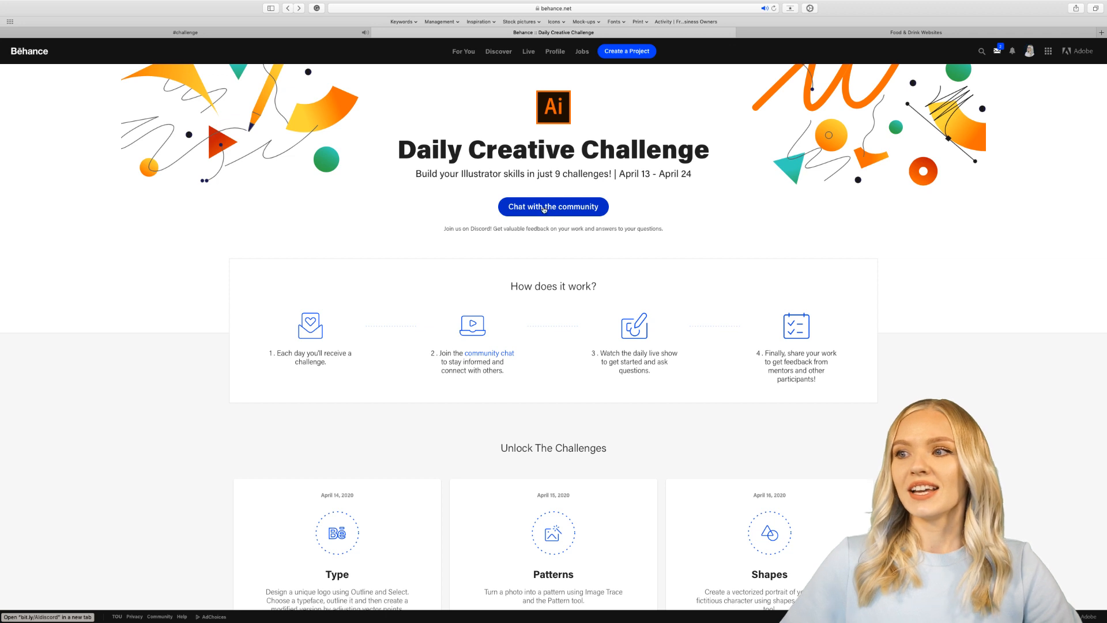
- Check the Adobe Illustrator challenge channel on Discord and return to the Behance Daily Creative Challenge page
{"action": "left_click", "coordinate": [167, 33]}
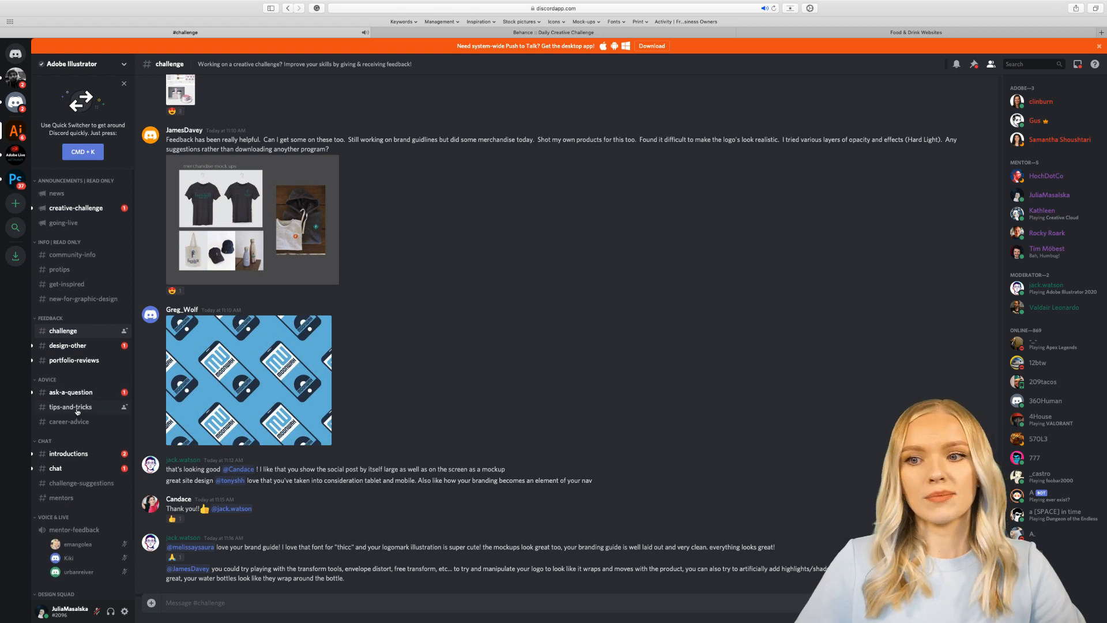
{"action": "scroll", "coordinate": [77, 411], "scroll_direction": "down", "scroll_amount": 1}
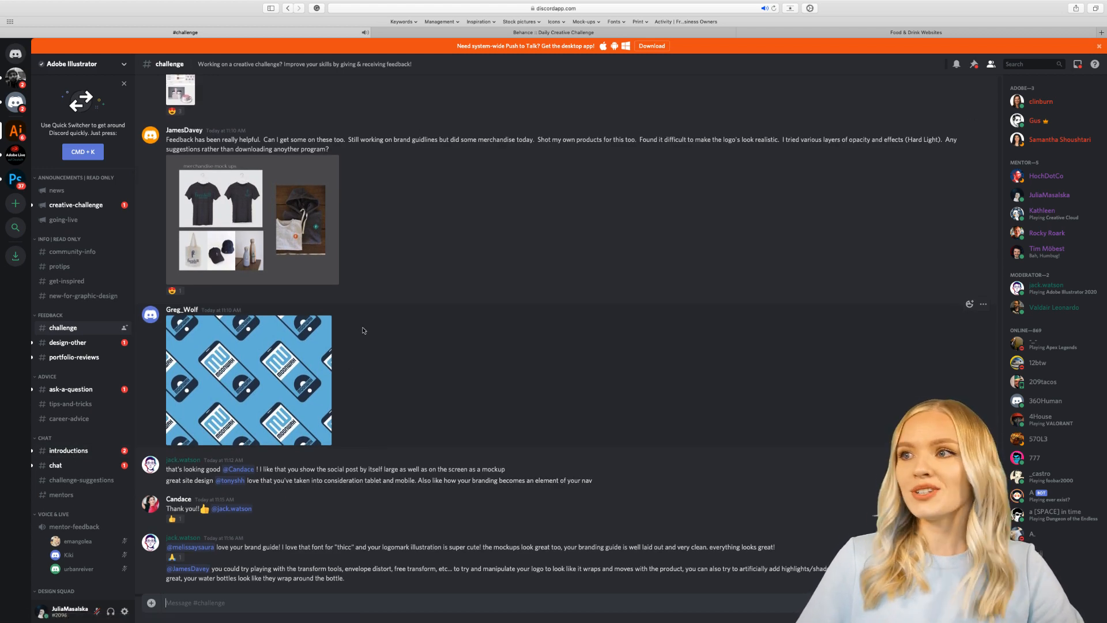
{"action": "left_click", "coordinate": [488, 32]}
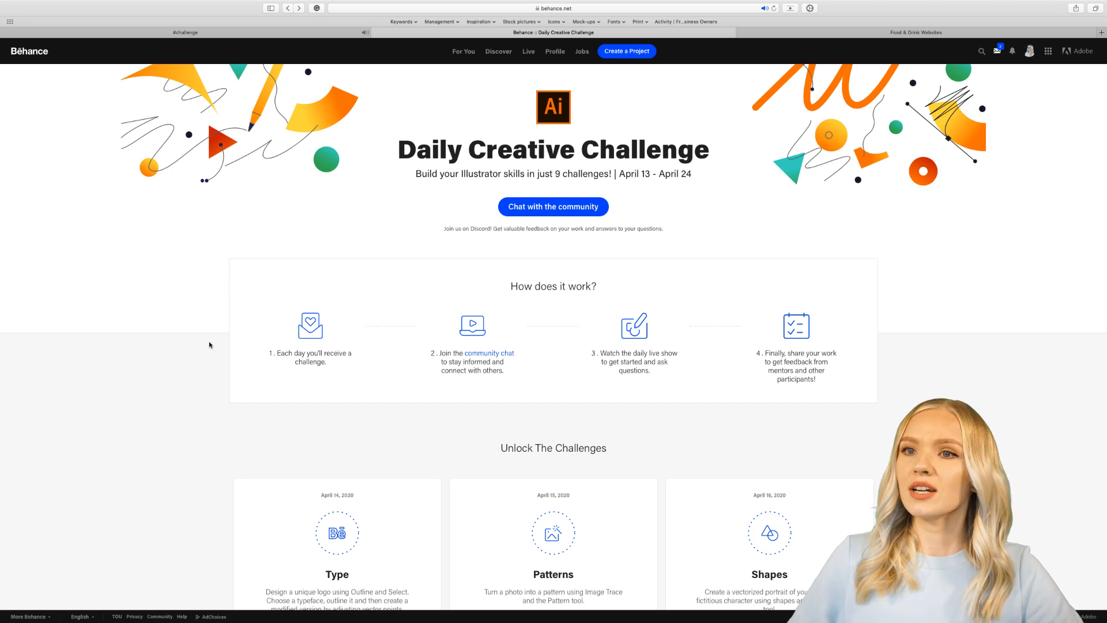
- Examine the challenge instructions and the daily challenge cards from Type through Website on the Behance page
{"action": "scroll", "coordinate": [209, 345], "scroll_direction": "down", "scroll_amount": 1}
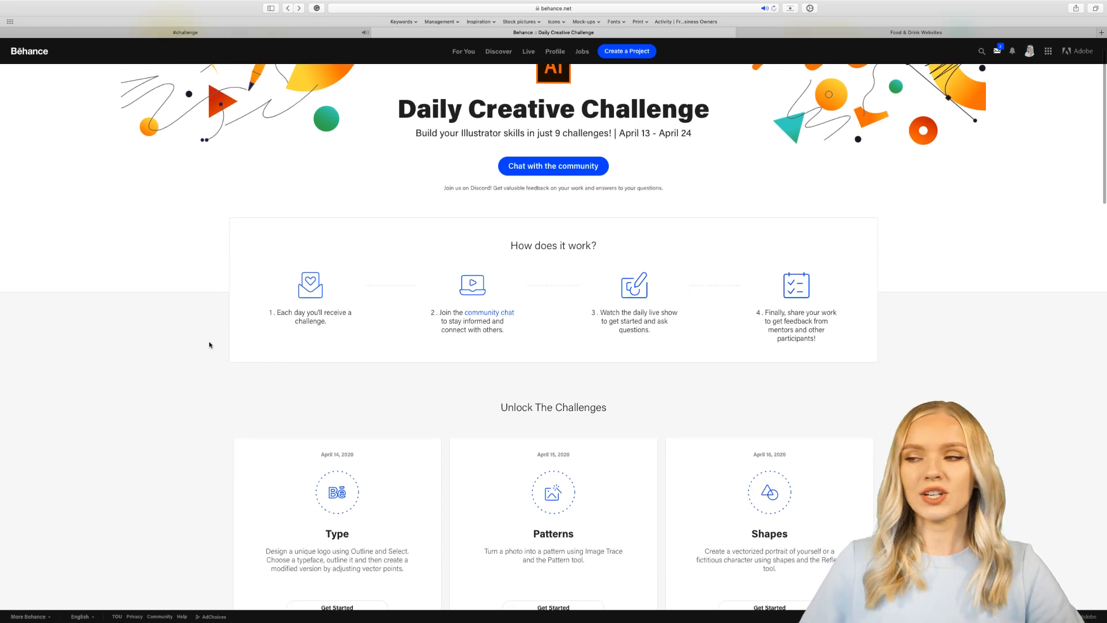
{"action": "scroll", "coordinate": [210, 345], "scroll_direction": "down", "scroll_amount": 3}
{"action": "scroll", "coordinate": [209, 345], "scroll_direction": "down", "scroll_amount": 4}
{"action": "scroll", "coordinate": [210, 344], "scroll_direction": "up", "scroll_amount": 3}
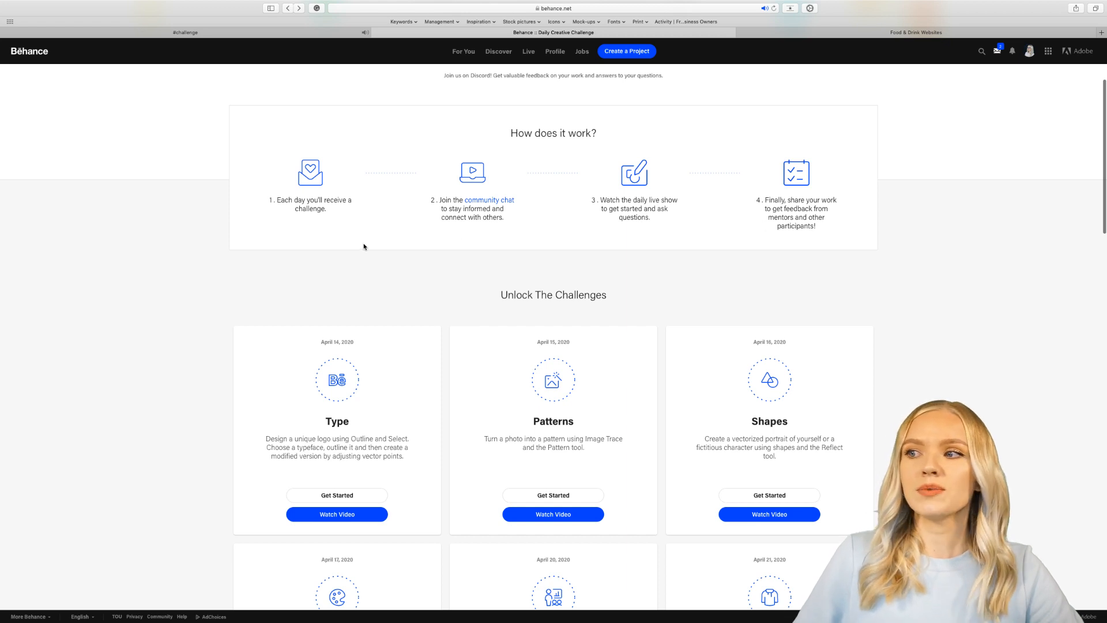
{"action": "scroll", "coordinate": [865, 338], "scroll_direction": "up", "scroll_amount": 1}
{"action": "scroll", "coordinate": [886, 349], "scroll_direction": "down", "scroll_amount": 1}
{"action": "scroll", "coordinate": [884, 349], "scroll_direction": "down", "scroll_amount": 10}
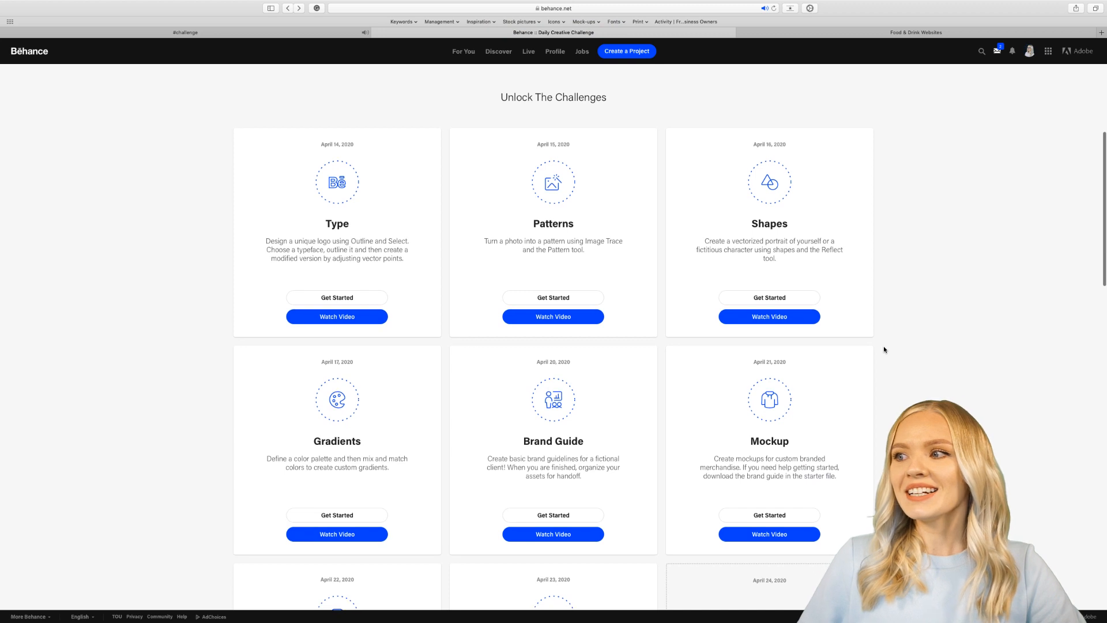
{"action": "scroll", "coordinate": [884, 349], "scroll_direction": "down", "scroll_amount": 5}
{"action": "scroll", "coordinate": [884, 350], "scroll_direction": "up", "scroll_amount": 2}
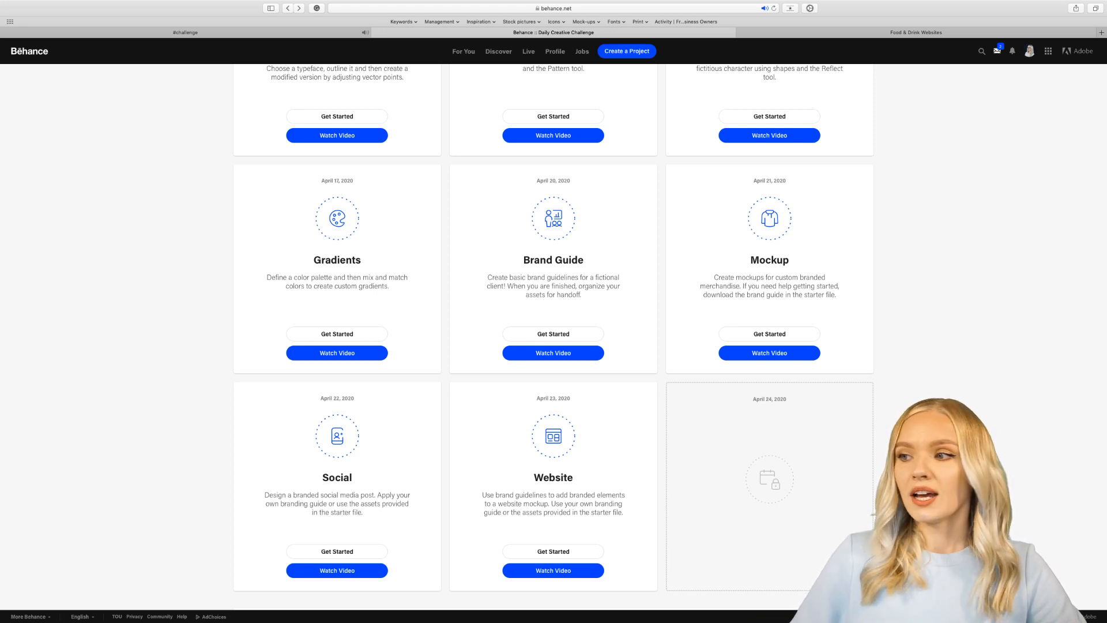
{"action": "scroll", "coordinate": [554, 335], "scroll_direction": "down", "scroll_amount": 1}
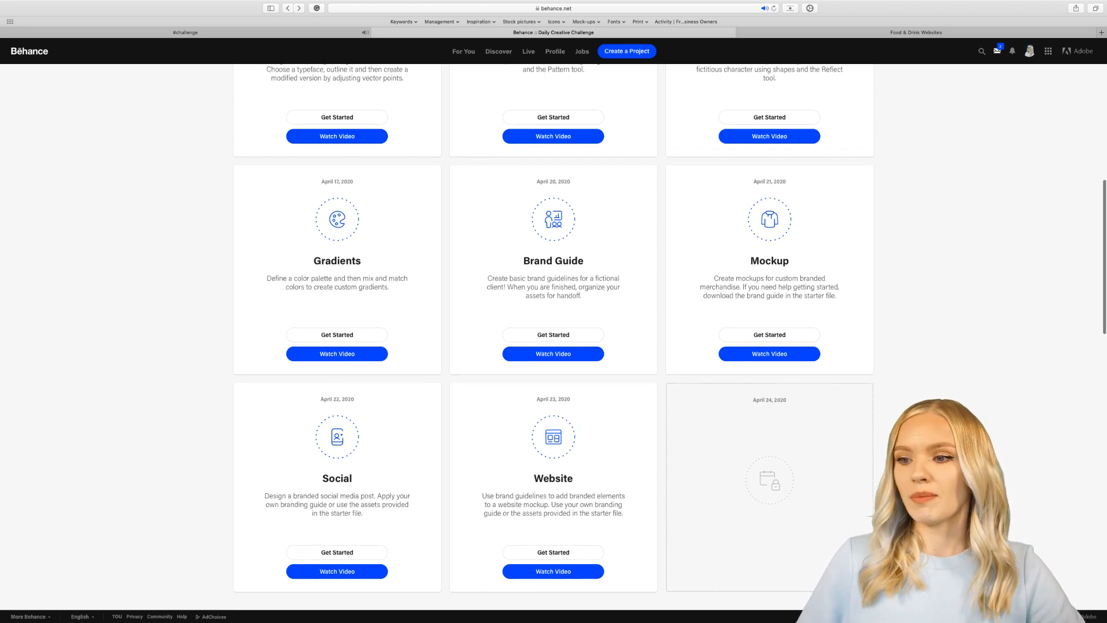
{"action": "scroll", "coordinate": [524, 513], "scroll_direction": "down", "scroll_amount": 3}
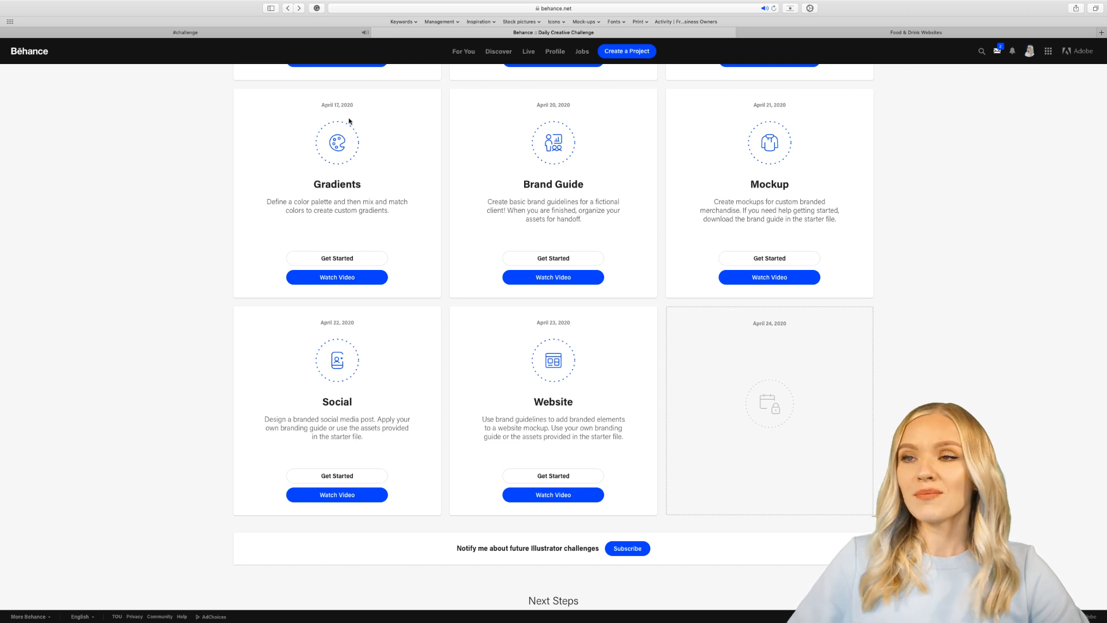
- Switch to Illustrator, check the Challenge 7 social post design, and return to Challenge 8.ai to view the website mockup and brief
{"action": "mouse_move", "coordinate": [150, 1]}
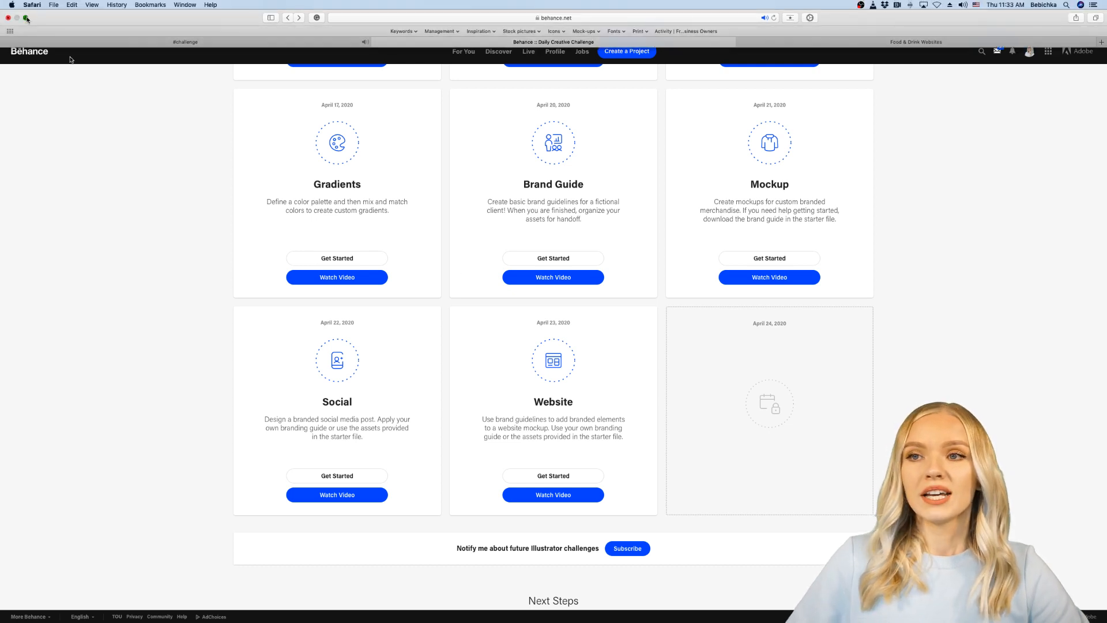
{"action": "left_click", "coordinate": [26, 18]}
{"action": "left_click", "coordinate": [23, 408]}
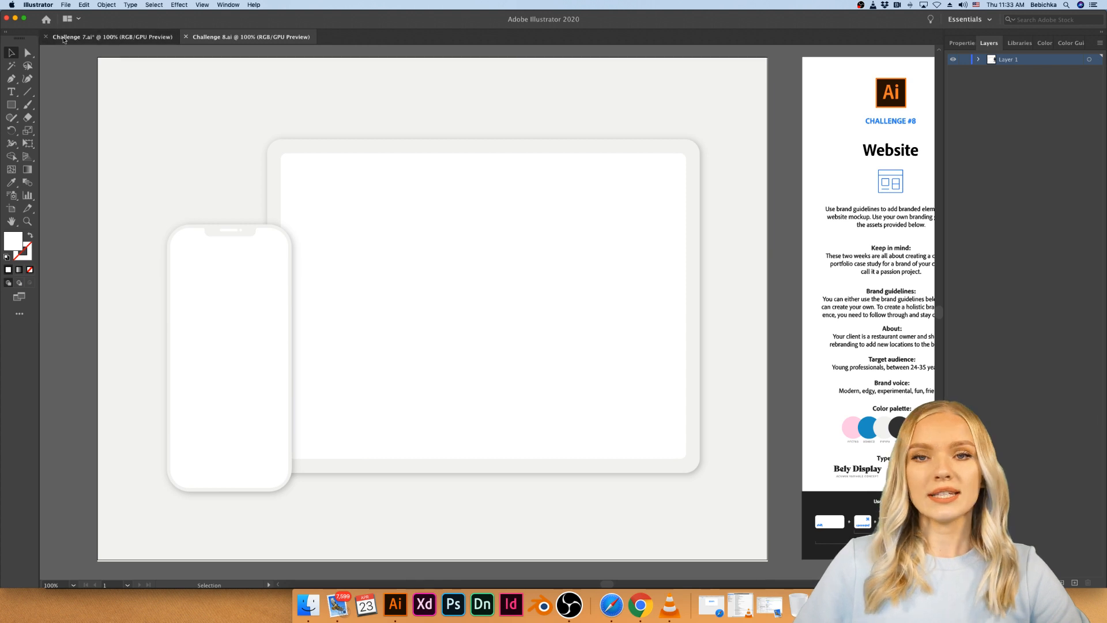
{"action": "left_click", "coordinate": [64, 38]}
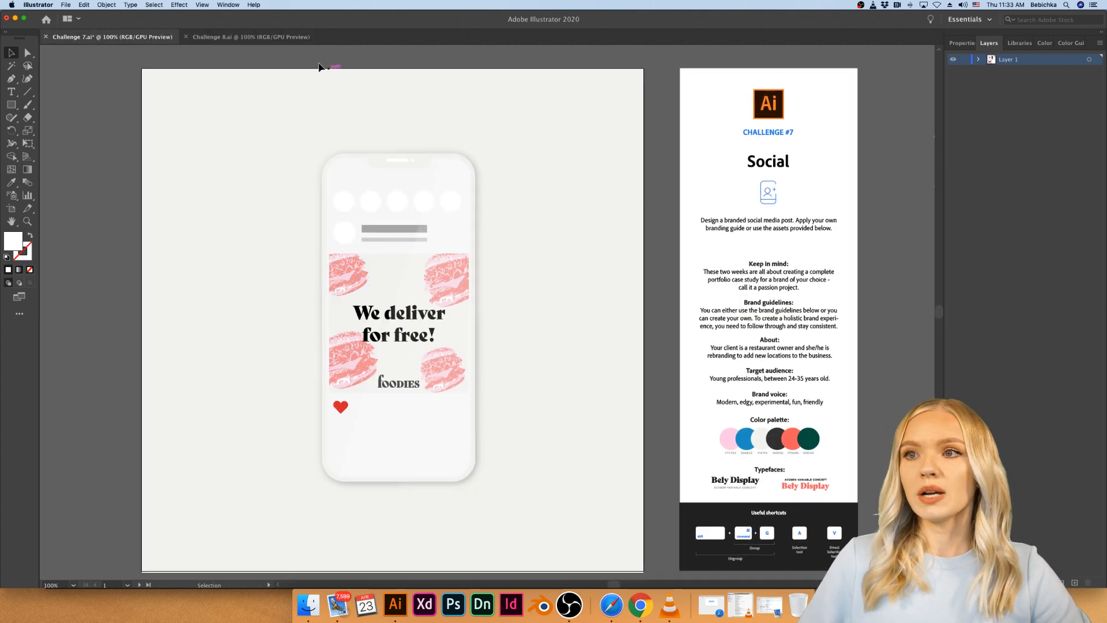
{"action": "left_click", "coordinate": [248, 37]}
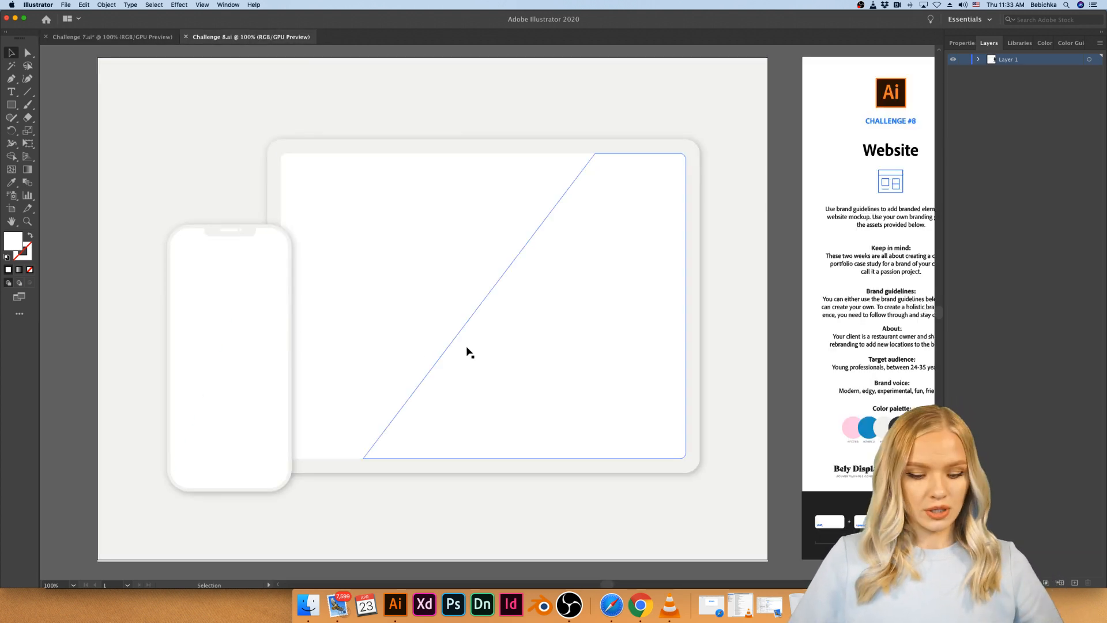
{"action": "key", "text": "super+minus"}
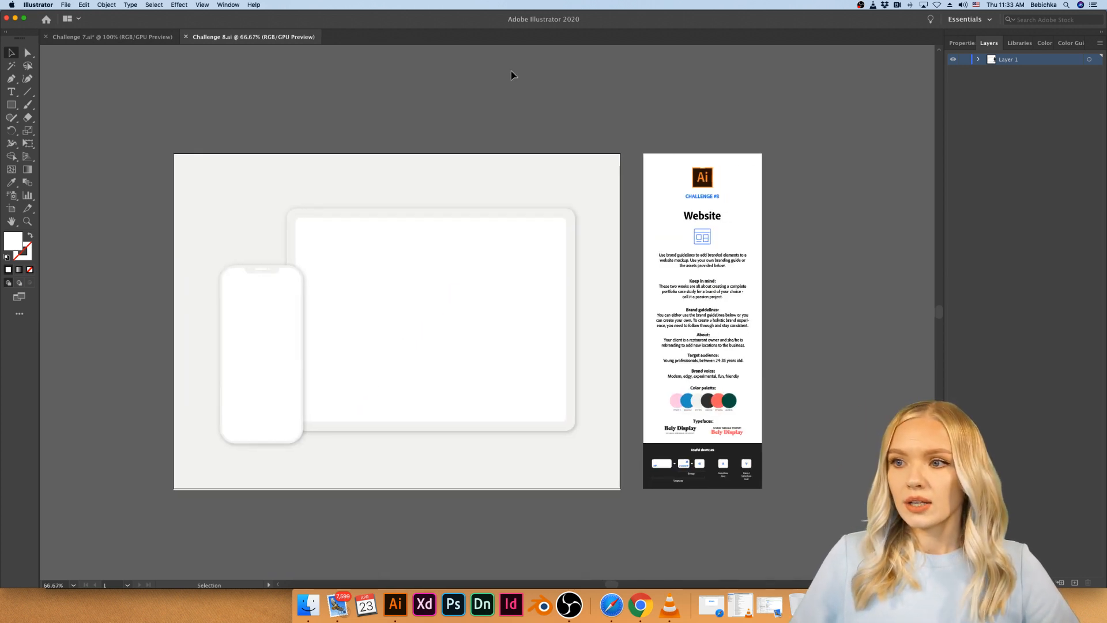
{"action": "scroll", "coordinate": [511, 75], "scroll_direction": "left", "scroll_amount": 2}
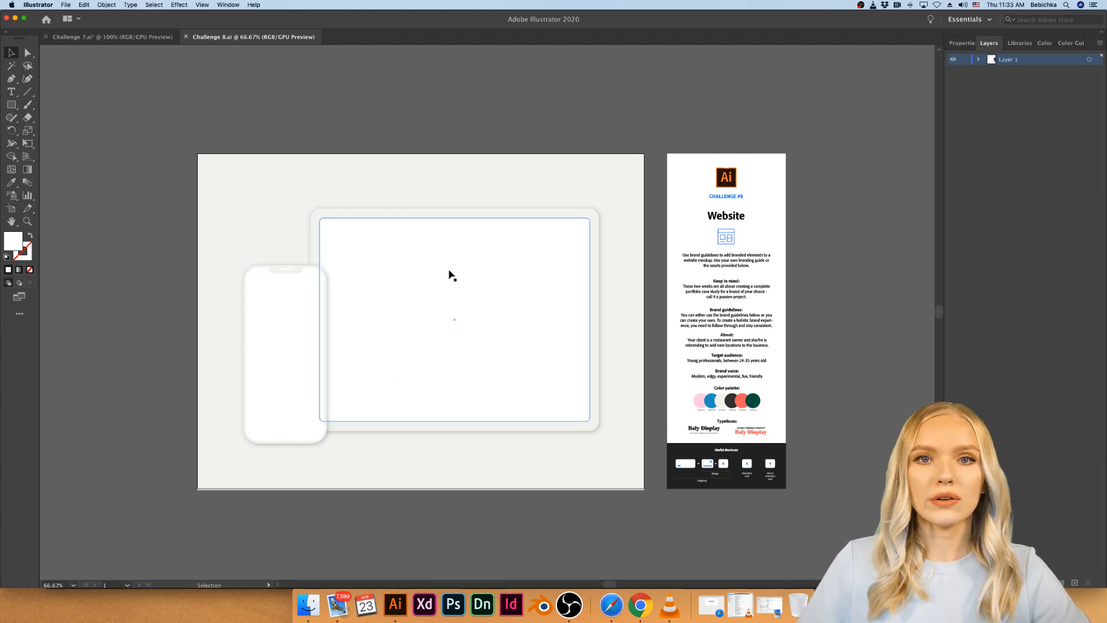
- Switch back to the Safari window with the Behance challenge, make it full screen, and show the Awwwards Food & Drink Websites page
{"action": "left_click", "coordinate": [711, 605]}
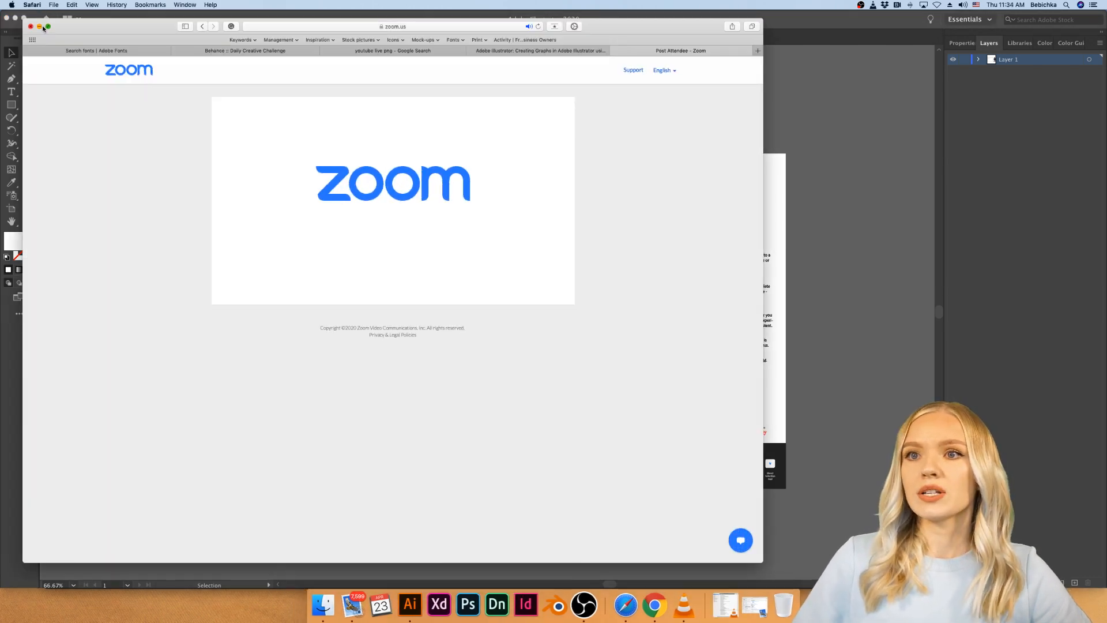
{"action": "left_click", "coordinate": [39, 27]}
{"action": "left_click", "coordinate": [616, 609]}
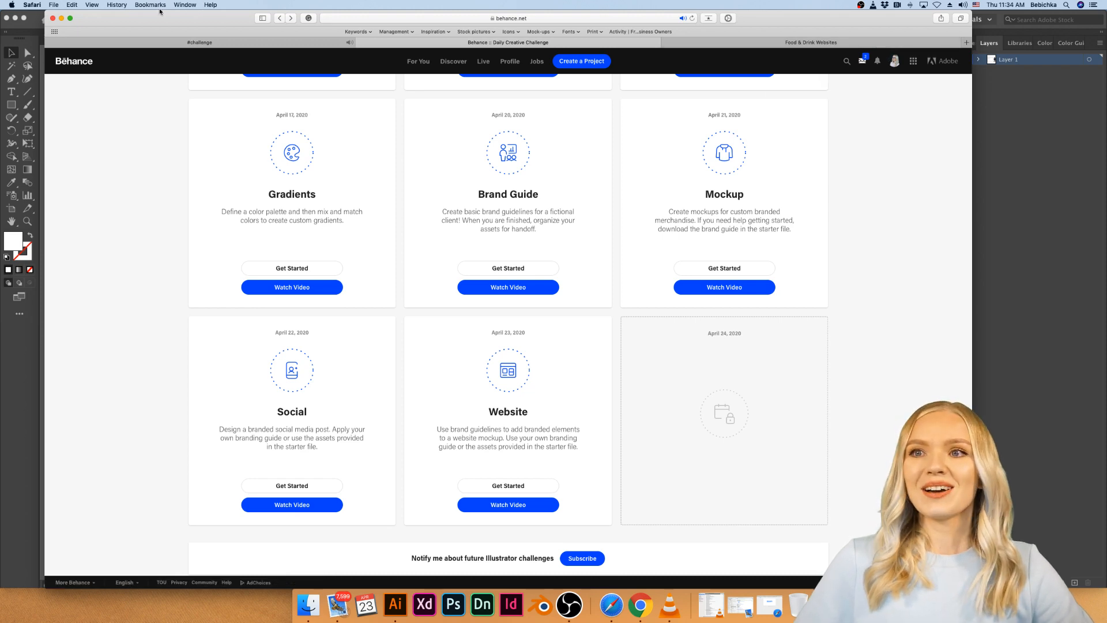
{"action": "left_click", "coordinate": [70, 19]}
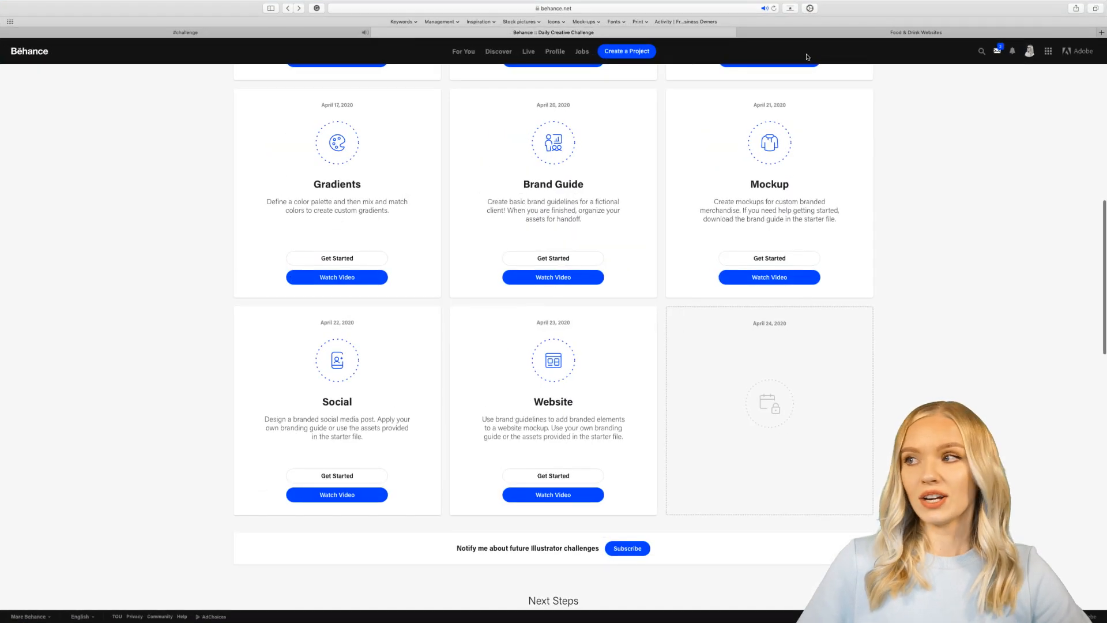
{"action": "left_click", "coordinate": [845, 33]}
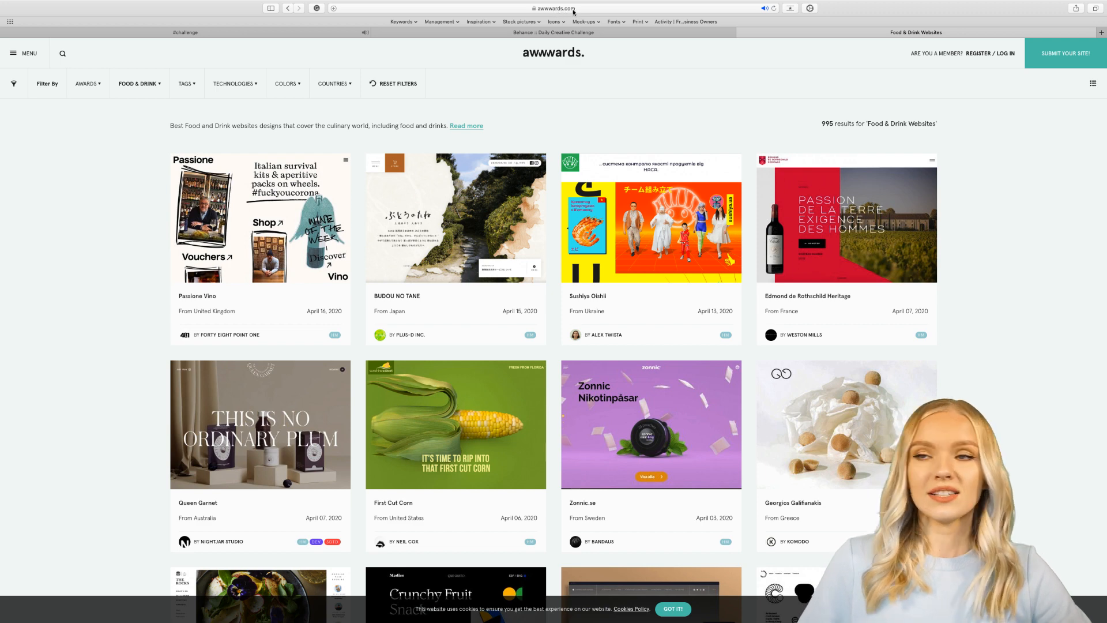
- Review the Awwwards category filter options and browse the Food & Drink website gallery for design inspiration
{"action": "scroll", "coordinate": [985, 237], "scroll_direction": "up", "scroll_amount": 1}
{"action": "scroll", "coordinate": [986, 239], "scroll_direction": "down", "scroll_amount": 1}
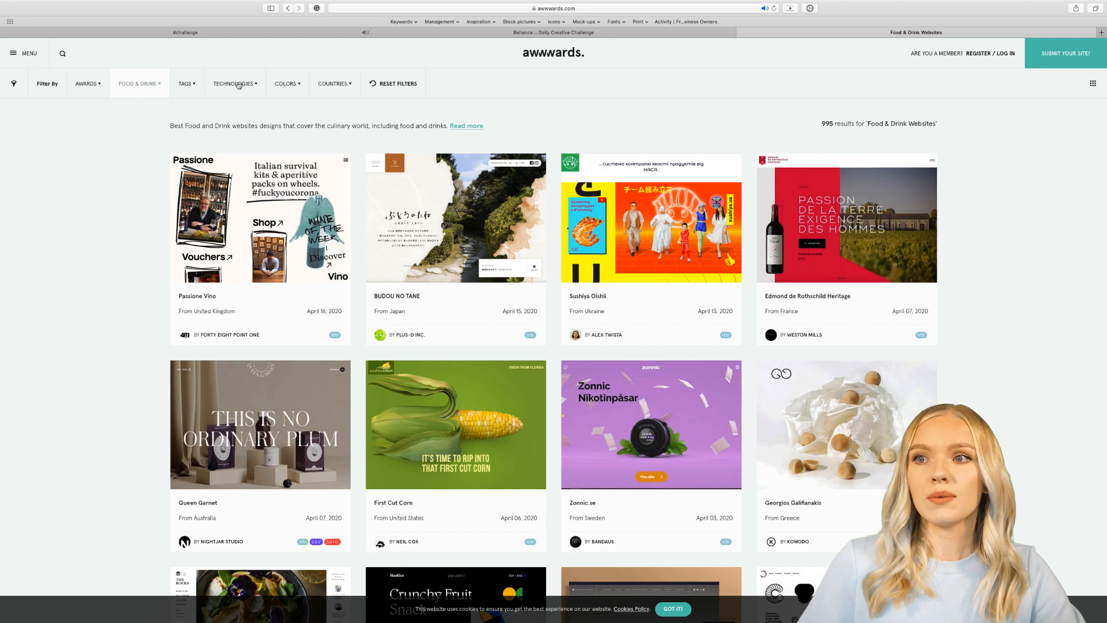
{"action": "left_click", "coordinate": [158, 85]}
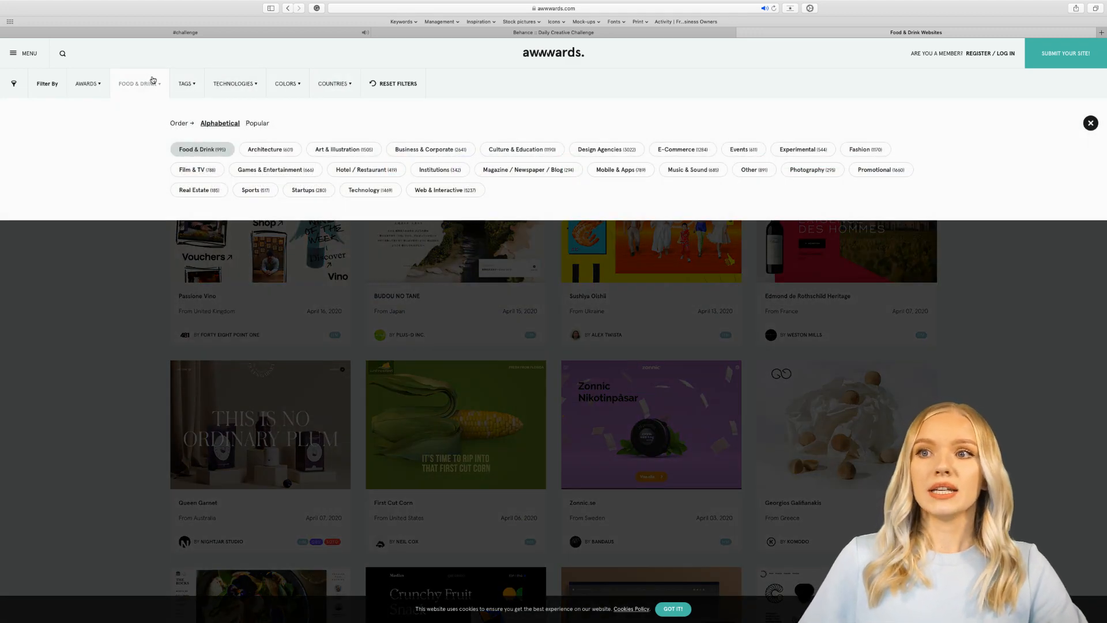
{"action": "left_click", "coordinate": [166, 87]}
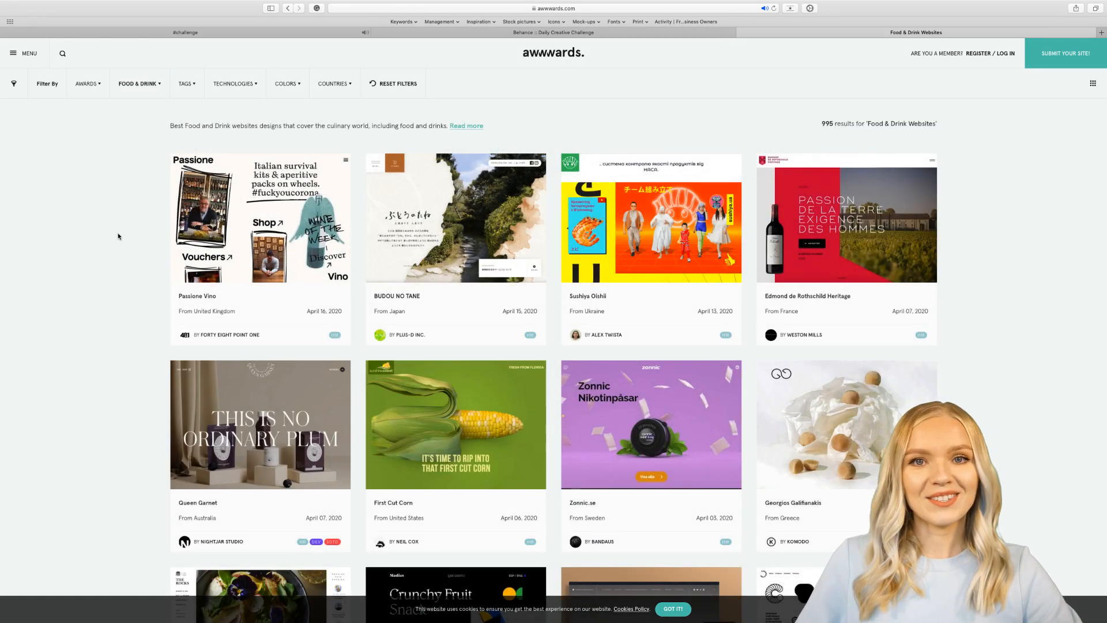
{"action": "scroll", "coordinate": [127, 319], "scroll_direction": "down", "scroll_amount": 5}
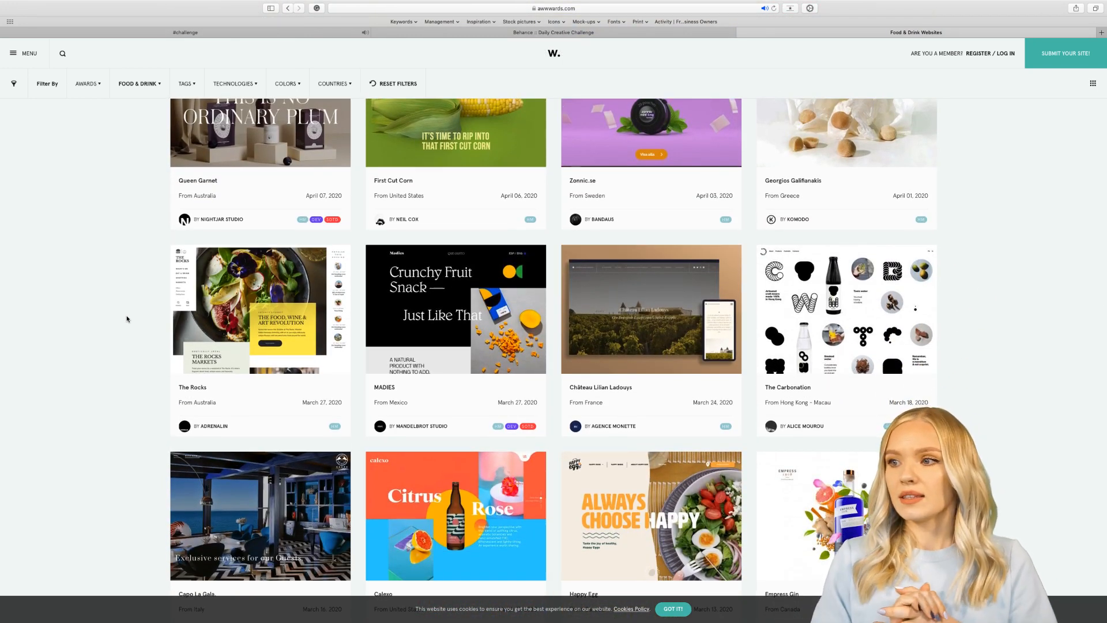
- Open the Château Lilian Ladouys nominee entry and launch its live website from the preview image
{"action": "left_click", "coordinate": [643, 327]}
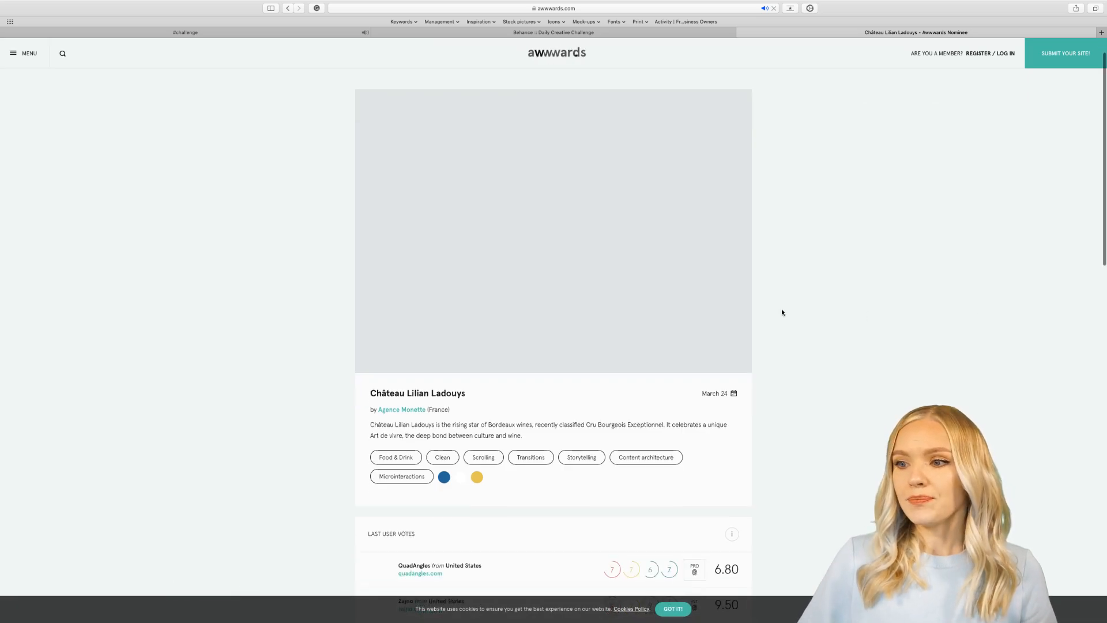
{"action": "scroll", "coordinate": [782, 312], "scroll_direction": "down", "scroll_amount": 5}
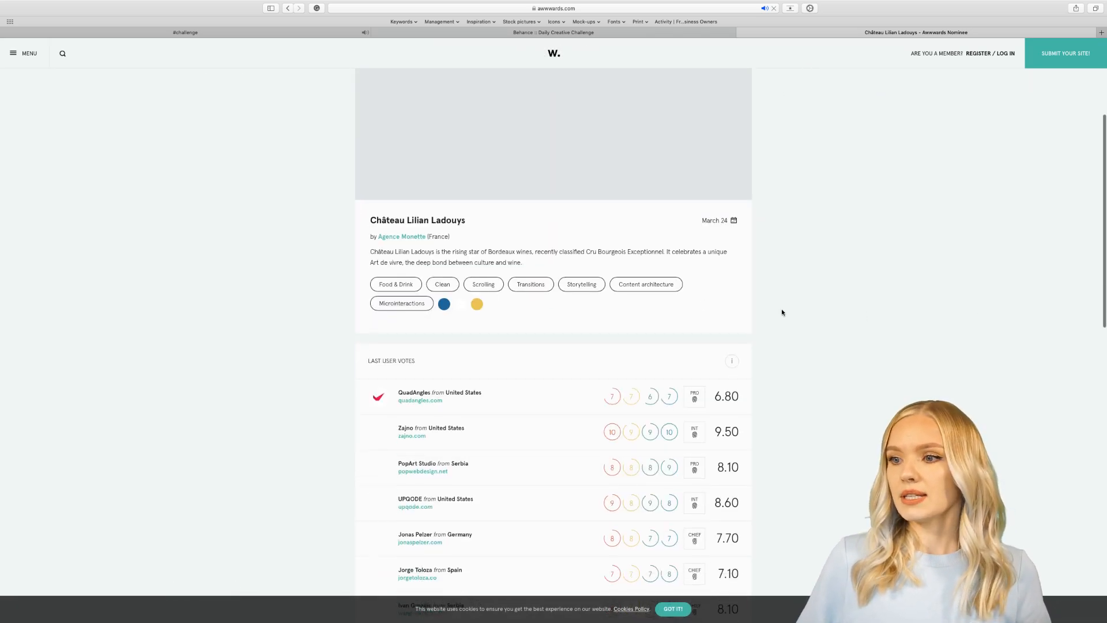
{"action": "scroll", "coordinate": [782, 312], "scroll_direction": "up", "scroll_amount": 5}
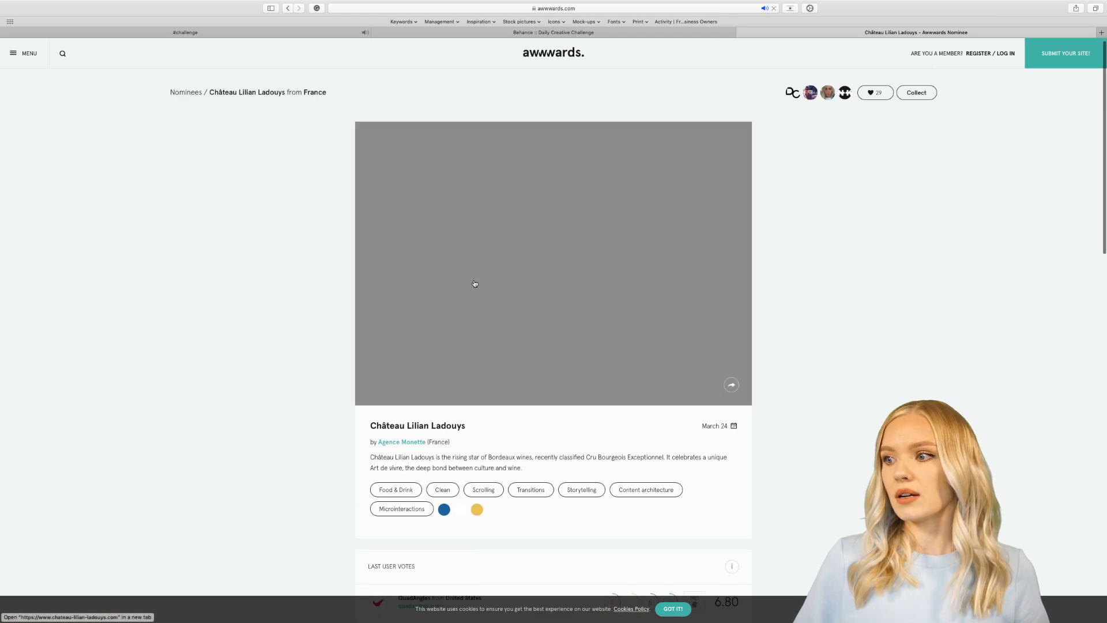
{"action": "left_click", "coordinate": [474, 283]}
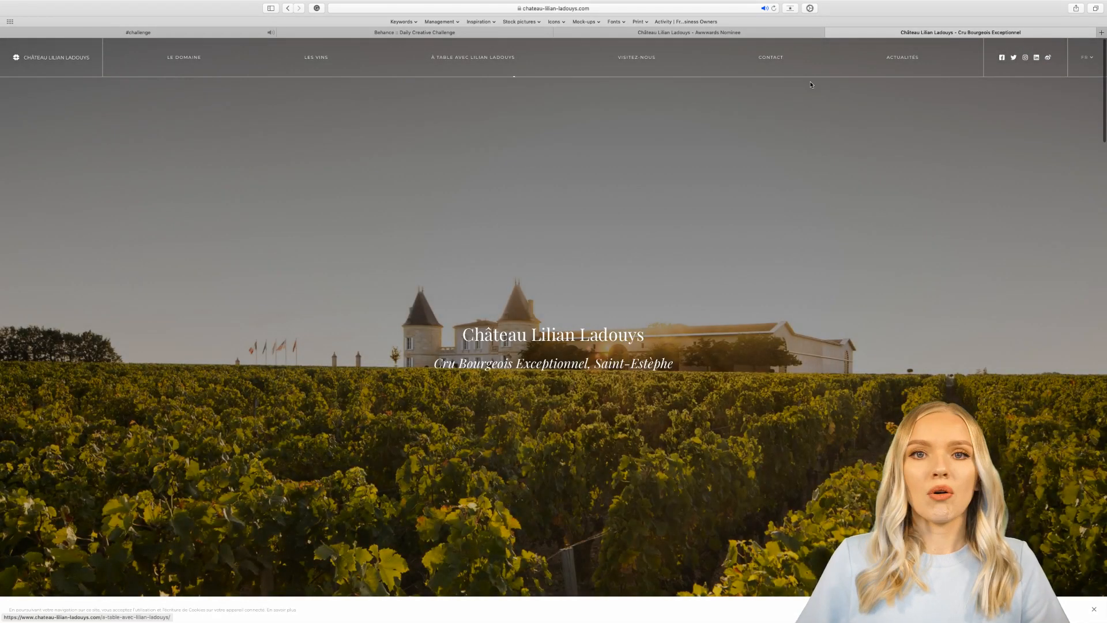
- Examine the Château Lilian Ladouys website's navigation submenus, hero image, and alternating text and image sections
{"action": "mouse_move", "coordinate": [312, 60]}
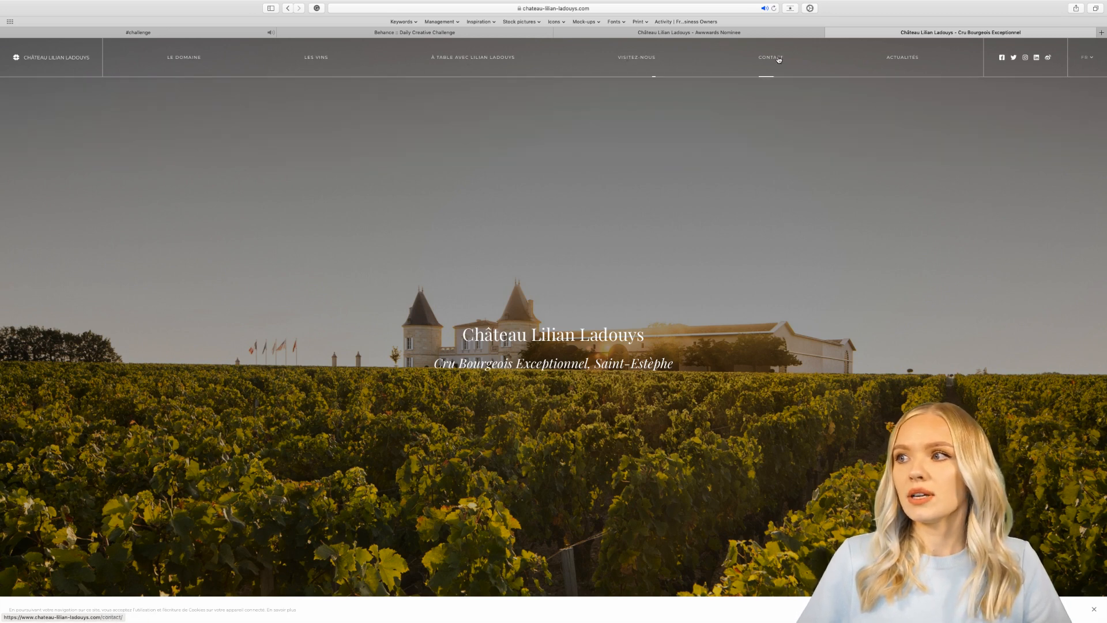
{"action": "mouse_move", "coordinate": [181, 61]}
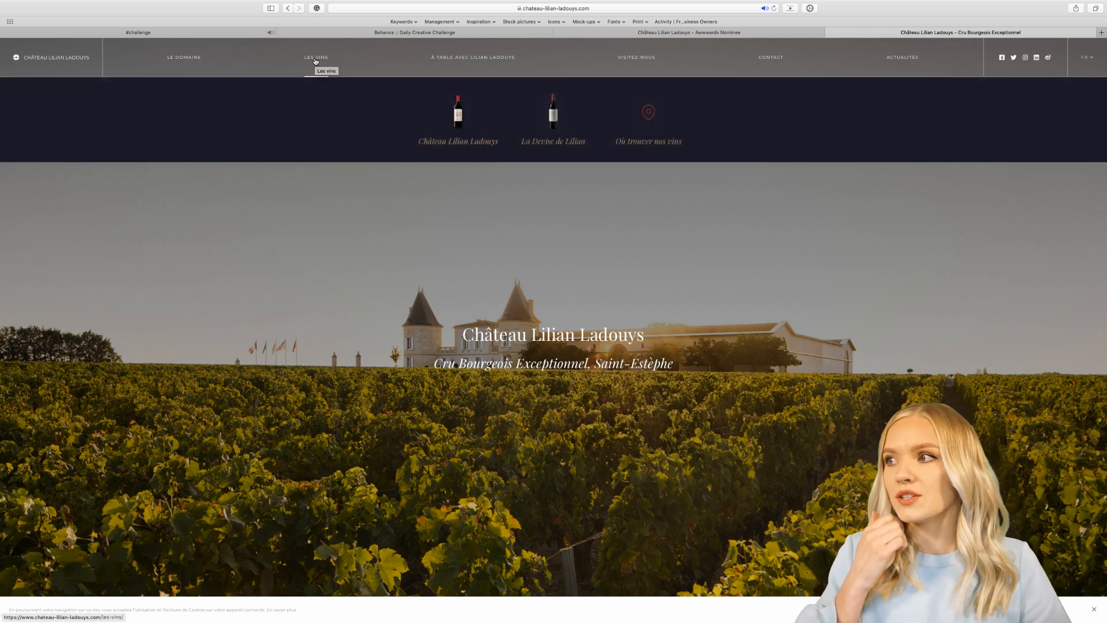
{"action": "scroll", "coordinate": [811, 265], "scroll_direction": "down", "scroll_amount": 5}
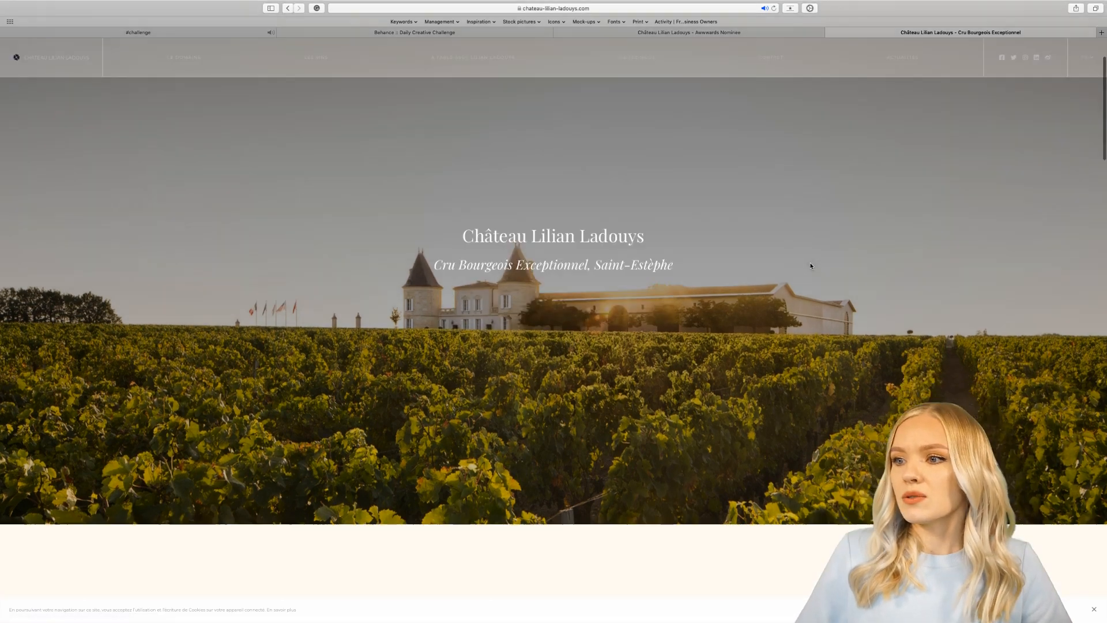
{"action": "scroll", "coordinate": [811, 265], "scroll_direction": "down", "scroll_amount": 5}
{"action": "scroll", "coordinate": [811, 265], "scroll_direction": "up", "scroll_amount": 10}
{"action": "scroll", "coordinate": [811, 265], "scroll_direction": "down", "scroll_amount": 5}
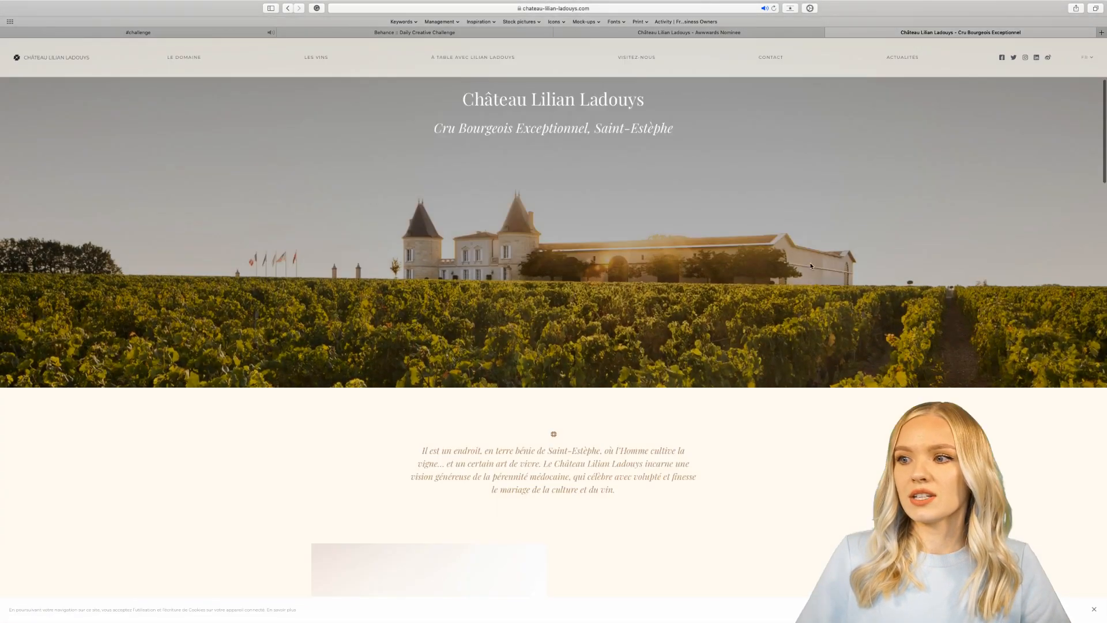
{"action": "scroll", "coordinate": [811, 265], "scroll_direction": "down", "scroll_amount": 7}
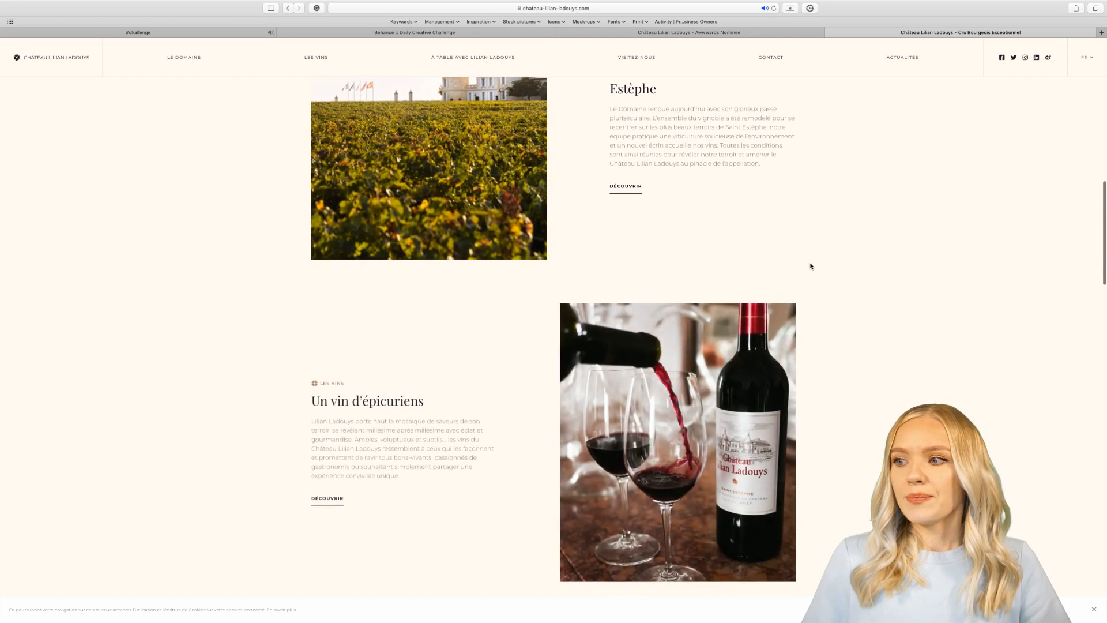
{"action": "scroll", "coordinate": [811, 265], "scroll_direction": "down", "scroll_amount": 3}
{"action": "scroll", "coordinate": [811, 265], "scroll_direction": "down", "scroll_amount": 10}
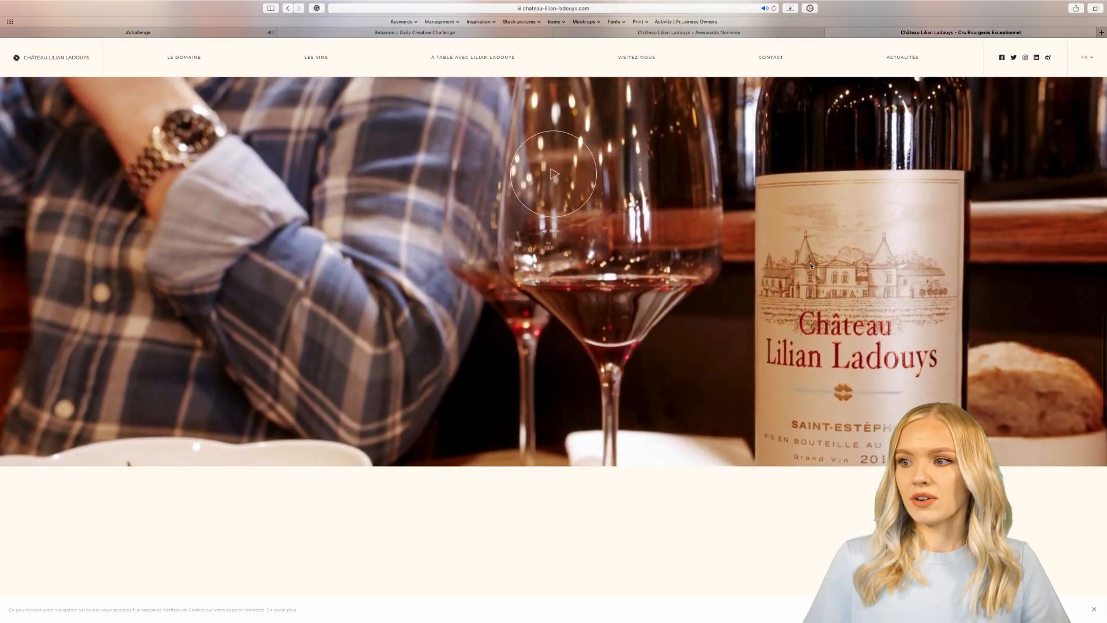
{"action": "scroll", "coordinate": [811, 266], "scroll_direction": "down", "scroll_amount": 2}
{"action": "scroll", "coordinate": [811, 265], "scroll_direction": "up", "scroll_amount": 12}
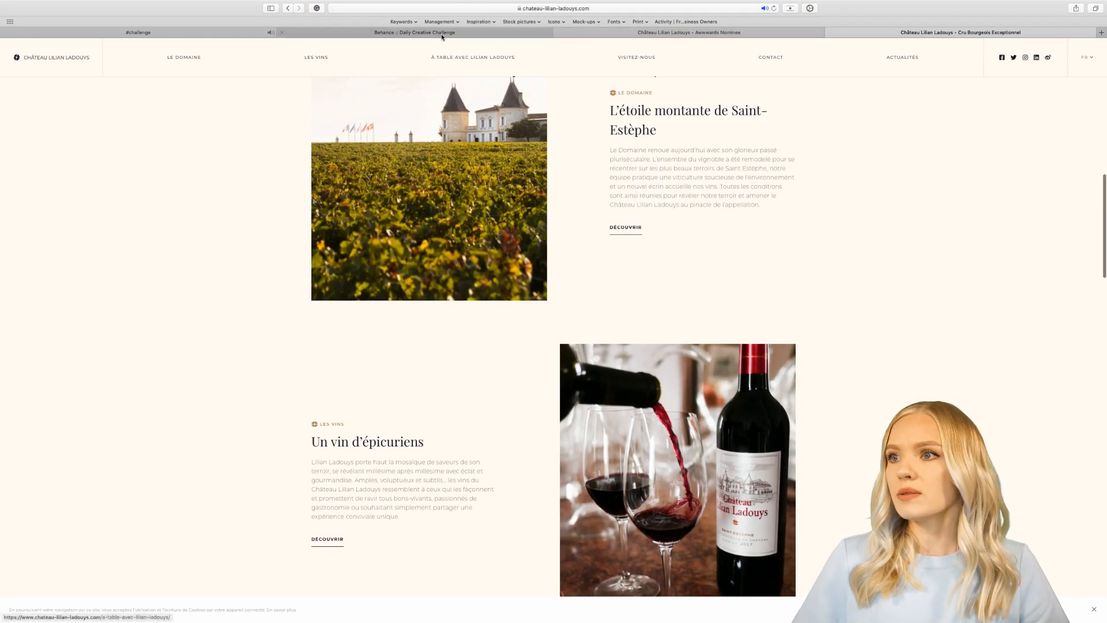
- Return to the Château Lilian Ladouys nominee page on Awwwards
{"action": "left_click", "coordinate": [439, 33]}
{"action": "left_click", "coordinate": [618, 33]}
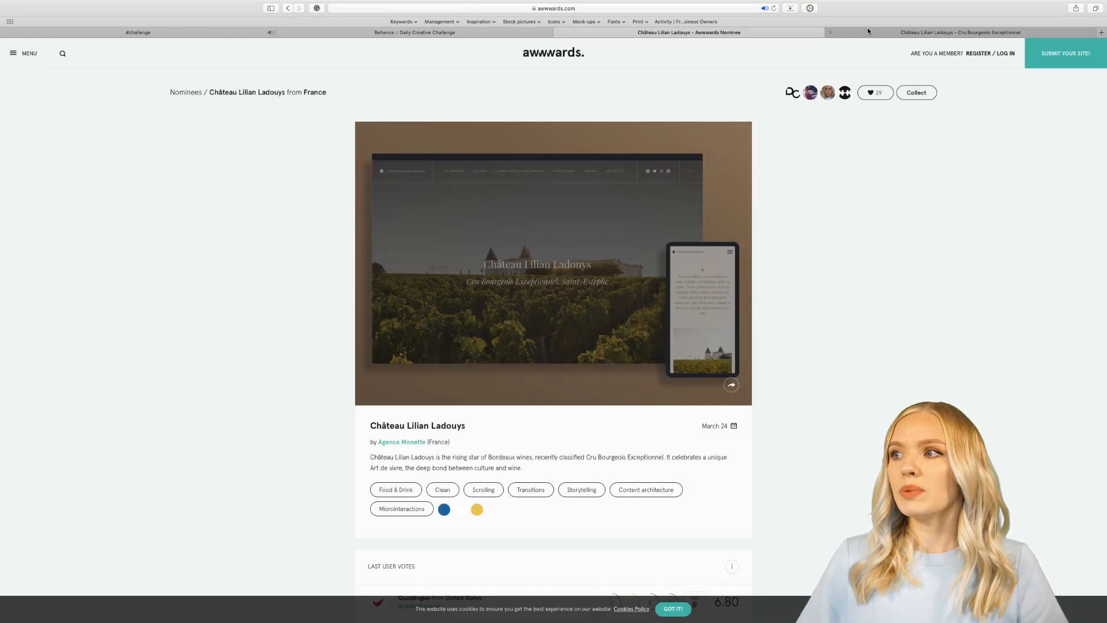
- Switch back to the Château Lilian Ladouys website and display its English version
{"action": "left_click", "coordinate": [867, 29]}
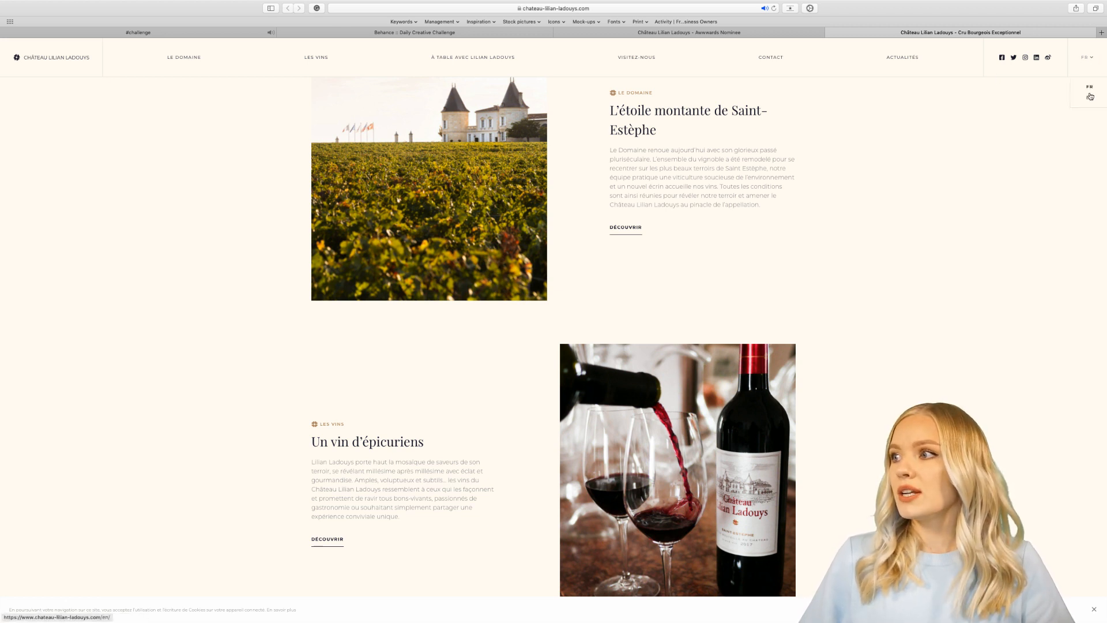
{"action": "left_click", "coordinate": [1086, 99]}
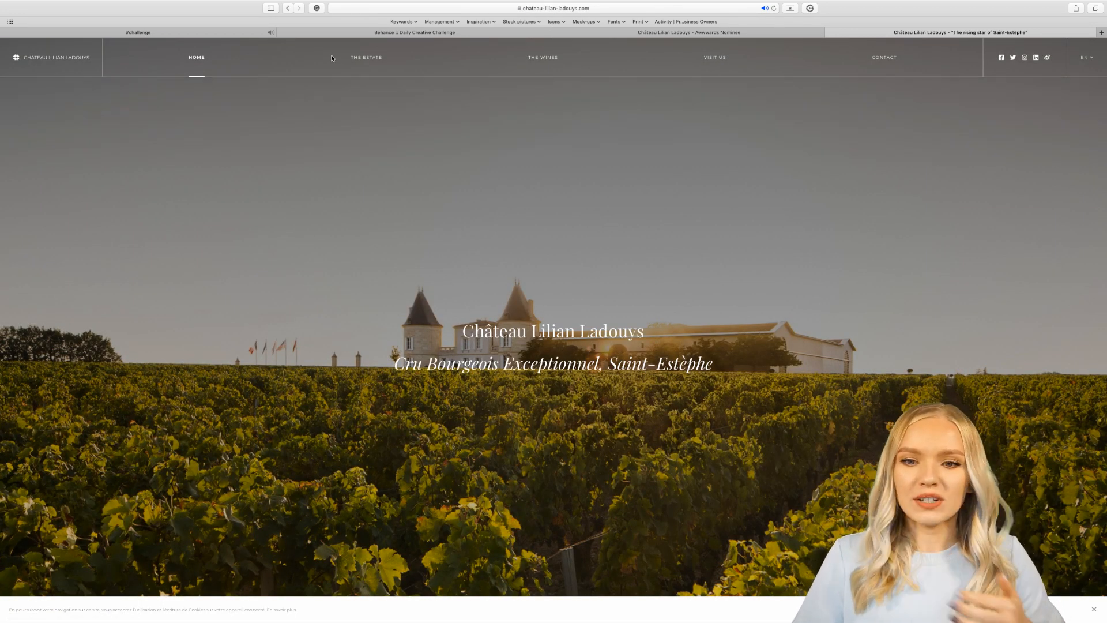
- Return to the Awwwards Food & Drink gallery and review its category filter options
{"action": "left_click", "coordinate": [642, 34]}
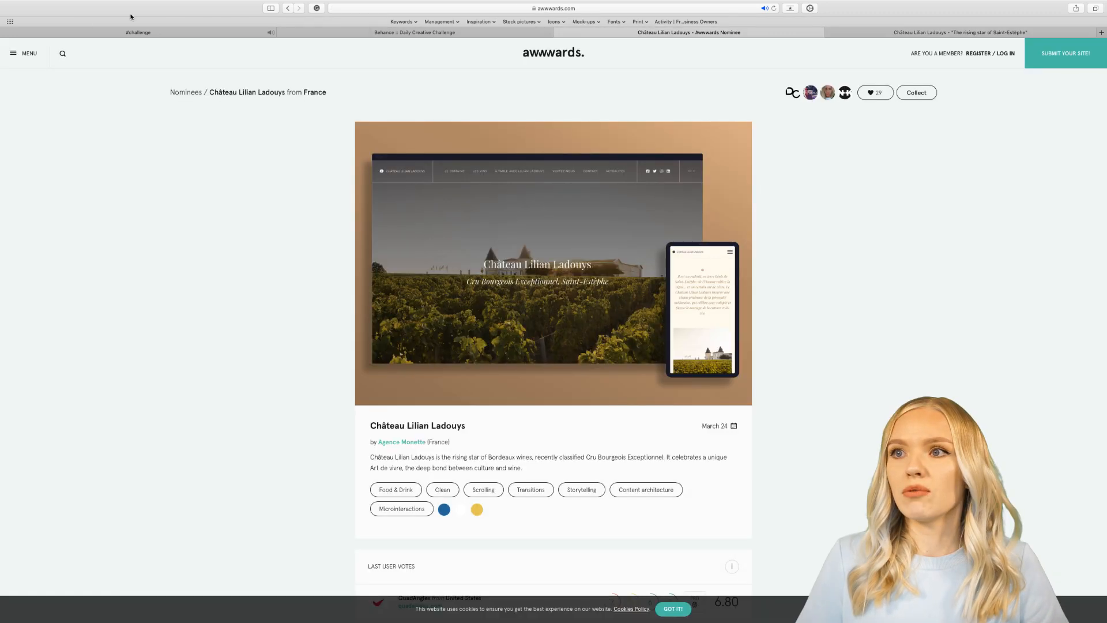
{"action": "left_click", "coordinate": [288, 9]}
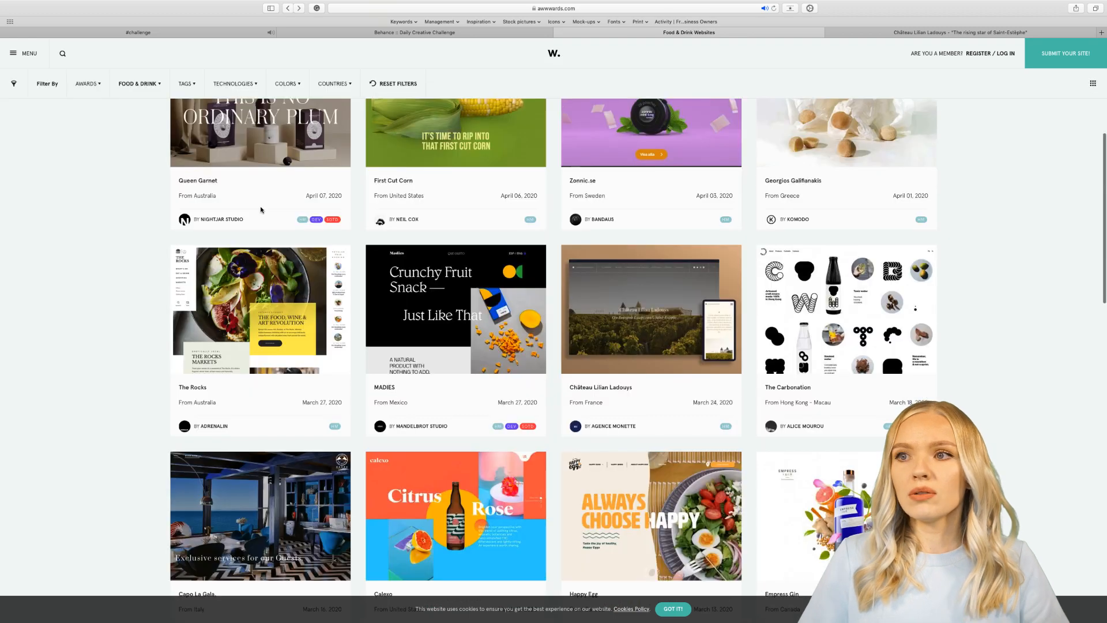
{"action": "left_click", "coordinate": [160, 87]}
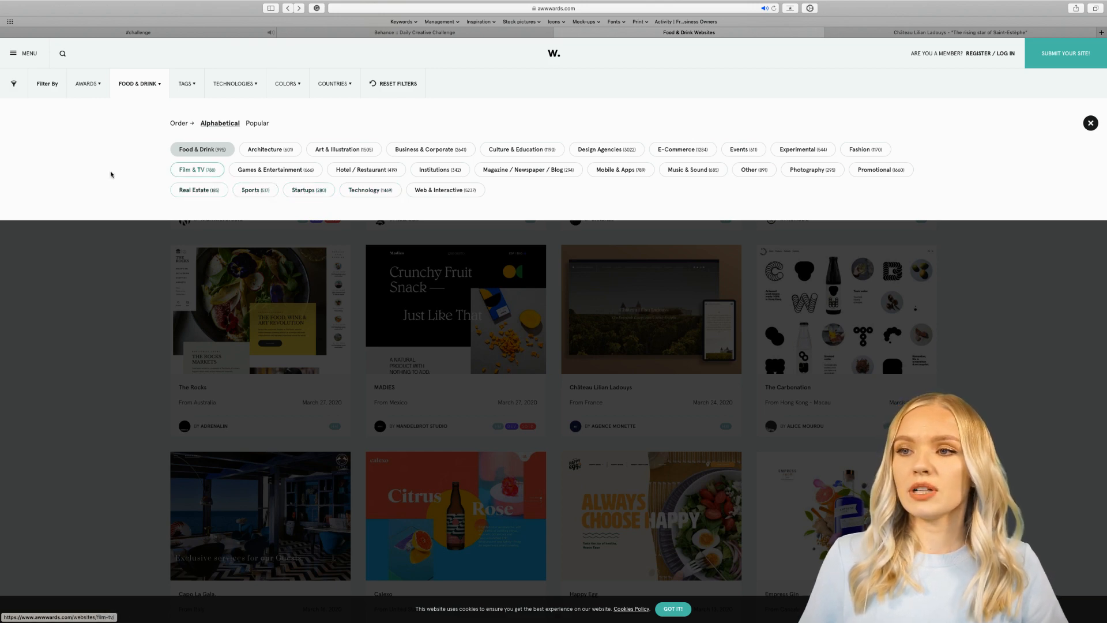
{"action": "left_click", "coordinate": [99, 290]}
- Find the Chez Boulay entry in the Food & Drink gallery and launch its live website
{"action": "scroll", "coordinate": [98, 290], "scroll_direction": "down", "scroll_amount": 5}
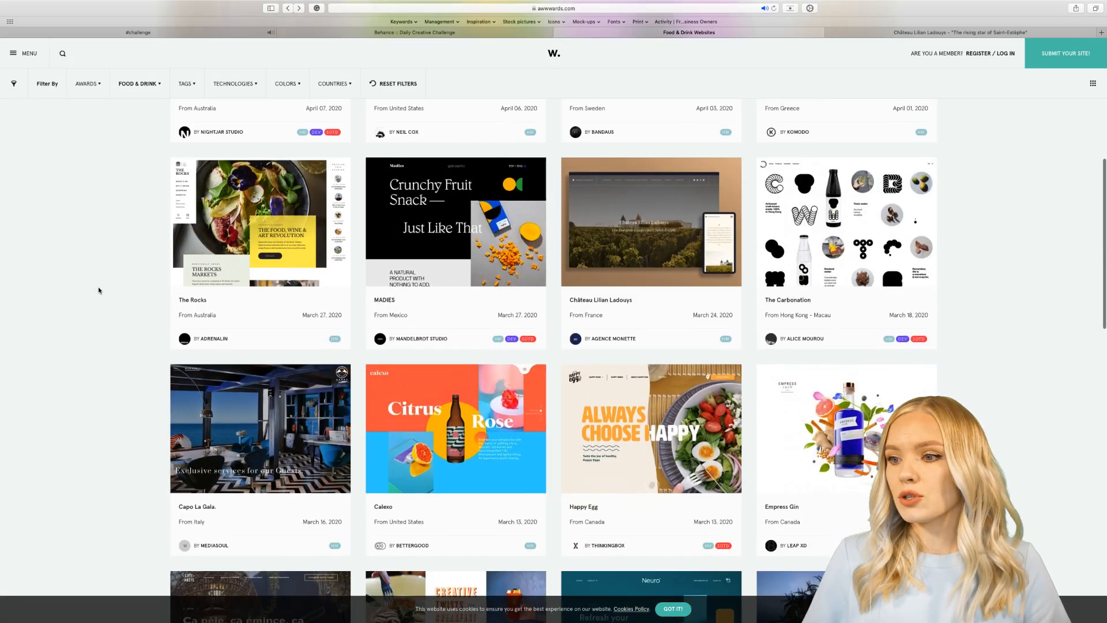
{"action": "scroll", "coordinate": [98, 290], "scroll_direction": "down", "scroll_amount": 3}
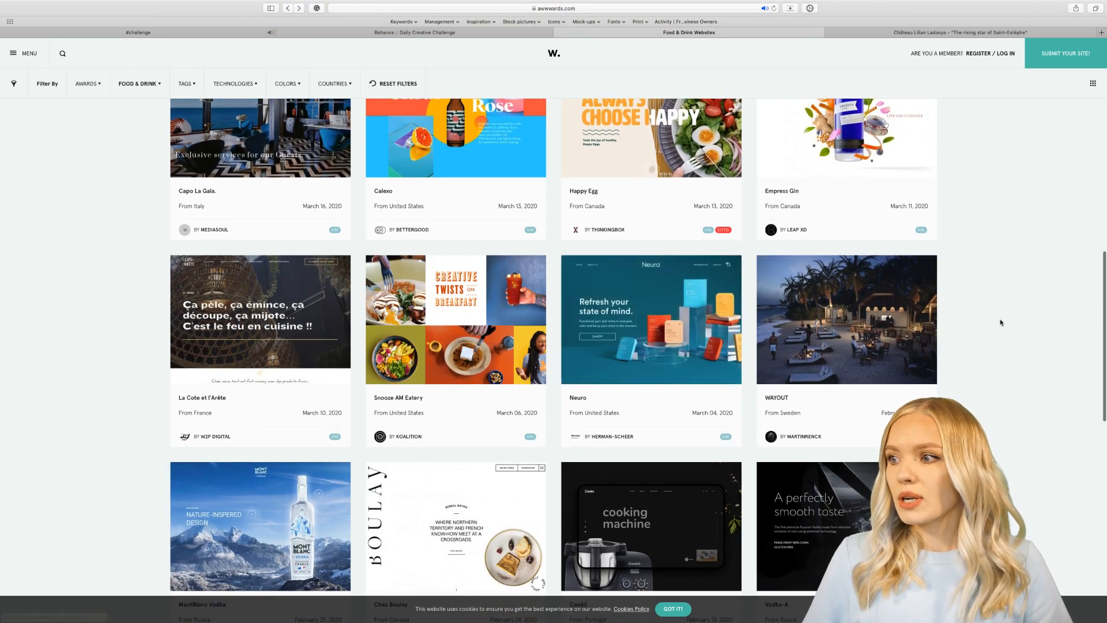
{"action": "scroll", "coordinate": [1003, 320], "scroll_direction": "down", "scroll_amount": 4}
{"action": "scroll", "coordinate": [1001, 322], "scroll_direction": "up", "scroll_amount": 4}
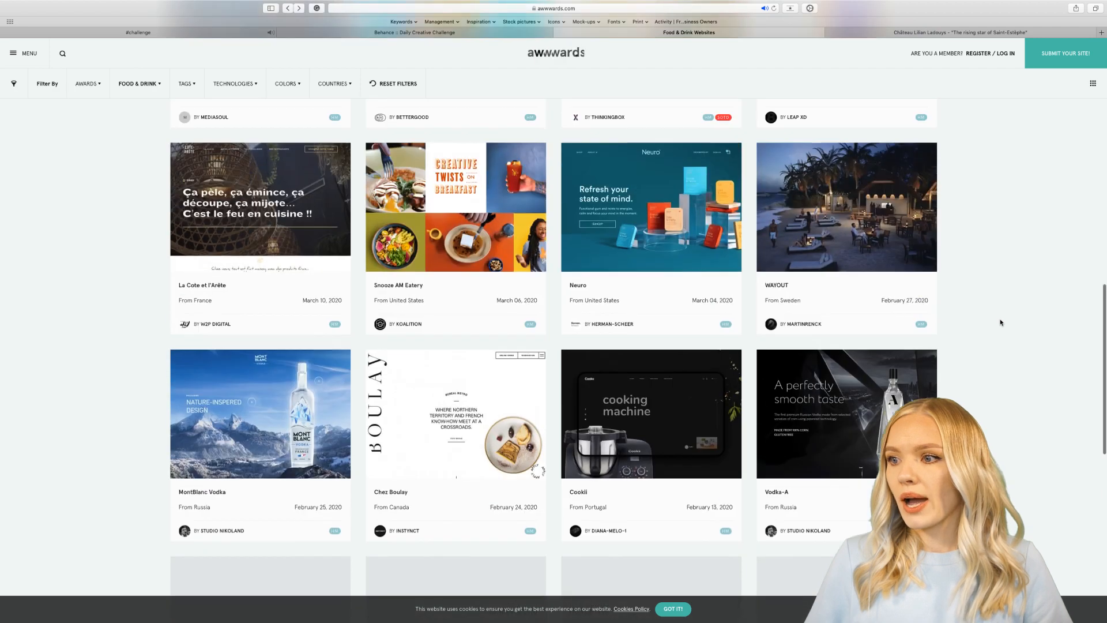
{"action": "scroll", "coordinate": [1001, 322], "scroll_direction": "down", "scroll_amount": 3}
{"action": "scroll", "coordinate": [1000, 322], "scroll_direction": "down", "scroll_amount": 1}
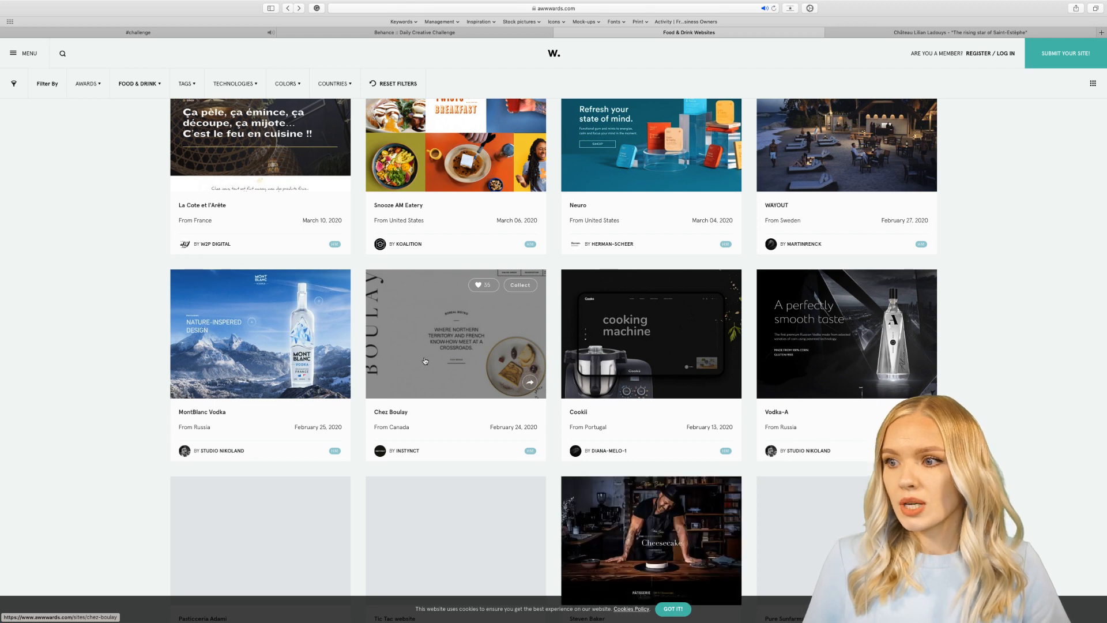
{"action": "left_click", "coordinate": [425, 361]}
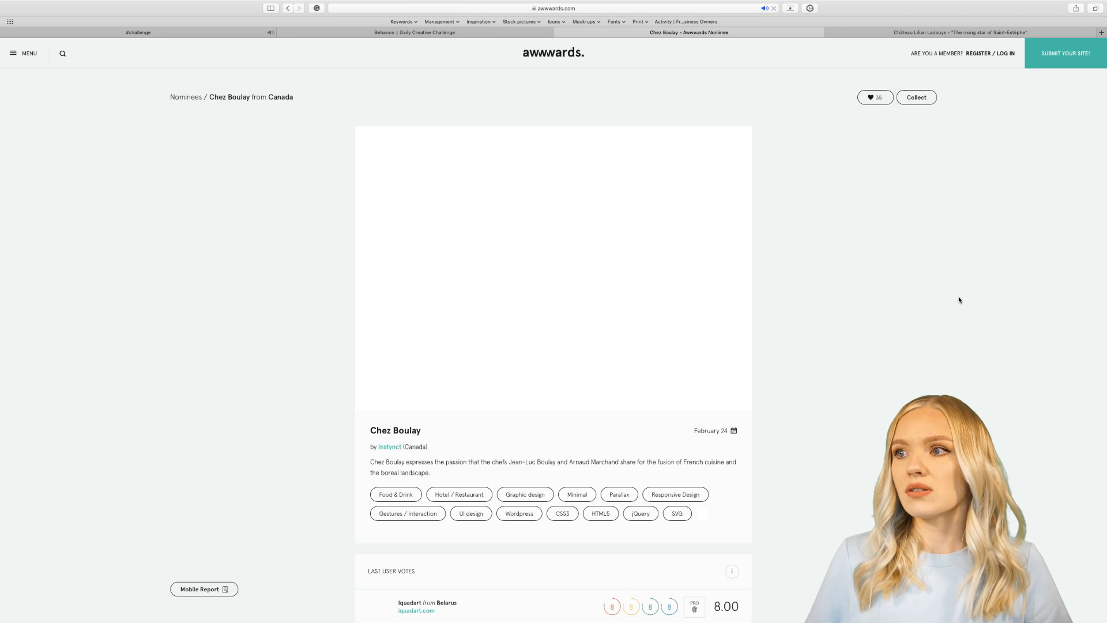
{"action": "left_click", "coordinate": [613, 357]}
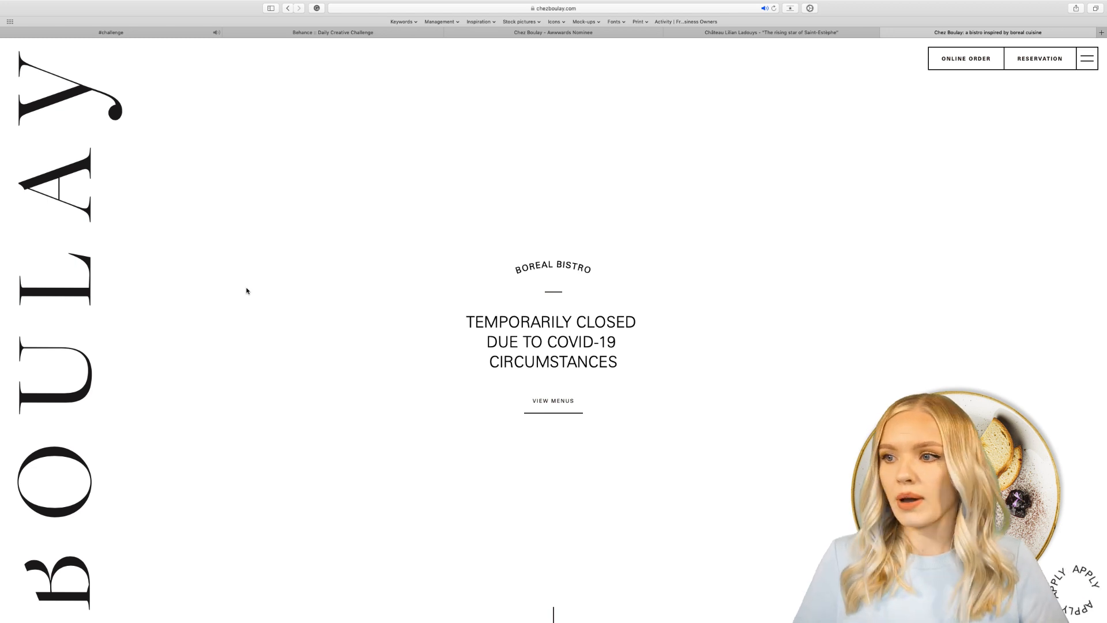
- Examine the Chez Boulay website's vertical logo, centred hero text and the way the food plates move as the page scrolls
{"action": "scroll", "coordinate": [317, 284], "scroll_direction": "down", "scroll_amount": 5}
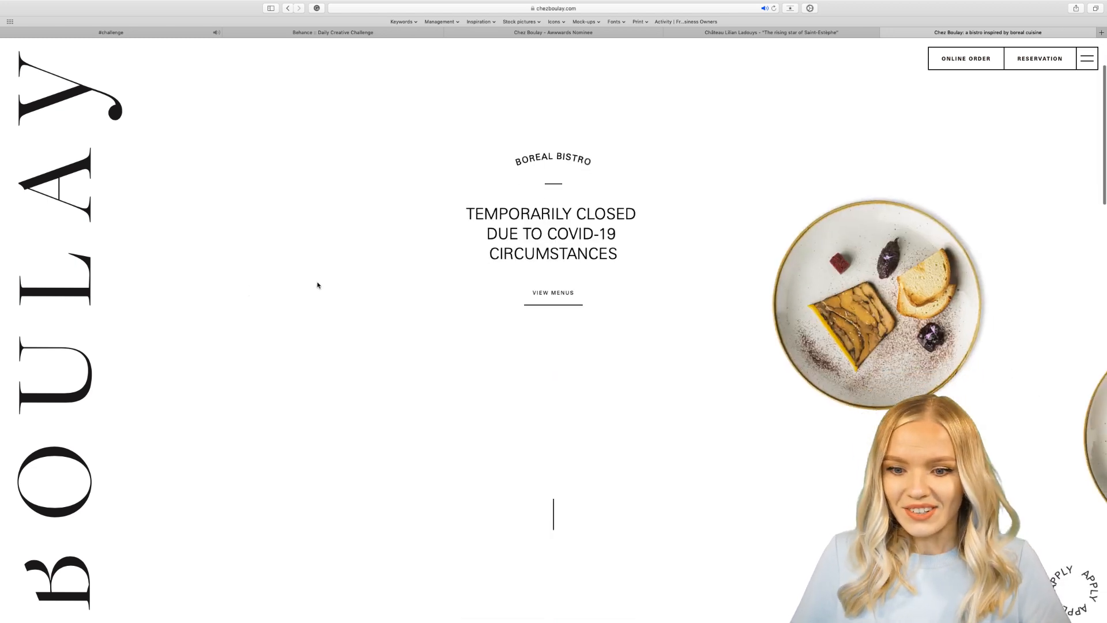
{"action": "scroll", "coordinate": [317, 285], "scroll_direction": "down", "scroll_amount": 2}
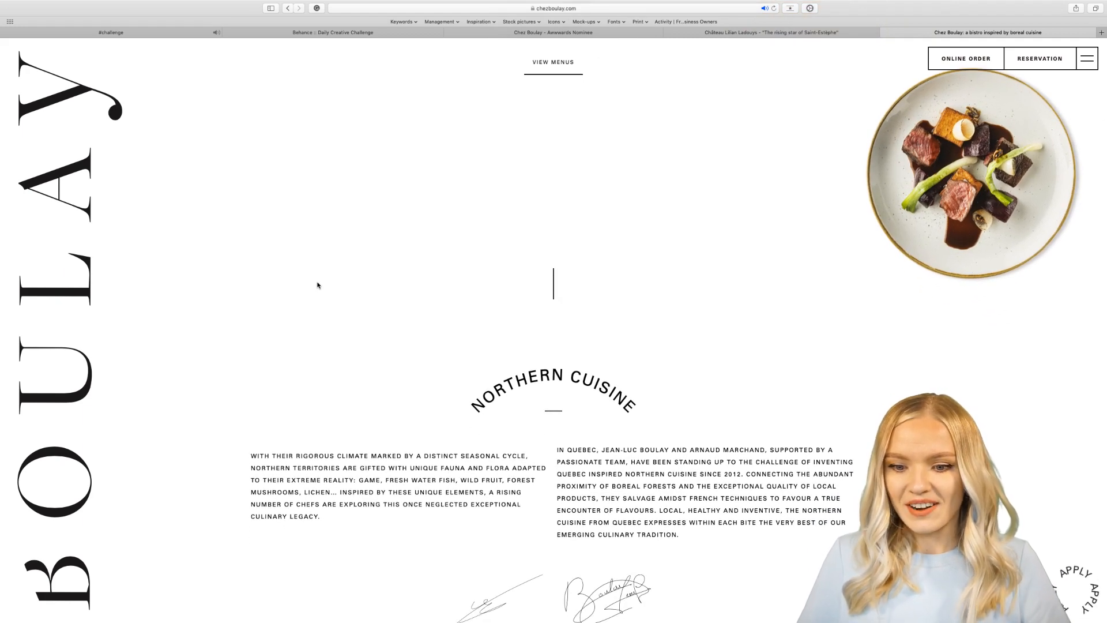
{"action": "scroll", "coordinate": [317, 285], "scroll_direction": "down", "scroll_amount": 1}
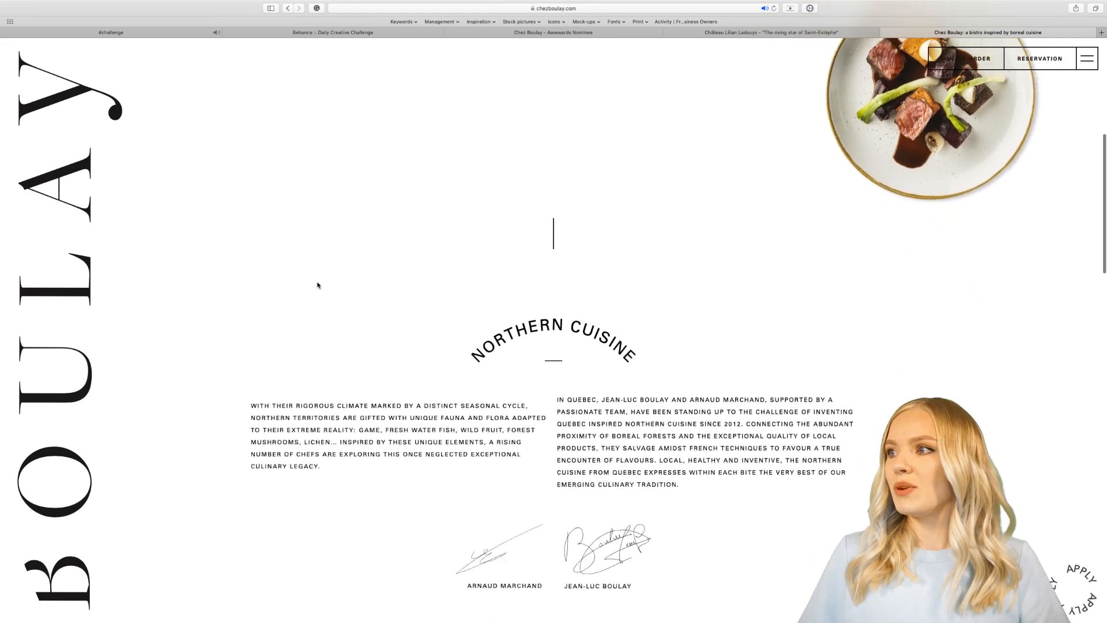
{"action": "scroll", "coordinate": [317, 285], "scroll_direction": "up", "scroll_amount": 4}
{"action": "scroll", "coordinate": [317, 285], "scroll_direction": "down", "scroll_amount": 5}
{"action": "scroll", "coordinate": [317, 285], "scroll_direction": "up", "scroll_amount": 6}
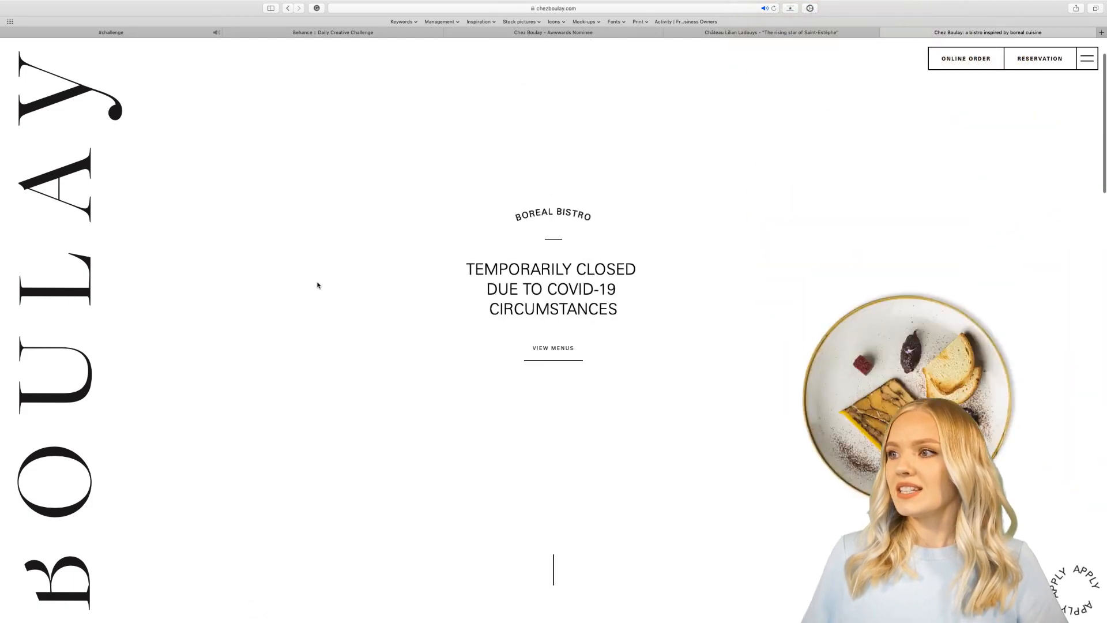
{"action": "scroll", "coordinate": [317, 285], "scroll_direction": "down", "scroll_amount": 4}
{"action": "scroll", "coordinate": [317, 285], "scroll_direction": "up", "scroll_amount": 5}
{"action": "scroll", "coordinate": [318, 285], "scroll_direction": "down", "scroll_amount": 5}
{"action": "scroll", "coordinate": [317, 285], "scroll_direction": "down", "scroll_amount": 2}
{"action": "scroll", "coordinate": [318, 284], "scroll_direction": "up", "scroll_amount": 6}
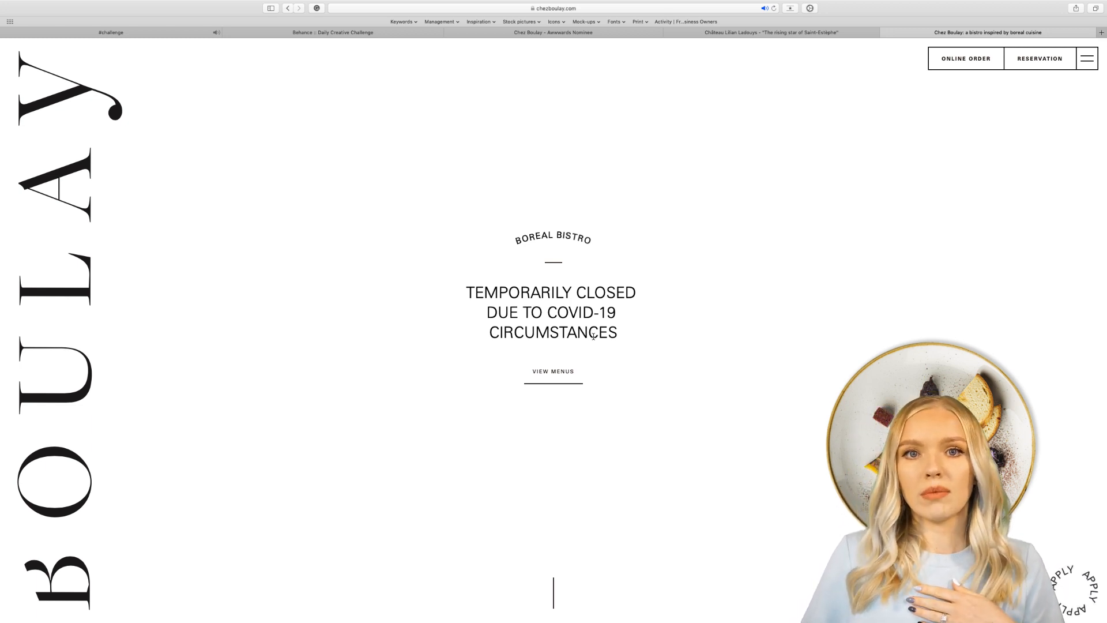
{"action": "scroll", "coordinate": [631, 339], "scroll_direction": "down", "scroll_amount": 3}
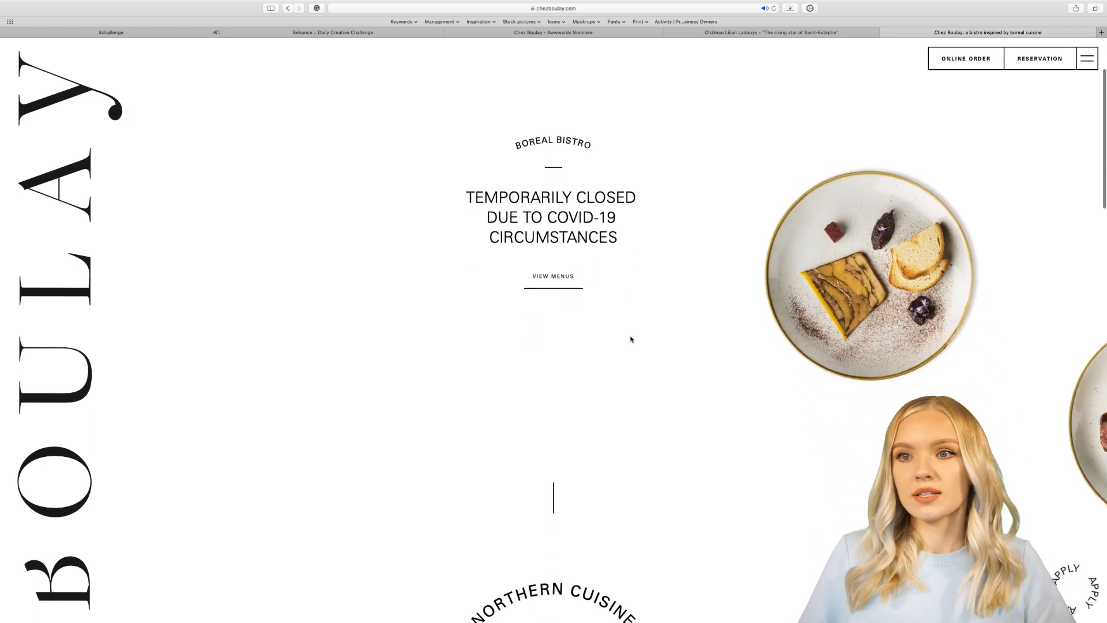
{"action": "scroll", "coordinate": [631, 339], "scroll_direction": "down", "scroll_amount": 1}
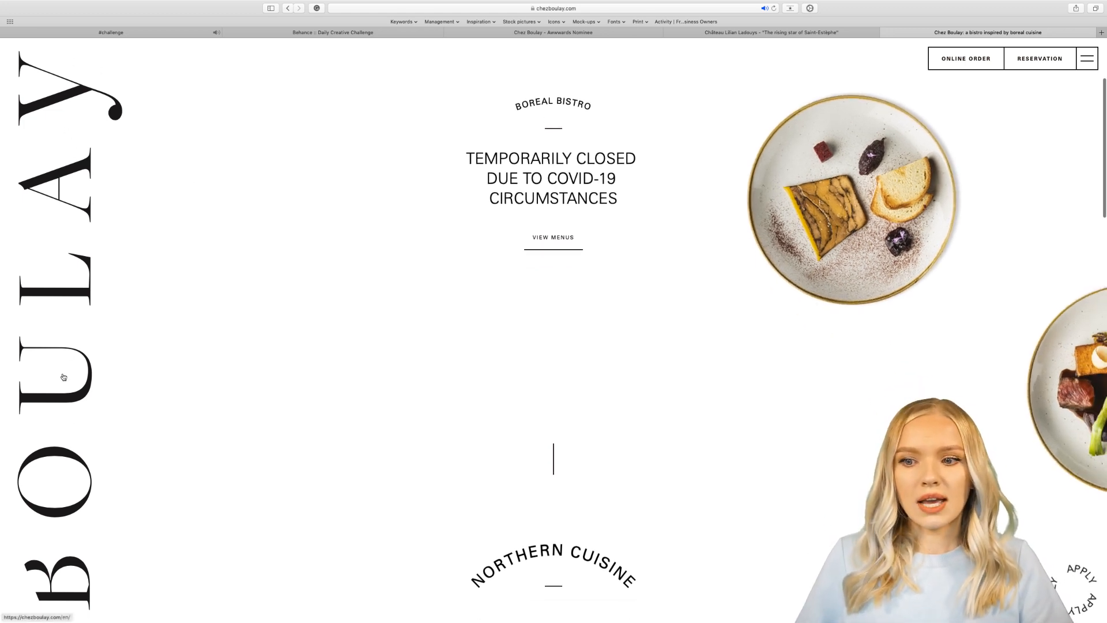
- Examine the rest of the Chez Boulay page, including the Northern Cuisine text, overlapping restaurant photos, menu section and Instagram grid
{"action": "scroll", "coordinate": [694, 477], "scroll_direction": "down", "scroll_amount": 6}
{"action": "scroll", "coordinate": [694, 477], "scroll_direction": "down", "scroll_amount": 6}
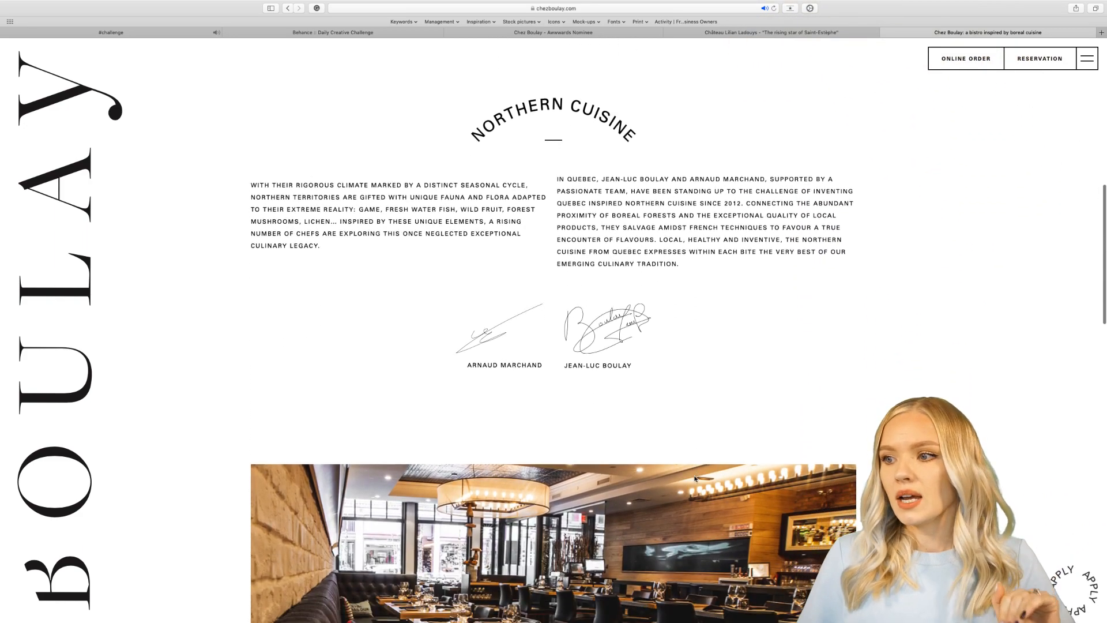
{"action": "scroll", "coordinate": [695, 478], "scroll_direction": "down", "scroll_amount": 10}
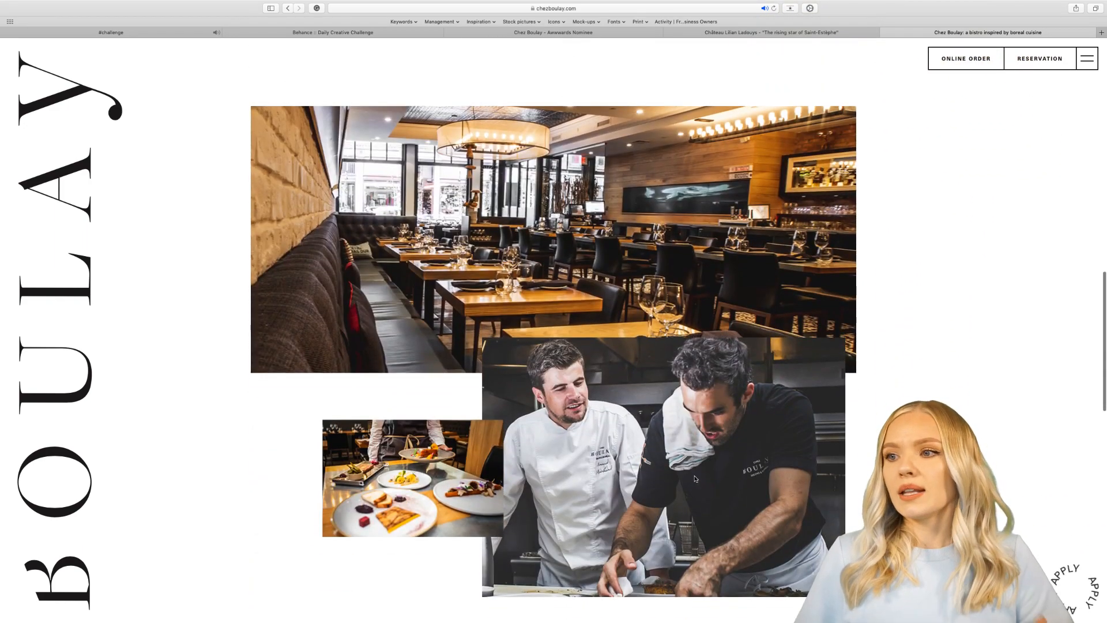
{"action": "scroll", "coordinate": [695, 478], "scroll_direction": "down", "scroll_amount": 14}
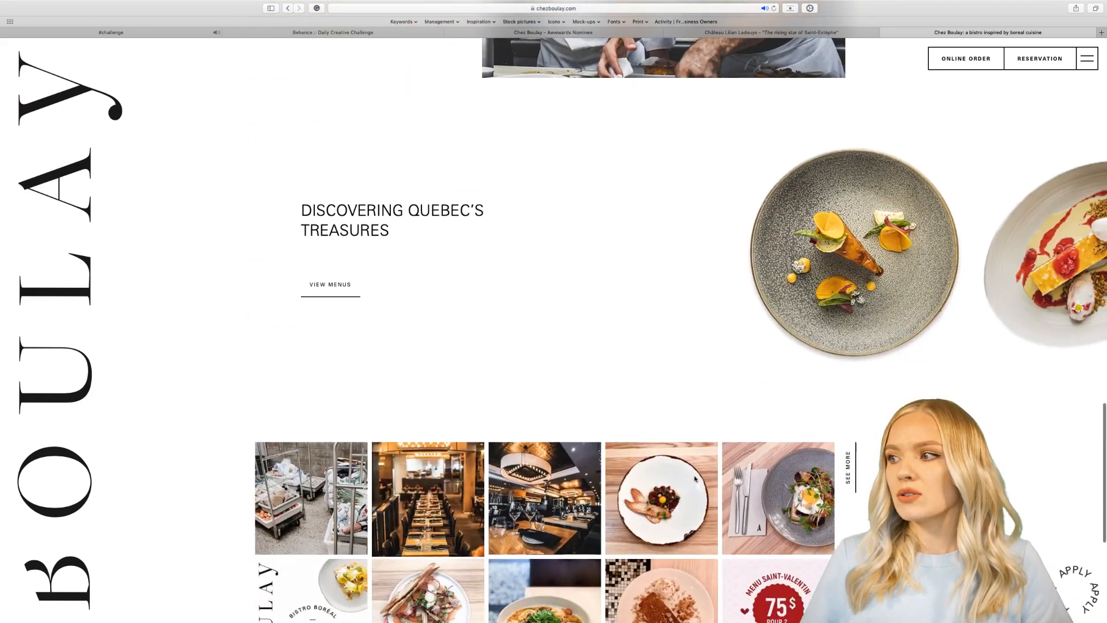
{"action": "scroll", "coordinate": [695, 479], "scroll_direction": "down", "scroll_amount": 1}
{"action": "scroll", "coordinate": [710, 343], "scroll_direction": "down", "scroll_amount": 9}
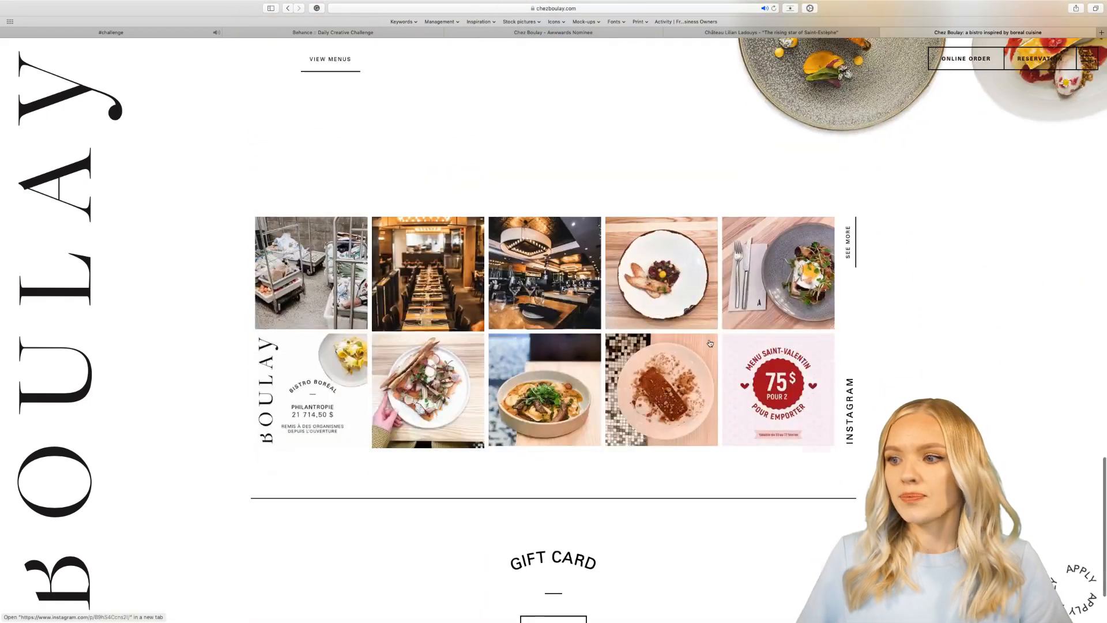
{"action": "scroll", "coordinate": [710, 343], "scroll_direction": "up", "scroll_amount": 20}
{"action": "scroll", "coordinate": [710, 342], "scroll_direction": "up", "scroll_amount": 10}
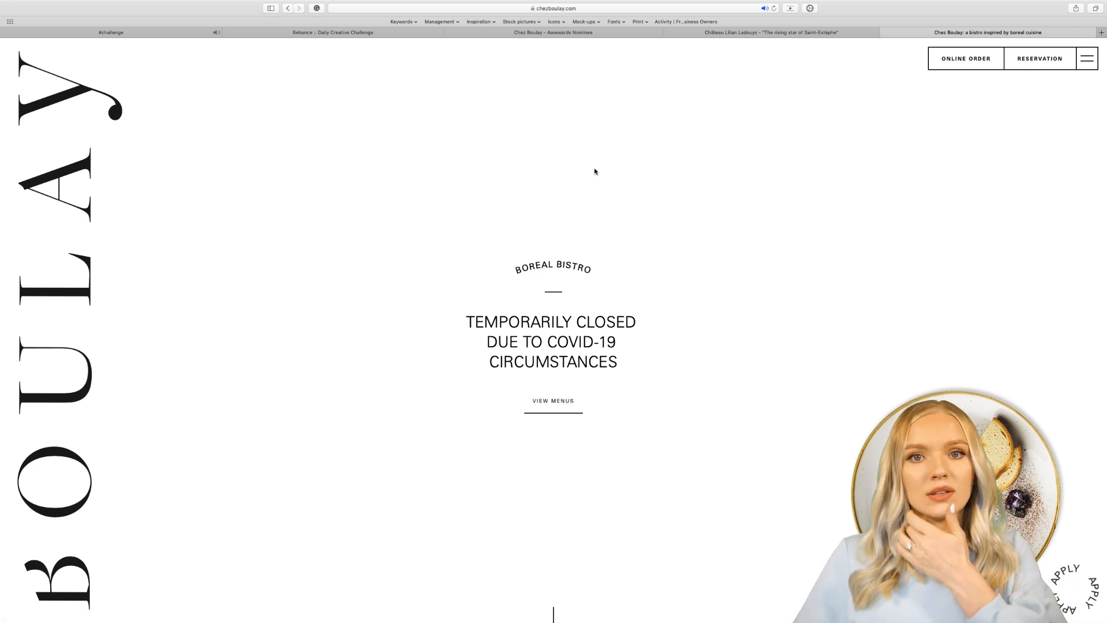
- Return to the Chez Boulay nominee page, exit full screen and minimise Safari to switch to Challenge 8.ai in Illustrator
{"action": "left_click", "coordinate": [574, 33]}
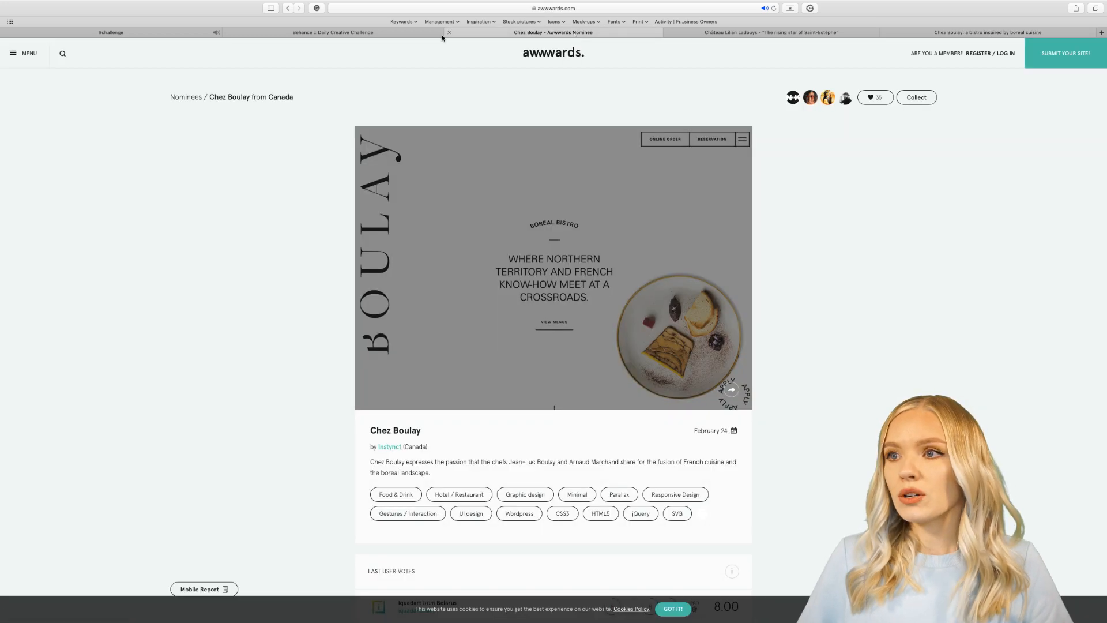
{"action": "mouse_move", "coordinate": [27, 16]}
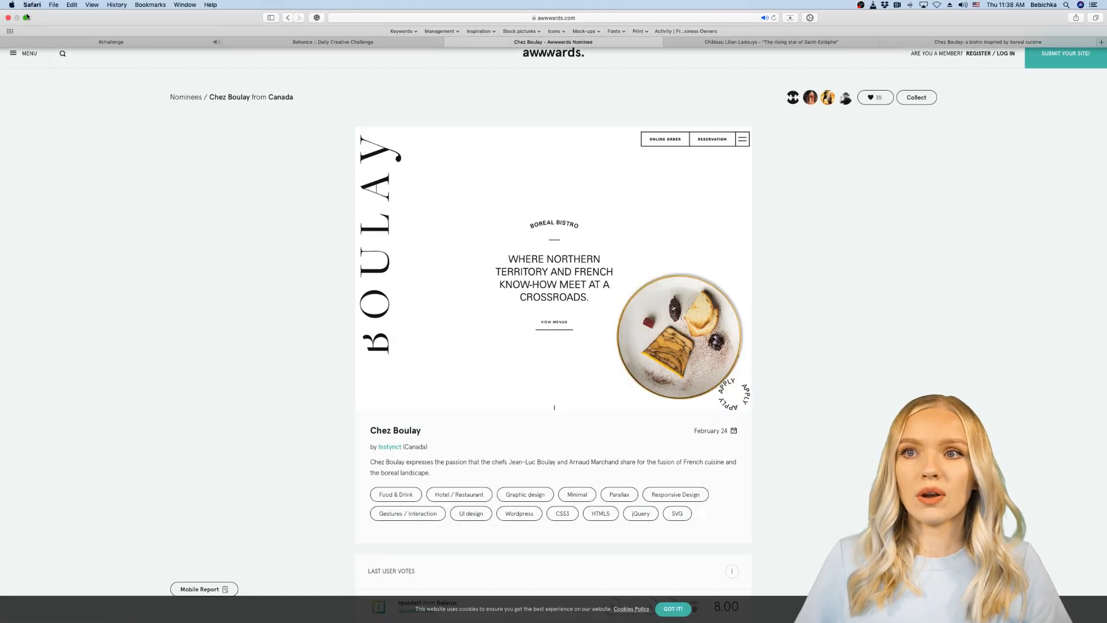
{"action": "key", "text": "ctrl+super+f"}
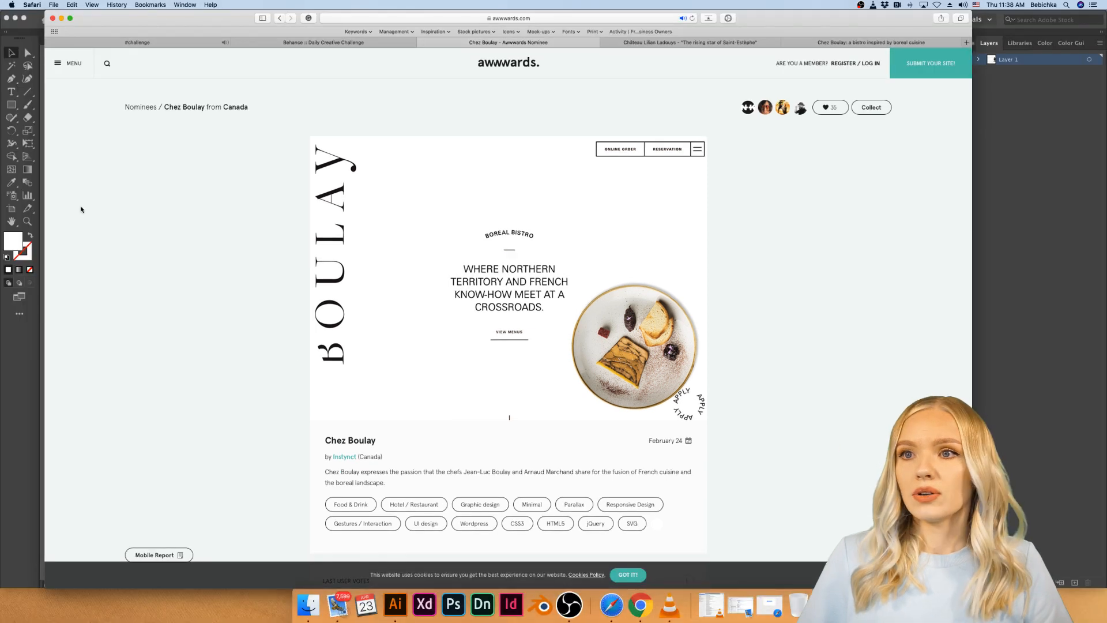
{"action": "left_click", "coordinate": [62, 18]}
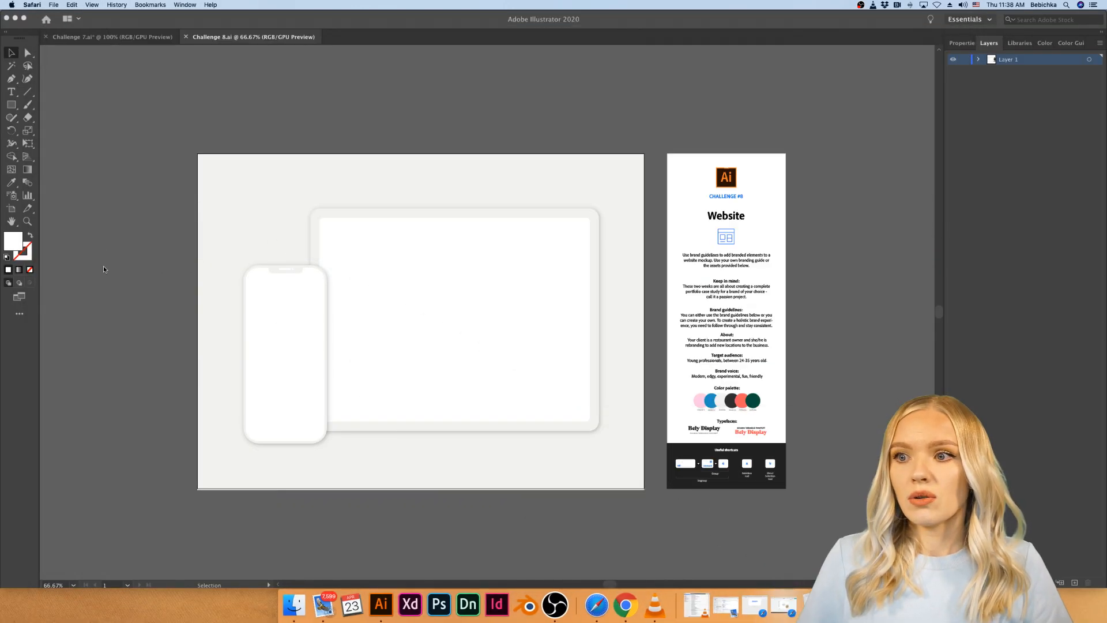
- Lock the light grey background rectangle behind the phone and tablet mockups
{"action": "scroll", "coordinate": [105, 269], "scroll_direction": "right", "scroll_amount": 1}
{"action": "scroll", "coordinate": [284, 253], "scroll_direction": "up", "scroll_amount": 1}
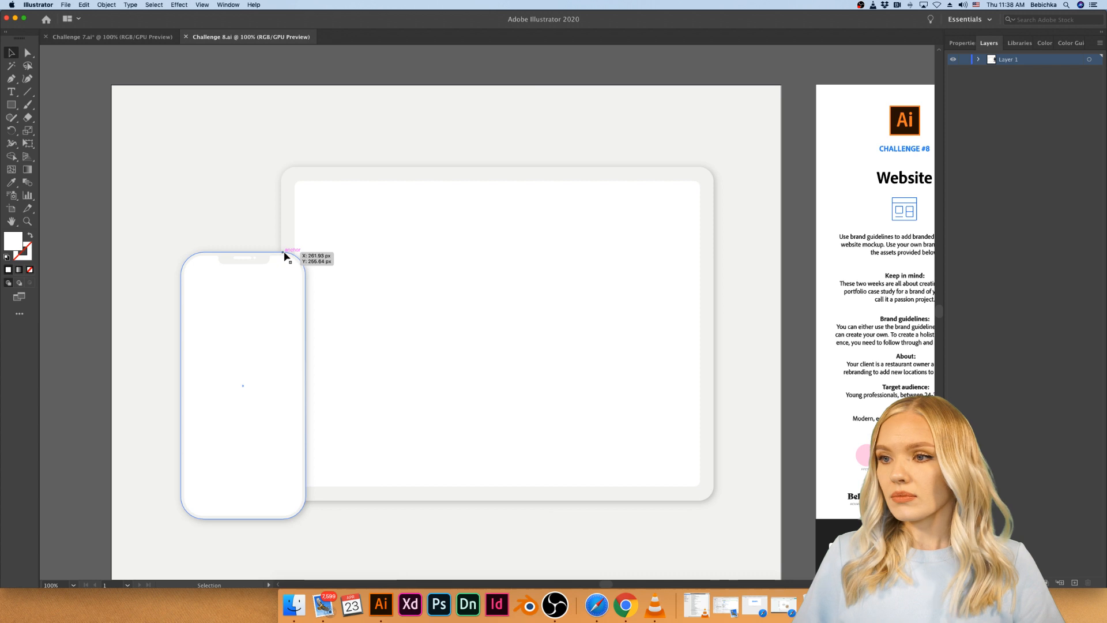
{"action": "scroll", "coordinate": [284, 253], "scroll_direction": "down", "scroll_amount": 2}
{"action": "scroll", "coordinate": [284, 253], "scroll_direction": "up", "scroll_amount": 1}
{"action": "scroll", "coordinate": [285, 254], "scroll_direction": "right", "scroll_amount": 1}
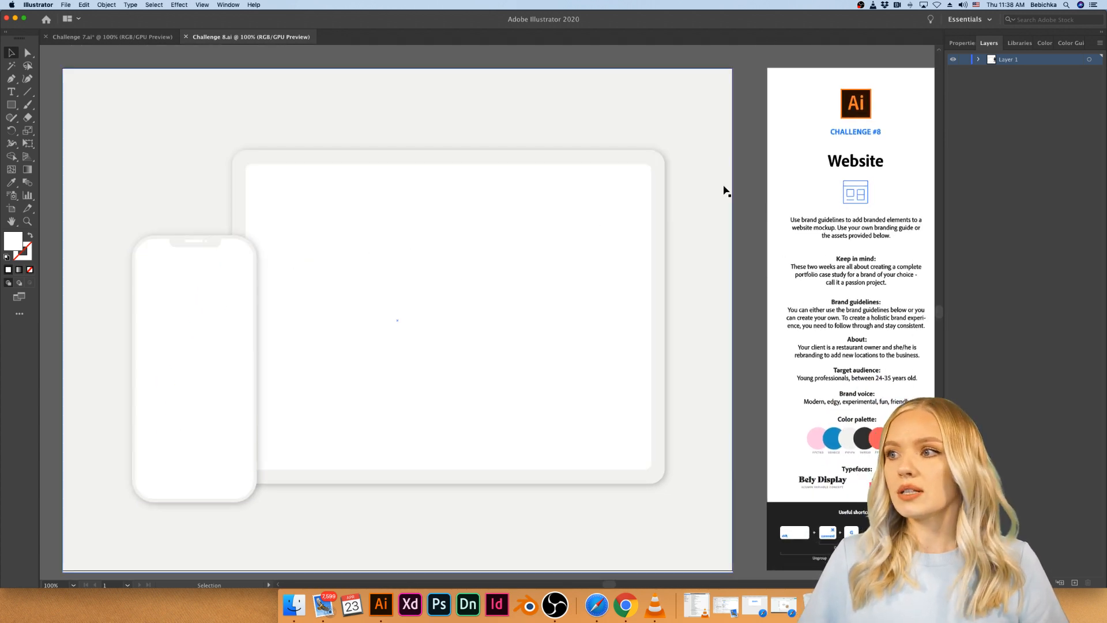
{"action": "left_click", "coordinate": [724, 190]}
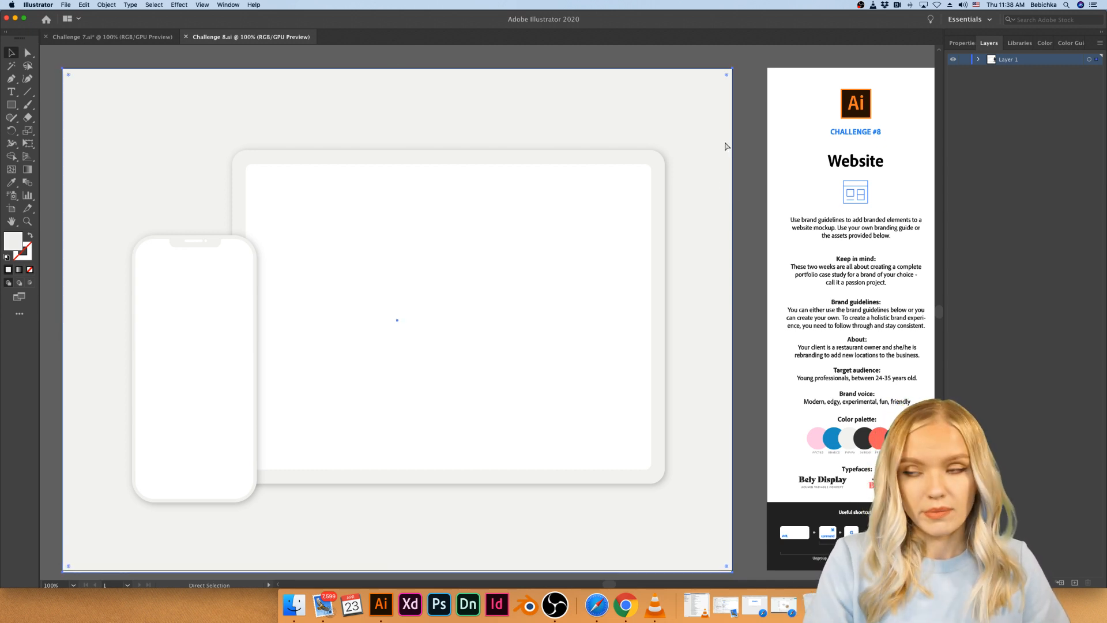
{"action": "key", "text": "super+2"}
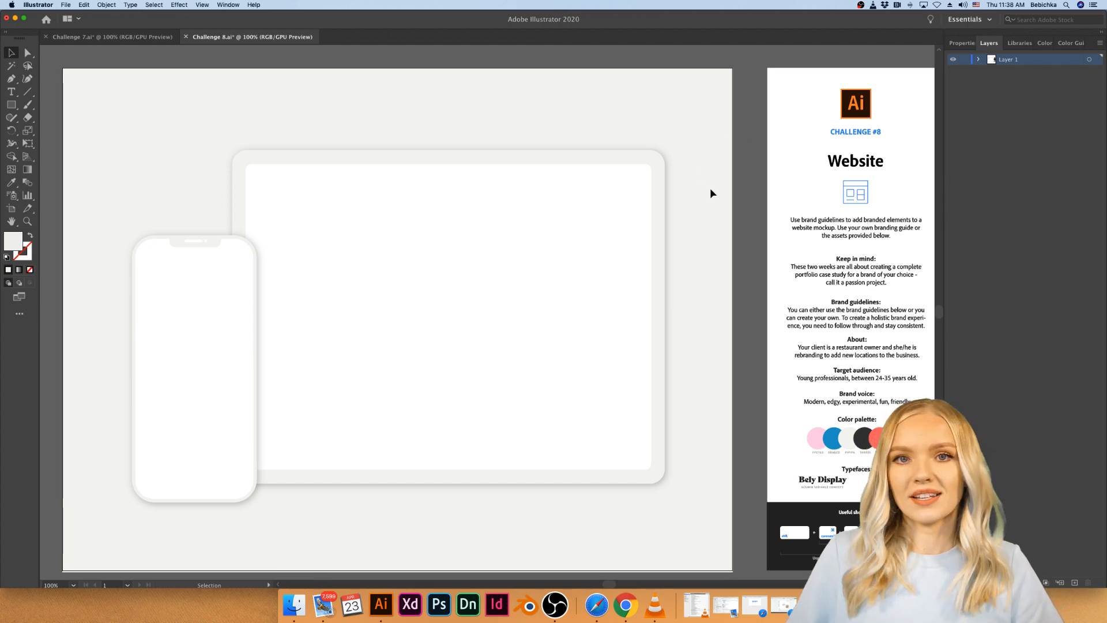
- Isolate the tablet mockup's group with its white screen rectangle selected, and display the Foodies library assets
{"action": "left_click", "coordinate": [392, 211]}
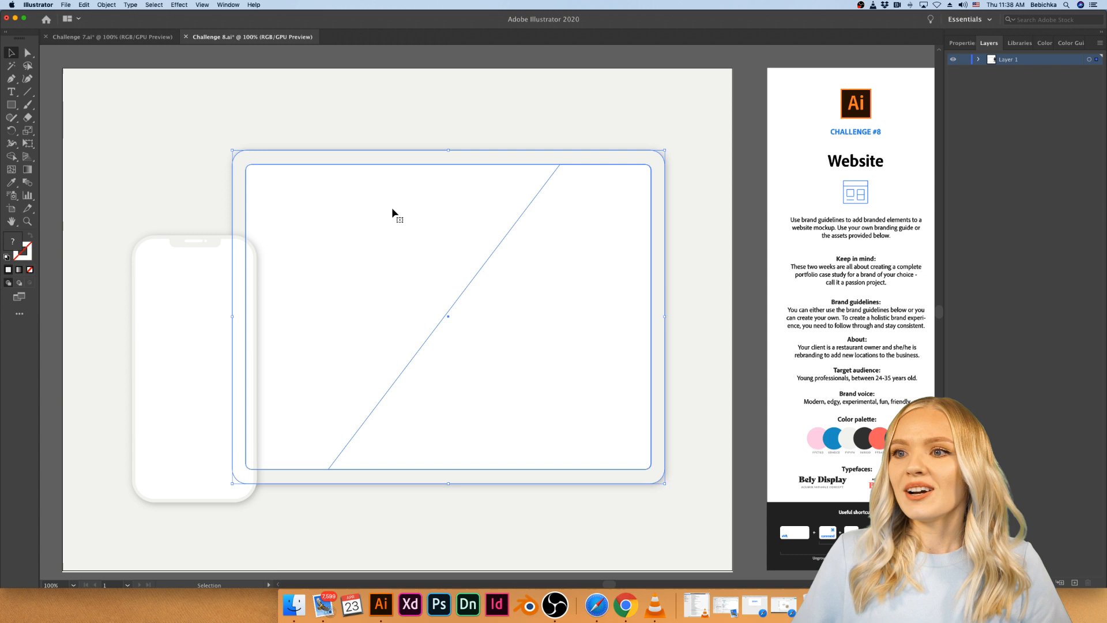
{"action": "double_click", "coordinate": [393, 210]}
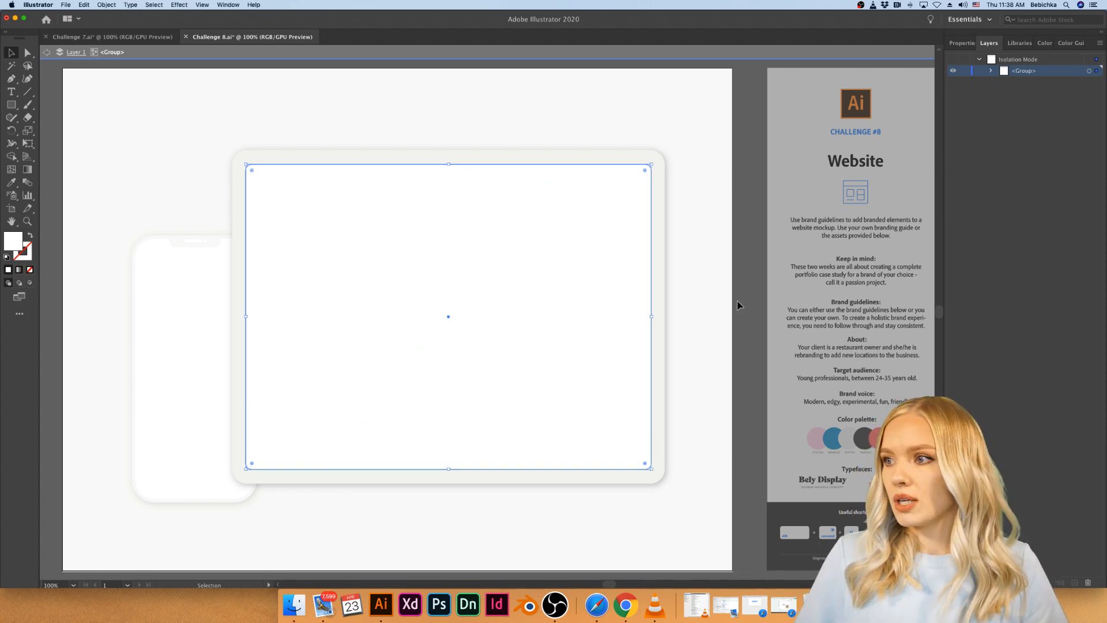
{"action": "left_click", "coordinate": [962, 43]}
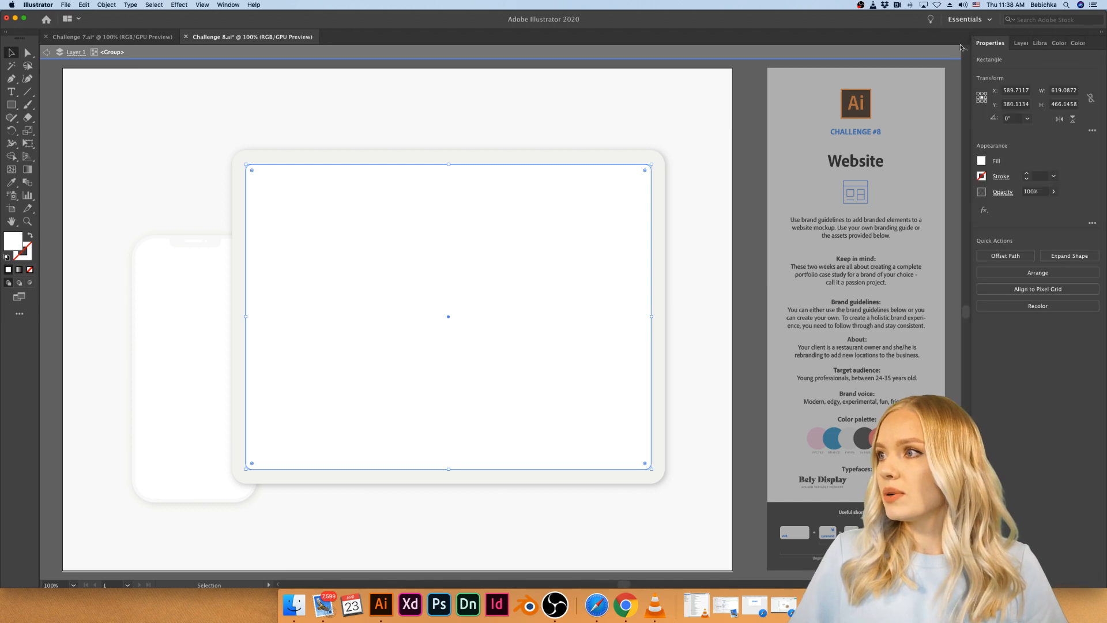
{"action": "left_click", "coordinate": [1038, 44]}
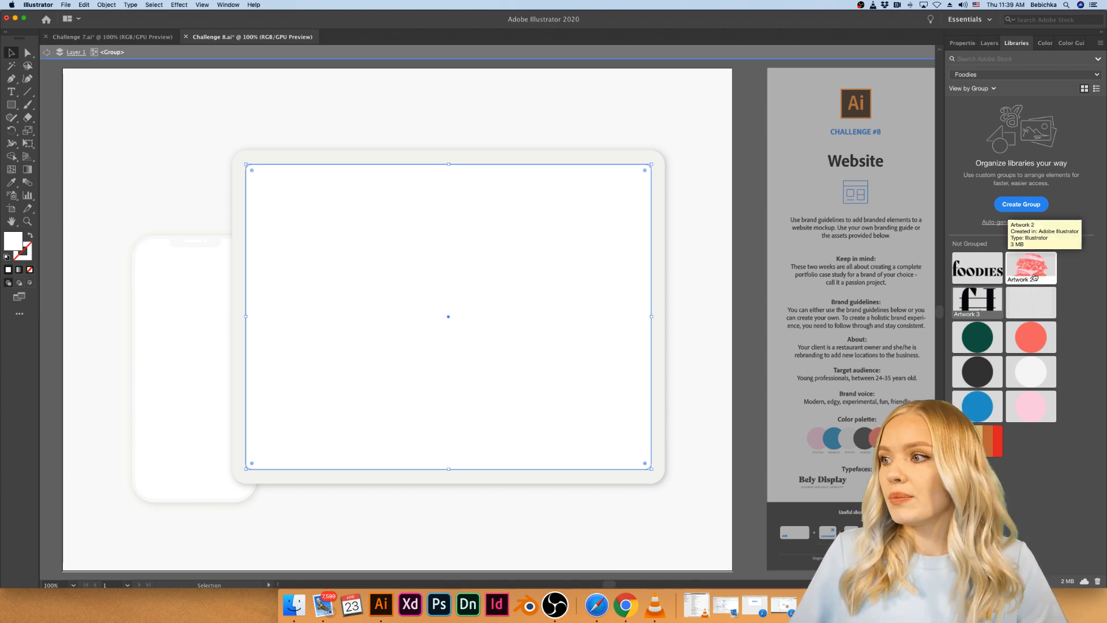
- Place the black Foodies wordmark from the library and scale it down into the upper-left corner of the tablet's white screen
{"action": "left_click_drag", "start_coordinate": [995, 276], "coordinate": [576, 304]}
{"action": "left_click", "coordinate": [701, 210]}
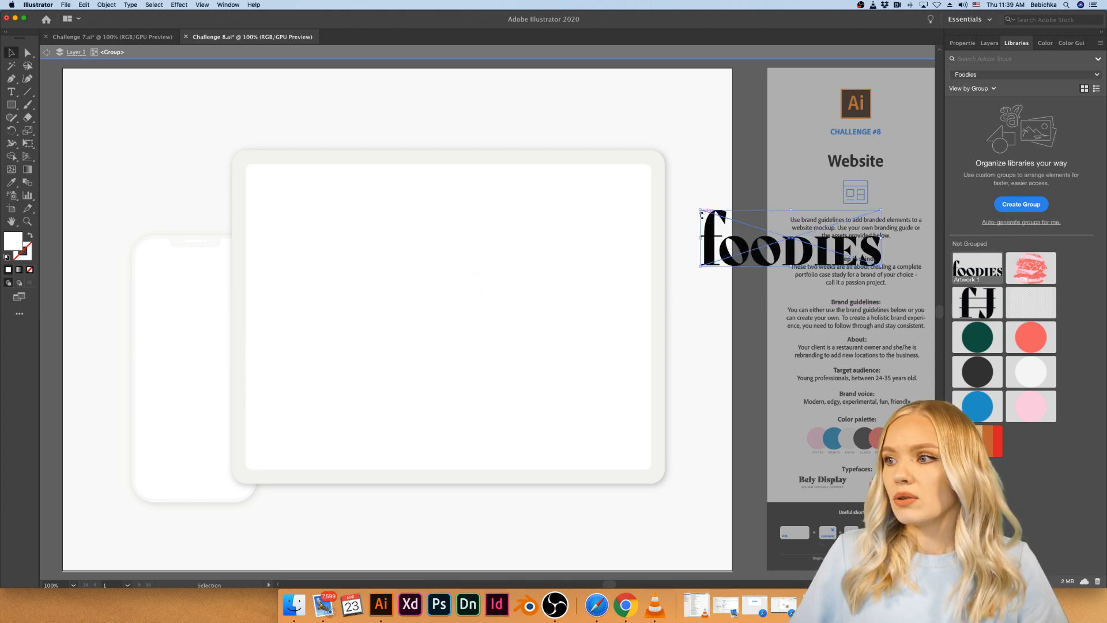
{"action": "left_click_drag", "start_coordinate": [762, 248], "coordinate": [317, 210]}
{"action": "left_click_drag", "start_coordinate": [438, 201], "coordinate": [306, 197]}
{"action": "left_click", "coordinate": [637, 249]}
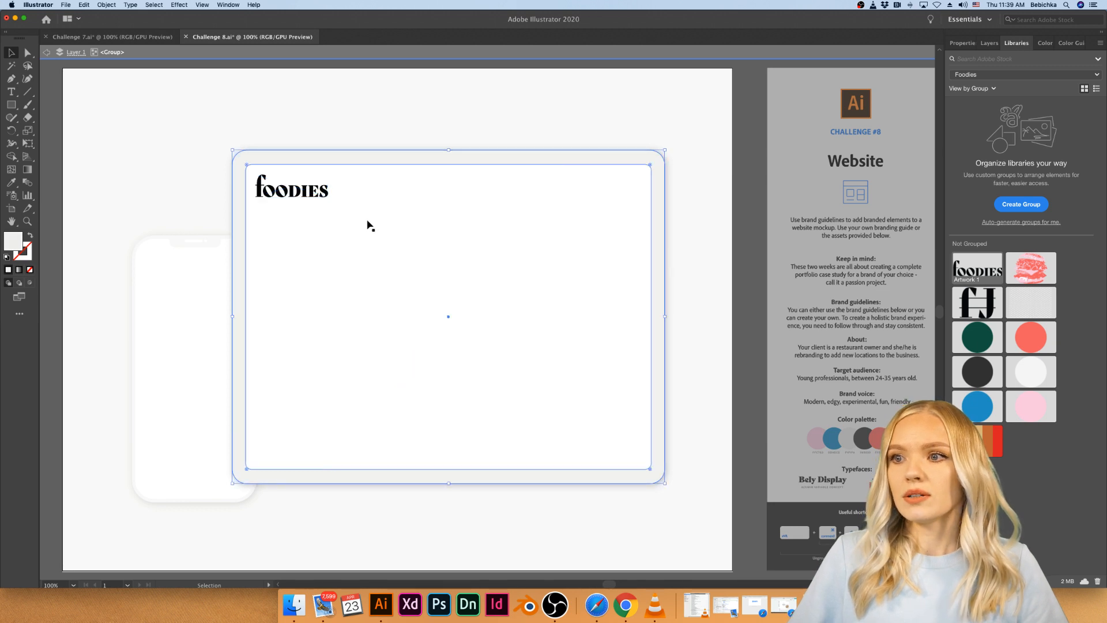
{"action": "left_click_drag", "start_coordinate": [320, 202], "coordinate": [325, 201]}
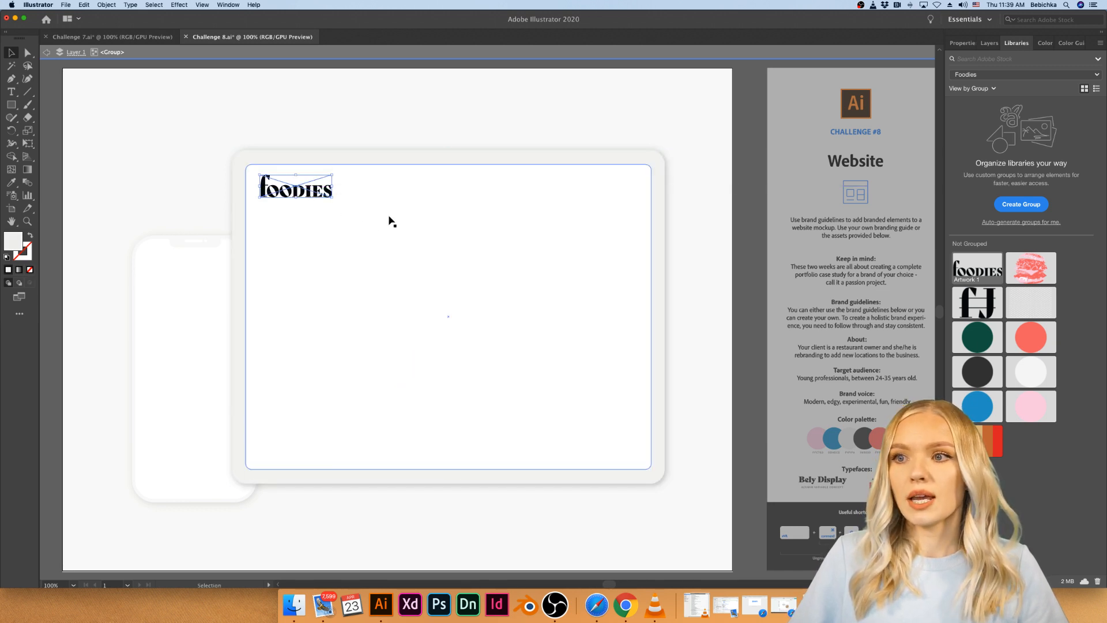
{"action": "left_click", "coordinate": [705, 247]}
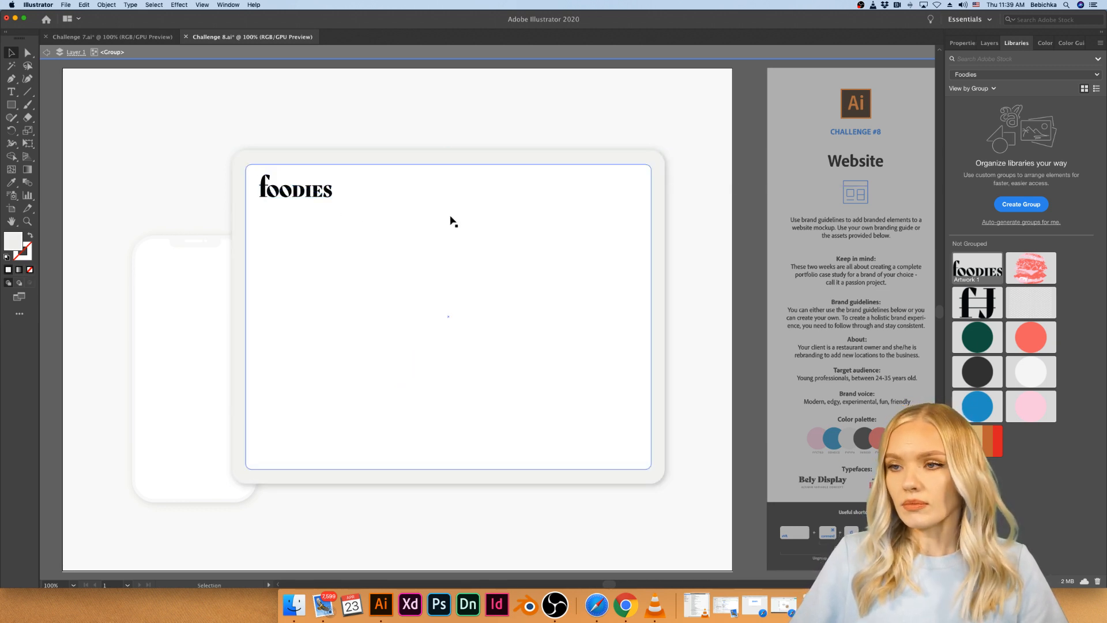
{"action": "left_click", "coordinate": [370, 195]}
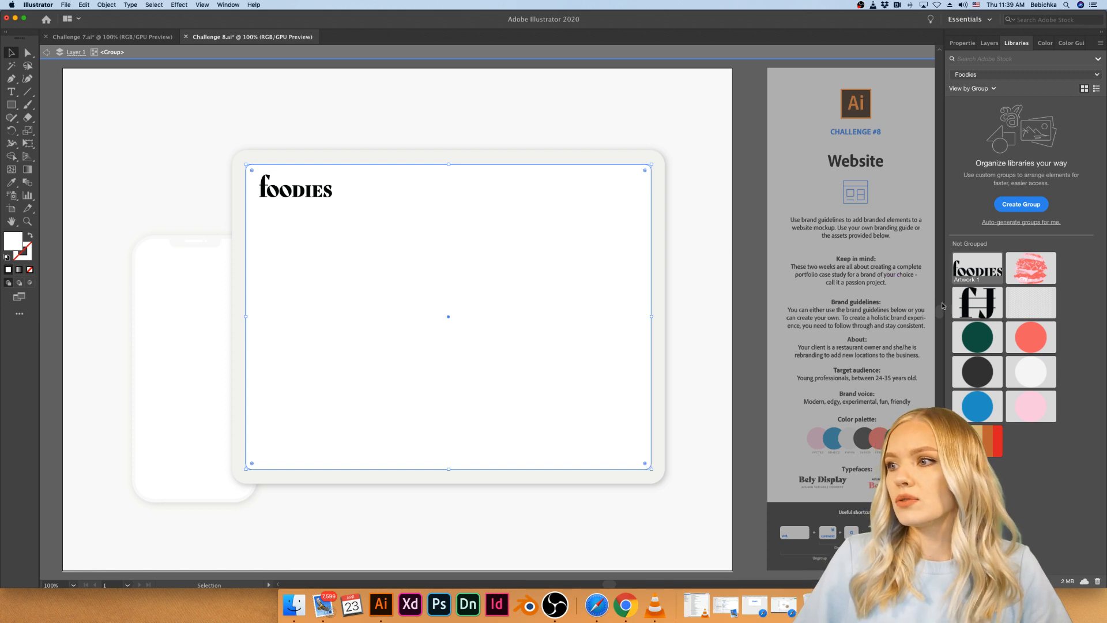
{"action": "double_click", "coordinate": [744, 306]}
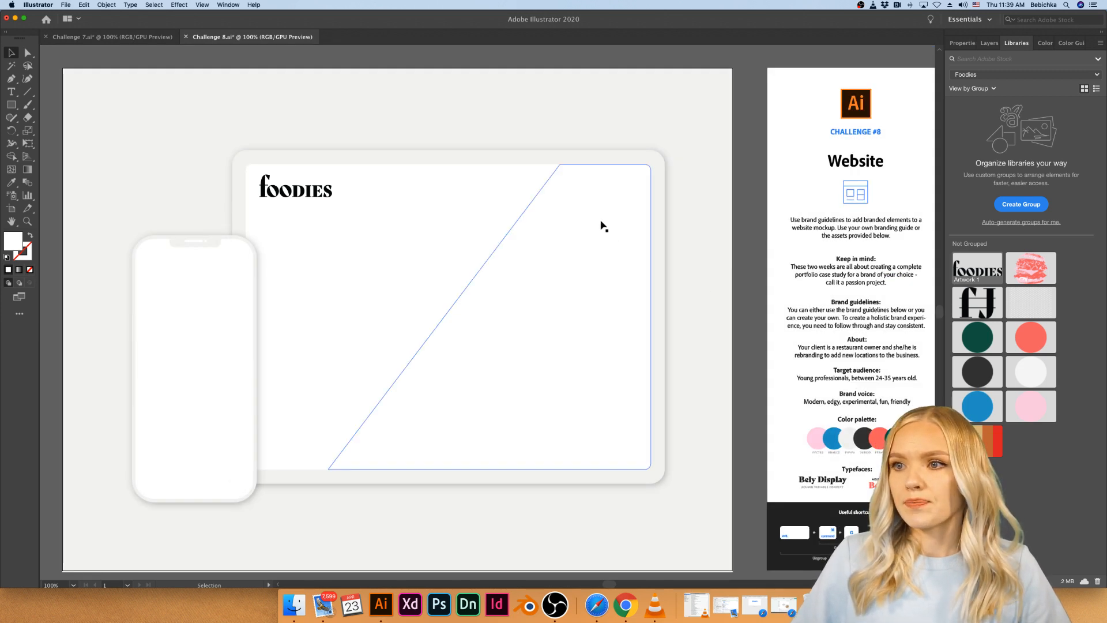
{"action": "left_click", "coordinate": [27, 92]}
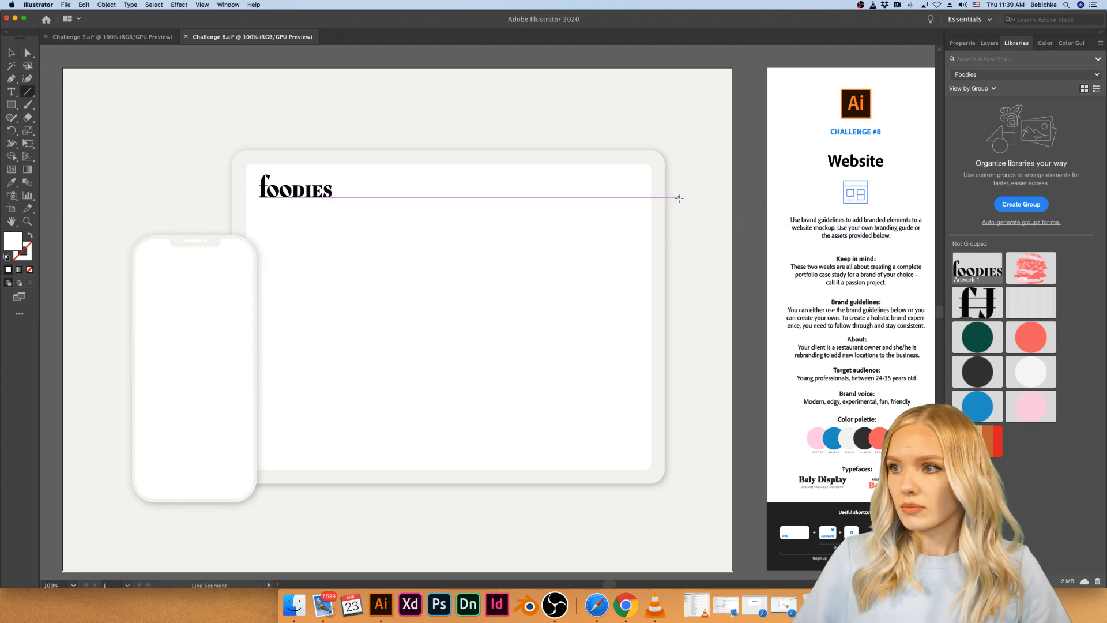
{"action": "left_click", "coordinate": [12, 53]}
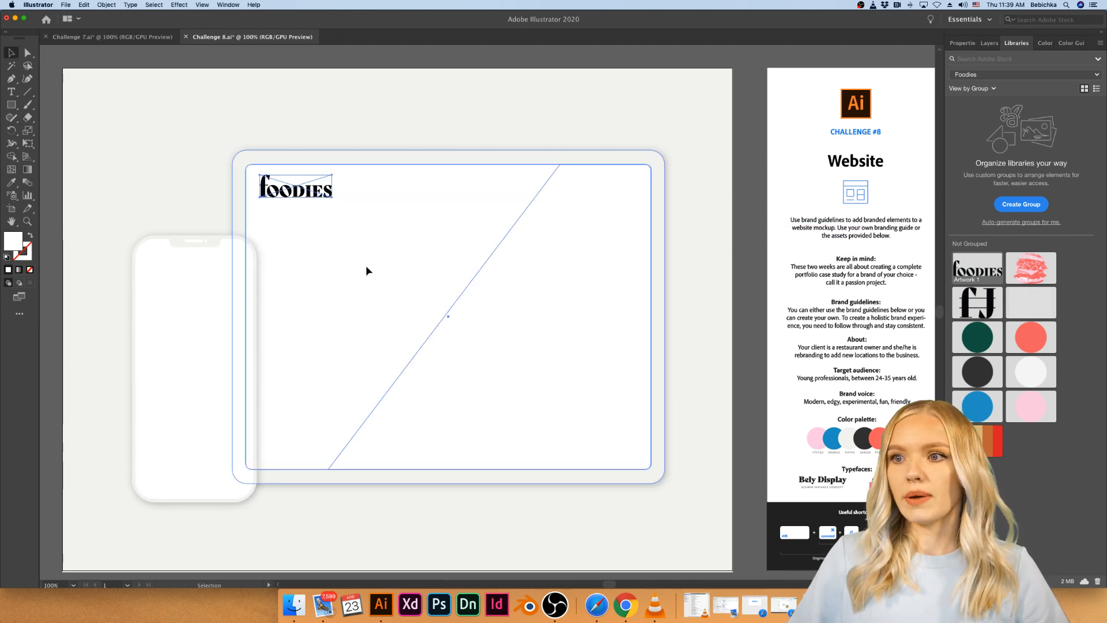
{"action": "double_click", "coordinate": [366, 267]}
- Draw a short horizontal line about 25 px long near the upper-right corner of the tablet's white screen
{"action": "left_click", "coordinate": [621, 218]}
{"action": "scroll", "coordinate": [621, 218], "scroll_direction": "up", "scroll_amount": 2}
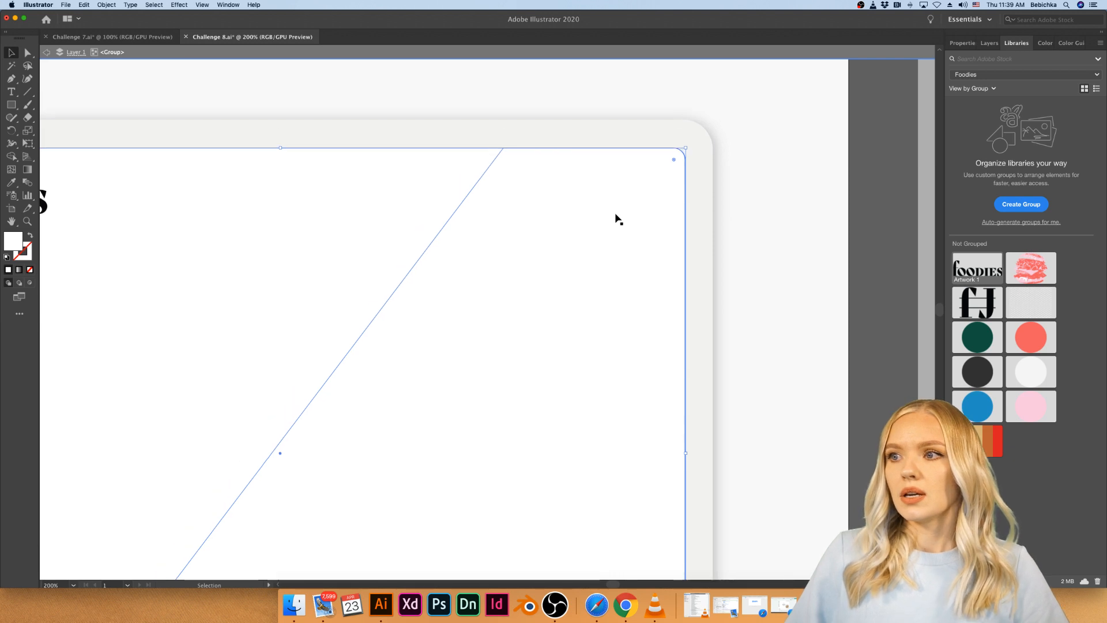
{"action": "left_click", "coordinate": [27, 91]}
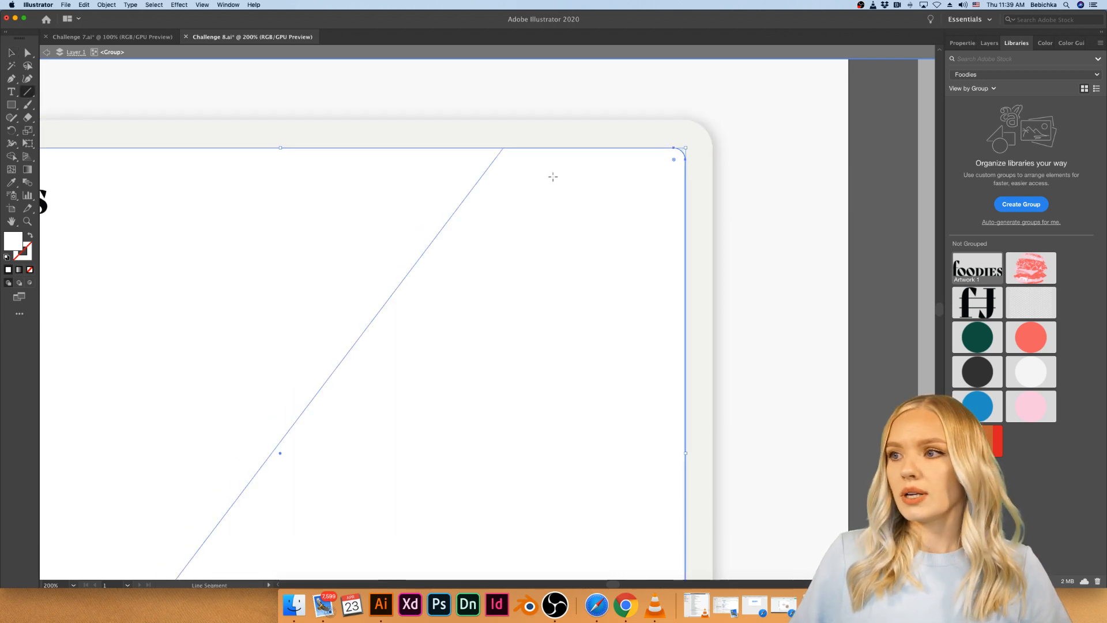
{"action": "left_click_drag", "start_coordinate": [621, 171], "coordinate": [654, 172]}
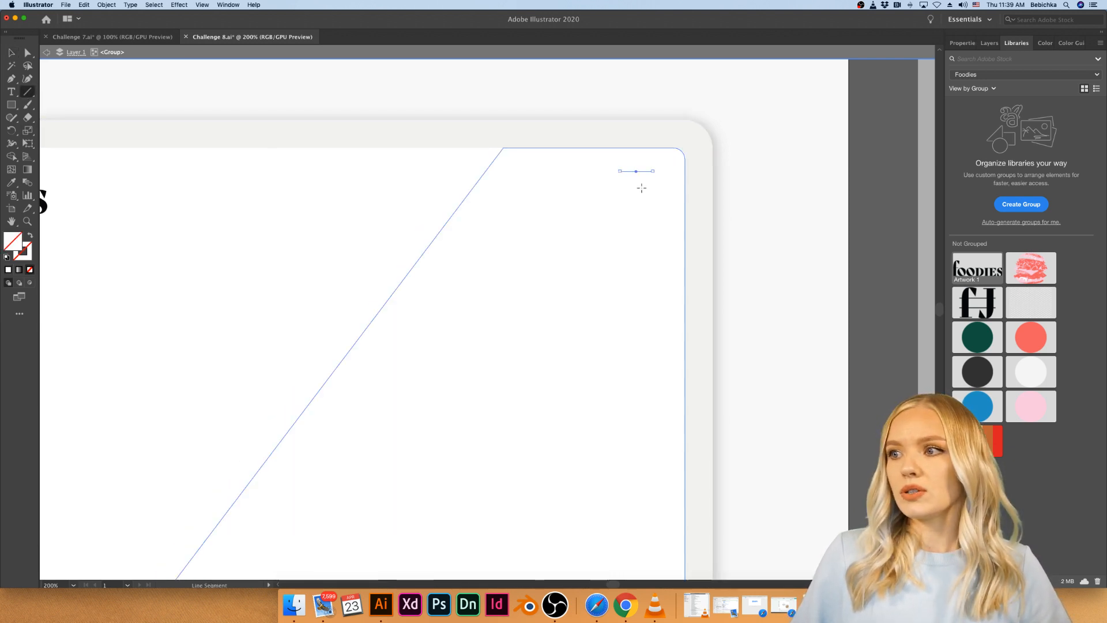
- Set the short line's stroke colour to black
{"action": "double_click", "coordinate": [25, 246]}
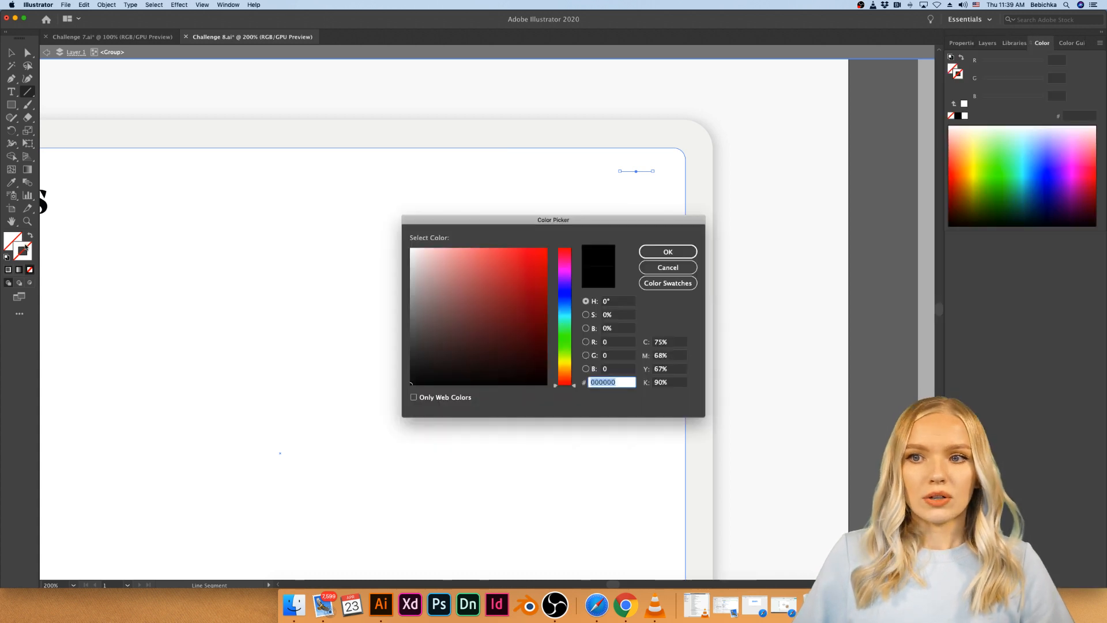
{"action": "left_click_drag", "start_coordinate": [474, 285], "coordinate": [395, 391]}
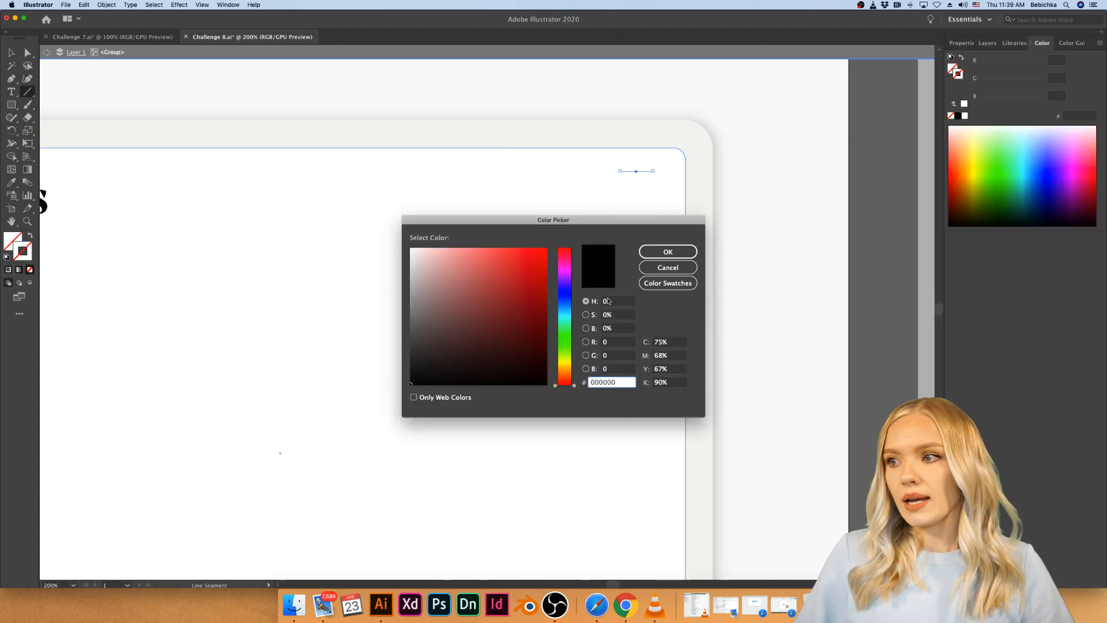
{"action": "left_click", "coordinate": [668, 252]}
{"action": "left_click", "coordinate": [960, 45]}
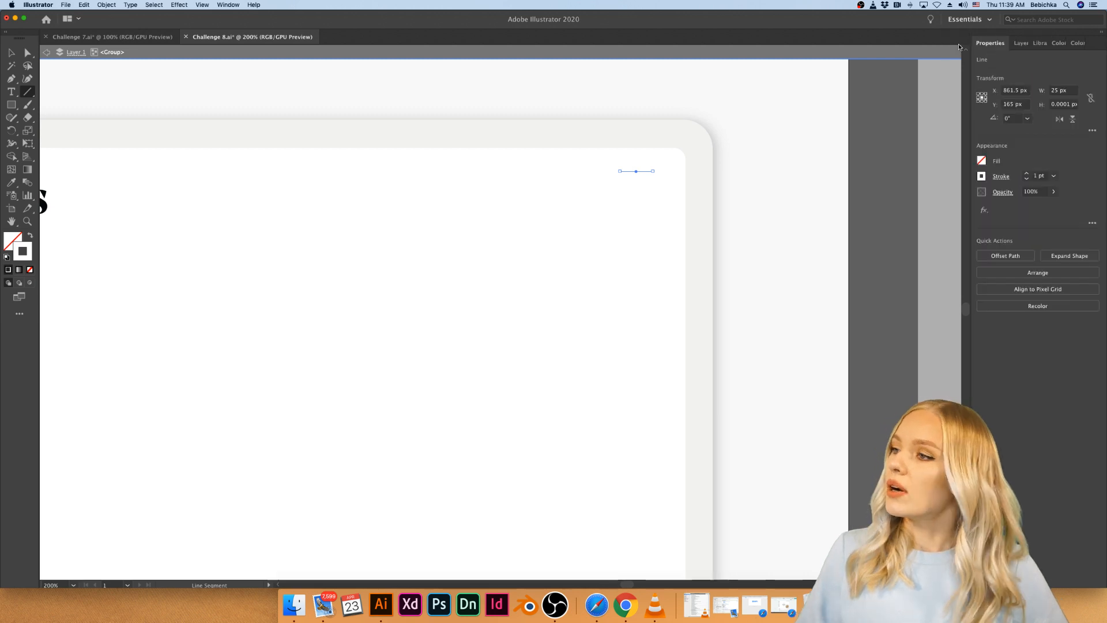
{"action": "left_click", "coordinate": [982, 176]}
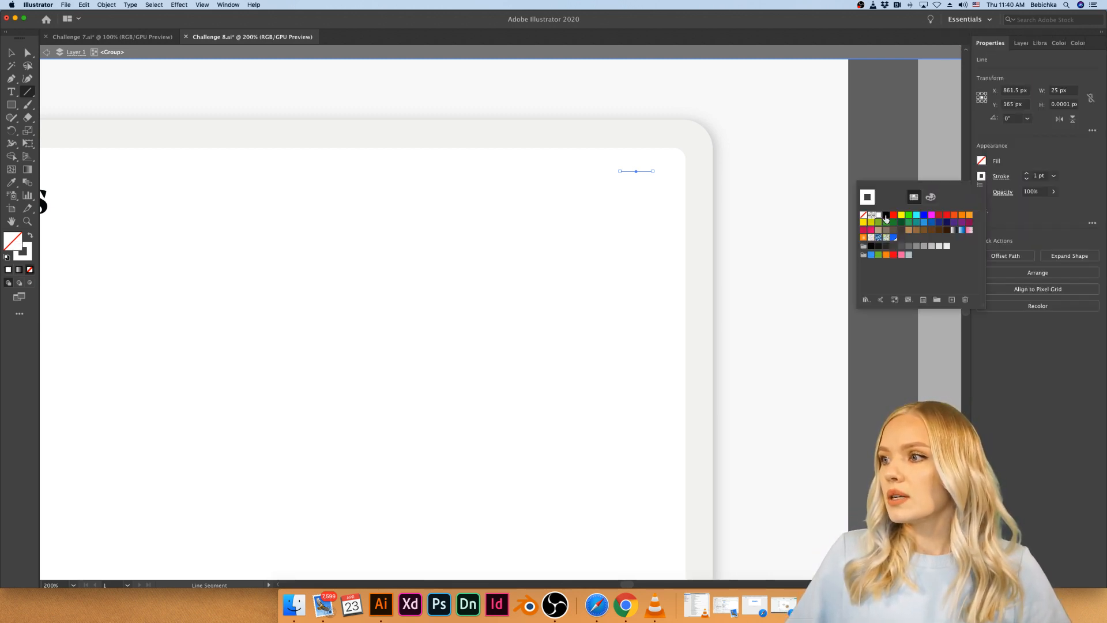
{"action": "left_click", "coordinate": [887, 217]}
- Give the black line rounded ends with the Round Cap stroke option
{"action": "left_click", "coordinate": [1054, 177]}
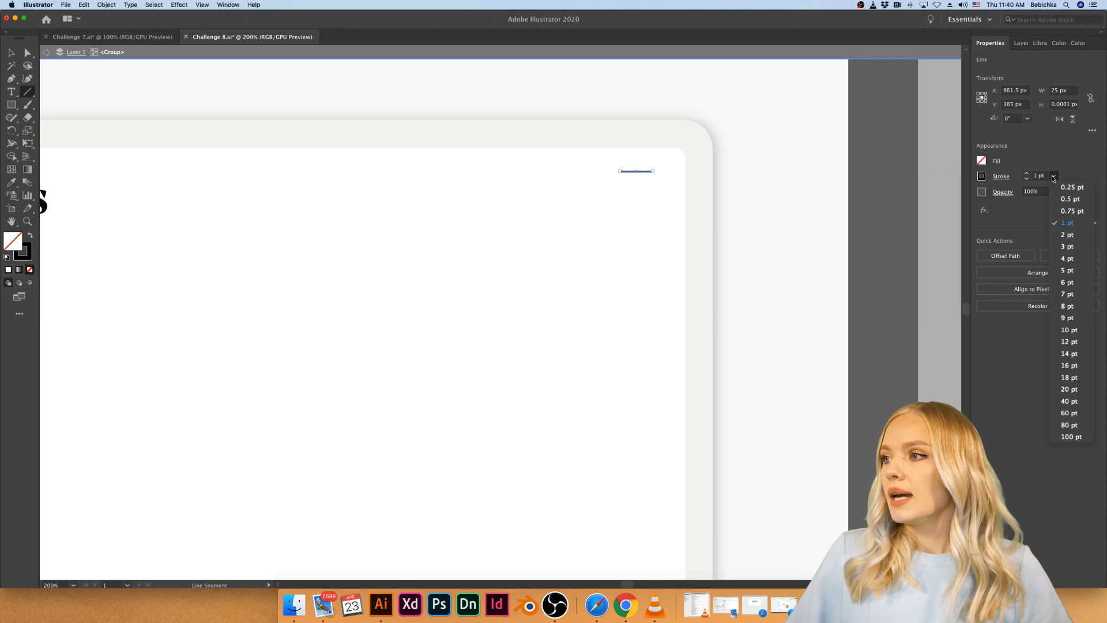
{"action": "left_click", "coordinate": [1071, 167]}
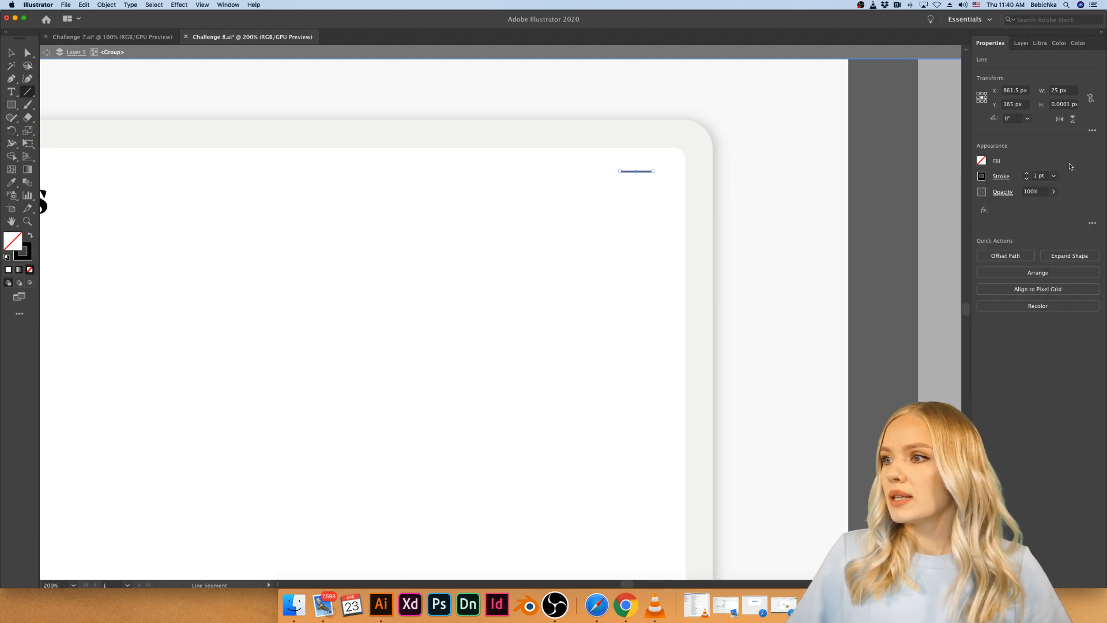
{"action": "left_click", "coordinate": [1001, 177]}
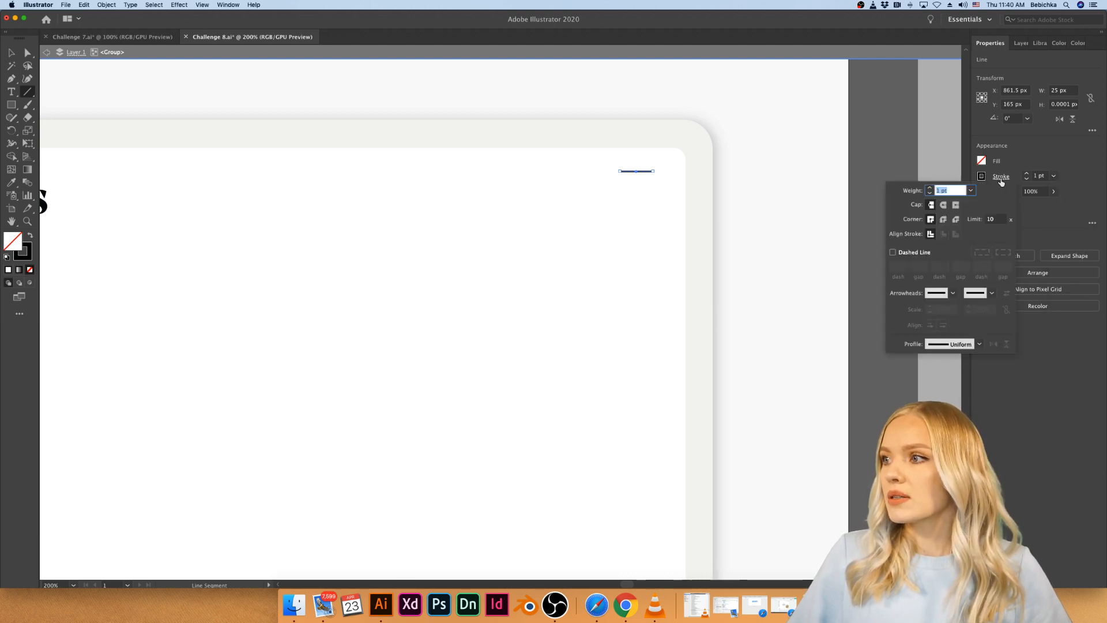
{"action": "left_click", "coordinate": [944, 205]}
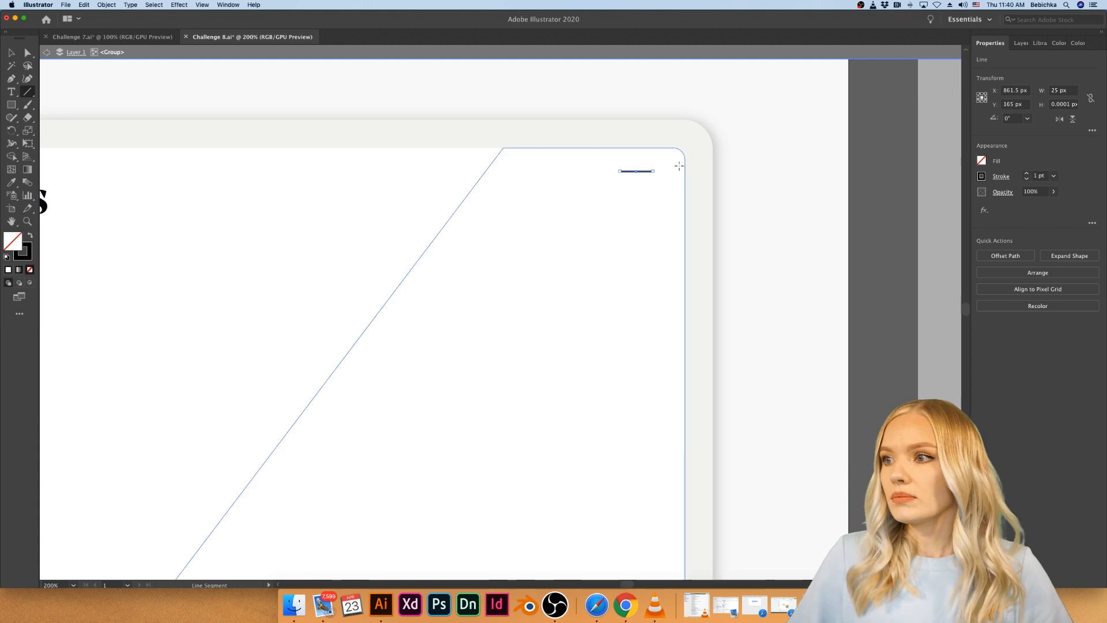
- Try the Projecting Cap and Butt Cap on the line, and return it to Round Cap
{"action": "scroll", "coordinate": [679, 167], "scroll_direction": "up", "scroll_amount": 5}
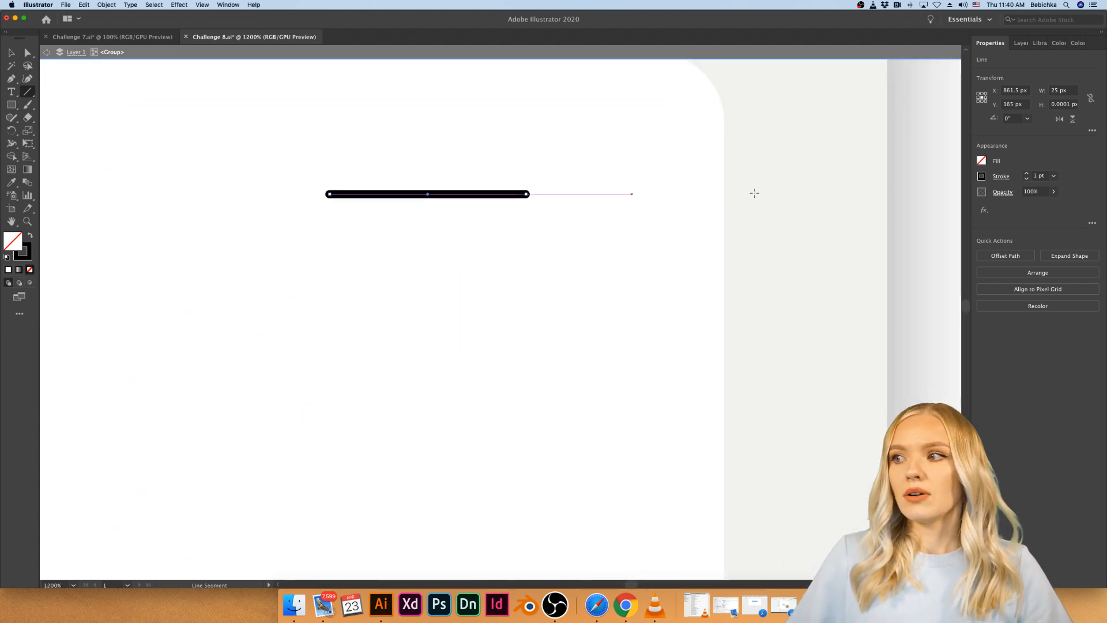
{"action": "left_click", "coordinate": [1007, 178]}
{"action": "left_click", "coordinate": [956, 205]}
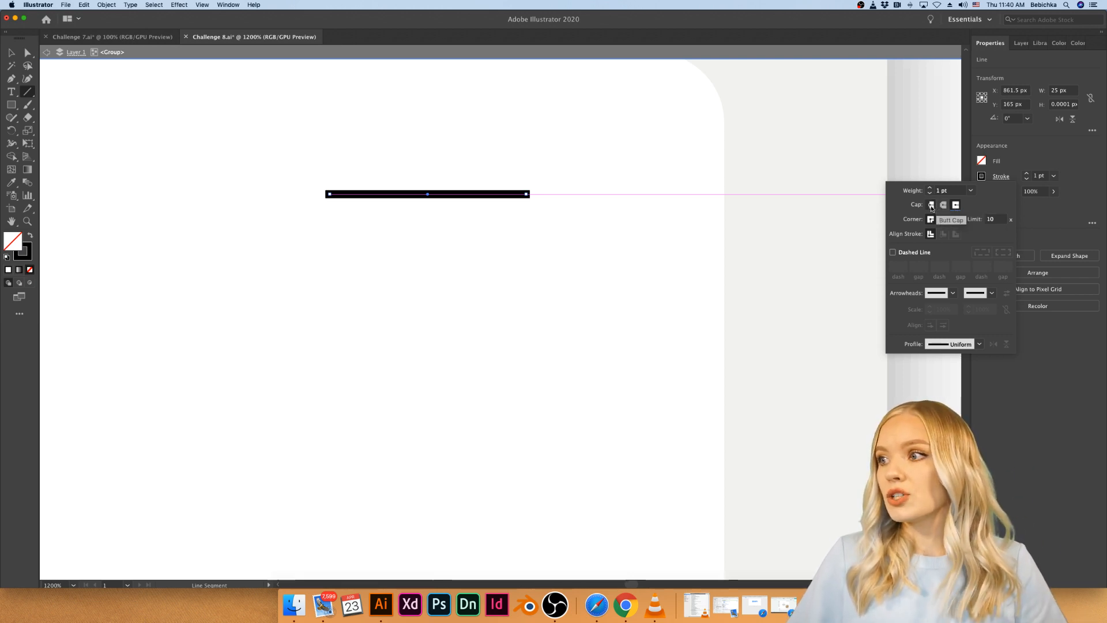
{"action": "left_click", "coordinate": [931, 205]}
{"action": "left_click", "coordinate": [943, 206]}
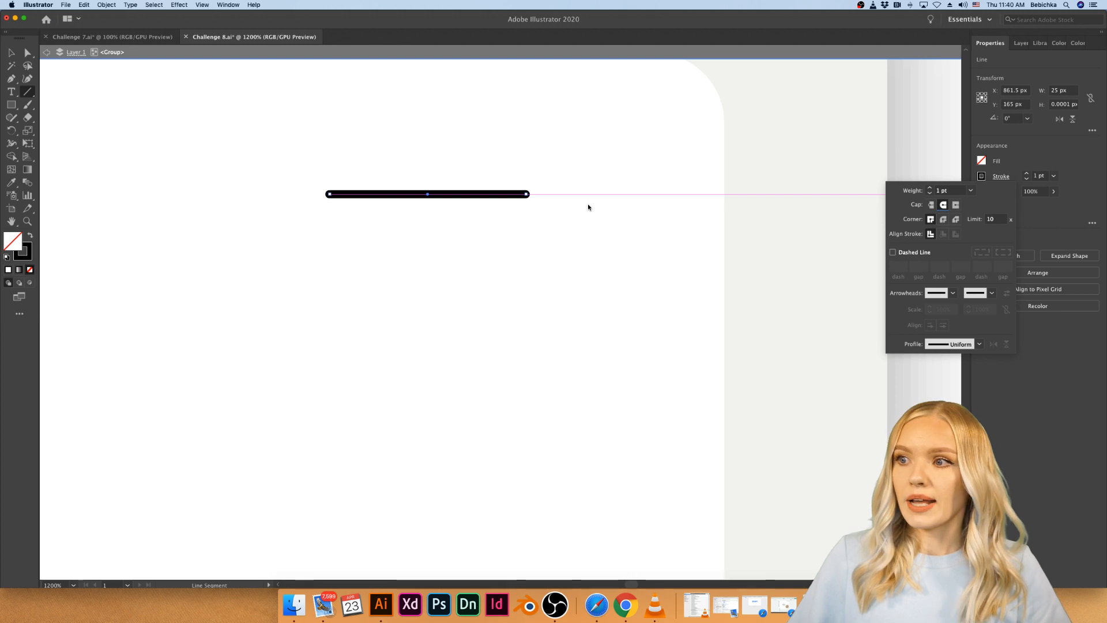
- Set the line's stroke weight to 2 pt
{"action": "left_click", "coordinate": [1054, 175]}
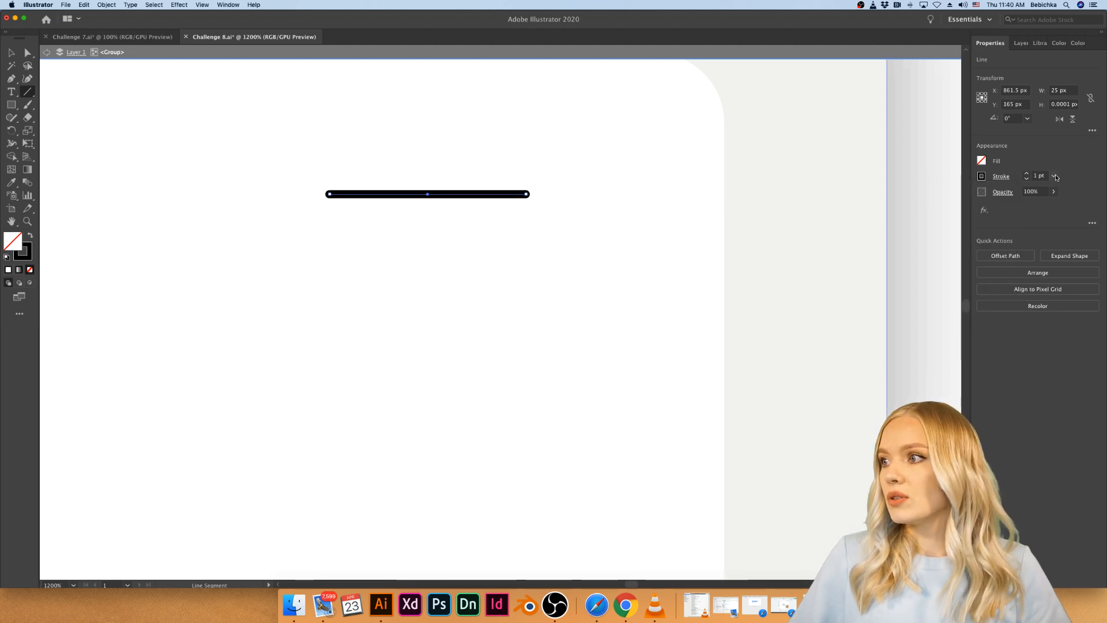
{"action": "left_click", "coordinate": [1054, 175]}
{"action": "left_click", "coordinate": [1066, 234]}
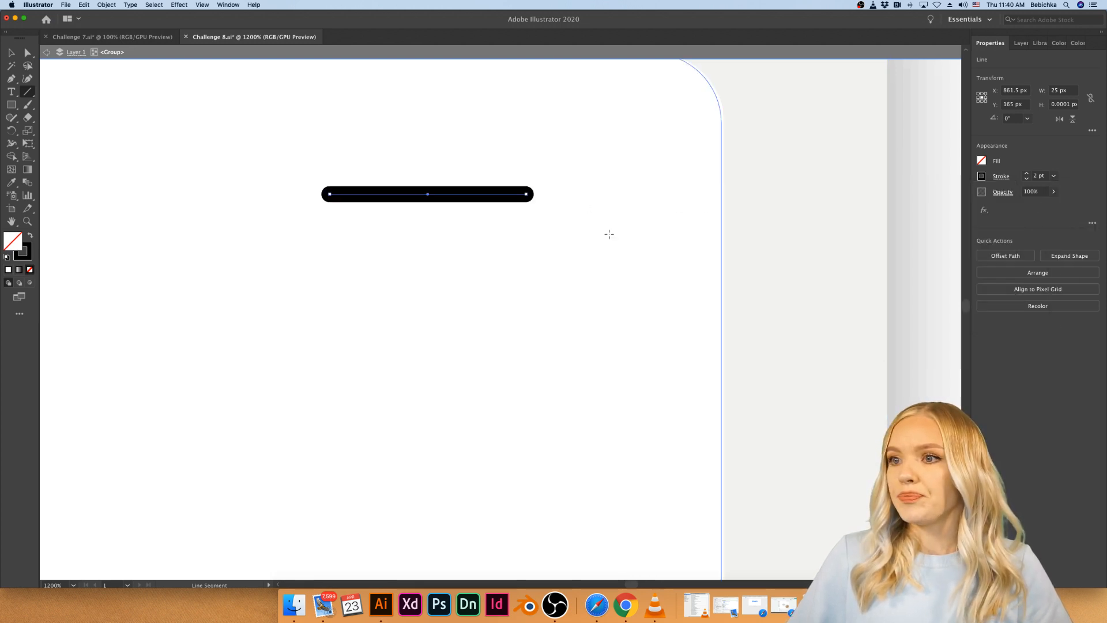
- Duplicate the line twice straight down at 9 px spacing to form a three-bar hamburger menu icon
{"action": "scroll", "coordinate": [610, 234], "scroll_direction": "down", "scroll_amount": 4}
{"action": "scroll", "coordinate": [609, 234], "scroll_direction": "down", "scroll_amount": 1}
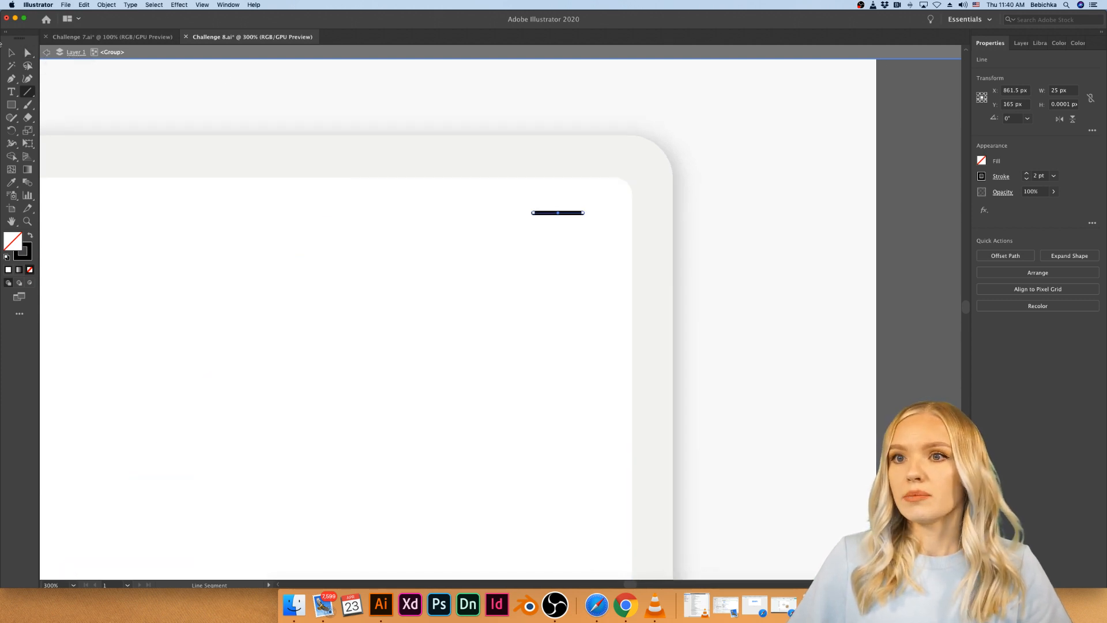
{"action": "left_click", "coordinate": [11, 53]}
{"action": "left_click_drag", "start_coordinate": [574, 216], "coordinate": [574, 252]}
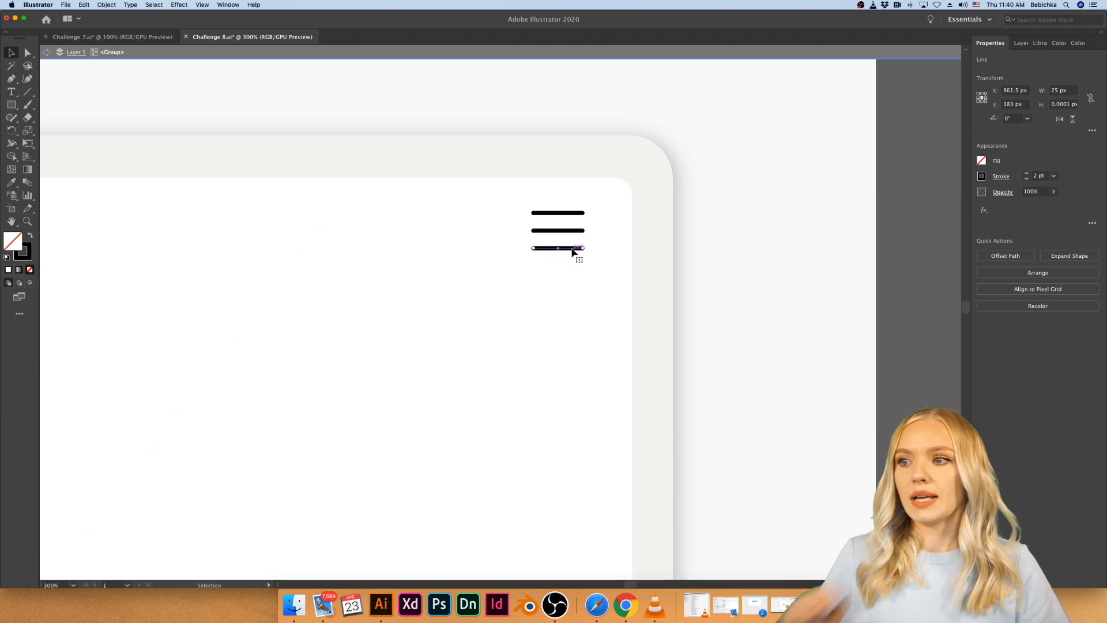
{"action": "scroll", "coordinate": [574, 252], "scroll_direction": "down", "scroll_amount": 7}
{"action": "scroll", "coordinate": [574, 252], "scroll_direction": "up", "scroll_amount": 3}
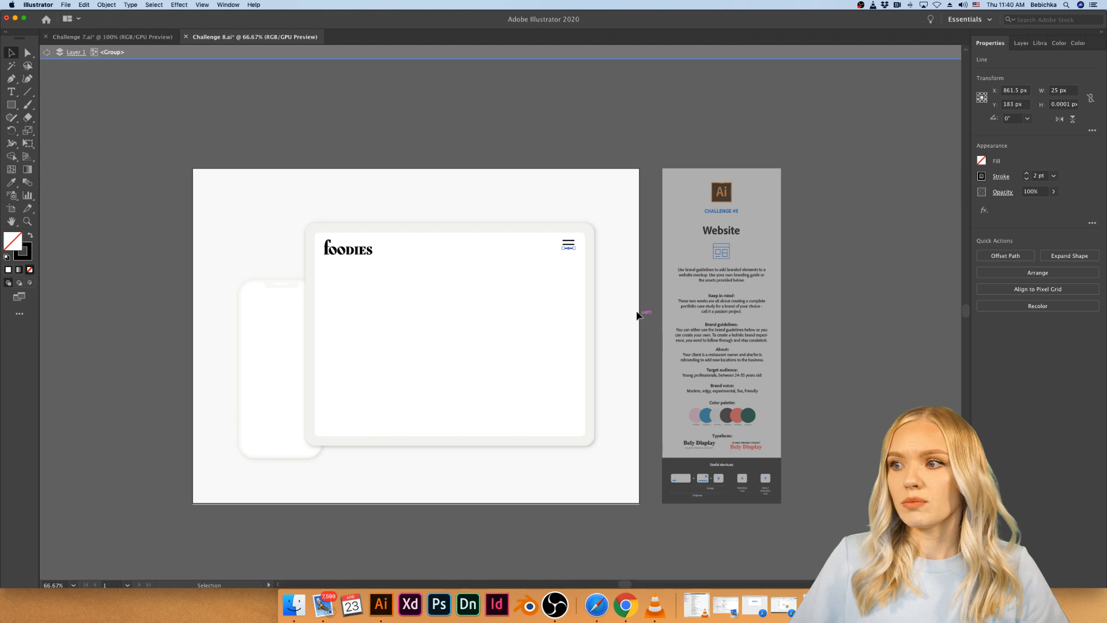
{"action": "left_click", "coordinate": [653, 297]}
- Move all three menu icon lines together inward from the tablet screen's corner, to about X 852.5 px and Y 186 px
{"action": "scroll", "coordinate": [576, 249], "scroll_direction": "up", "scroll_amount": 2}
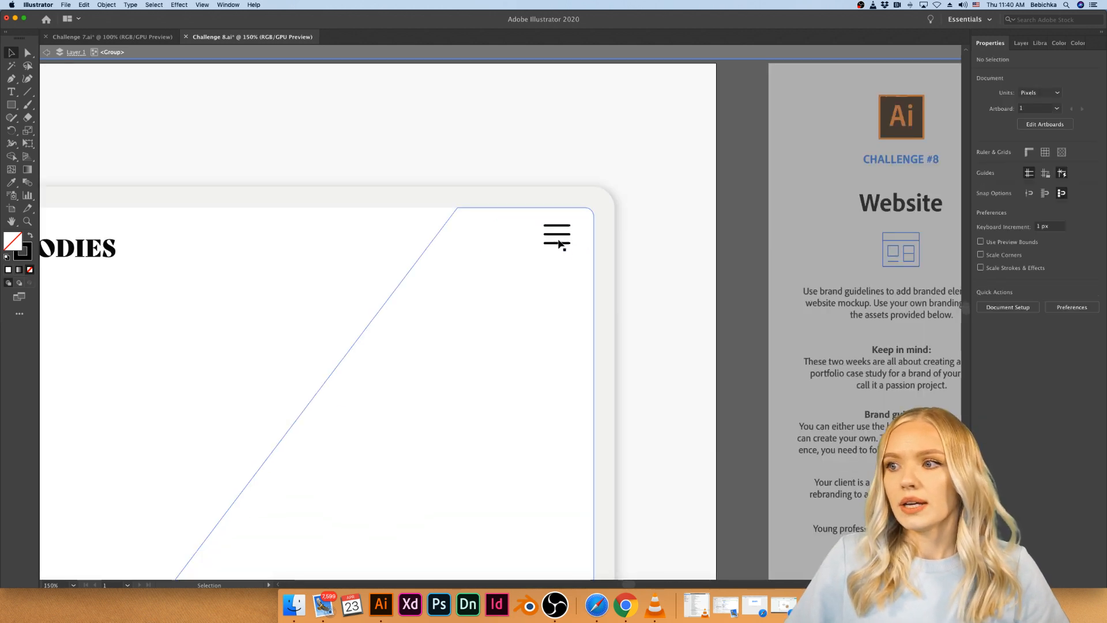
{"action": "left_click", "coordinate": [558, 243]}
{"action": "left_click", "coordinate": [559, 234], "text": "shift"}
{"action": "left_click", "coordinate": [560, 226], "text": "shift"}
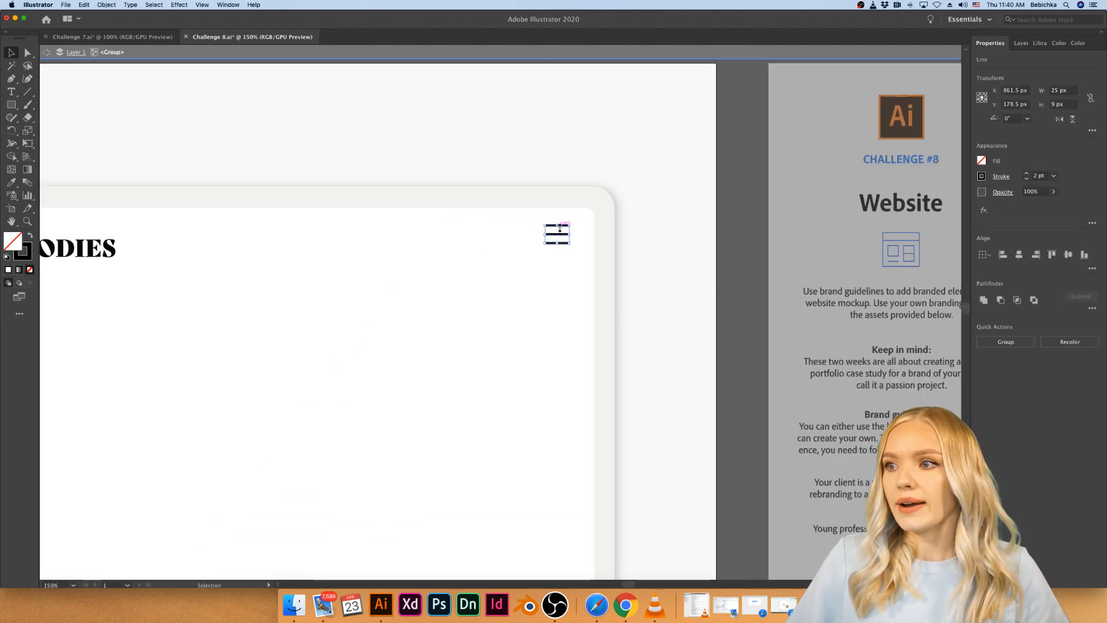
{"action": "left_click_drag", "start_coordinate": [564, 229], "coordinate": [549, 244]}
{"action": "left_click", "coordinate": [657, 252]}
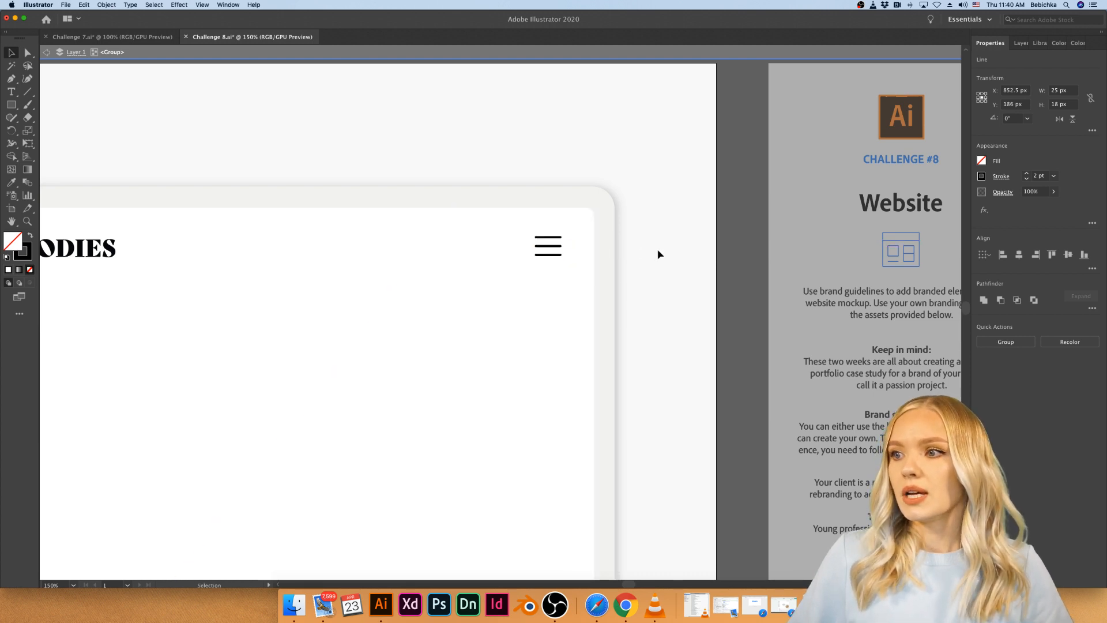
- Nudge the three menu icon lines together slightly left, further from the tablet screen's right edge
{"action": "scroll", "coordinate": [657, 256], "scroll_direction": "down", "scroll_amount": 2}
{"action": "scroll", "coordinate": [656, 259], "scroll_direction": "up", "scroll_amount": 3}
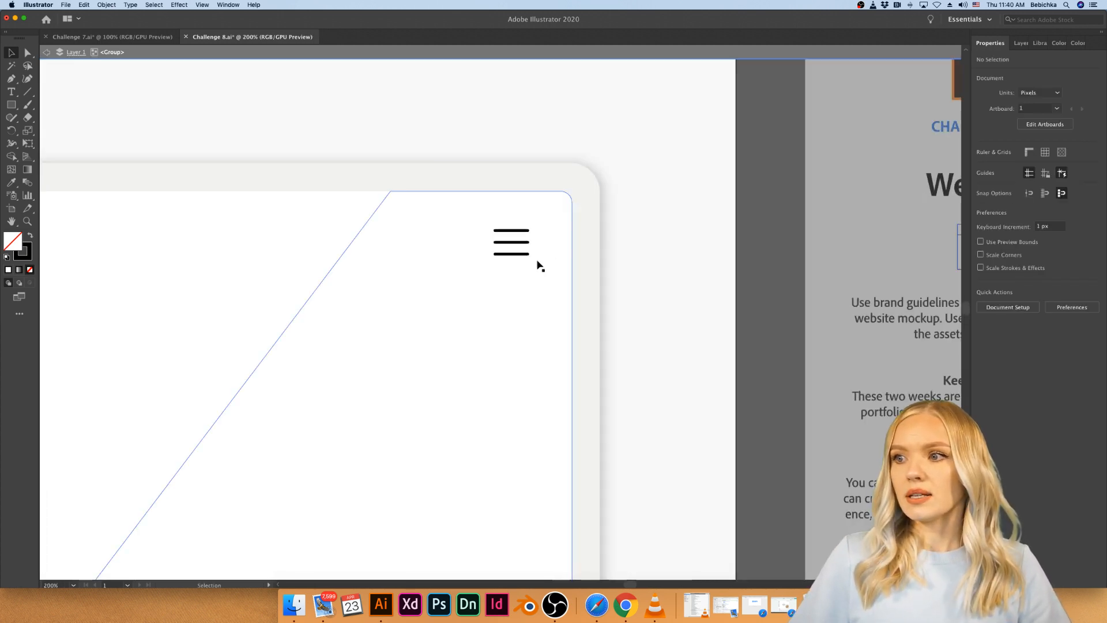
{"action": "left_click", "coordinate": [512, 253]}
{"action": "left_click", "coordinate": [513, 242]}
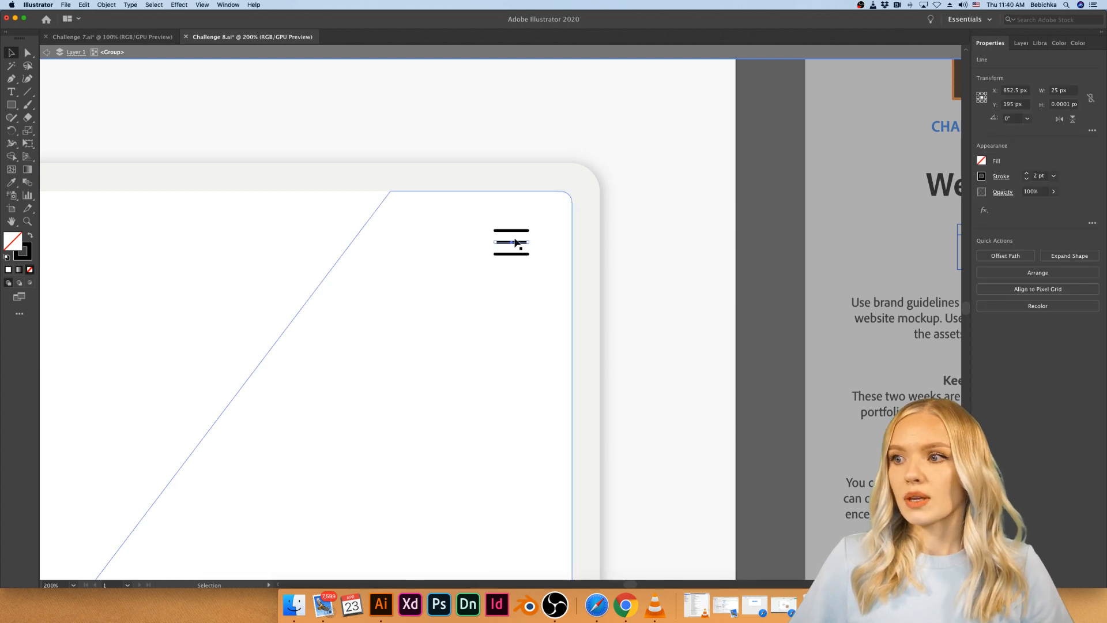
{"action": "left_click", "coordinate": [516, 231], "text": "shift"}
{"action": "left_click", "coordinate": [518, 254], "text": "shift"}
{"action": "left_click_drag", "start_coordinate": [529, 243], "coordinate": [521, 242]}
{"action": "left_click", "coordinate": [635, 265]}
- Leave the tablet group's isolation, and isolate it again with its white screen rectangle selected
{"action": "scroll", "coordinate": [634, 265], "scroll_direction": "down", "scroll_amount": 2}
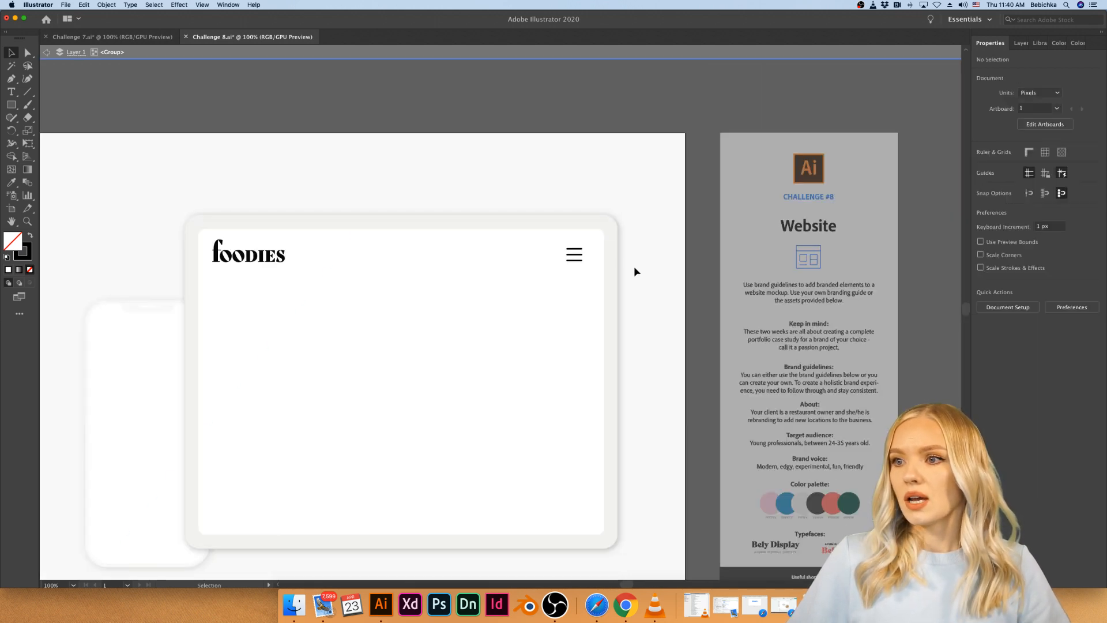
{"action": "scroll", "coordinate": [635, 265], "scroll_direction": "down", "scroll_amount": 1}
{"action": "key", "text": "Escape"}
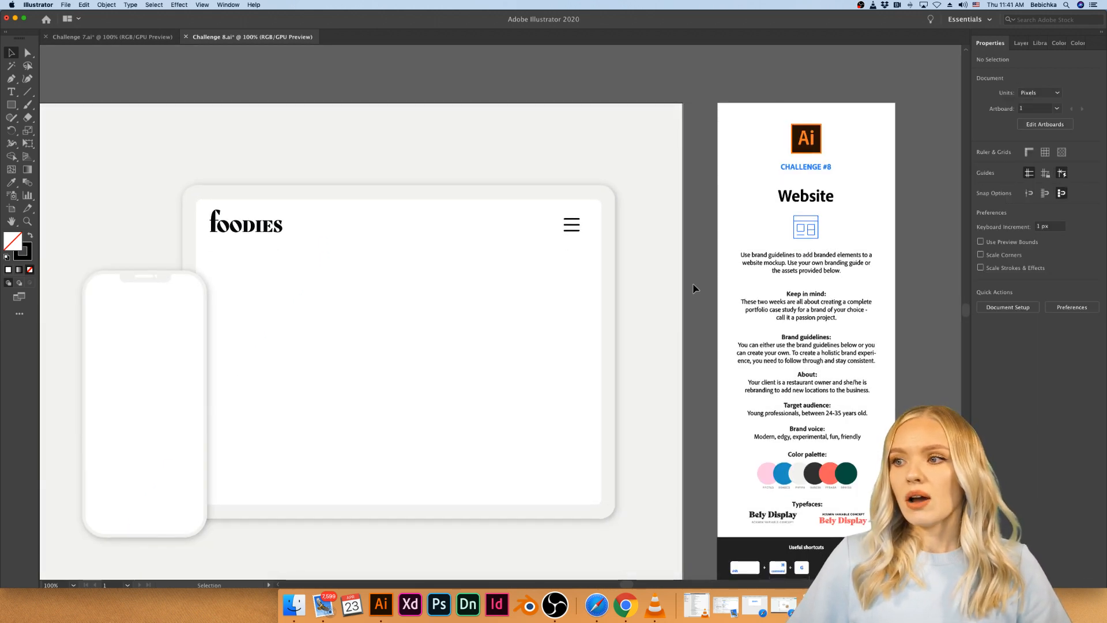
{"action": "double_click", "coordinate": [330, 292]}
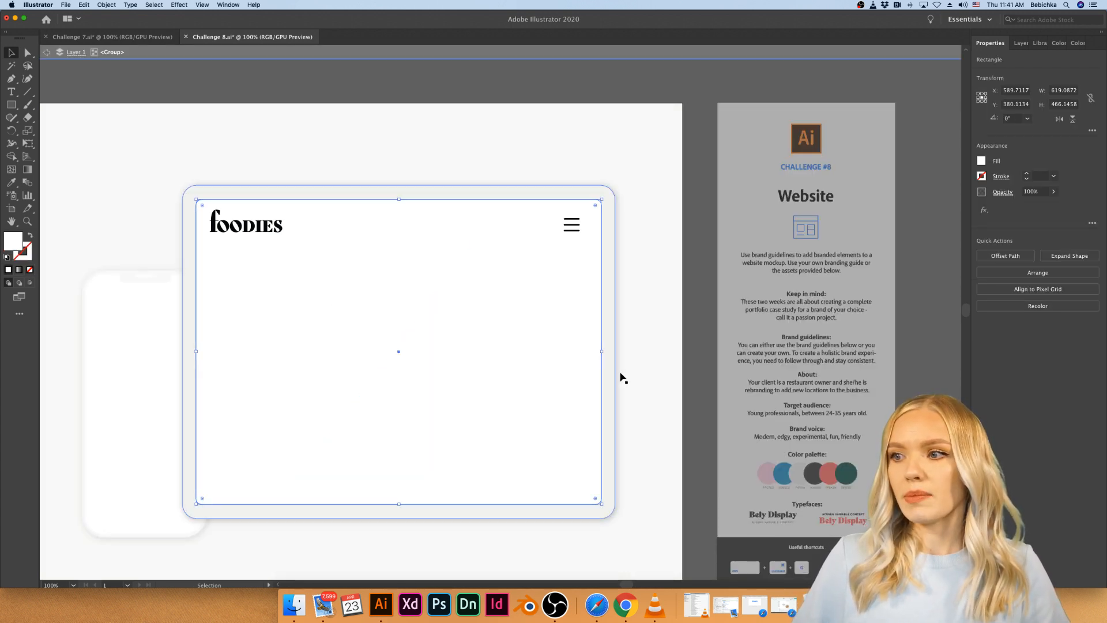
- Draw a white 619 × 302 px rectangle across the tablet screen below the header, and check the Challenge 7 document for reference
{"action": "left_click", "coordinate": [11, 104]}
{"action": "left_click_drag", "start_coordinate": [195, 259], "coordinate": [602, 458]}
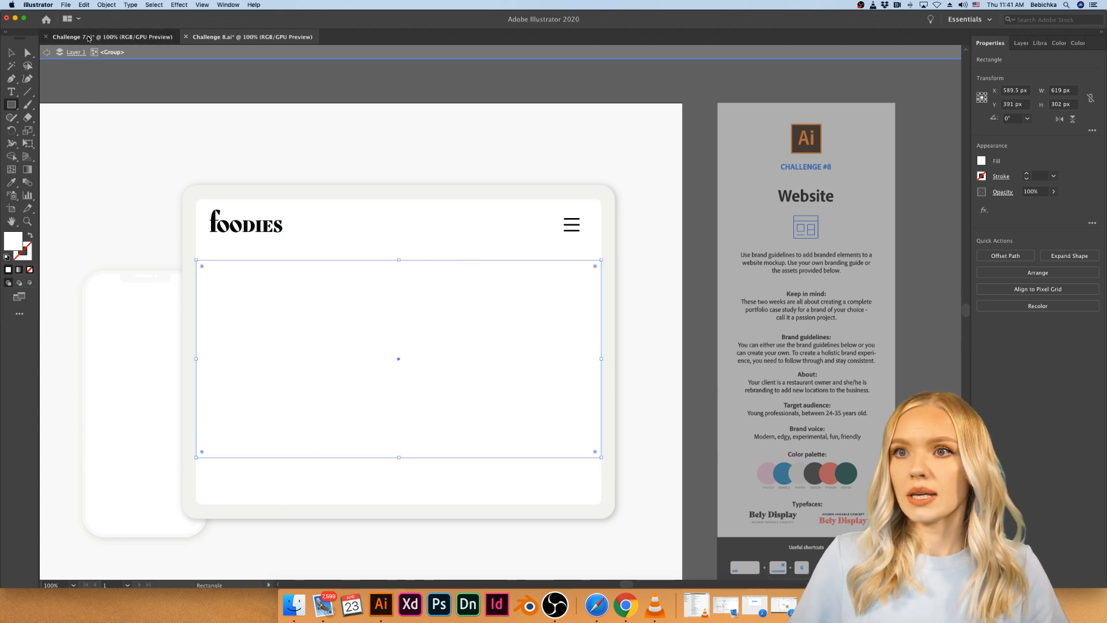
{"action": "left_click", "coordinate": [112, 37]}
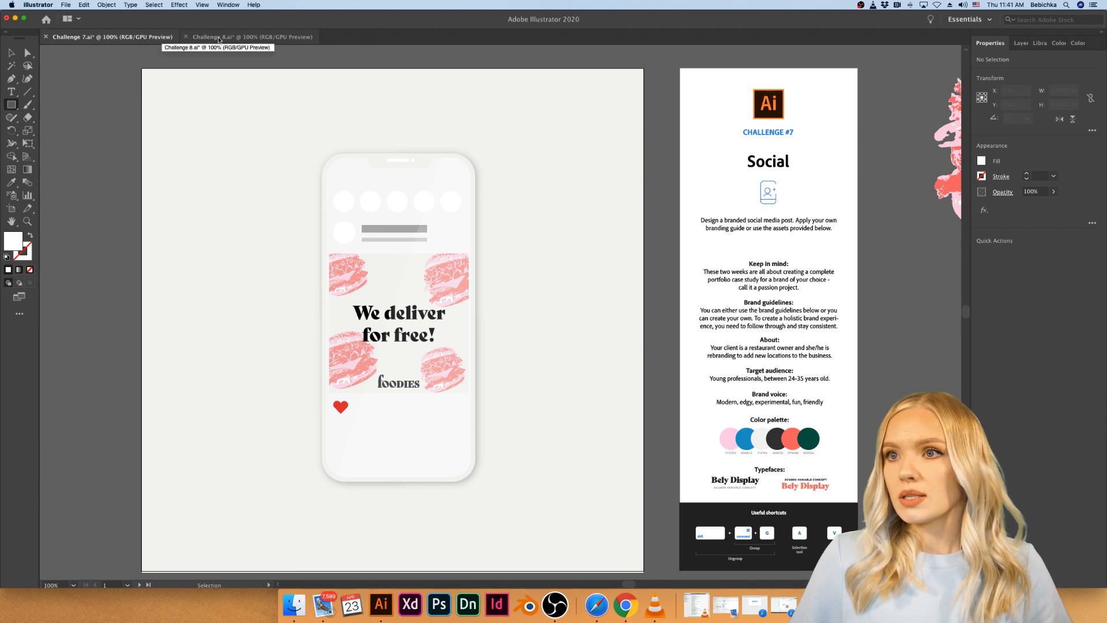
{"action": "left_click", "coordinate": [218, 38]}
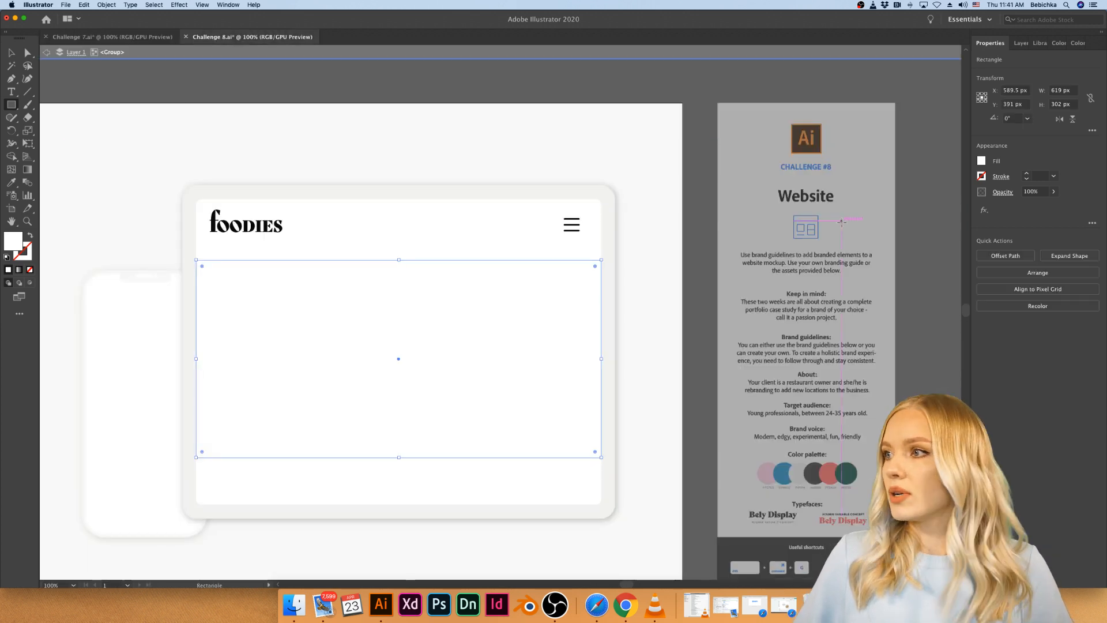
- Place the FJ monogram pattern, Artwork 4, from the Foodies library and scale it to fit the tablet screen's width
{"action": "left_click", "coordinate": [1040, 42]}
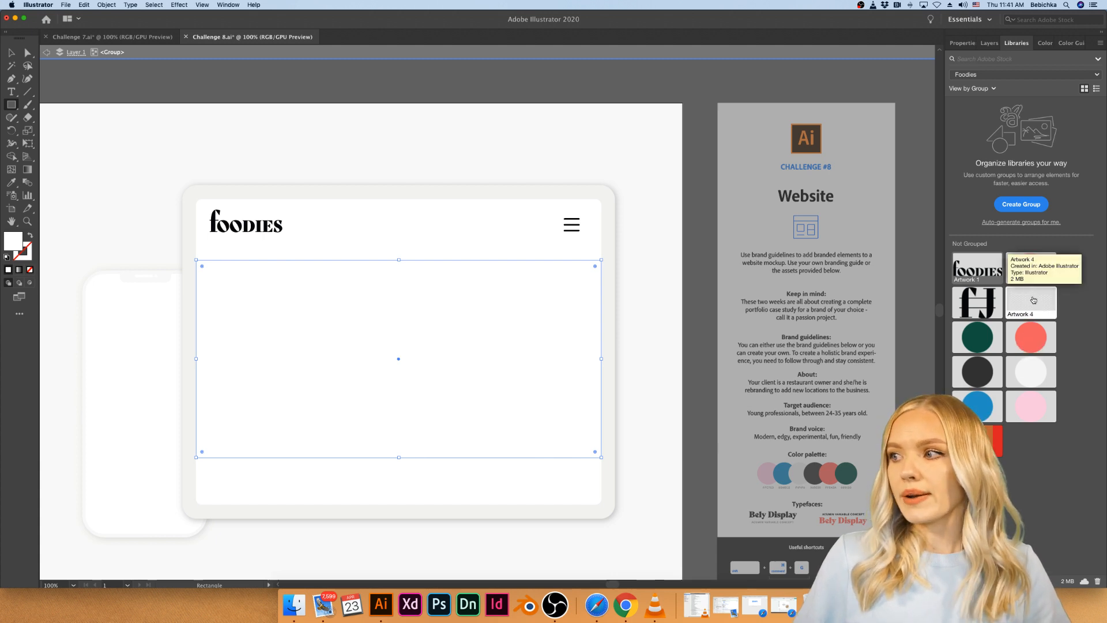
{"action": "left_click_drag", "start_coordinate": [1033, 300], "coordinate": [620, 366]}
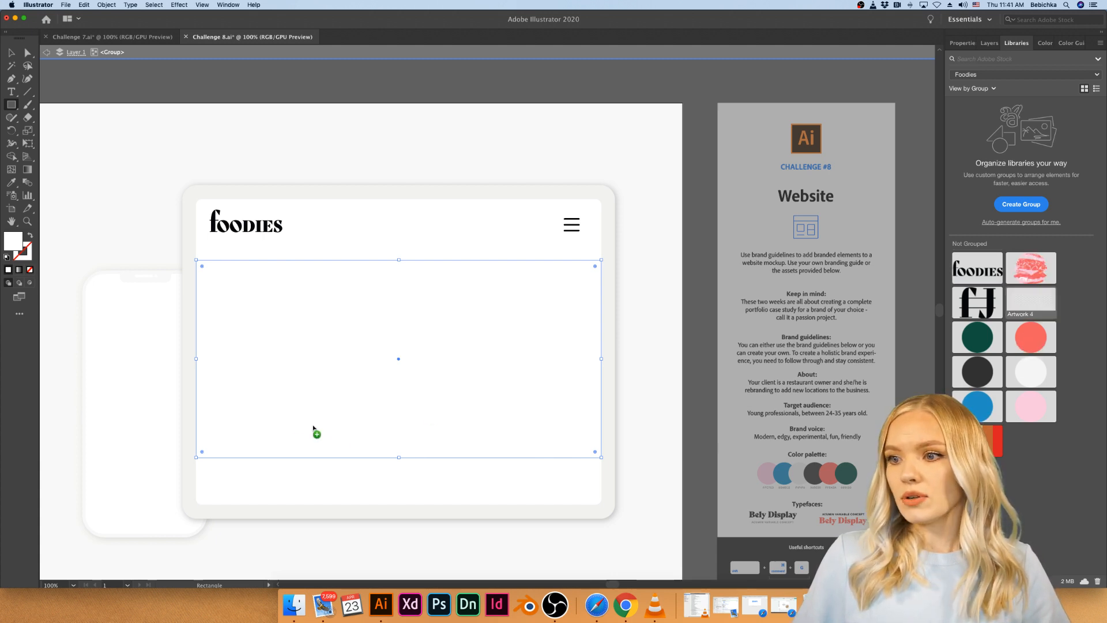
{"action": "left_click", "coordinate": [205, 88]}
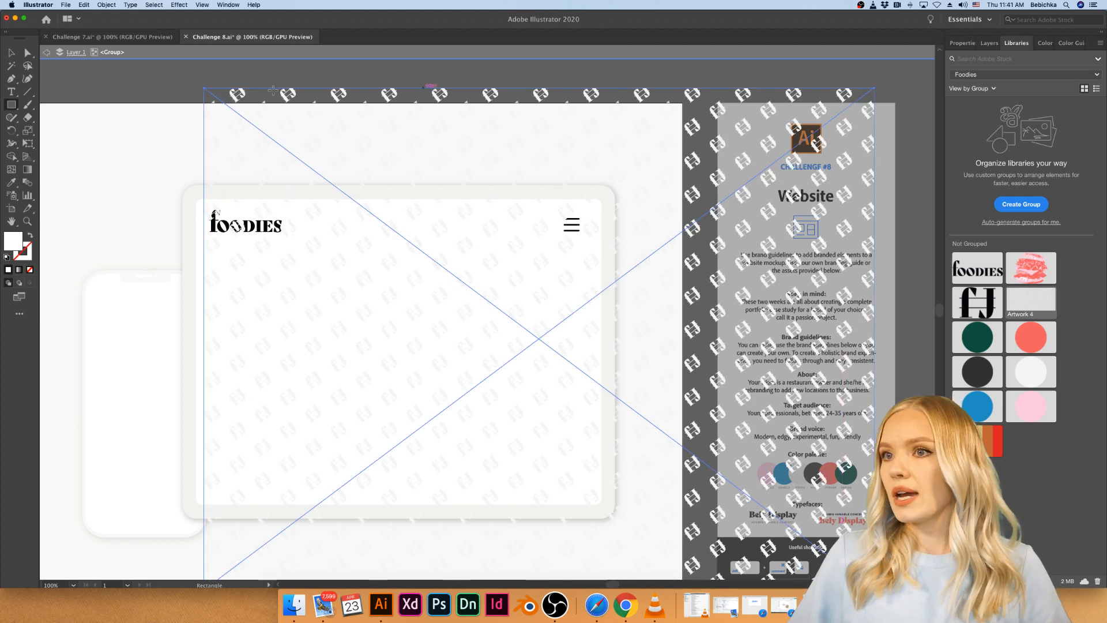
{"action": "key", "text": "v"}
{"action": "left_click_drag", "start_coordinate": [203, 94], "coordinate": [339, 189]}
{"action": "left_click_drag", "start_coordinate": [663, 307], "coordinate": [519, 317]}
{"action": "left_click_drag", "start_coordinate": [597, 354], "coordinate": [601, 354]}
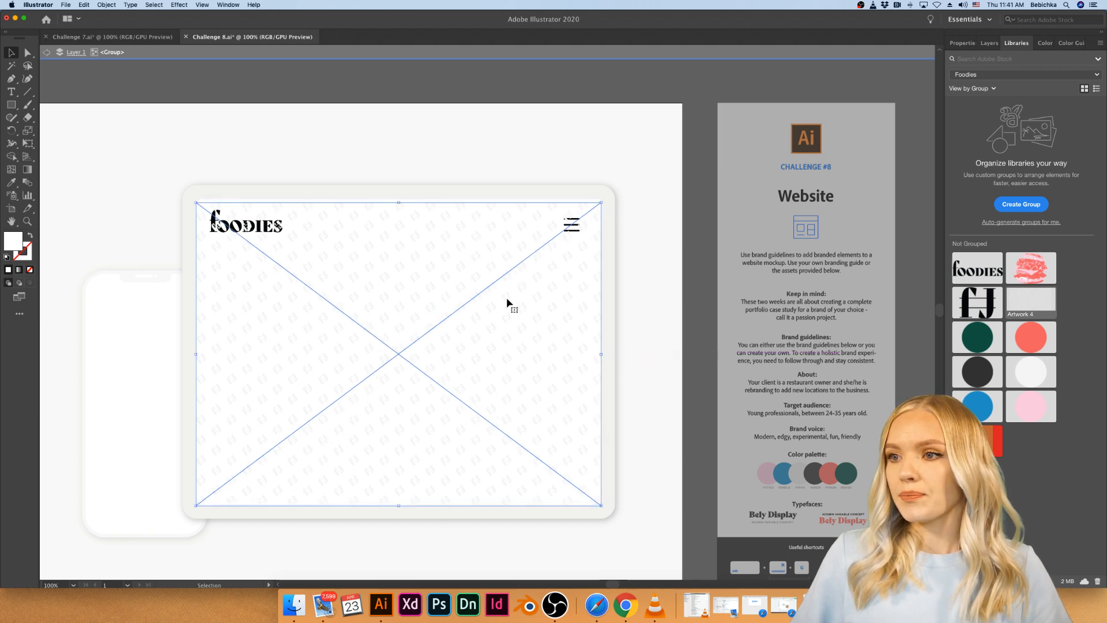
{"action": "left_click", "coordinate": [600, 307]}
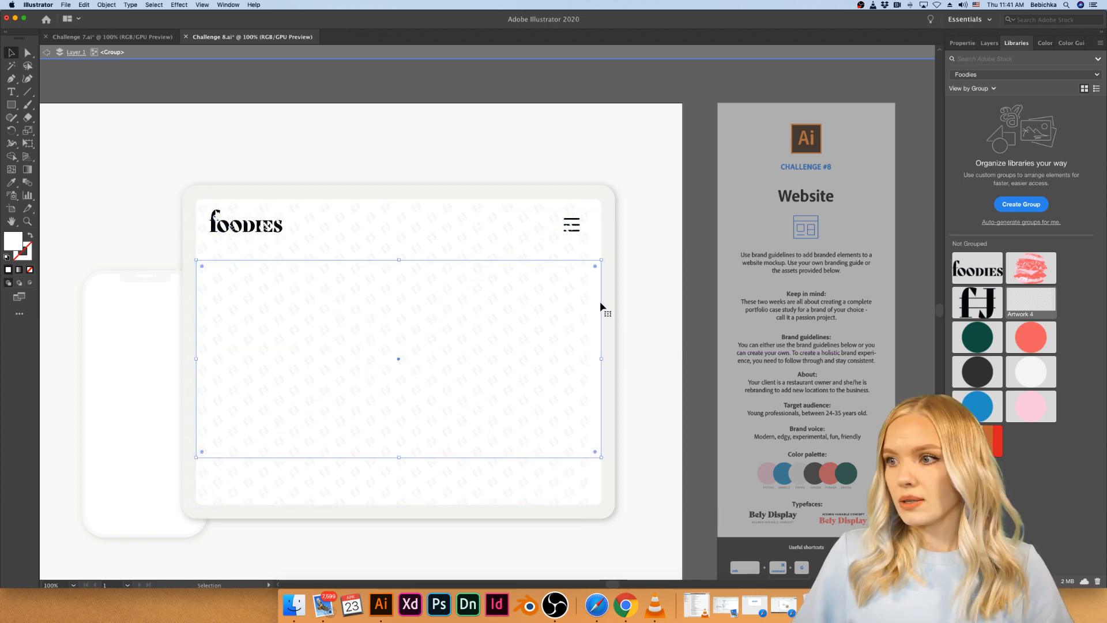
{"action": "left_click_drag", "start_coordinate": [601, 304], "coordinate": [585, 304]}
{"action": "left_click_drag", "start_coordinate": [582, 307], "coordinate": [590, 301]}
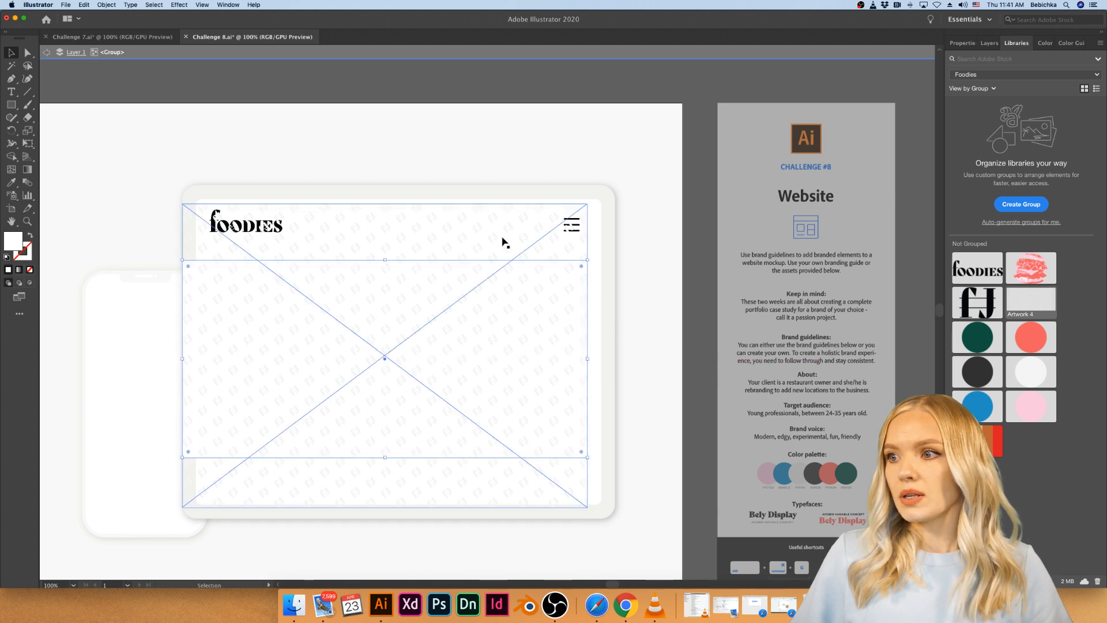
{"action": "left_click_drag", "start_coordinate": [495, 248], "coordinate": [495, 318]}
{"action": "left_click", "coordinate": [711, 292]}
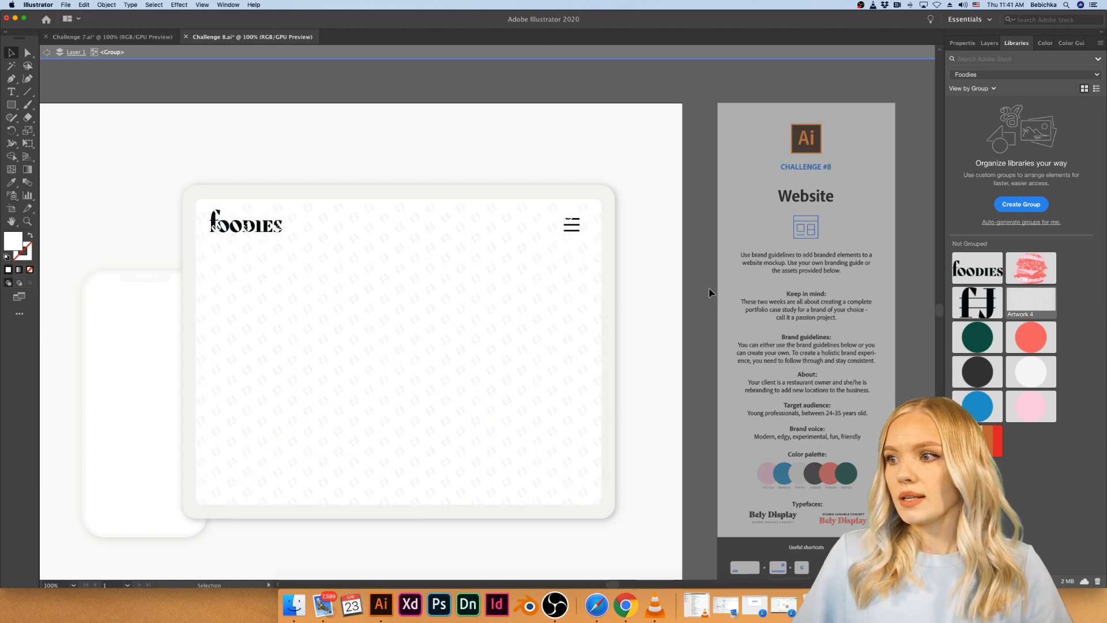
- Send the placed pattern image backward so that it sits behind the white banner rectangle
{"action": "right_click", "coordinate": [574, 275]}
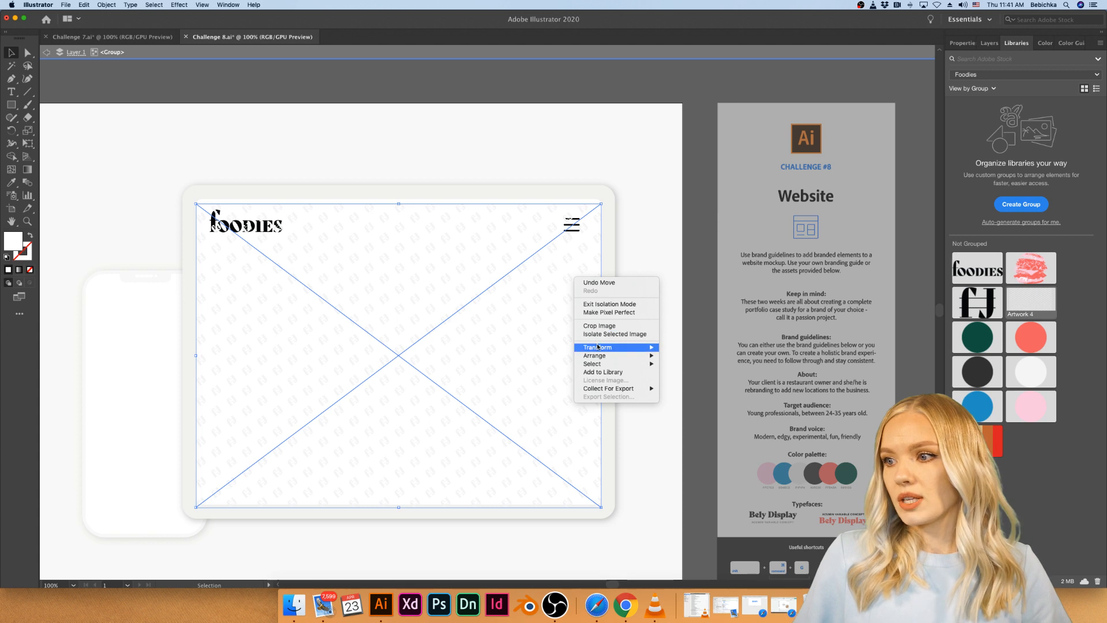
{"action": "mouse_move", "coordinate": [600, 355]}
{"action": "left_click", "coordinate": [680, 370]}
{"action": "left_click", "coordinate": [658, 343]}
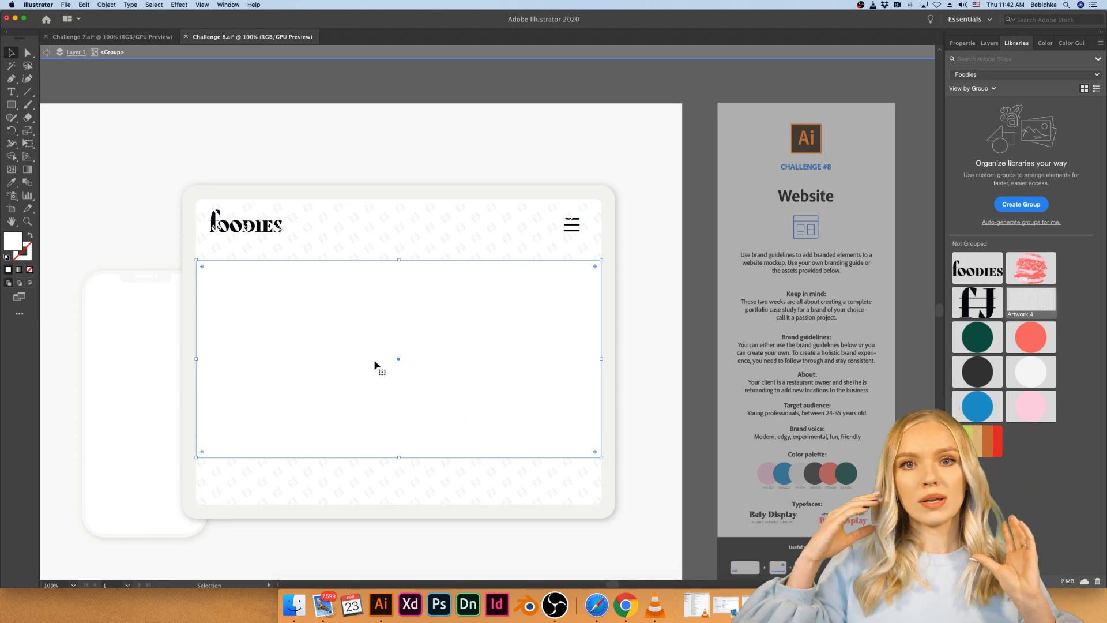
- Select the pattern together with the white rectangle and make a clipping mask that crops it to the banner area
{"action": "left_click", "coordinate": [408, 240]}
{"action": "scroll", "coordinate": [408, 238], "scroll_direction": "down", "scroll_amount": 1}
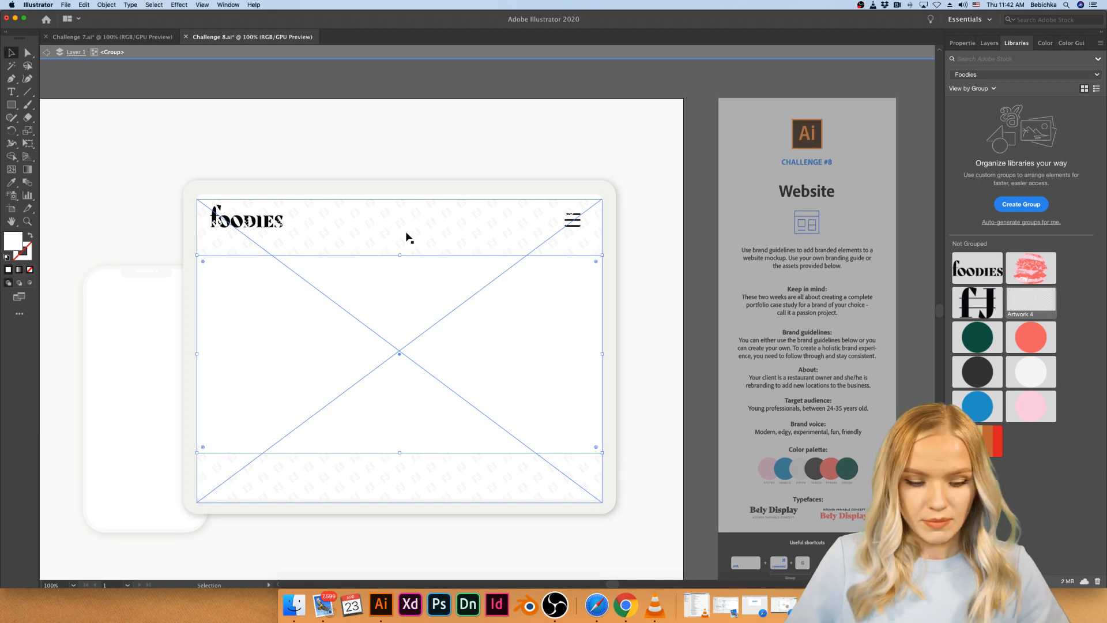
{"action": "left_click", "coordinate": [406, 231]}
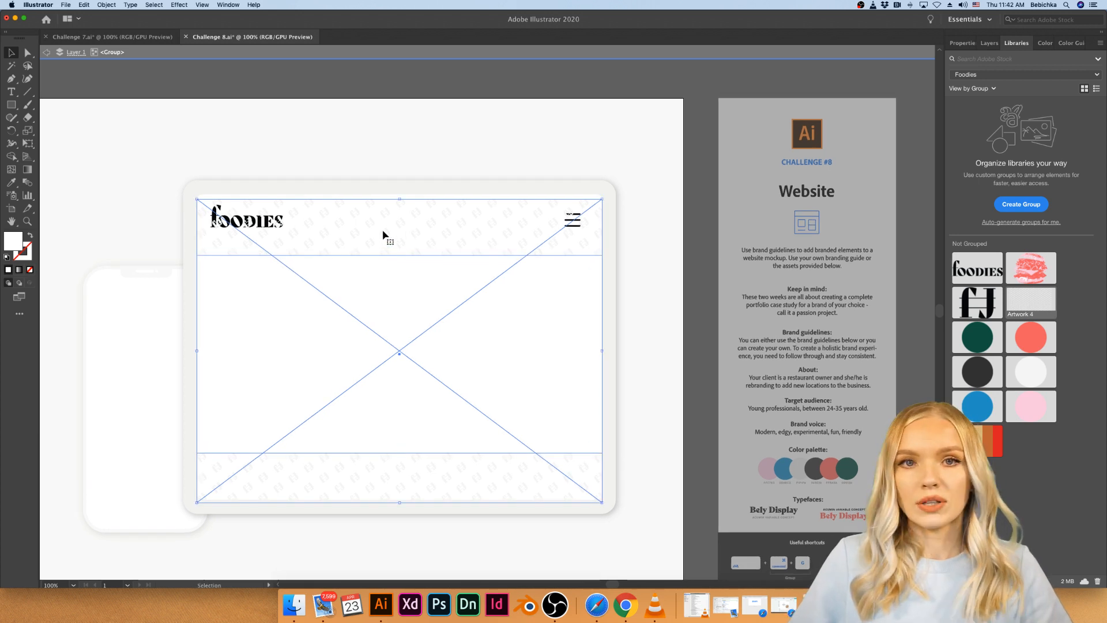
{"action": "left_click", "coordinate": [962, 43]}
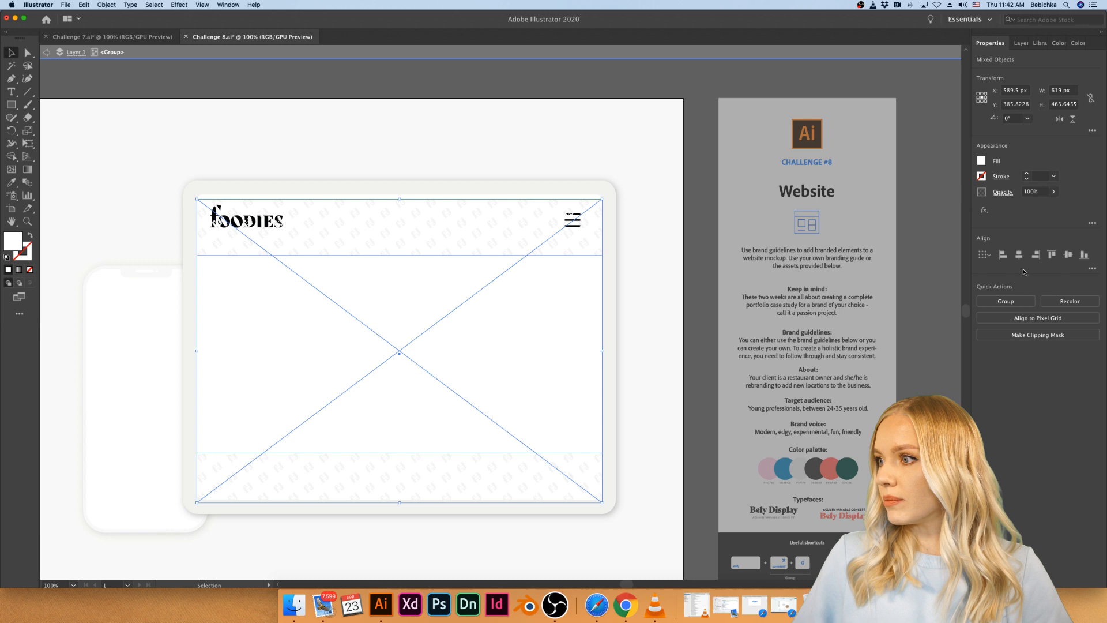
{"action": "left_click", "coordinate": [1038, 335]}
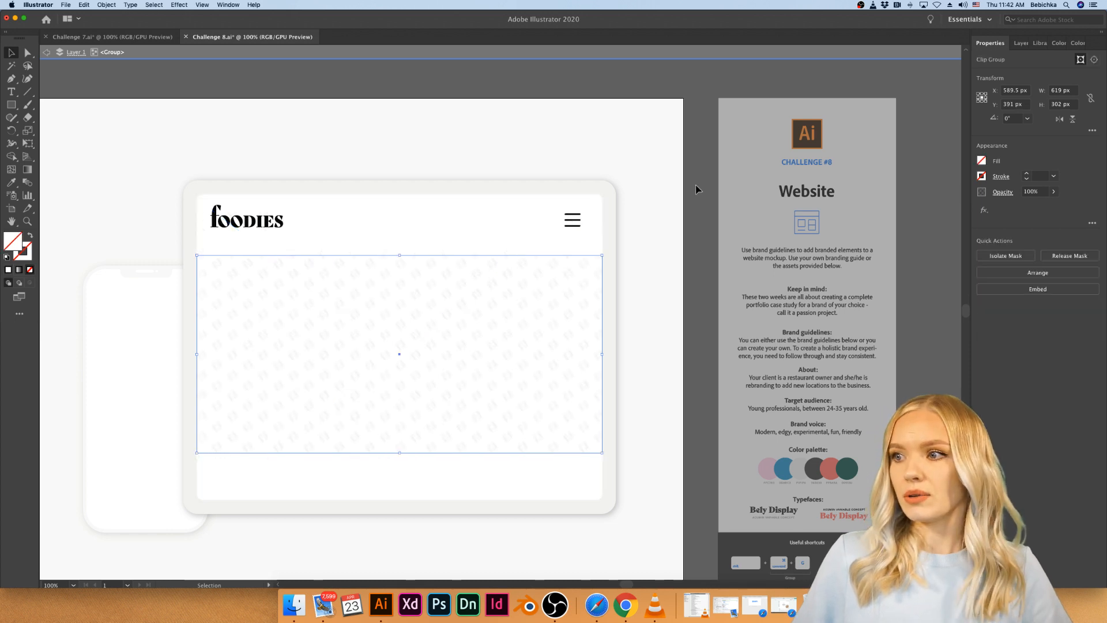
- Isolate the tablet group again and cover the masked pattern with a 619 × 302 px rectangle in the palette's dark grey
{"action": "left_click", "coordinate": [643, 342]}
{"action": "double_click", "coordinate": [698, 338]}
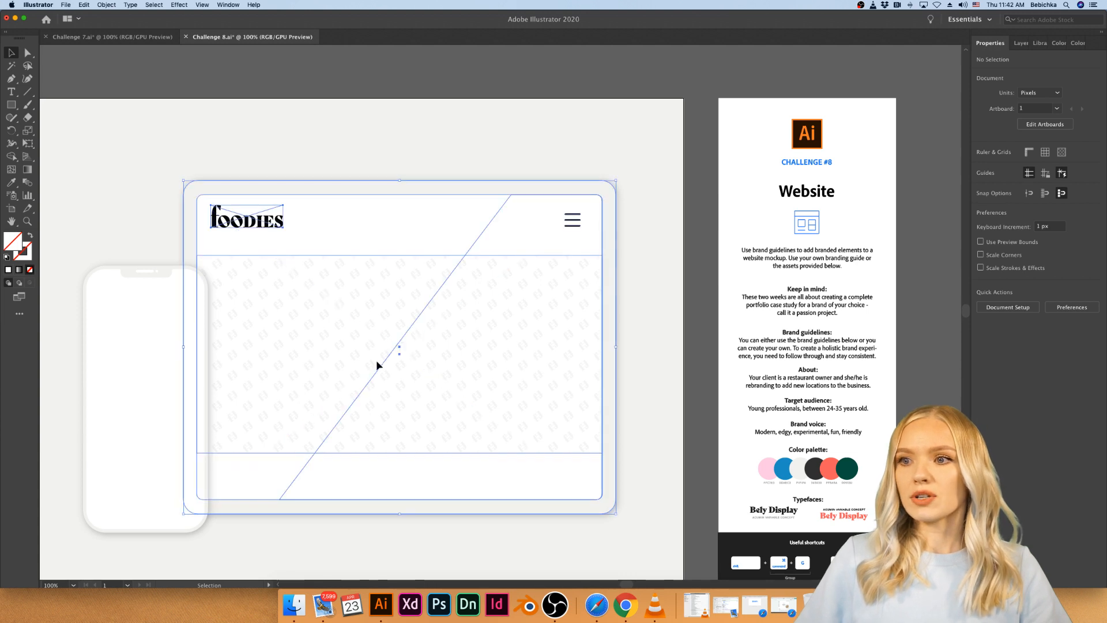
{"action": "double_click", "coordinate": [333, 363]}
{"action": "left_click", "coordinate": [333, 363]}
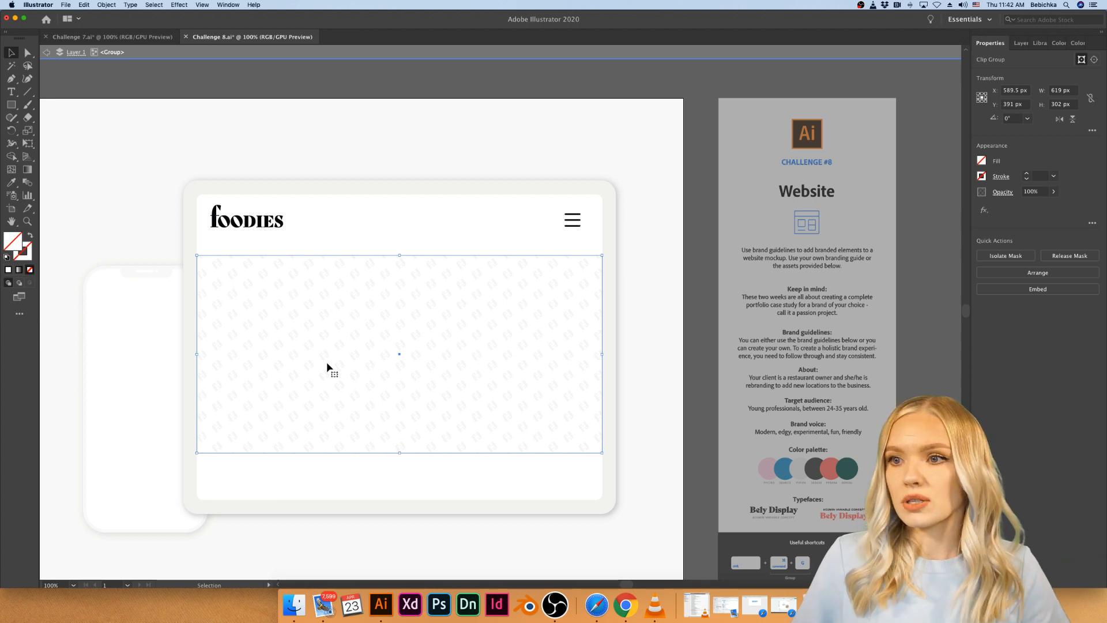
{"action": "left_click", "coordinate": [11, 104]}
{"action": "left_click_drag", "start_coordinate": [197, 254], "coordinate": [602, 453]}
{"action": "left_click", "coordinate": [11, 182]}
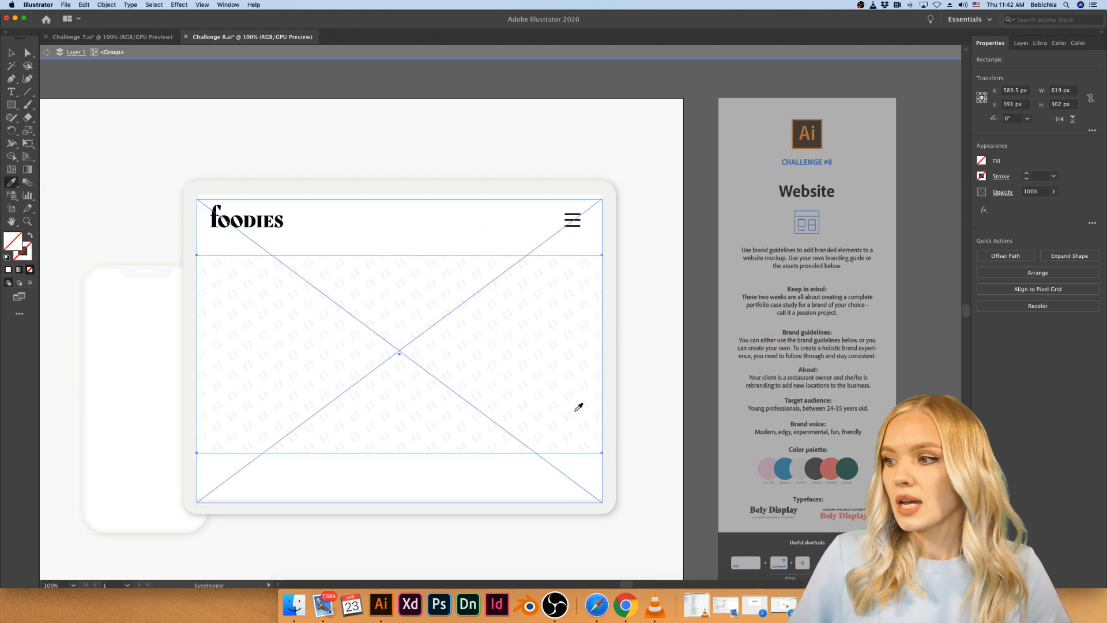
{"action": "left_click", "coordinate": [810, 467]}
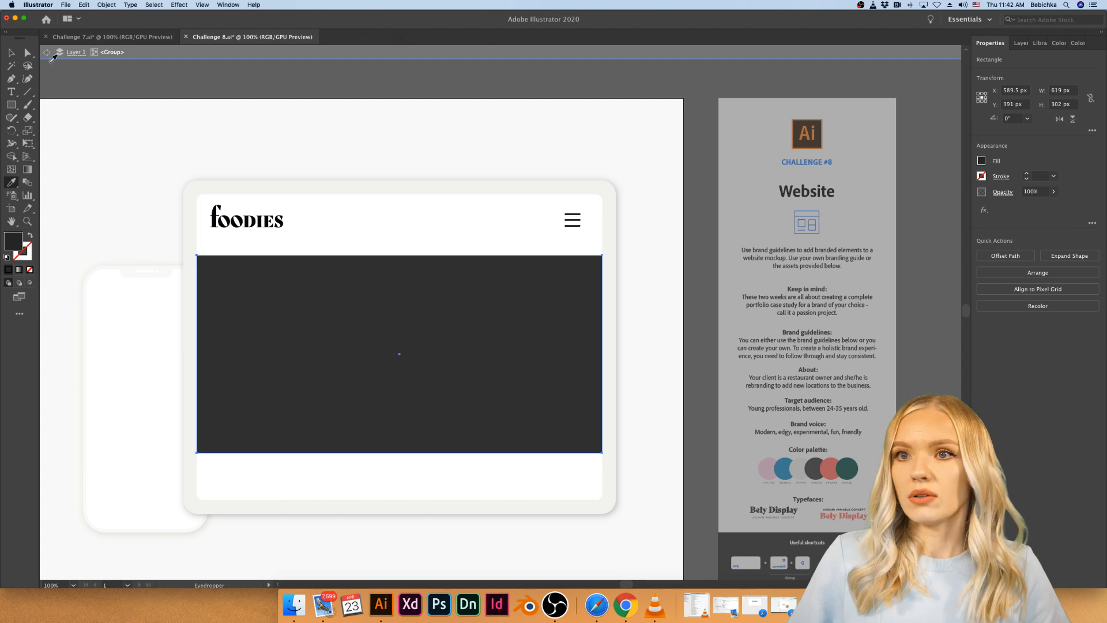
- Bring the masked pattern in front of the dark rectangle, and line both up lower on the tablet screen at Y 406 px
{"action": "left_click", "coordinate": [11, 52]}
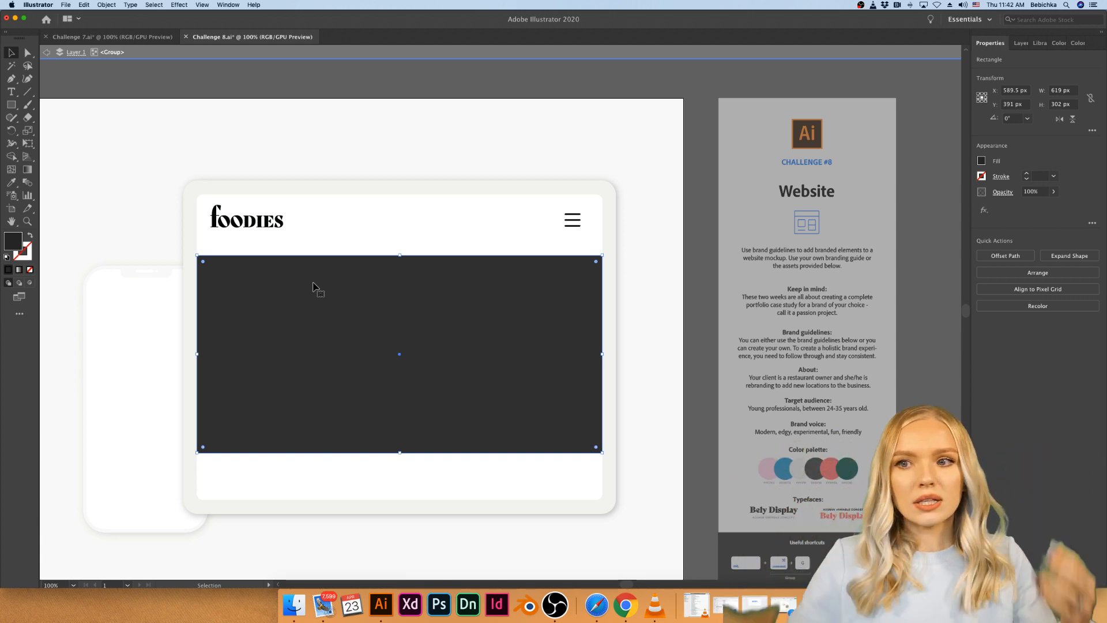
{"action": "left_click_drag", "start_coordinate": [316, 291], "coordinate": [316, 300]}
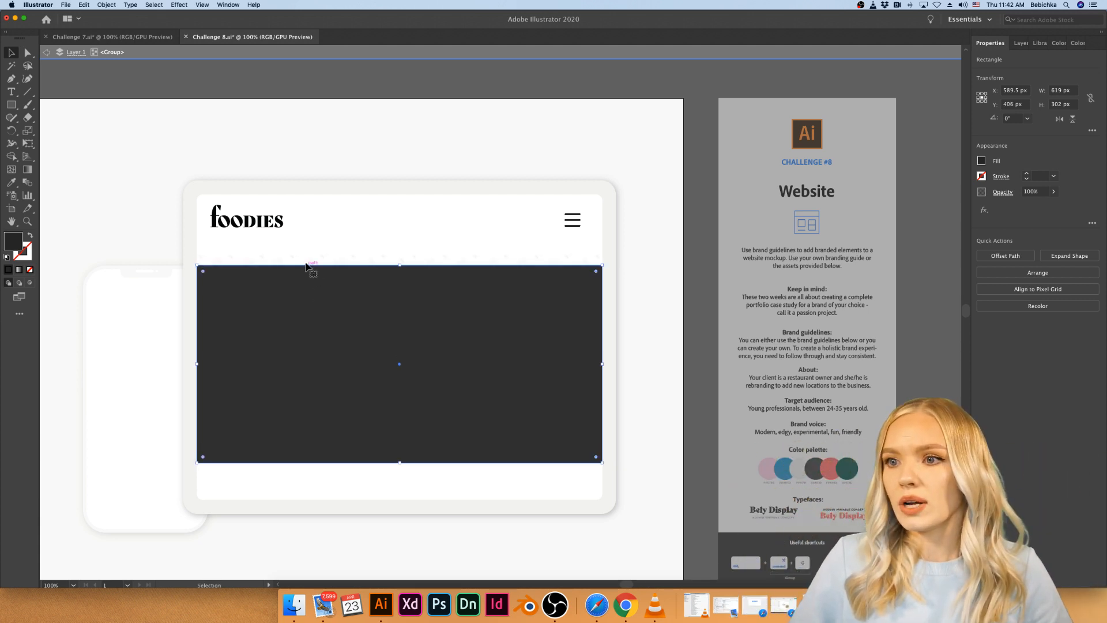
{"action": "left_click", "coordinate": [278, 267], "text": "shift"}
{"action": "key", "text": "super+7"}
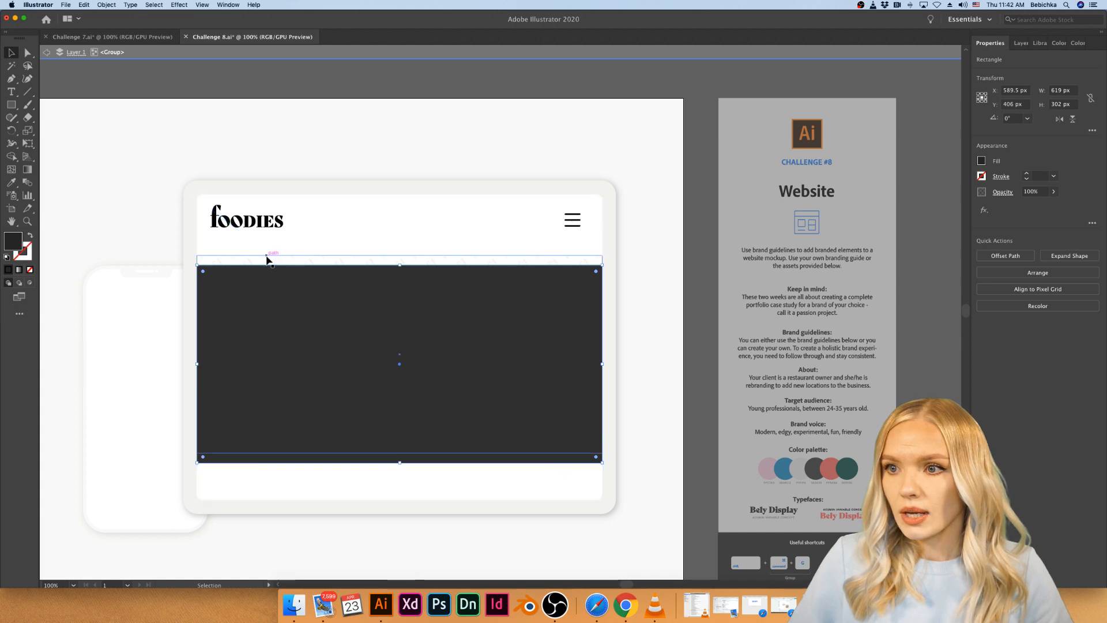
{"action": "right_click", "coordinate": [273, 262]}
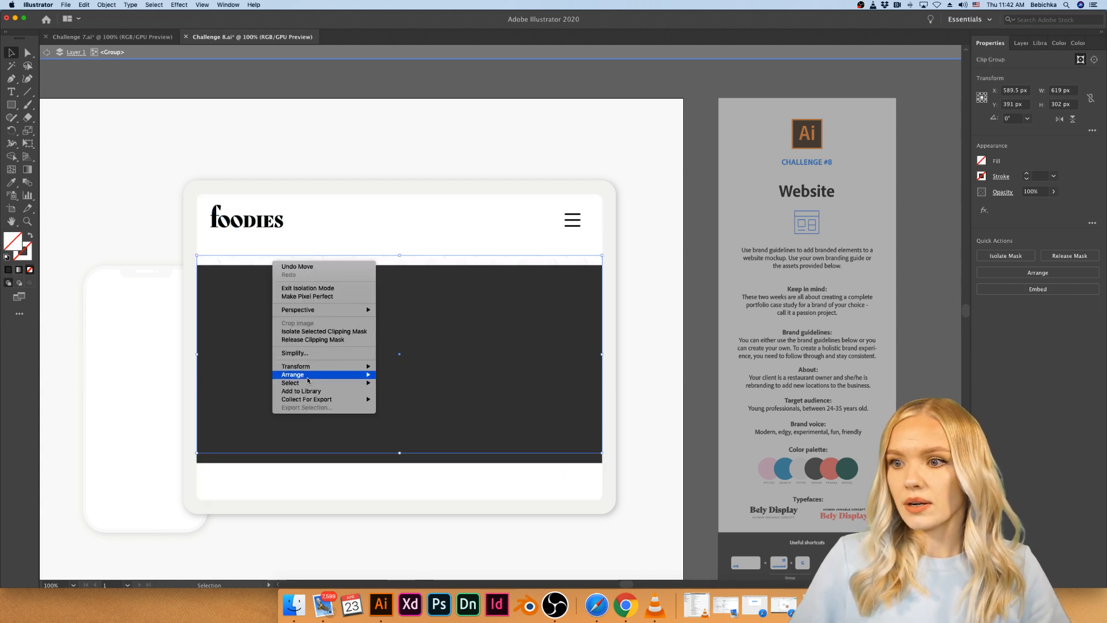
{"action": "mouse_move", "coordinate": [309, 375]}
{"action": "left_click", "coordinate": [437, 375]}
{"action": "left_click_drag", "start_coordinate": [458, 344], "coordinate": [458, 353]}
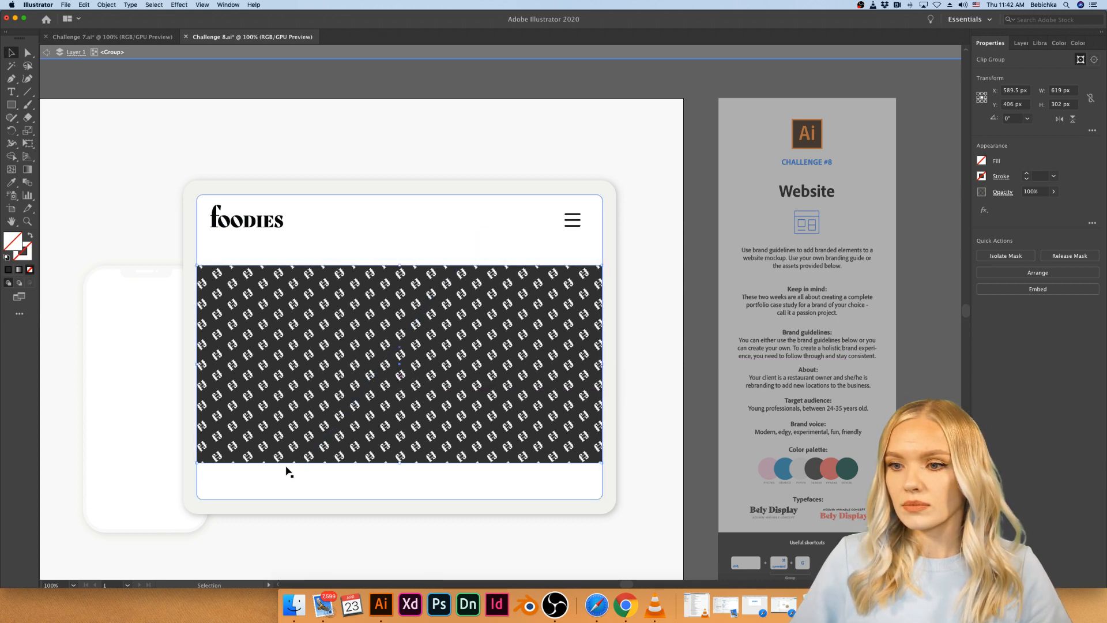
- Lock the tablet's frame and screen shapes, and move the dark rectangle and pattern up together to Y 374 px
{"action": "left_click", "coordinate": [697, 165]}
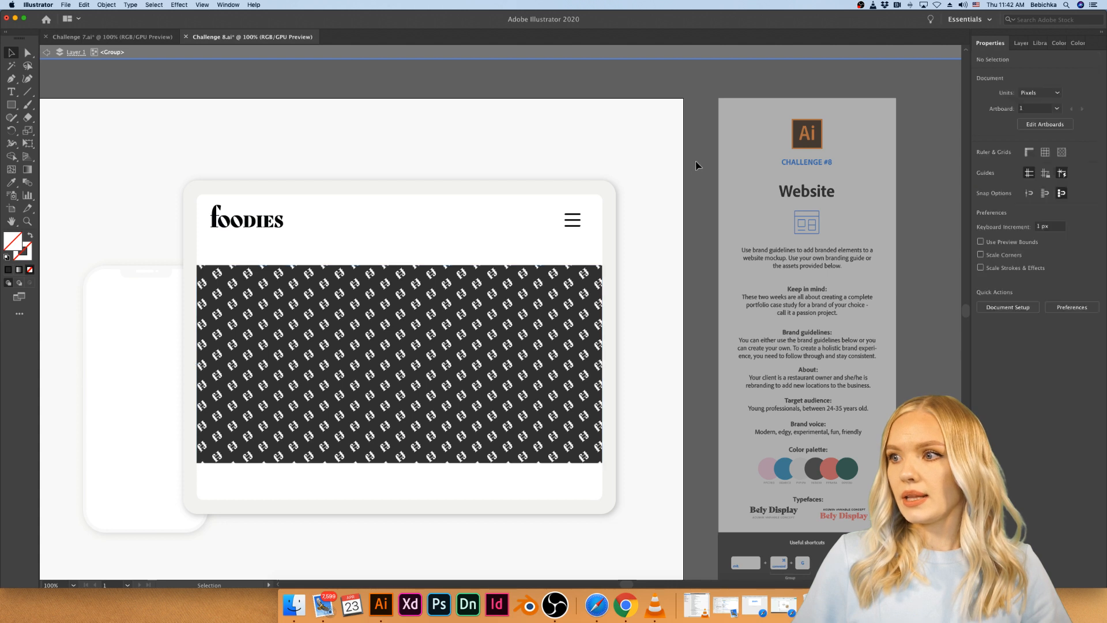
{"action": "left_click_drag", "start_coordinate": [582, 191], "coordinate": [575, 196]}
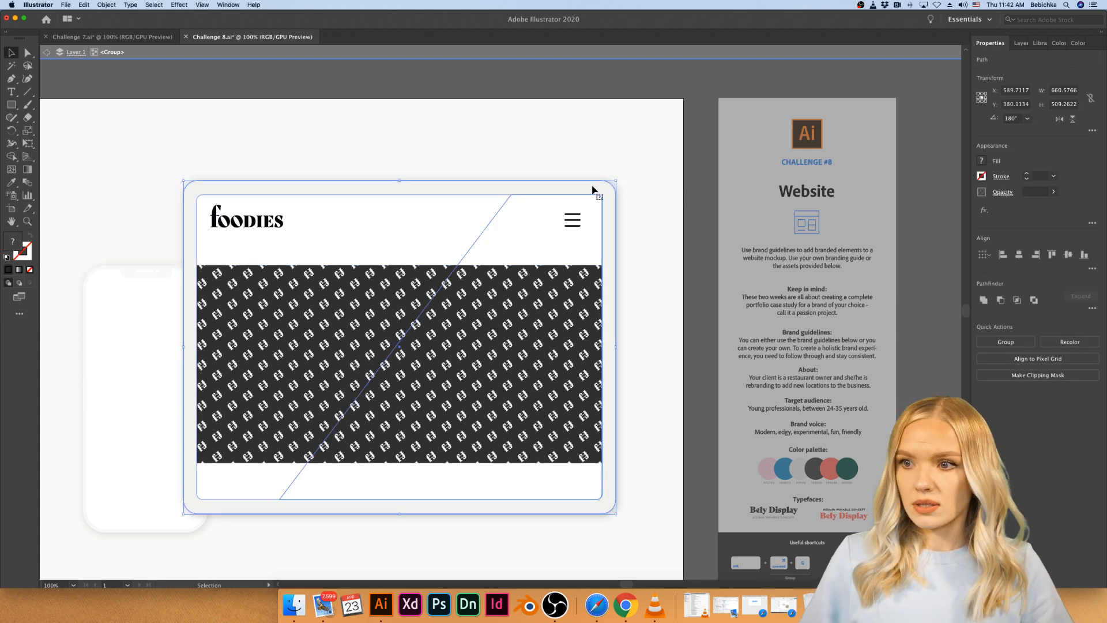
{"action": "key", "text": "super+2"}
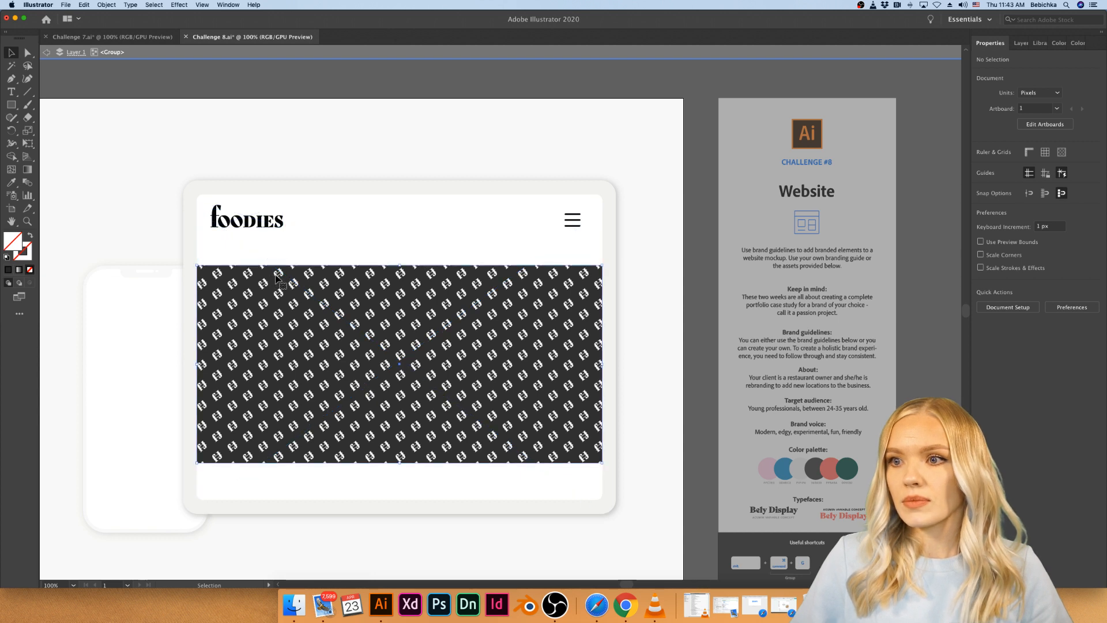
{"action": "left_click", "coordinate": [293, 272]}
{"action": "mouse_move", "coordinate": [323, 250]}
{"action": "left_mouse_down"}
{"action": "mouse_move", "coordinate": [313, 283]}
{"action": "mouse_move", "coordinate": [314, 268]}
{"action": "left_mouse_up"}
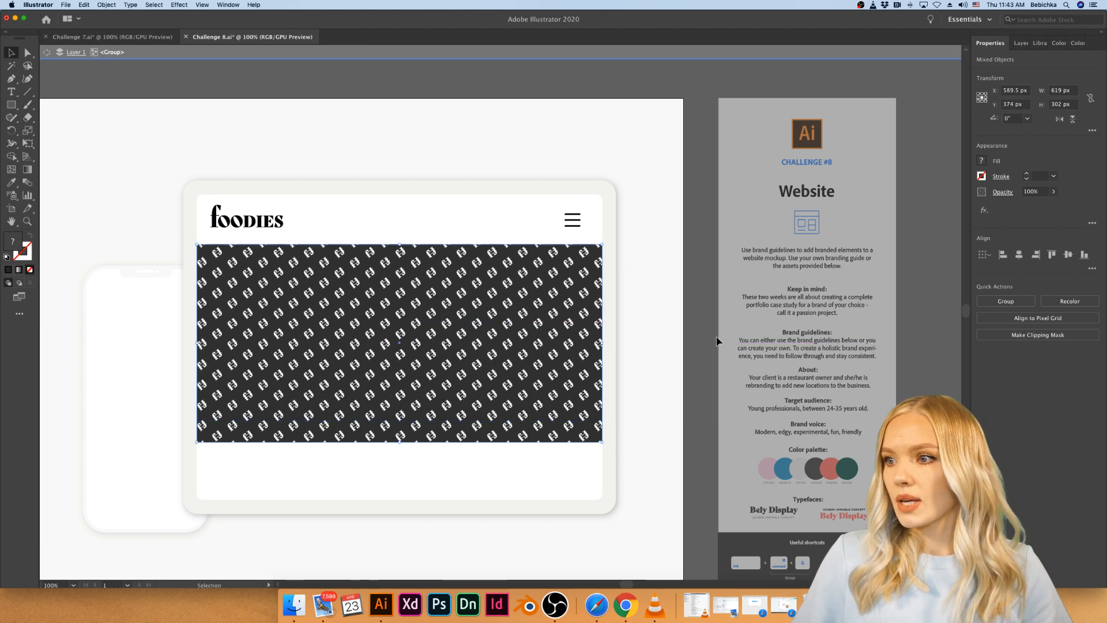
- Lower the opacity of the masked pattern over the dark banner to 10%
{"action": "key", "text": "super+7"}
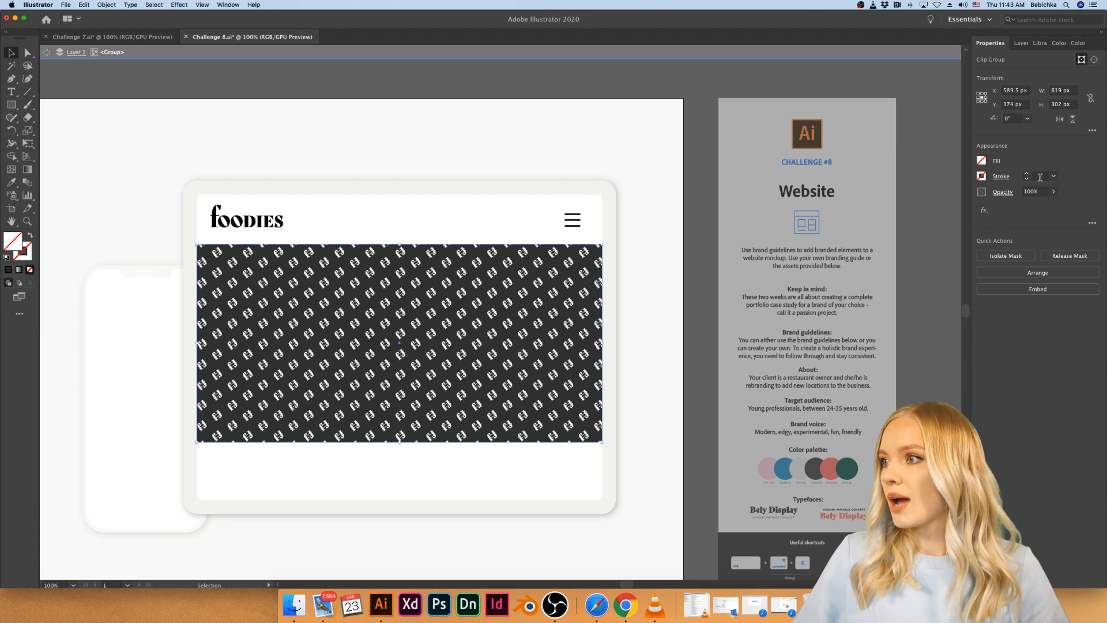
{"action": "left_click", "coordinate": [1054, 192]}
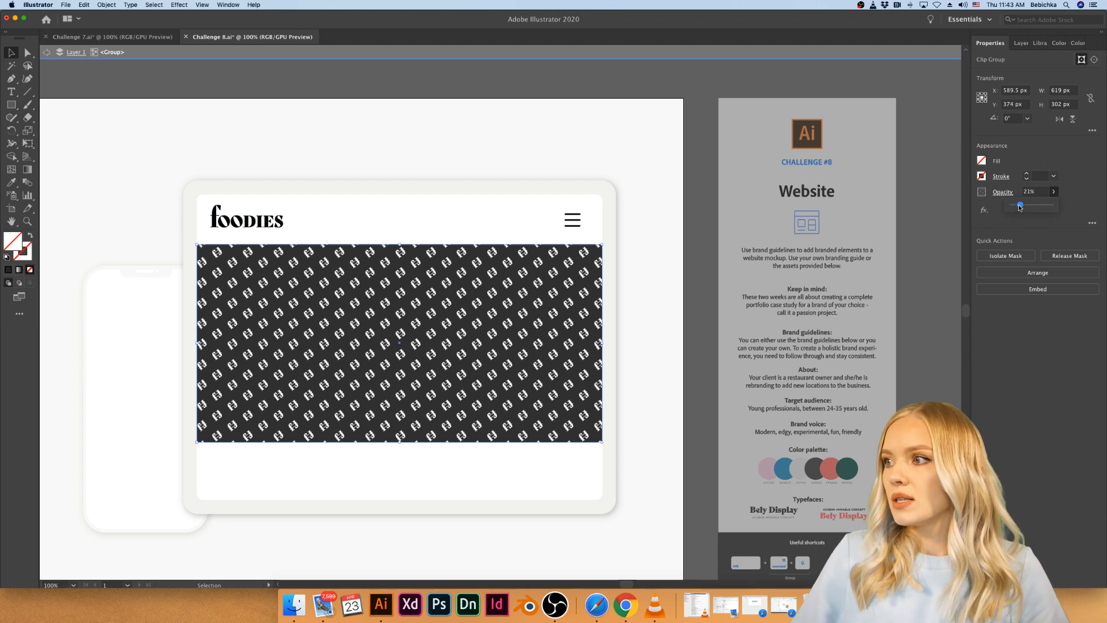
{"action": "left_click_drag", "start_coordinate": [1020, 207], "coordinate": [1019, 207]}
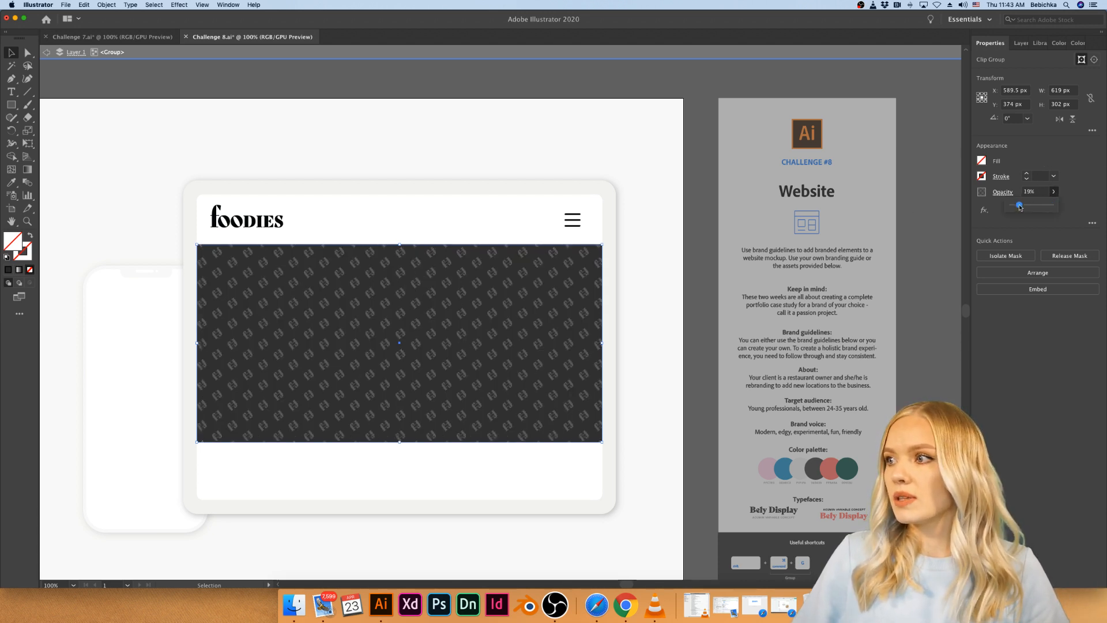
{"action": "left_click", "coordinate": [717, 327]}
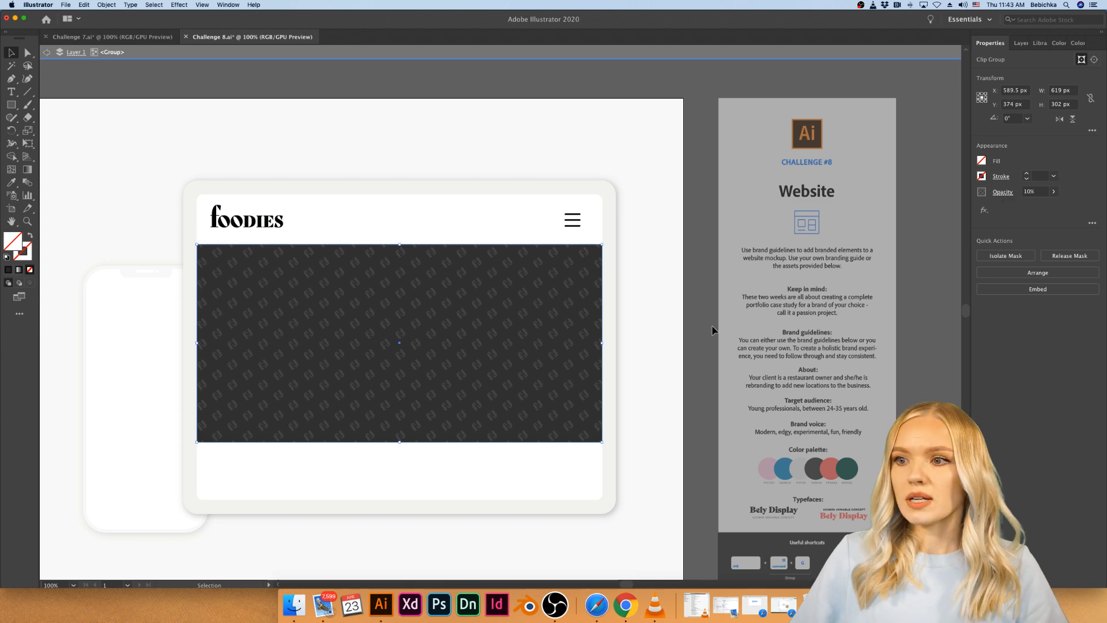
{"action": "left_click", "coordinate": [715, 328]}
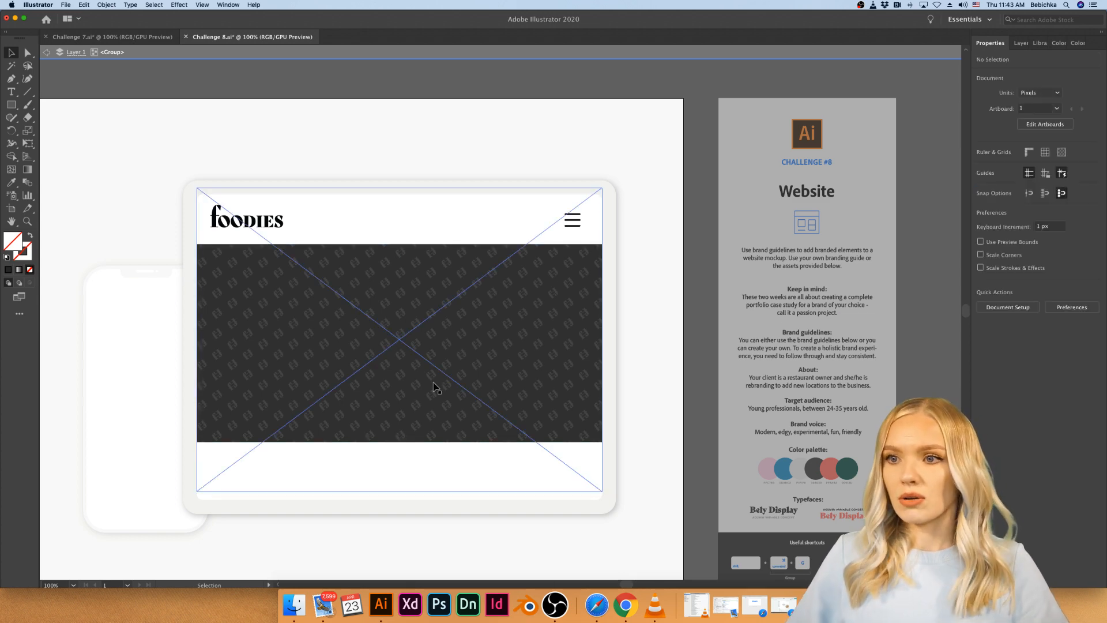
{"action": "key", "text": "super+minus"}
{"action": "key", "text": "super+equal"}
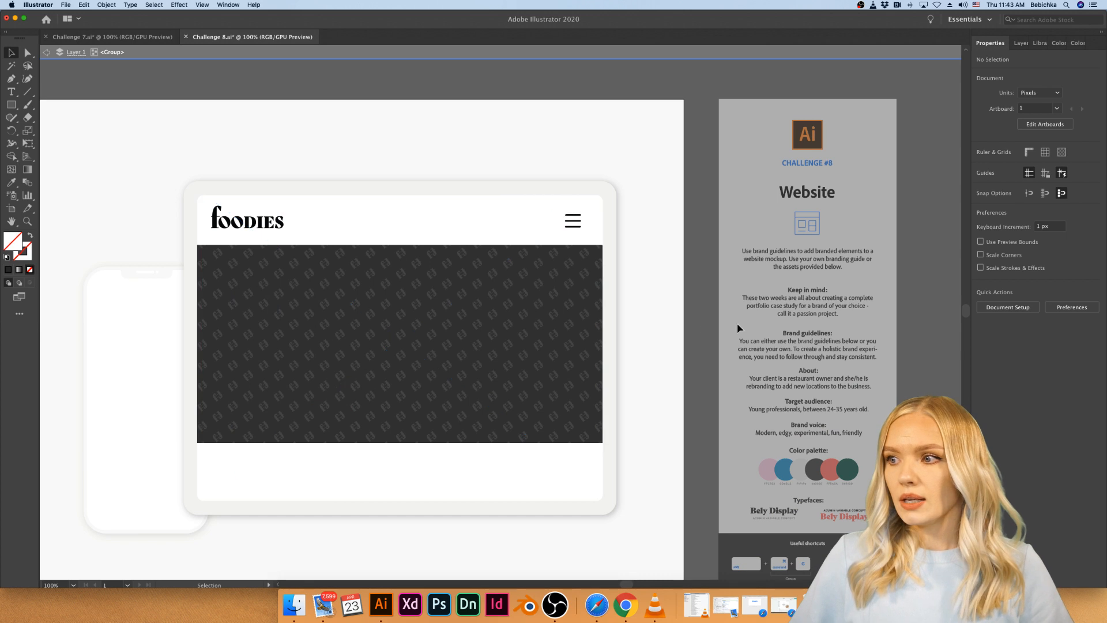
- Inside the tablet group, add a text frame about 294 × 180 px on the banner reading "We are currently closed, but we offer free delivery"
{"action": "double_click", "coordinate": [704, 325]}
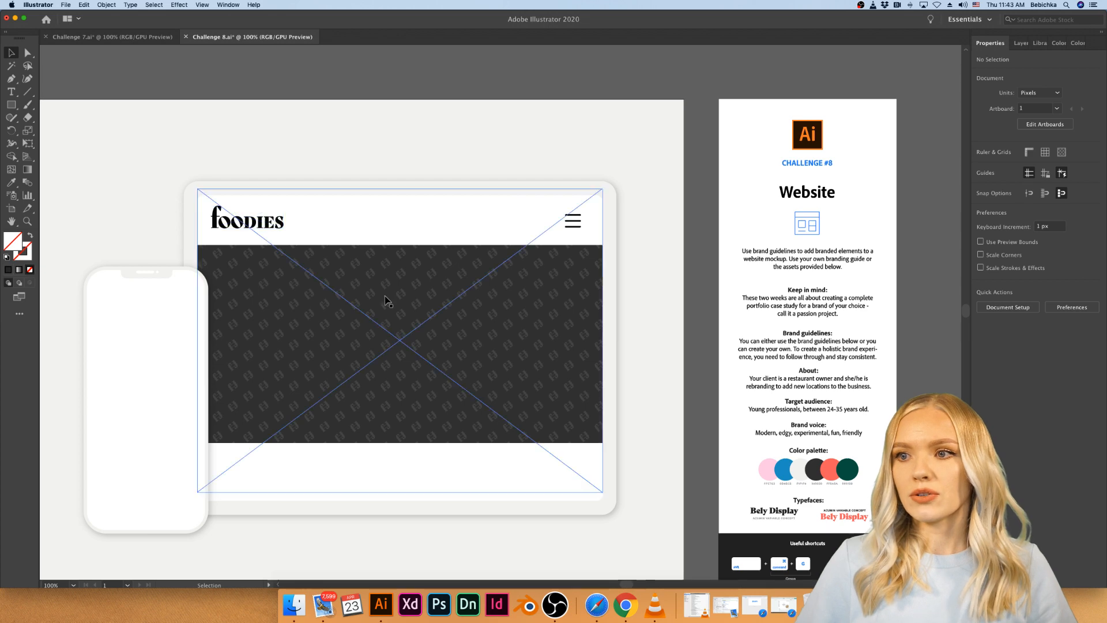
{"action": "double_click", "coordinate": [391, 411]}
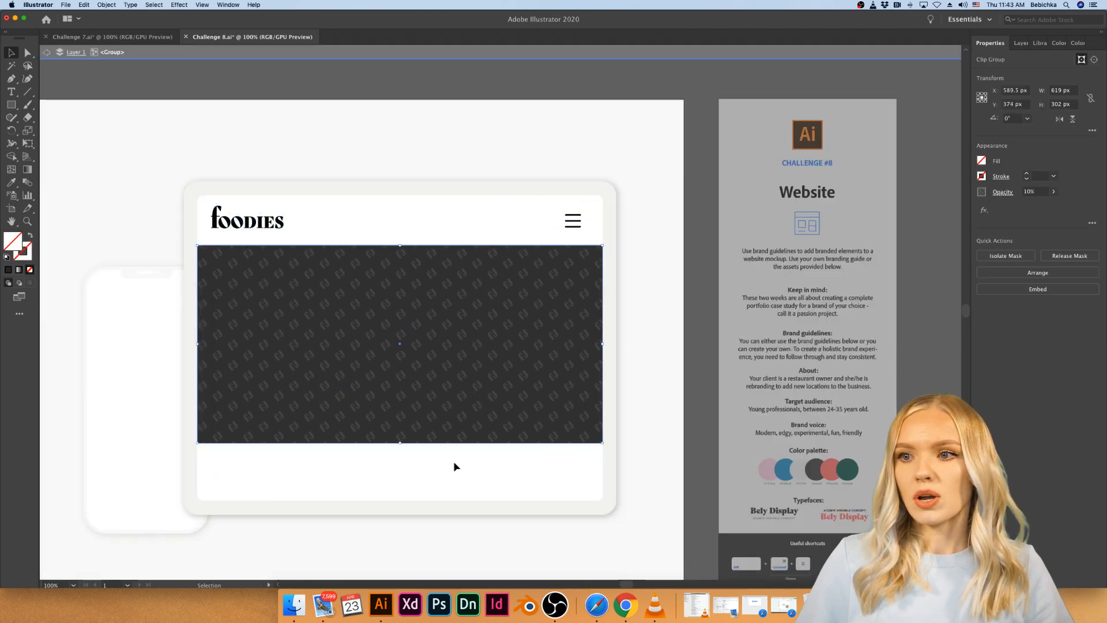
{"action": "scroll", "coordinate": [440, 440], "scroll_direction": "down", "scroll_amount": 1}
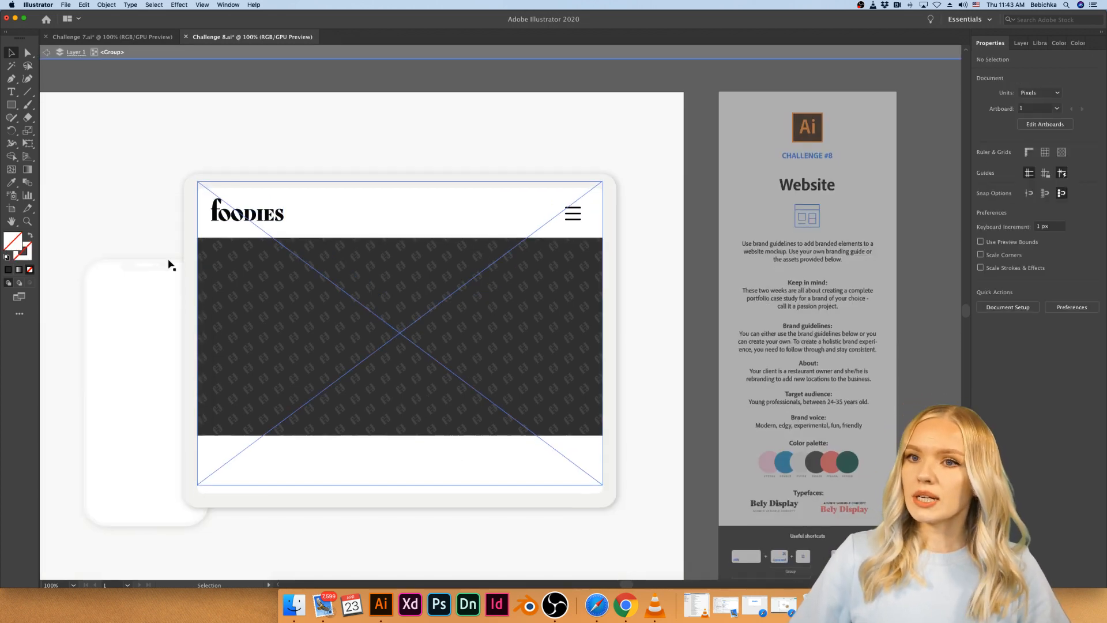
{"action": "left_click", "coordinate": [11, 92]}
{"action": "left_click_drag", "start_coordinate": [302, 276], "coordinate": [500, 399]}
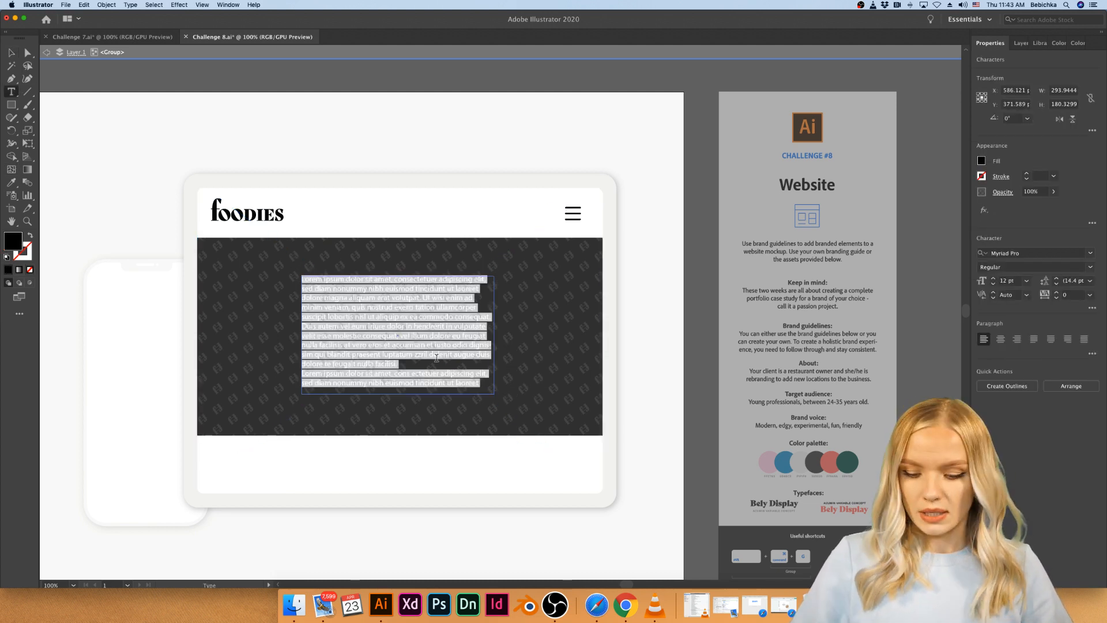
{"action": "key", "text": "BackSpace"}
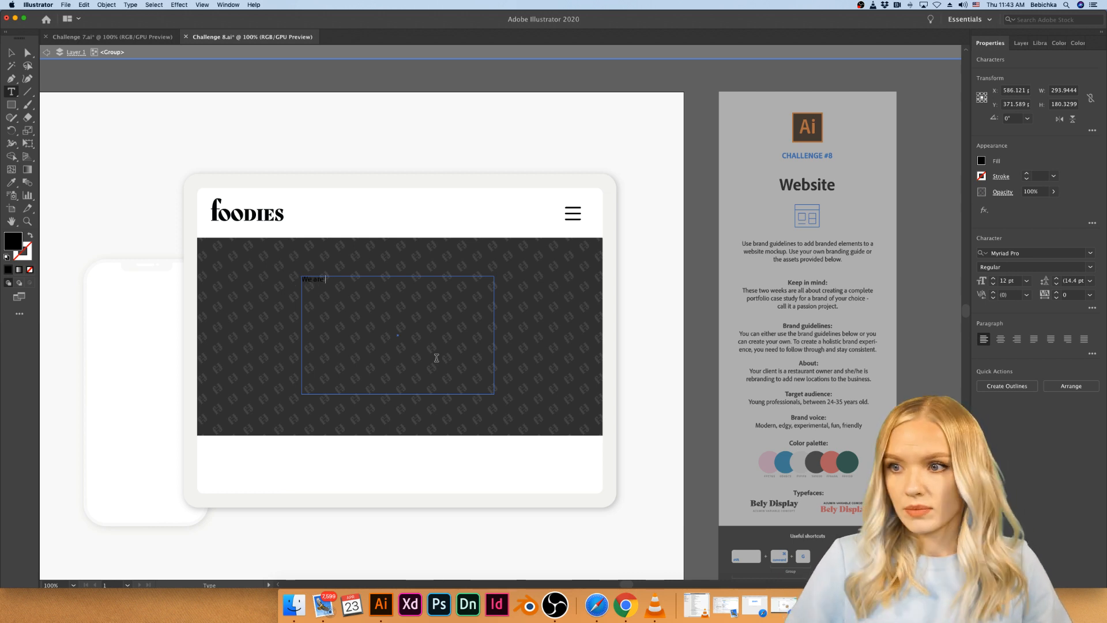
{"action": "type", "text": "We are currently closed, but we offer free delivery"}
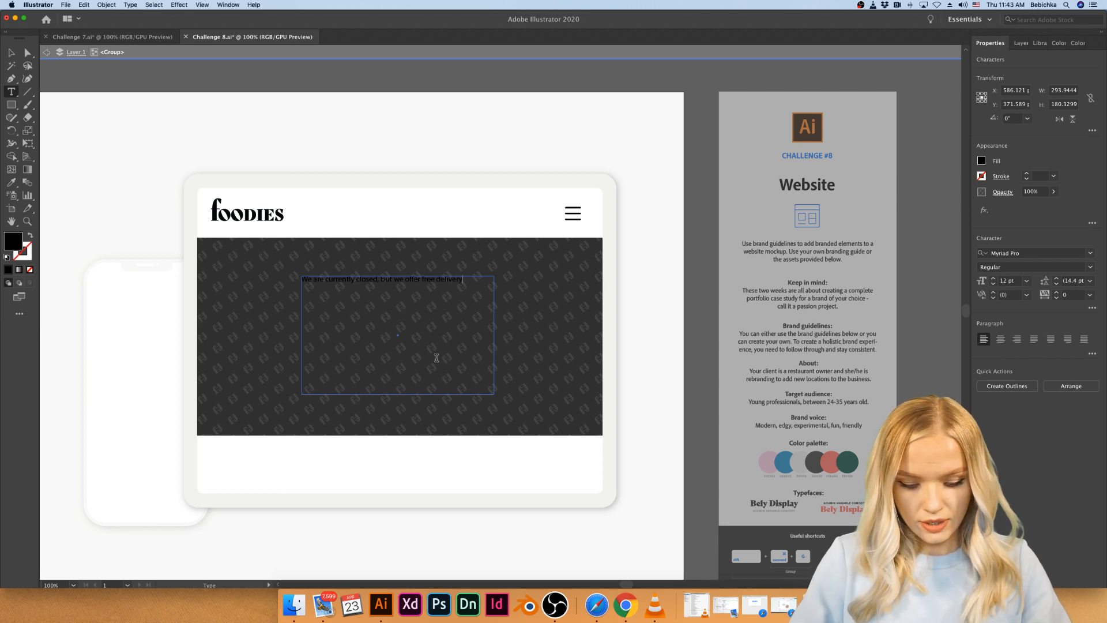
- Set the banner text in the brief's Bely Display typeface at 36 pt
{"action": "left_click_drag", "start_coordinate": [472, 281], "coordinate": [287, 278]}
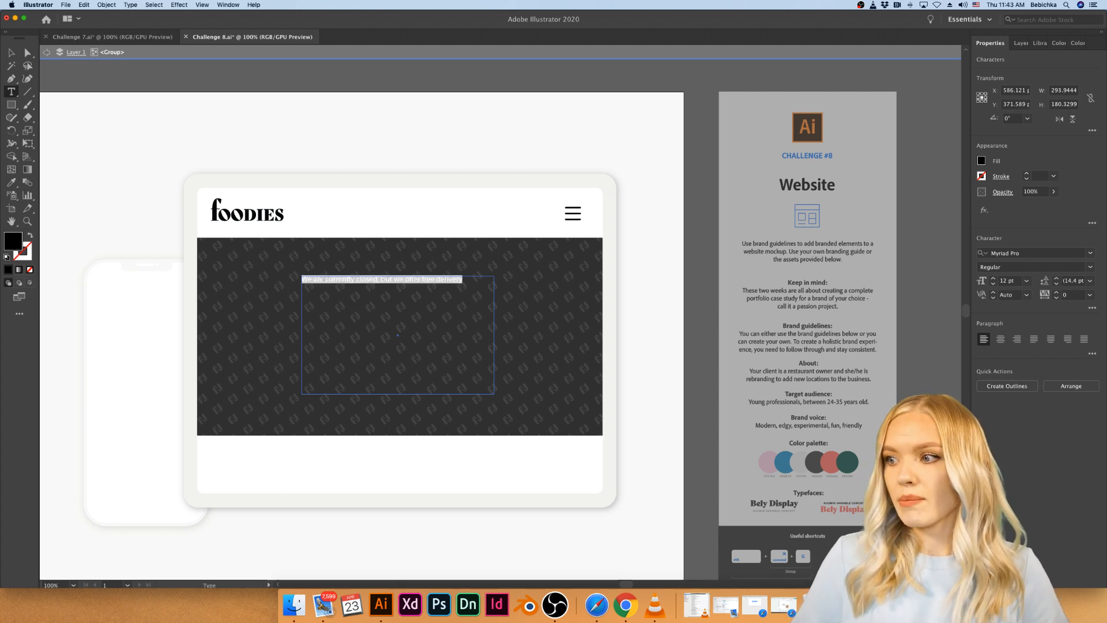
{"action": "scroll", "coordinate": [805, 522], "scroll_direction": "down", "scroll_amount": 2}
{"action": "scroll", "coordinate": [805, 522], "scroll_direction": "right", "scroll_amount": 5}
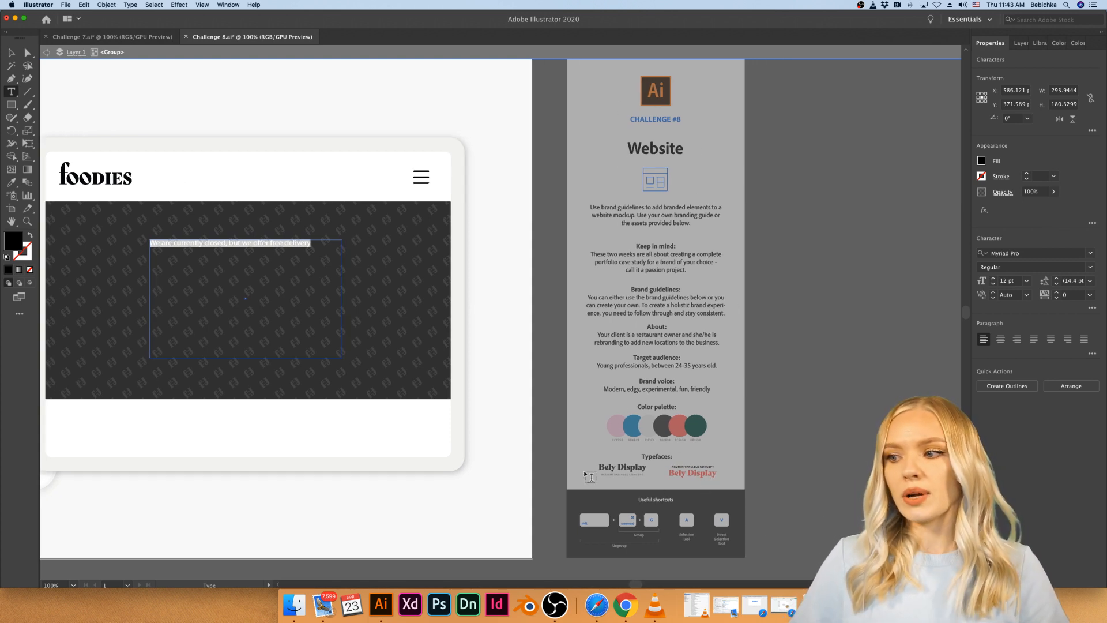
{"action": "scroll", "coordinate": [381, 360], "scroll_direction": "up", "scroll_amount": 2}
{"action": "scroll", "coordinate": [380, 360], "scroll_direction": "left", "scroll_amount": 3}
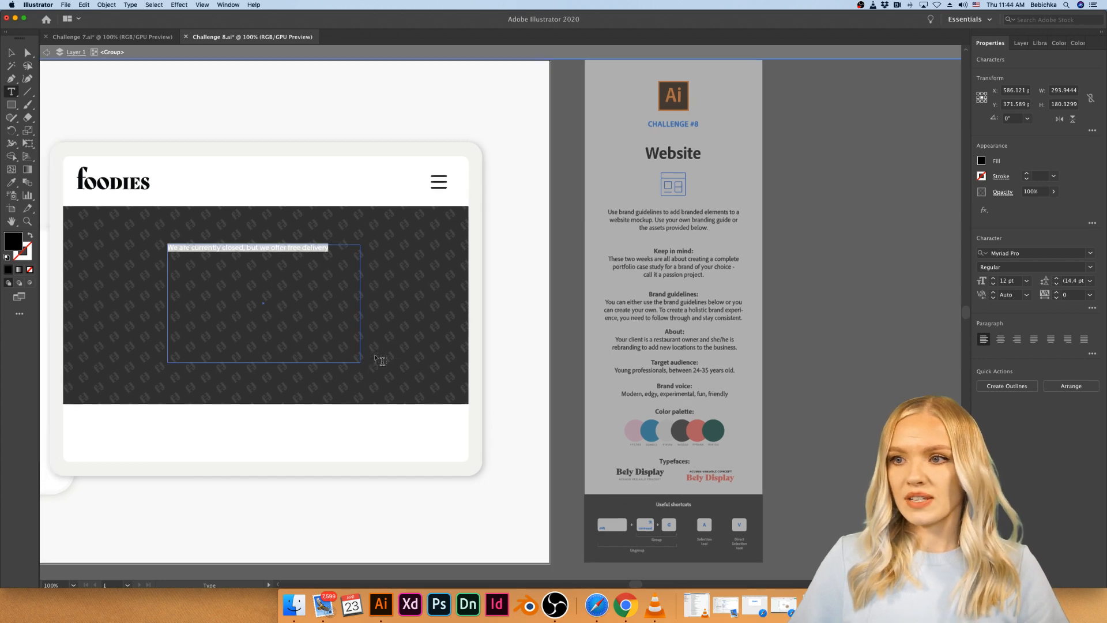
{"action": "scroll", "coordinate": [381, 360], "scroll_direction": "left", "scroll_amount": 1}
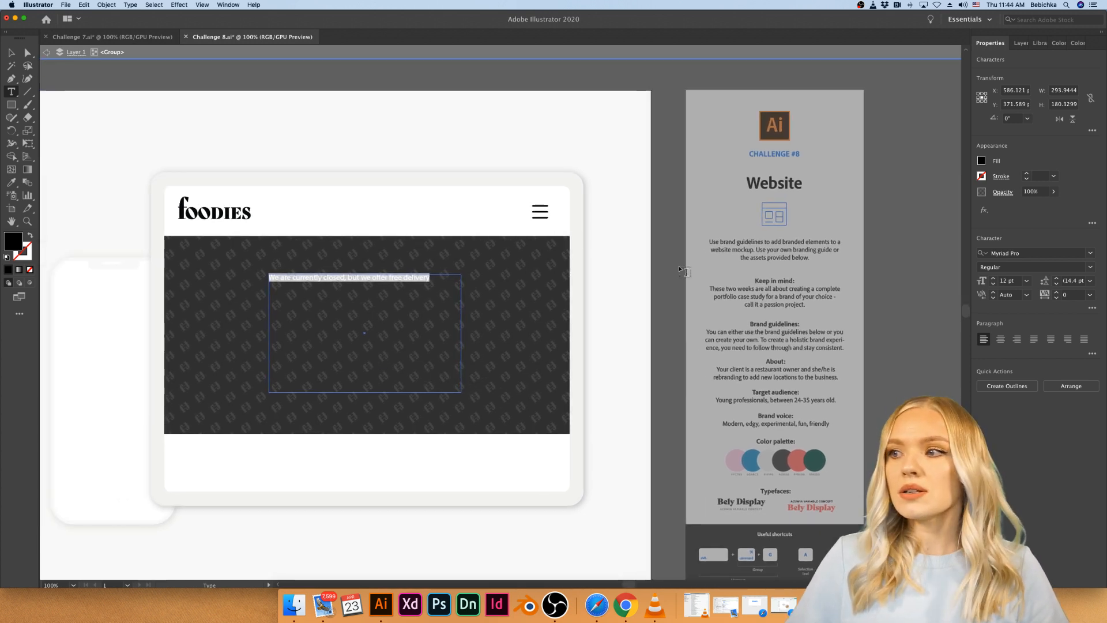
{"action": "left_click", "coordinate": [1028, 253]}
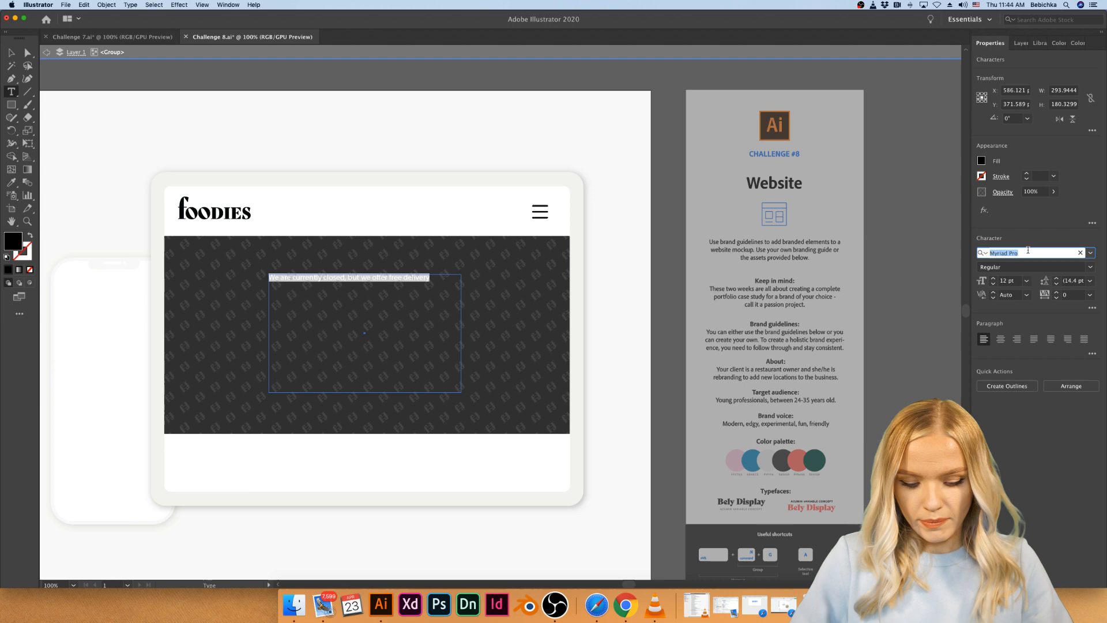
{"action": "type", "text": "bely displ"}
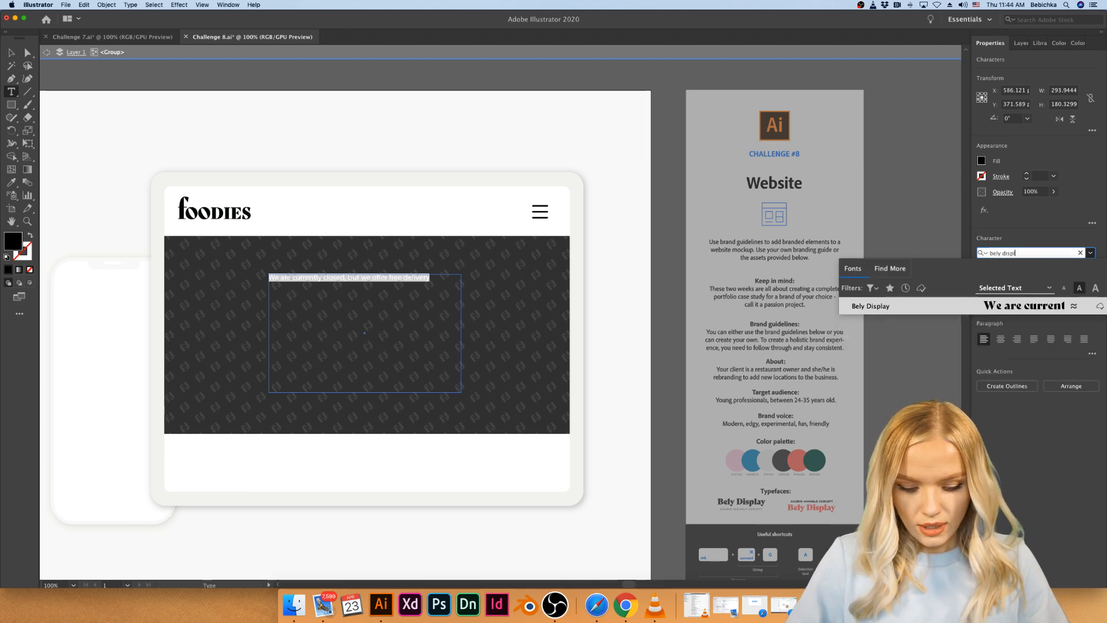
{"action": "type", "text": "ay"}
{"action": "key", "text": "Return"}
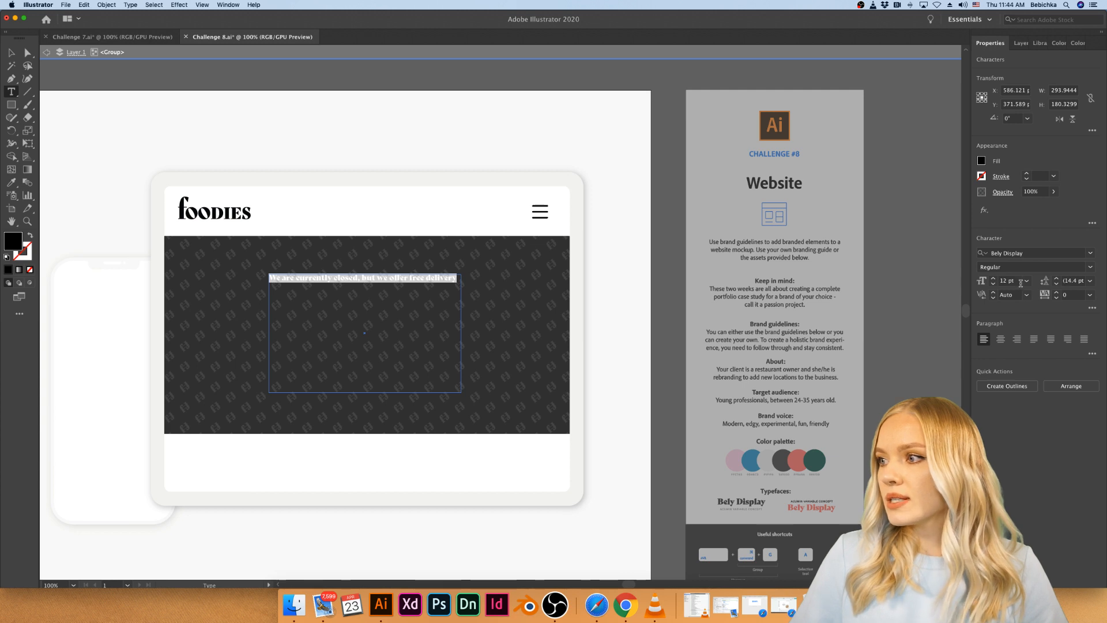
{"action": "left_click", "coordinate": [1027, 282]}
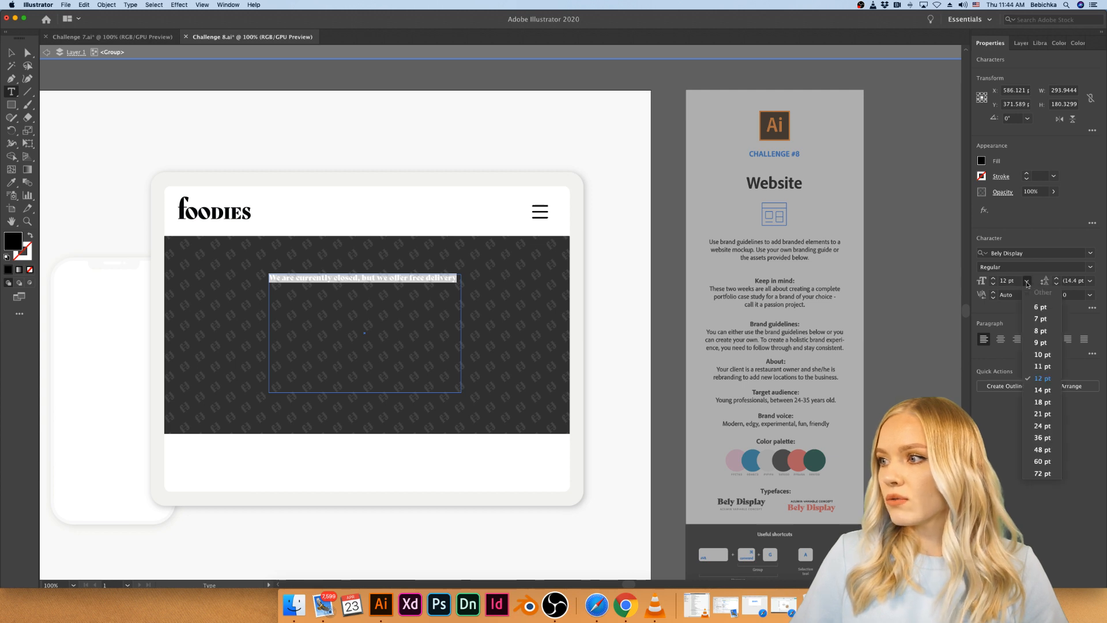
{"action": "left_click", "coordinate": [1047, 438]}
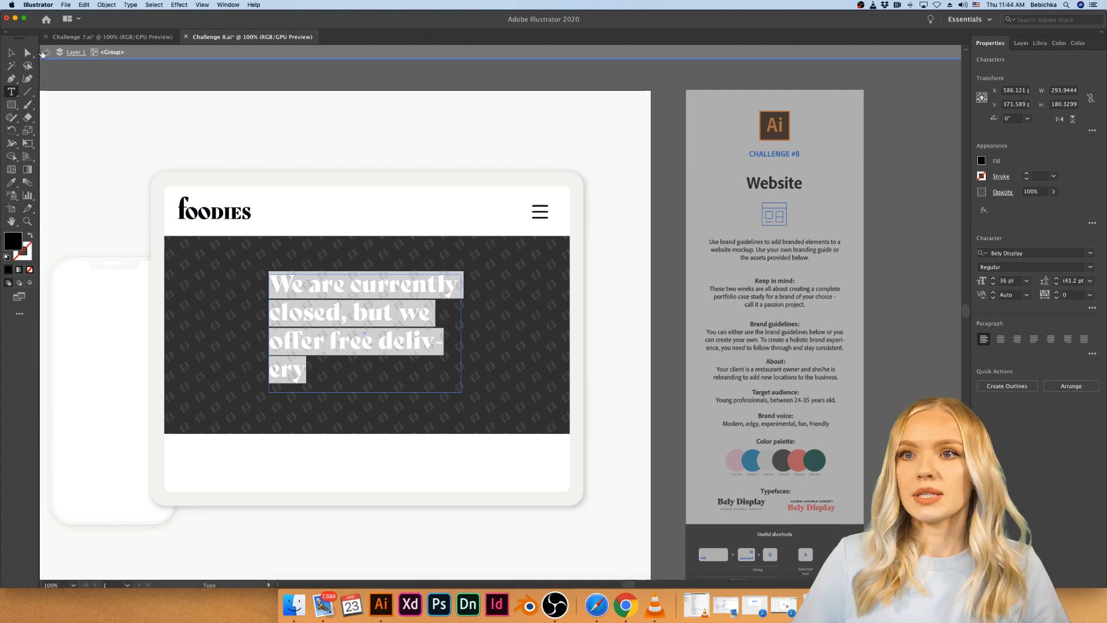
- Change the fill colour of the entire banner headline to white (FFFFFF) and leave the group's isolation
{"action": "left_click", "coordinate": [44, 53]}
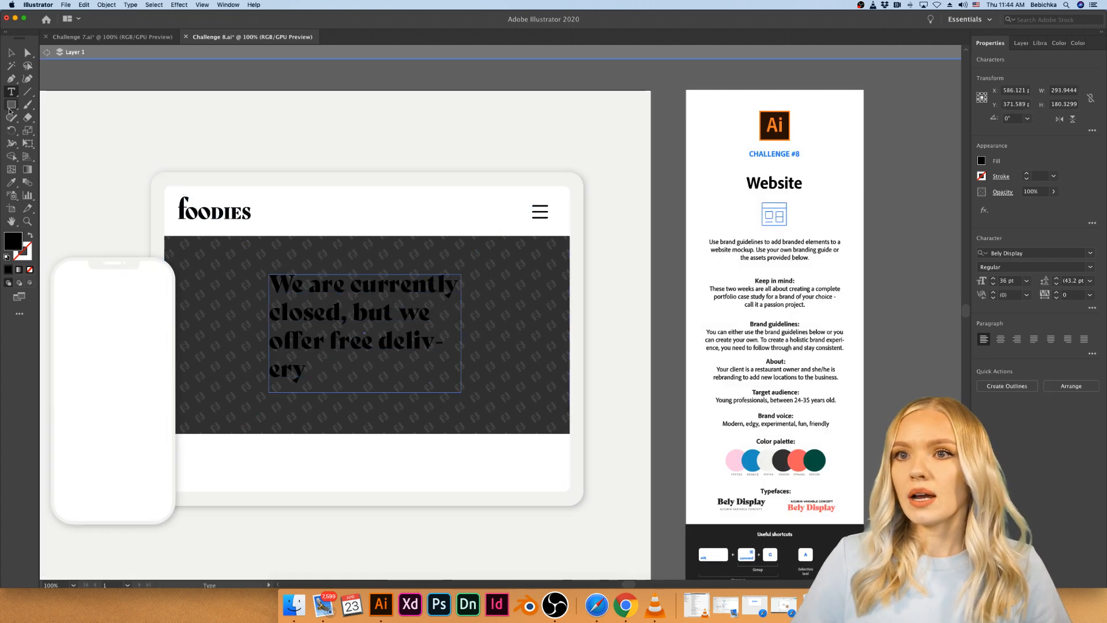
{"action": "left_click", "coordinate": [15, 52]}
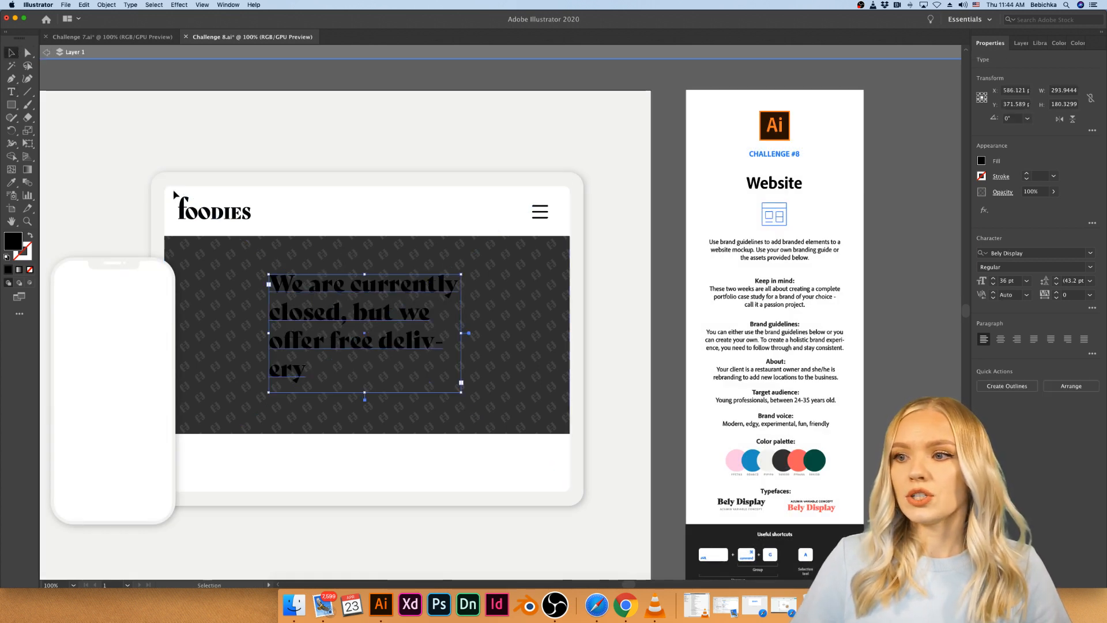
{"action": "double_click", "coordinate": [333, 342]}
{"action": "triple_click", "coordinate": [333, 344]}
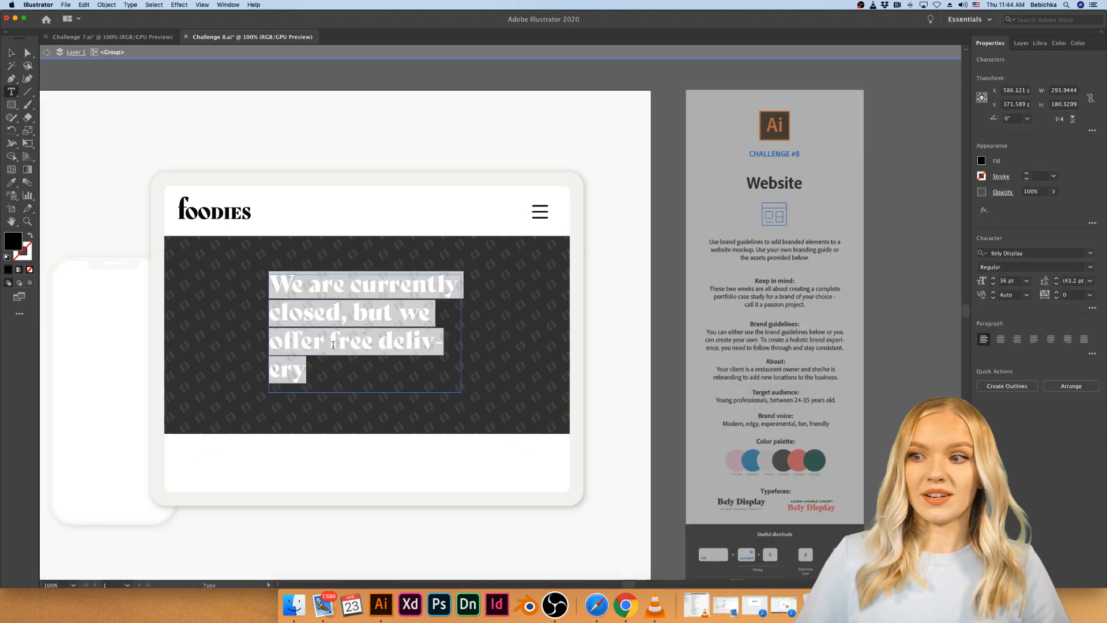
{"action": "double_click", "coordinate": [17, 244]}
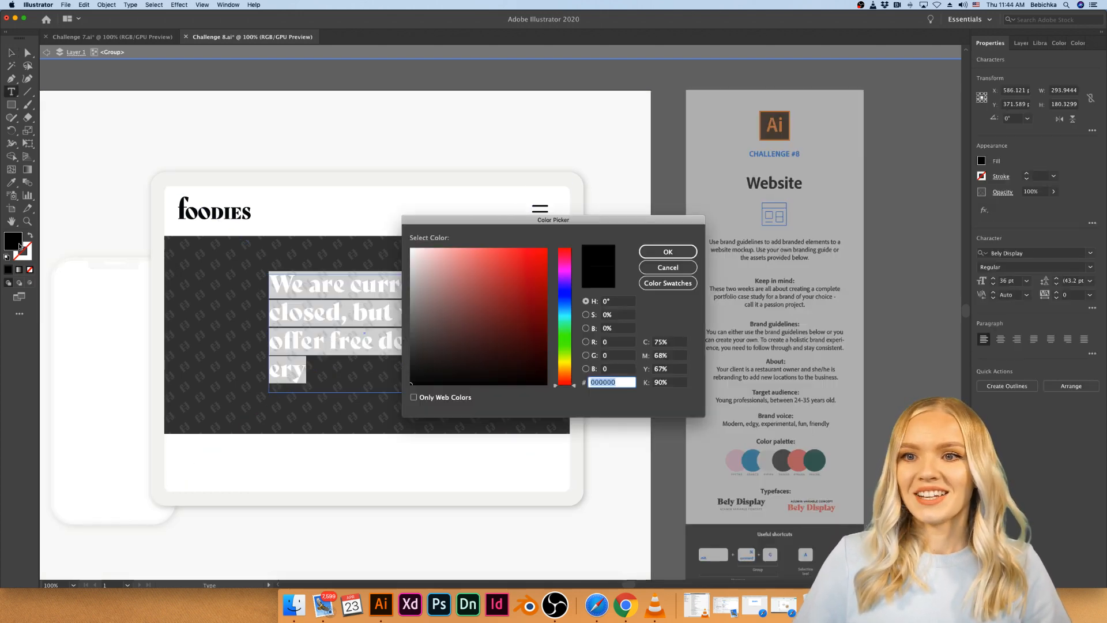
{"action": "type", "text": "ffffff"}
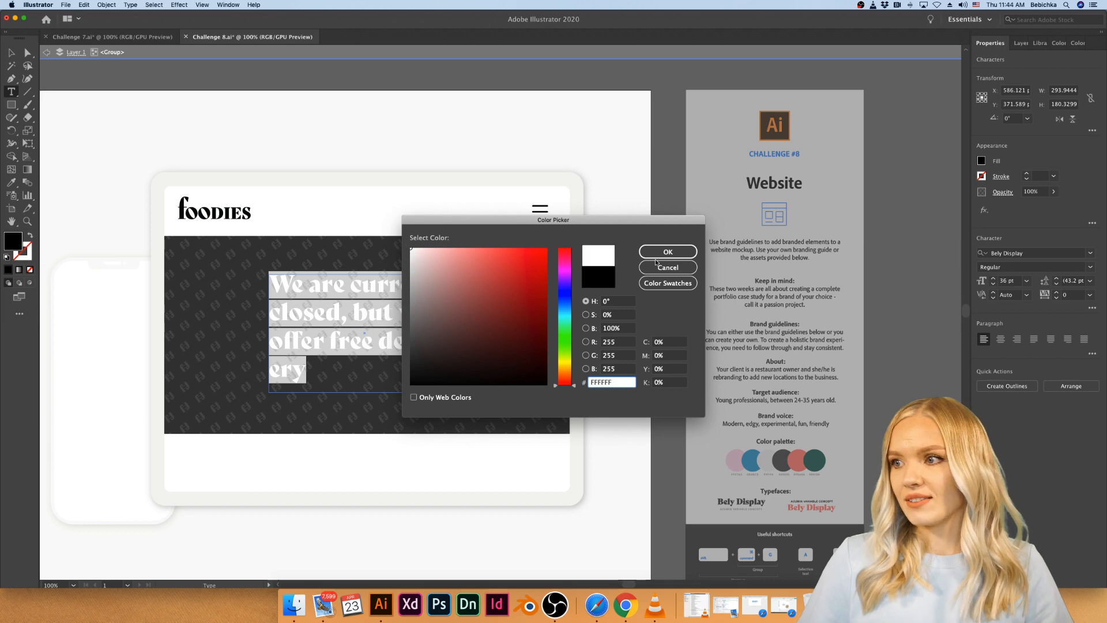
{"action": "left_click", "coordinate": [657, 254]}
{"action": "left_click", "coordinate": [46, 53]}
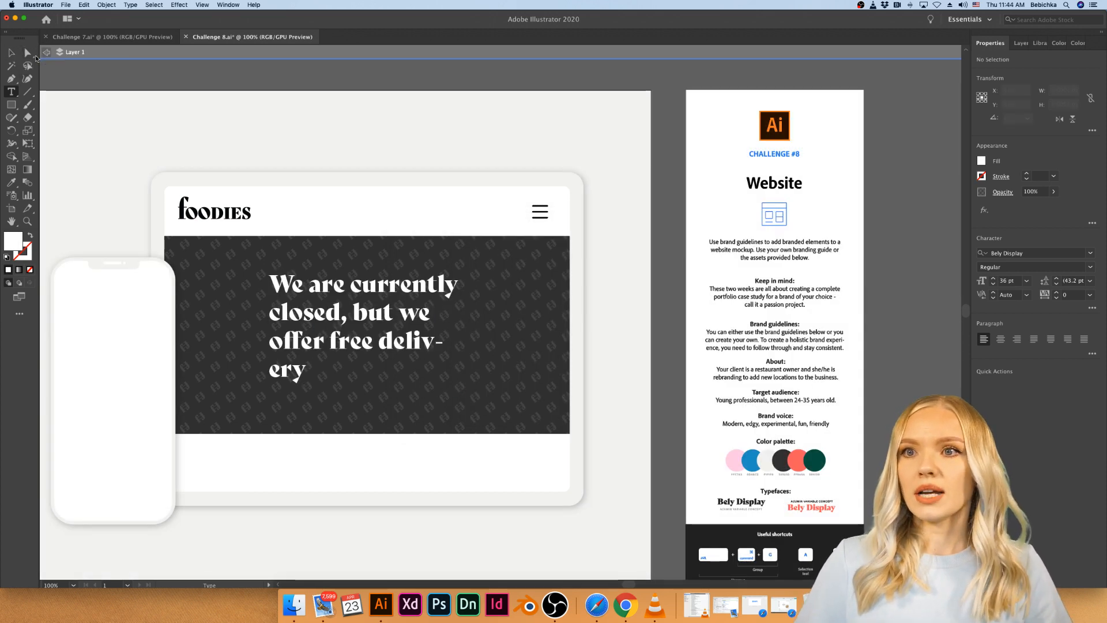
- Widen the headline's text frame to about 365 px and shift it down on the banner to about X 612, Y 400 px
{"action": "left_click", "coordinate": [353, 349]}
{"action": "left_click", "coordinate": [11, 52]}
{"action": "left_click_drag", "start_coordinate": [464, 335], "coordinate": [507, 333]}
{"action": "left_click_drag", "start_coordinate": [422, 319], "coordinate": [416, 336]}
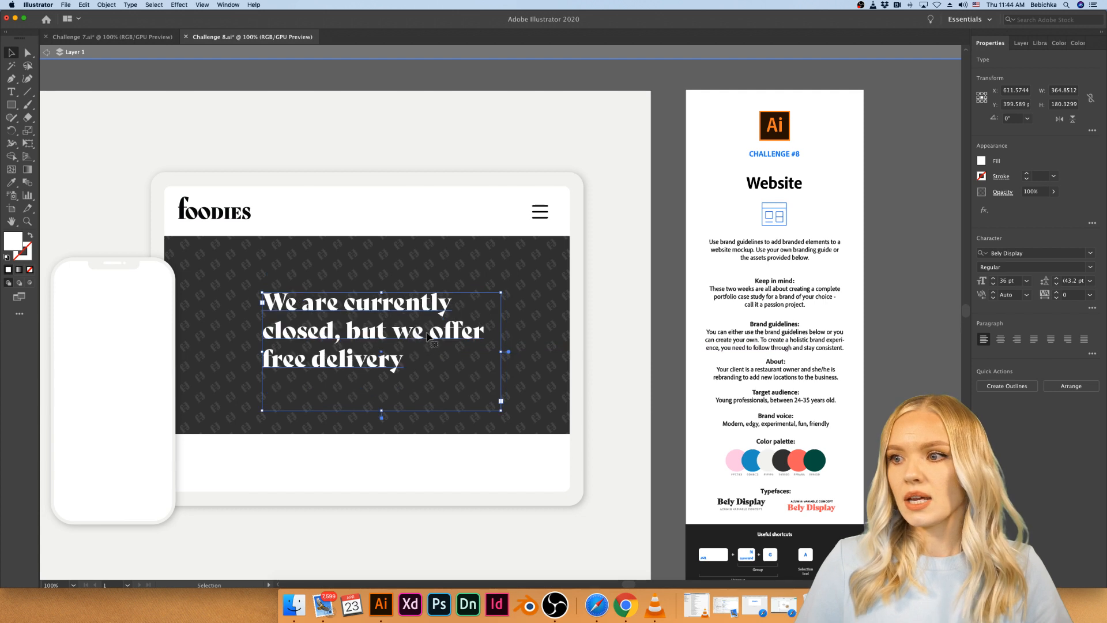
- Reduce the banner headline's font size to 30 pt so that it fits on two lines
{"action": "left_click", "coordinate": [1027, 281]}
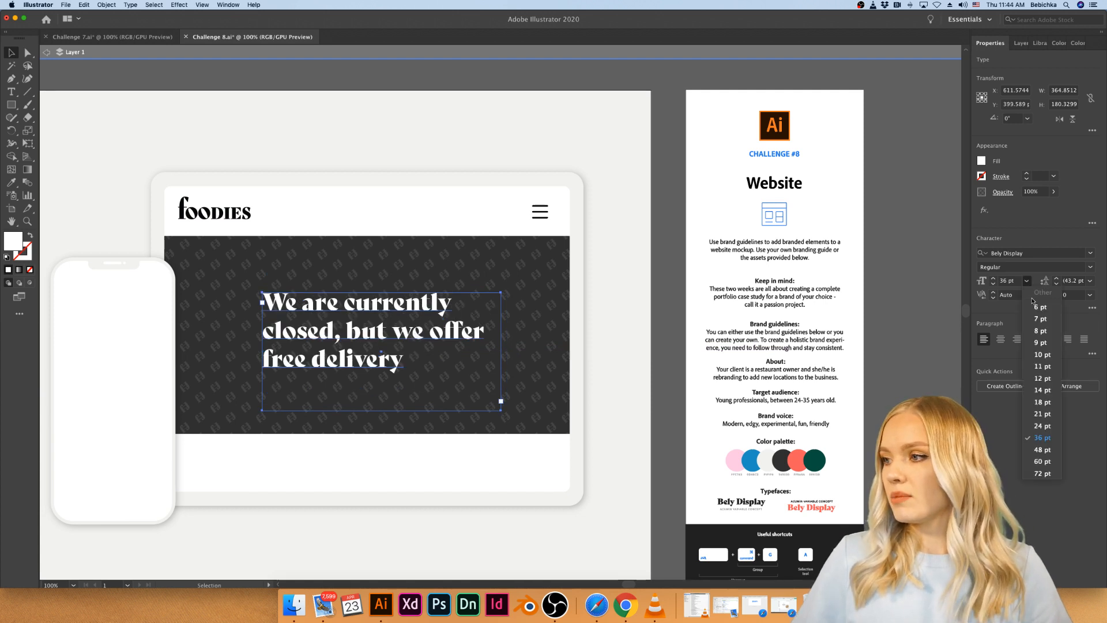
{"action": "left_click", "coordinate": [1042, 426]}
{"action": "left_click", "coordinate": [1010, 283]}
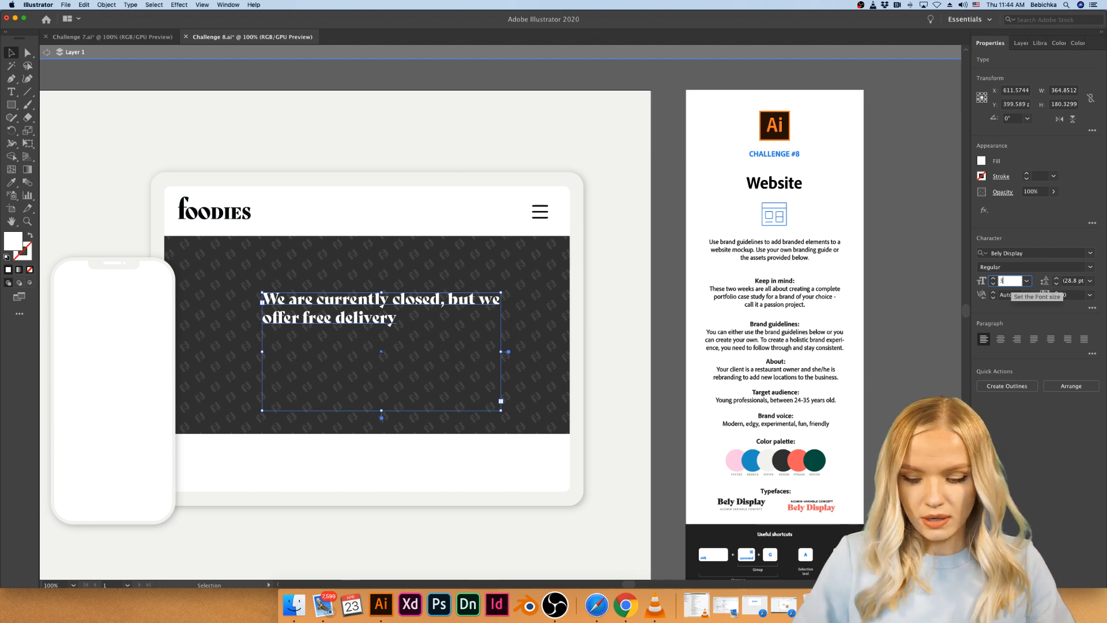
{"action": "type", "text": "30"}
{"action": "key", "text": "Return"}
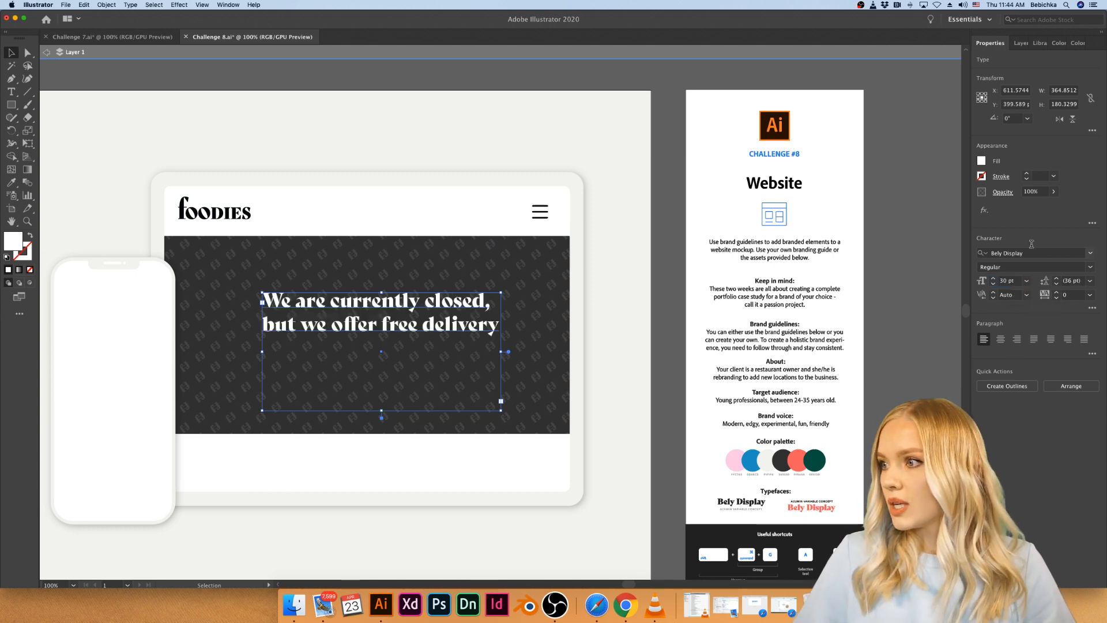
{"action": "left_click", "coordinate": [1027, 282]}
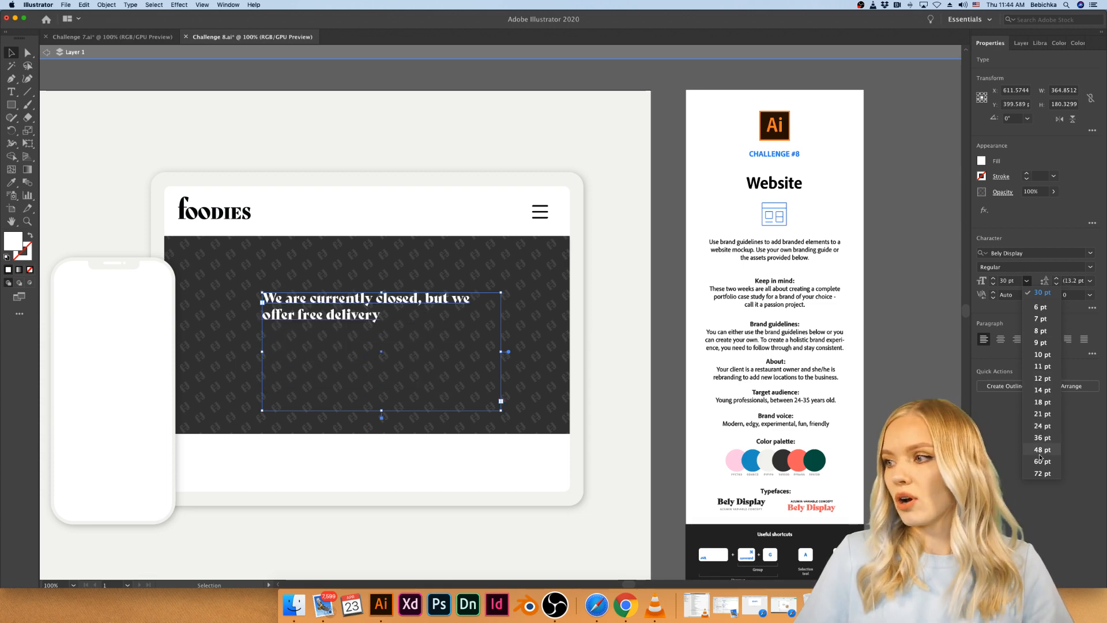
{"action": "left_click", "coordinate": [1013, 280]}
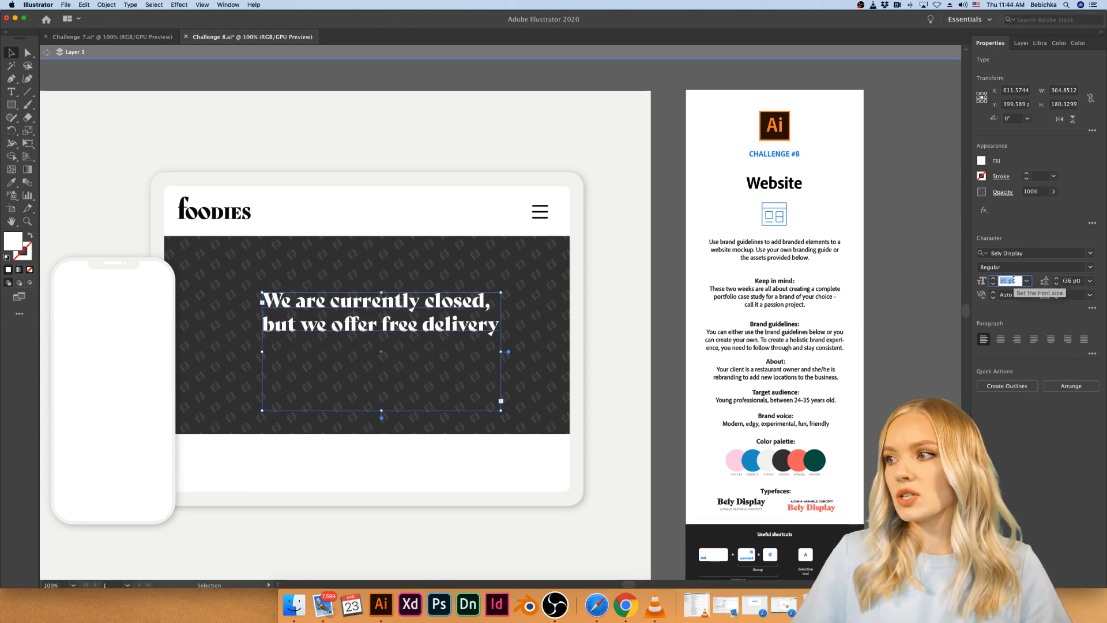
{"action": "left_click", "coordinate": [1043, 450]}
- Move the headline frame to about X 599, Y 431 px on the banner and centre-align its paragraph
{"action": "left_click_drag", "start_coordinate": [441, 331], "coordinate": [422, 355]}
{"action": "double_click", "coordinate": [662, 341]}
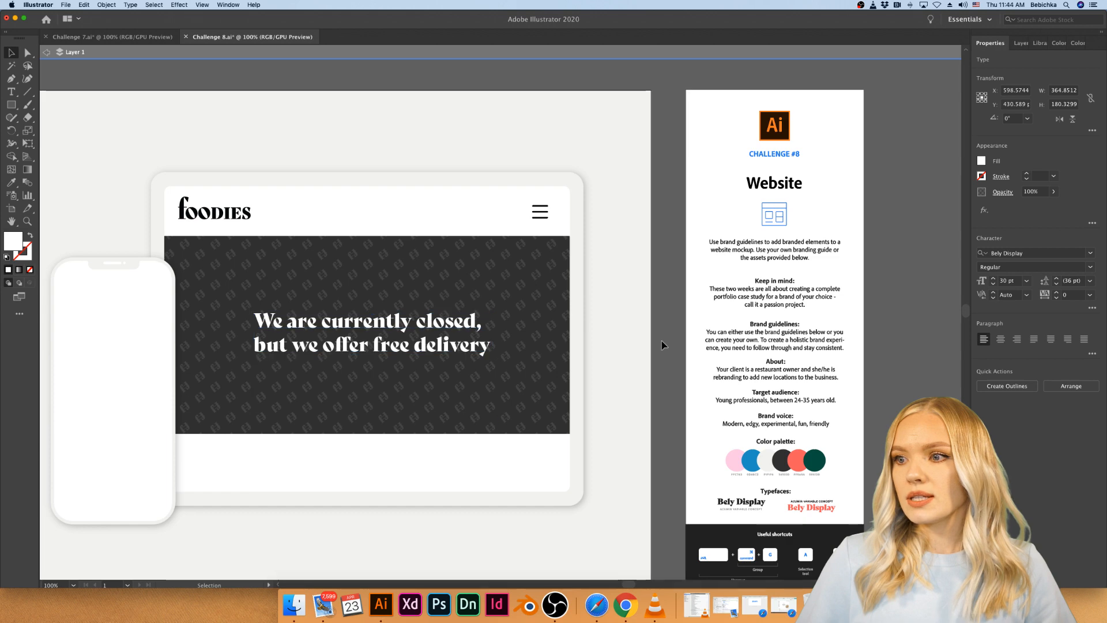
{"action": "double_click", "coordinate": [351, 348]}
{"action": "left_click", "coordinate": [364, 349]}
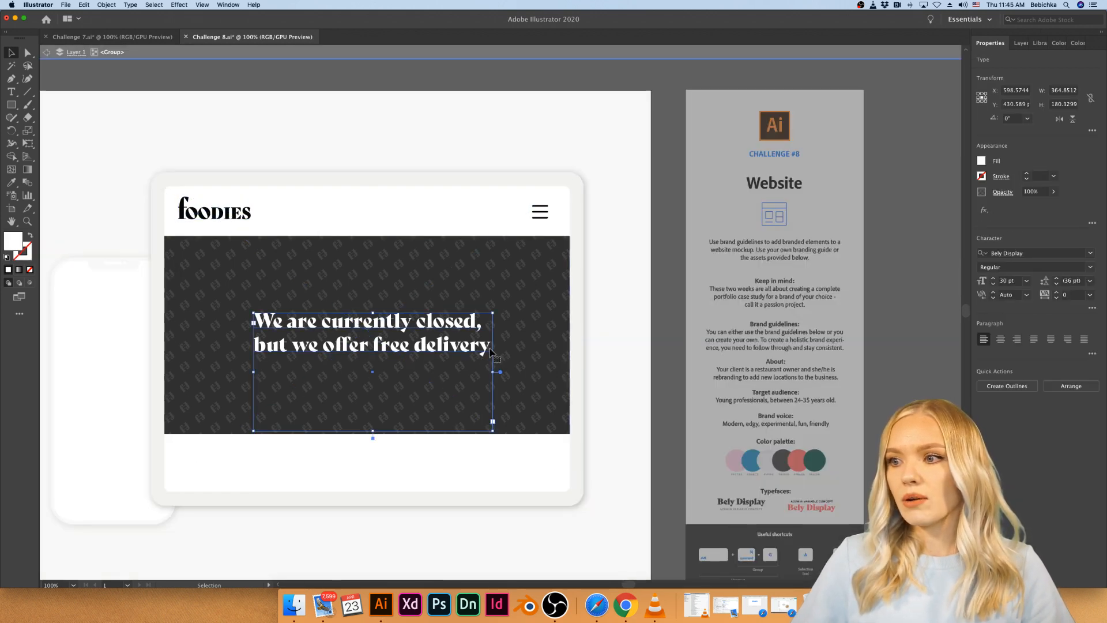
{"action": "triple_click", "coordinate": [491, 350]}
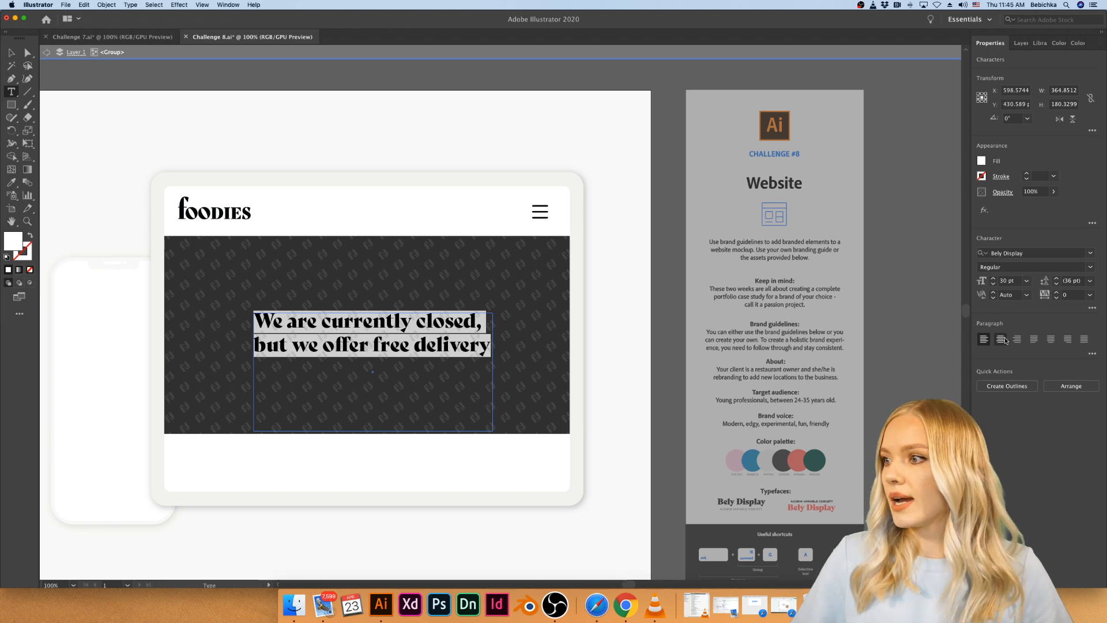
{"action": "left_click", "coordinate": [1001, 340]}
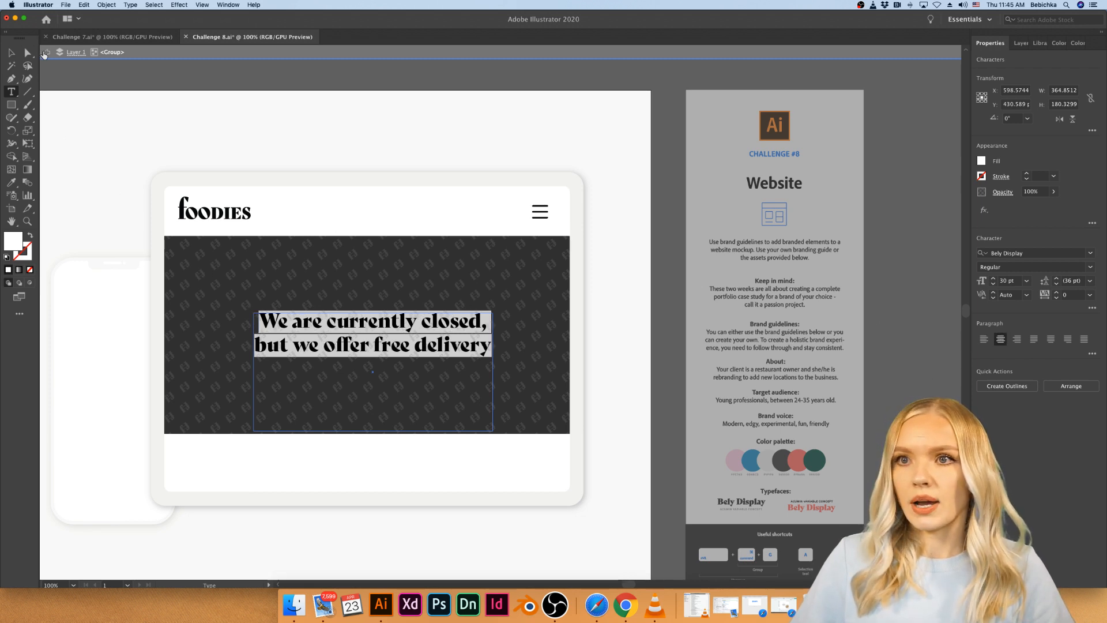
{"action": "left_click", "coordinate": [46, 52]}
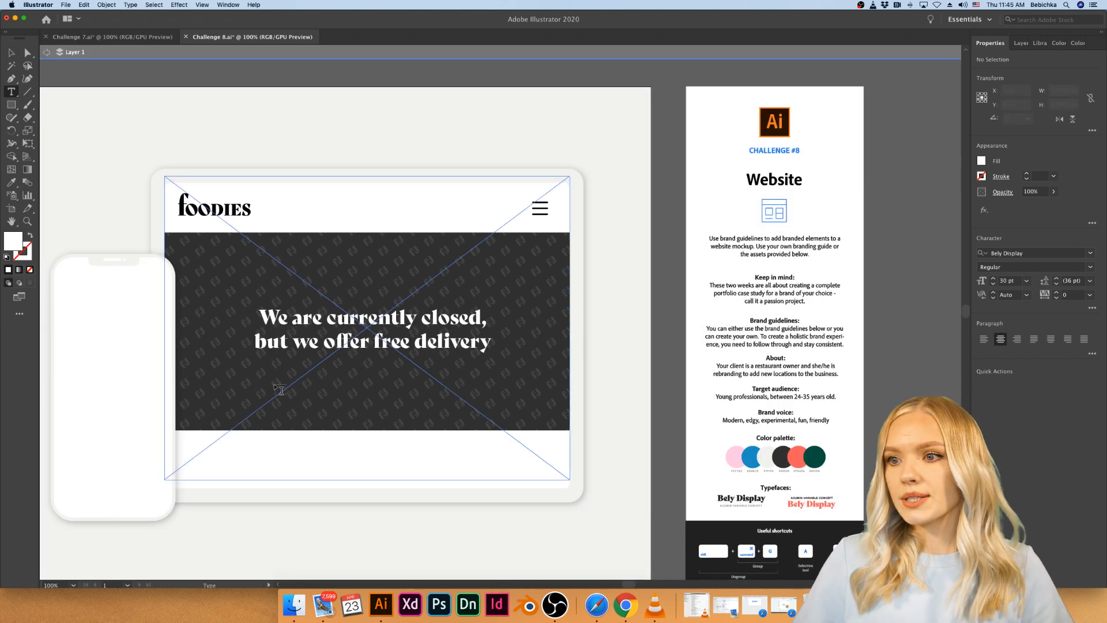
{"action": "key", "text": "v"}
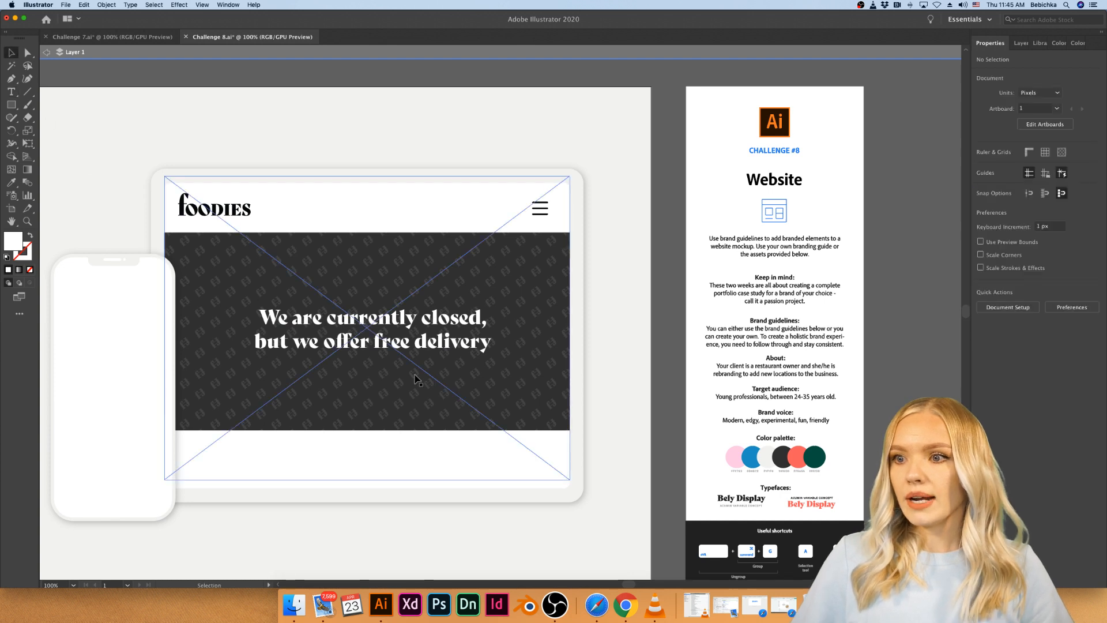
{"action": "double_click", "coordinate": [382, 351]}
{"action": "left_click", "coordinate": [381, 350]}
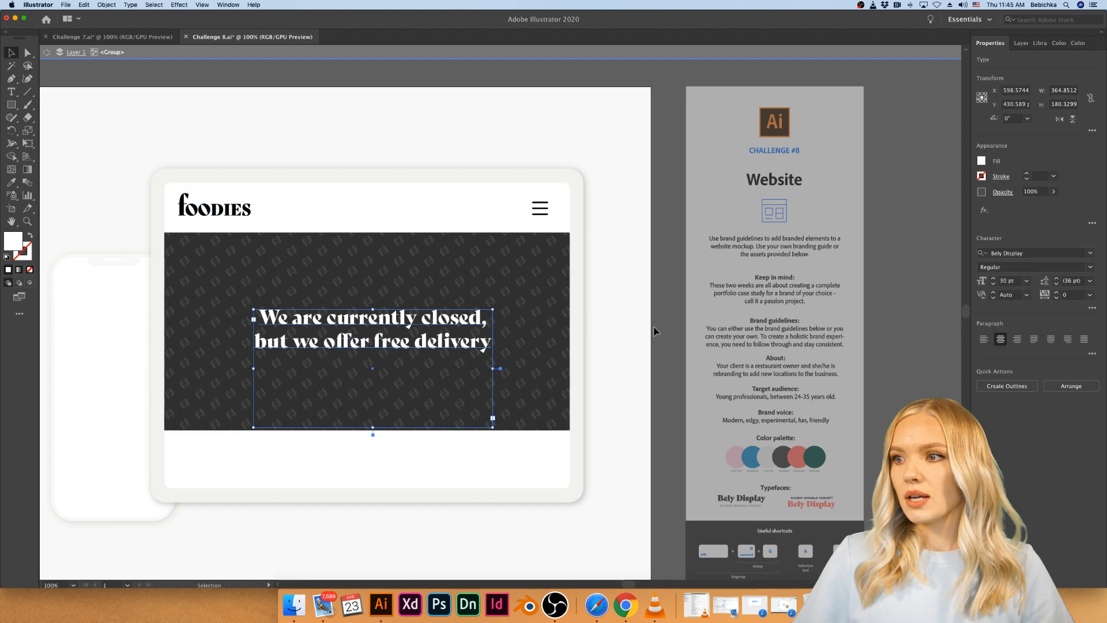
{"action": "double_click", "coordinate": [655, 332]}
{"action": "scroll", "coordinate": [601, 393], "scroll_direction": "down", "scroll_amount": 3}
{"action": "scroll", "coordinate": [537, 406], "scroll_direction": "up", "scroll_amount": 4}
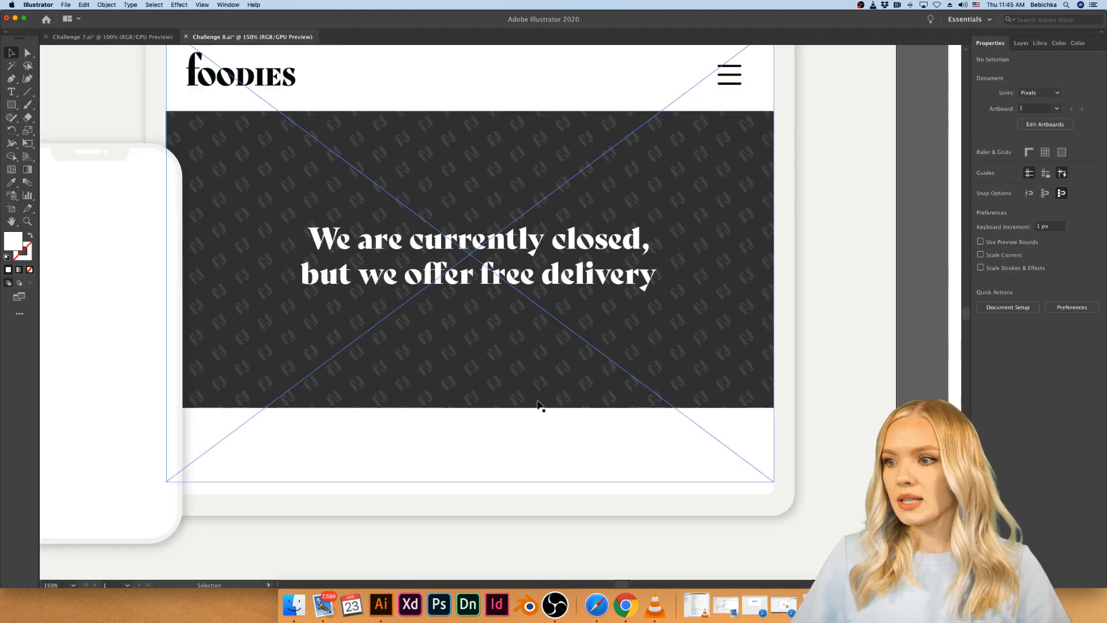
- Add a text frame about 93 by 18 px beside the Foodies logo in the tablet header and set its font size to 10 pt
{"action": "scroll", "coordinate": [540, 406], "scroll_direction": "up", "scroll_amount": 4}
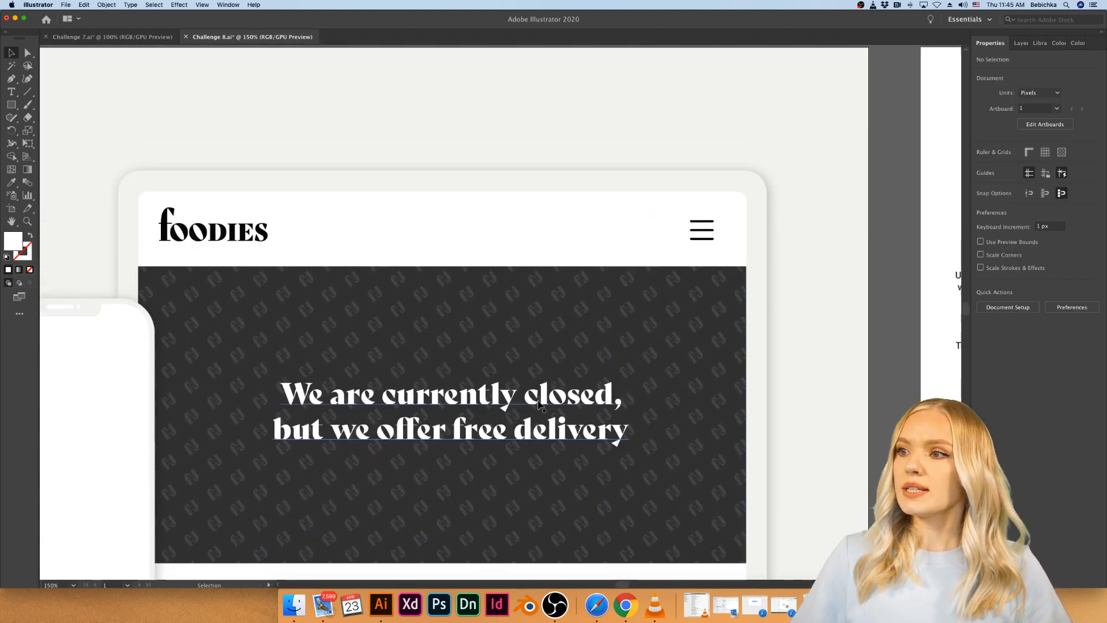
{"action": "left_click", "coordinate": [11, 92]}
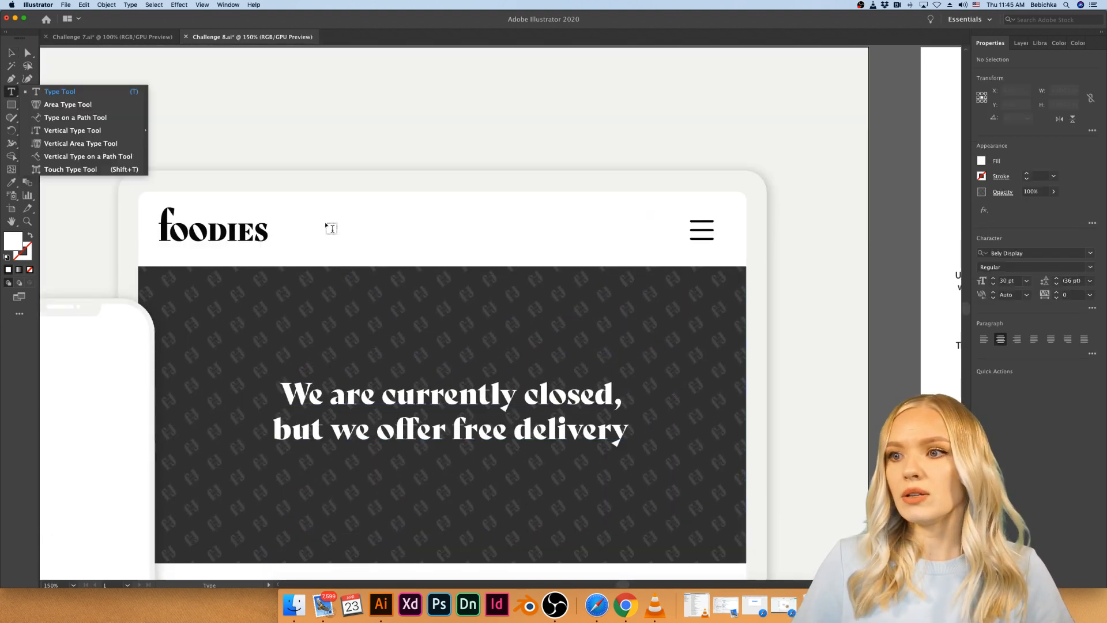
{"action": "left_click", "coordinate": [70, 93]}
{"action": "left_click_drag", "start_coordinate": [311, 222], "coordinate": [402, 239]}
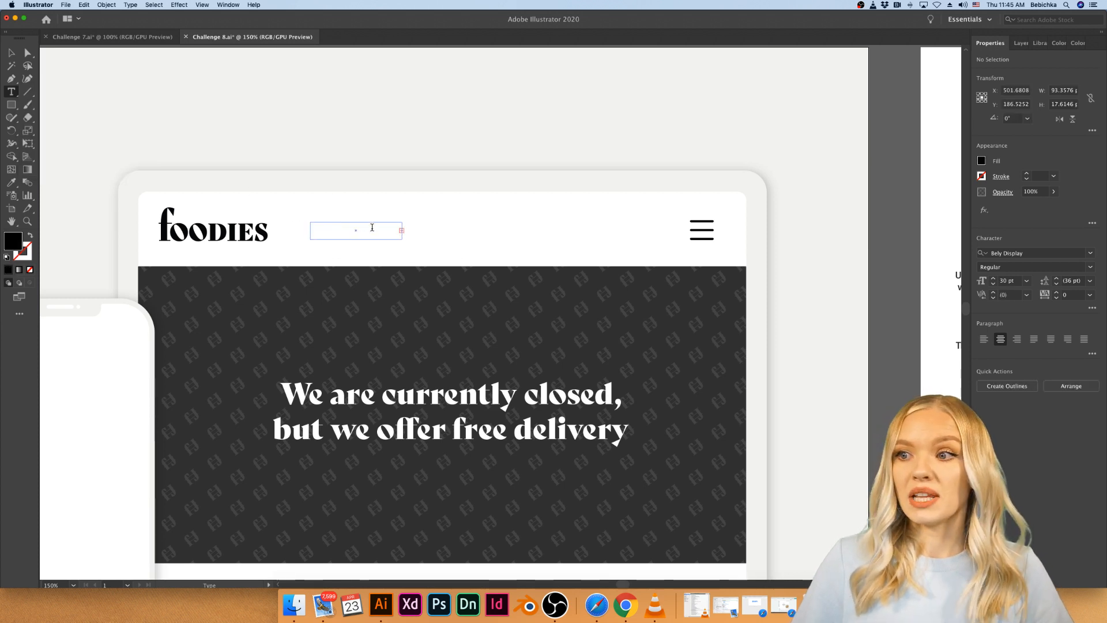
{"action": "left_click", "coordinate": [1027, 281]}
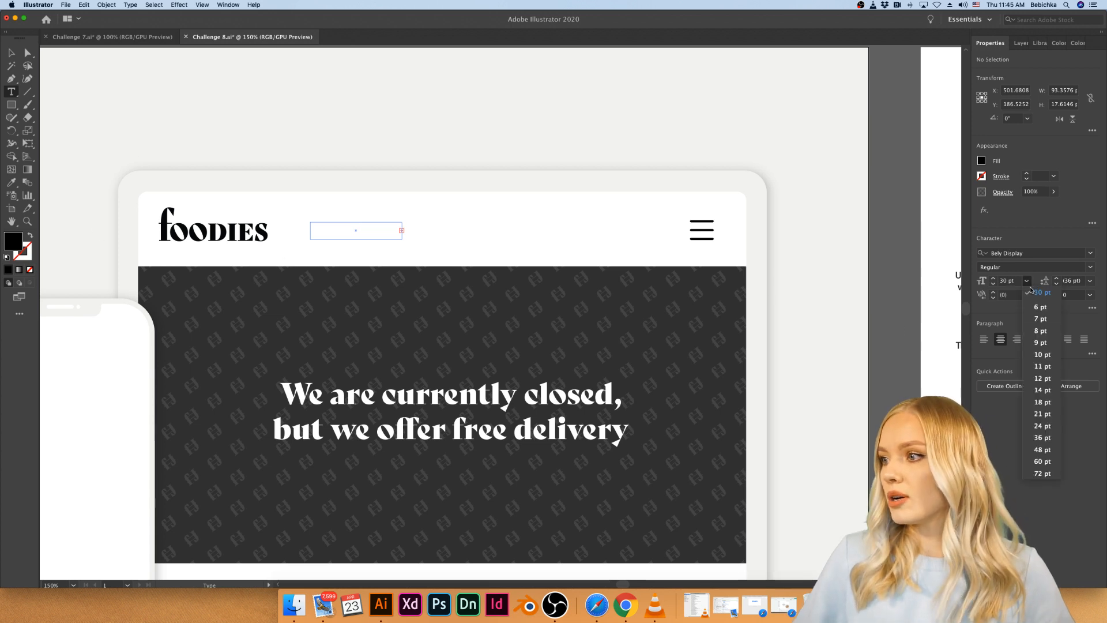
{"action": "left_click", "coordinate": [1042, 354]}
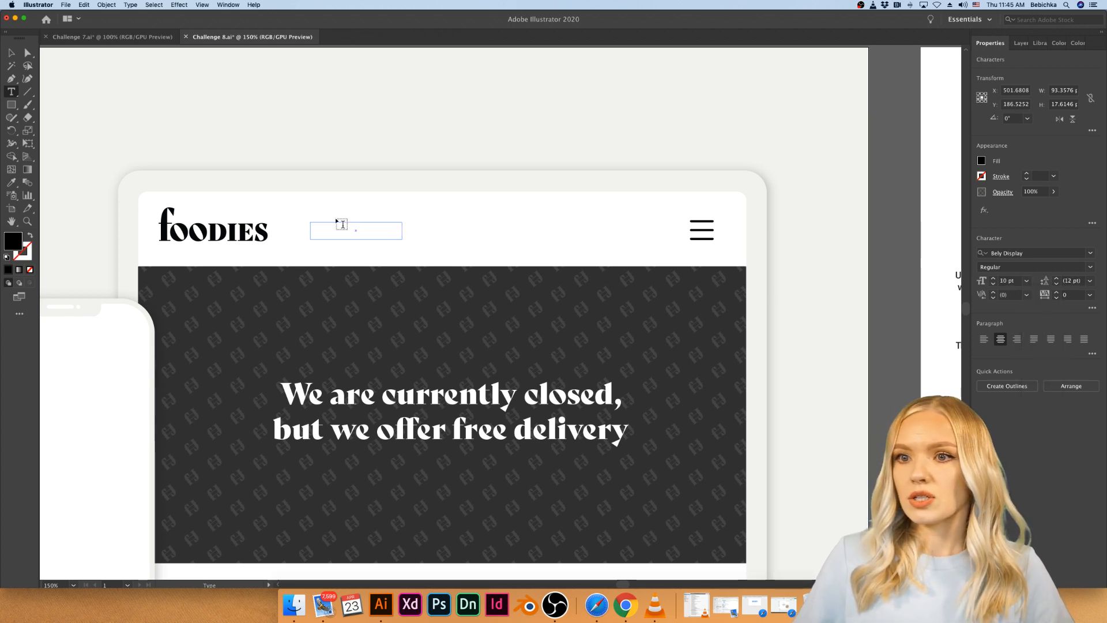
- Check the brief's typefaces and set the empty header text frame's font to Acumin Variable Concept Condensed Semibold
{"action": "scroll", "coordinate": [266, 288], "scroll_direction": "right", "scroll_amount": 10}
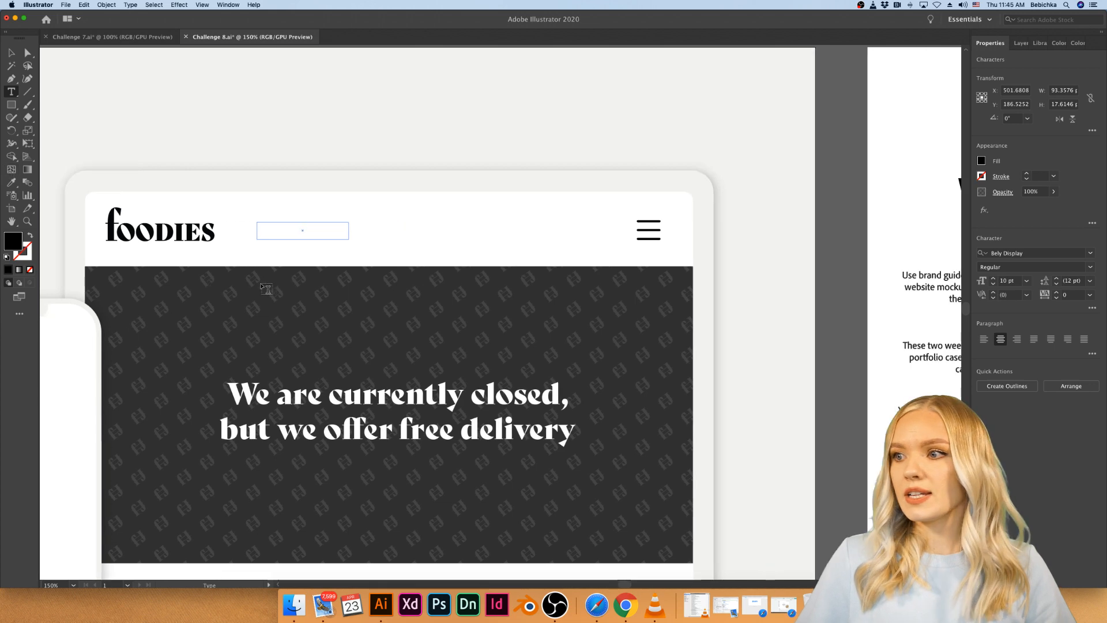
{"action": "scroll", "coordinate": [266, 288], "scroll_direction": "down", "scroll_amount": 3}
{"action": "scroll", "coordinate": [266, 288], "scroll_direction": "right", "scroll_amount": 3}
{"action": "scroll", "coordinate": [757, 513], "scroll_direction": "down", "scroll_amount": 3}
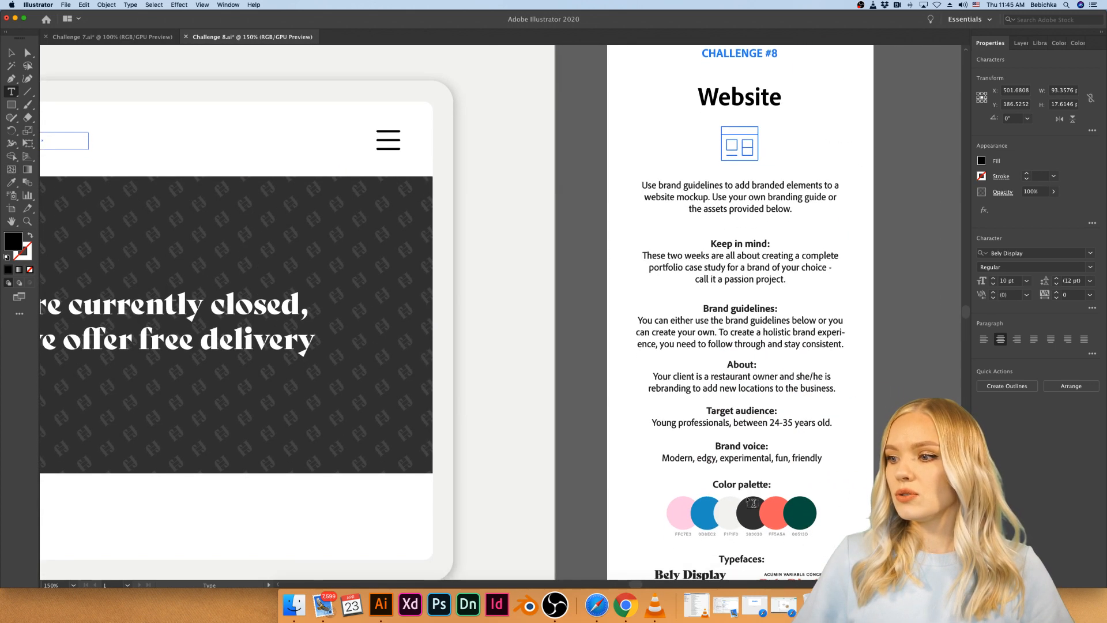
{"action": "scroll", "coordinate": [685, 549], "scroll_direction": "left", "scroll_amount": 12}
{"action": "scroll", "coordinate": [628, 534], "scroll_direction": "up", "scroll_amount": 4}
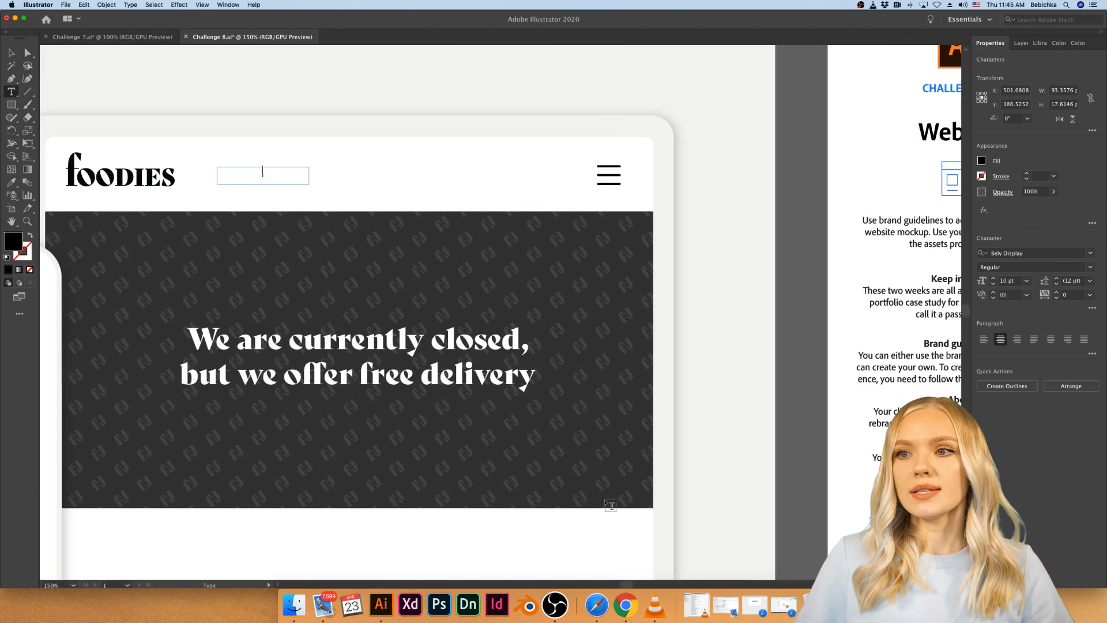
{"action": "left_click", "coordinate": [1056, 255]}
{"action": "type", "text": "a"}
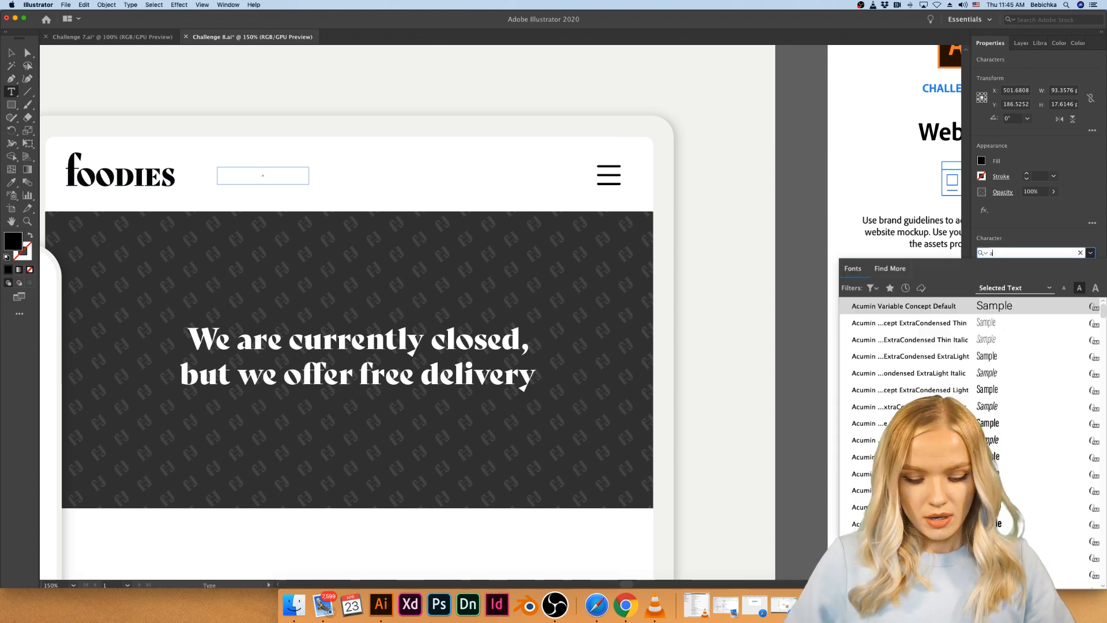
{"action": "type", "text": "cumi"}
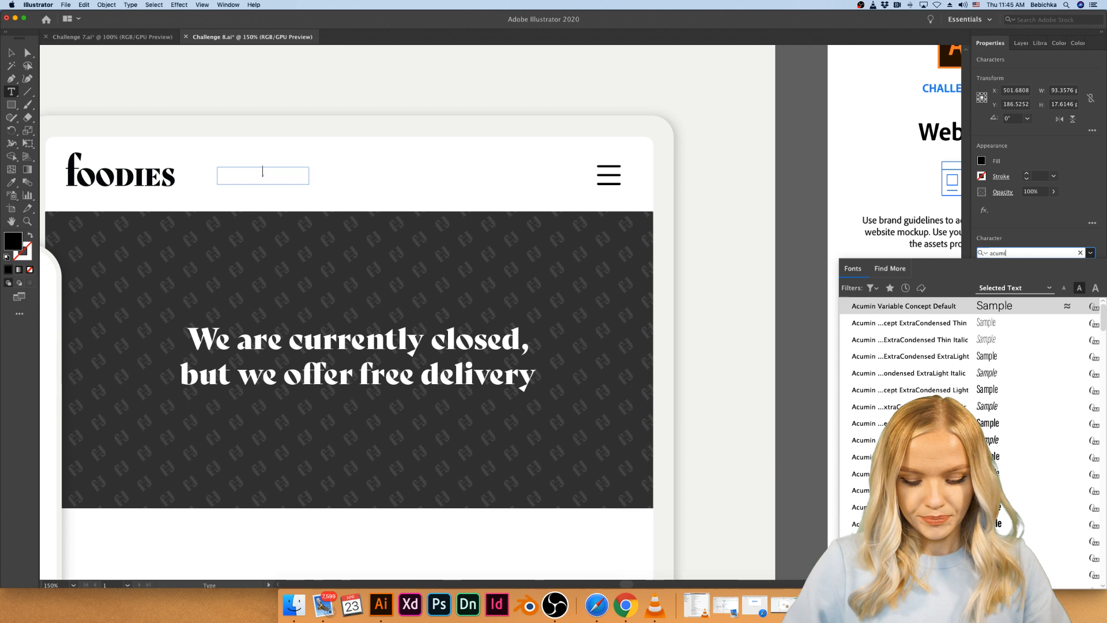
{"action": "type", "text": "n"}
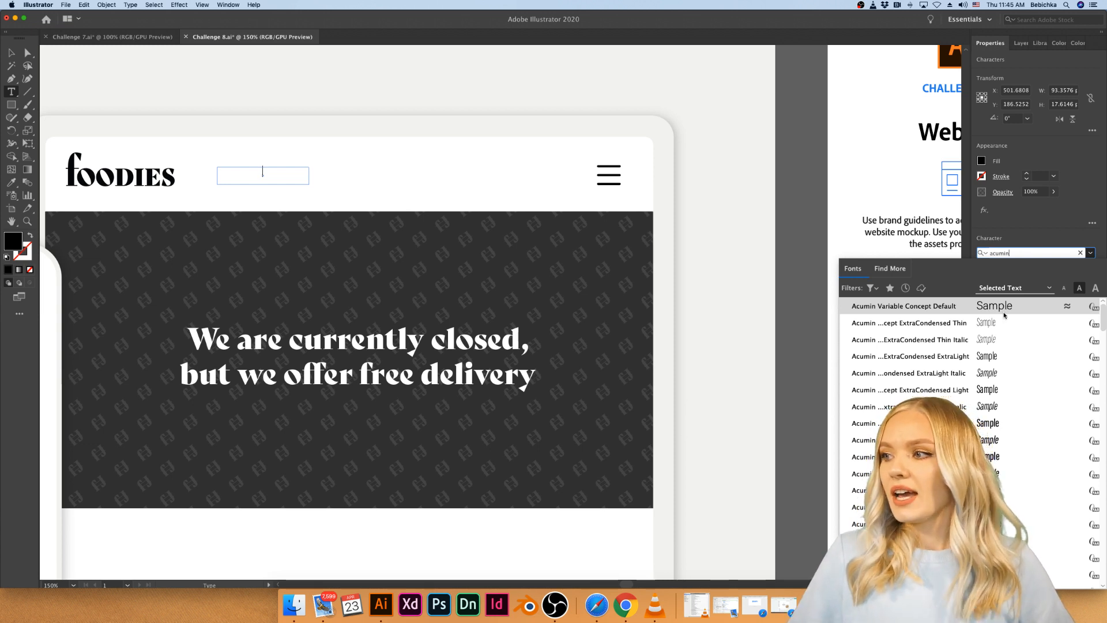
{"action": "scroll", "coordinate": [1015, 427], "scroll_direction": "down", "scroll_amount": 10}
{"action": "scroll", "coordinate": [1015, 440], "scroll_direction": "up", "scroll_amount": 2}
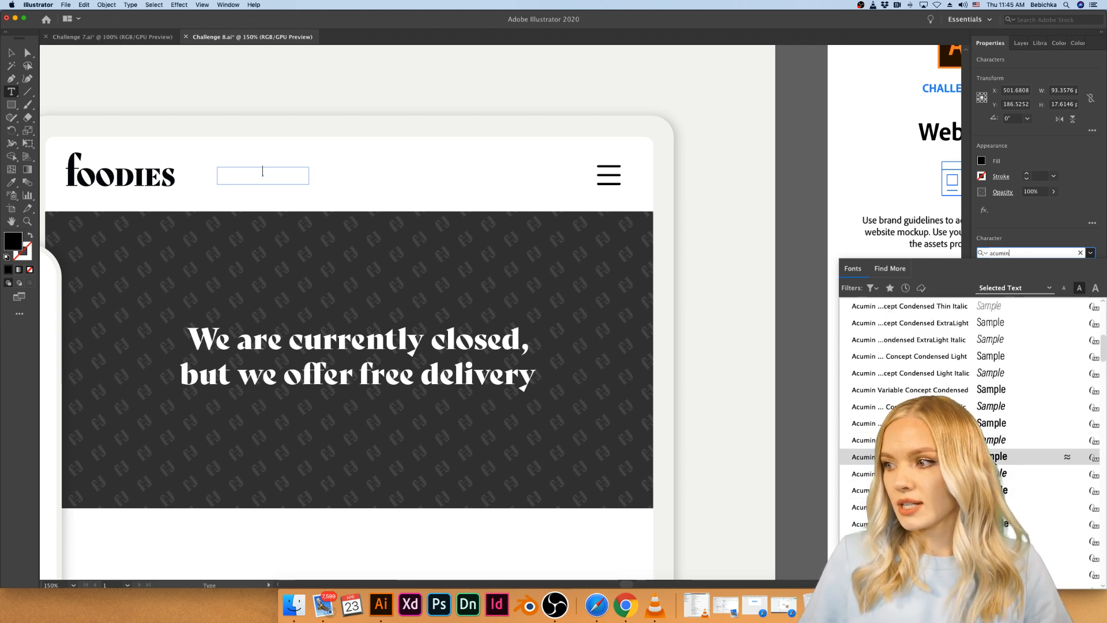
{"action": "left_click", "coordinate": [1015, 456]}
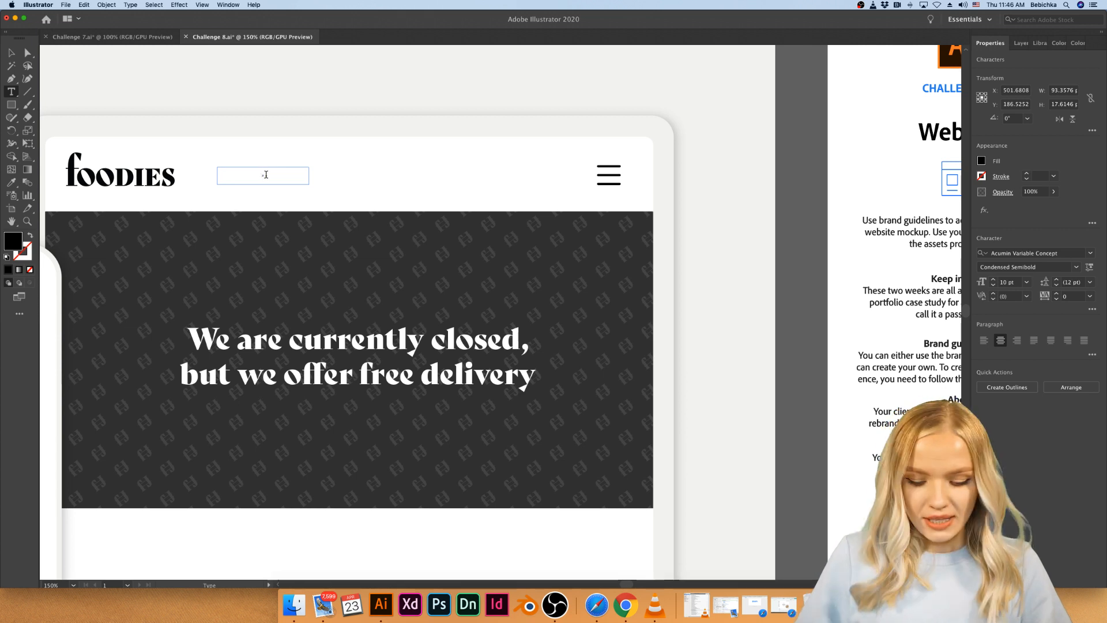
- Enter MENU in the header text frame and set its font style to Regular
{"action": "type", "text": "MENU"}
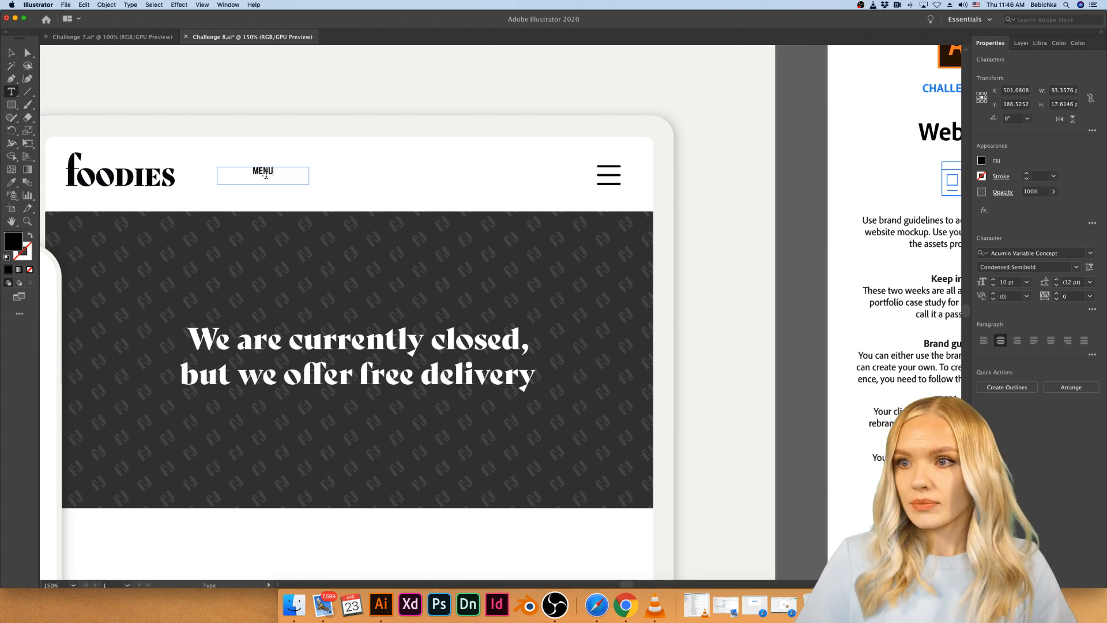
{"action": "left_click_drag", "start_coordinate": [273, 171], "coordinate": [240, 170]}
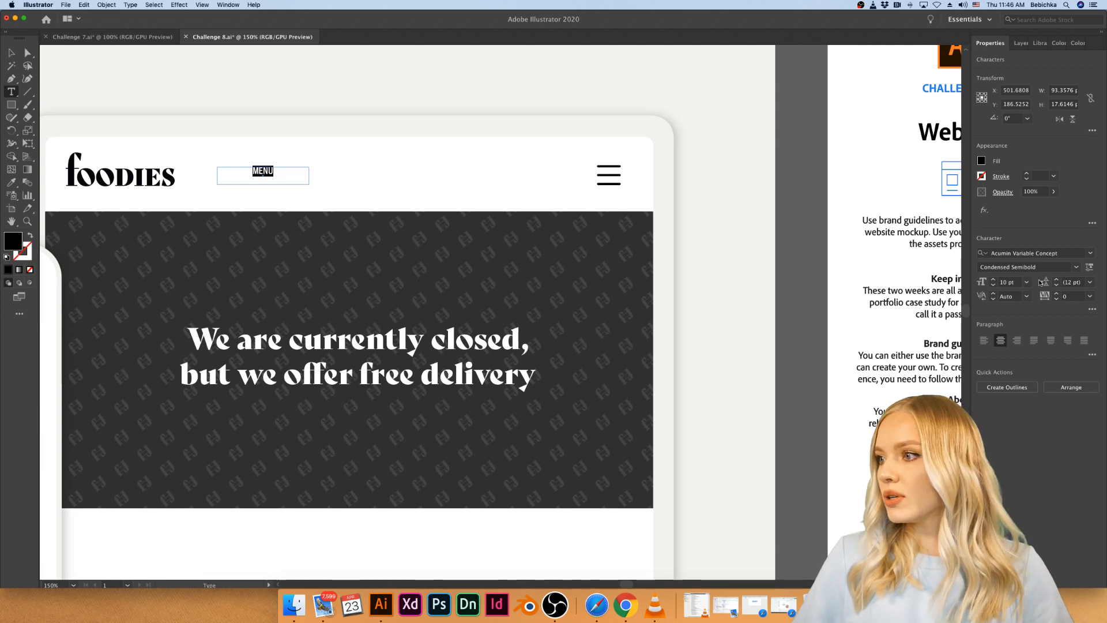
{"action": "left_click", "coordinate": [1079, 271]}
{"action": "scroll", "coordinate": [1003, 346], "scroll_direction": "down", "scroll_amount": 5}
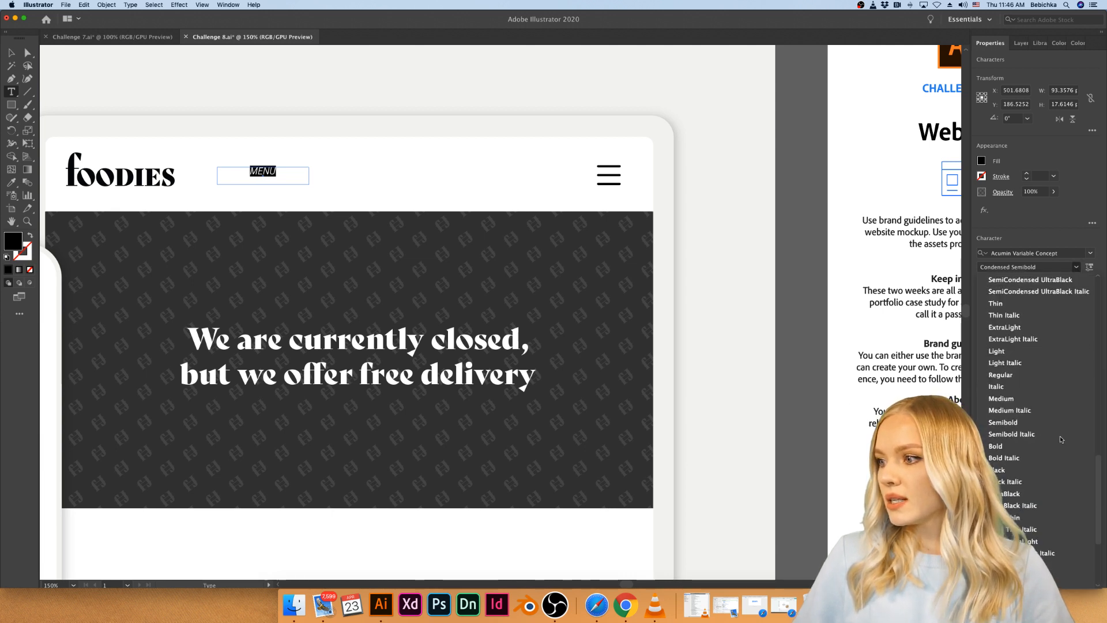
{"action": "scroll", "coordinate": [1004, 326], "scroll_direction": "up", "scroll_amount": 4}
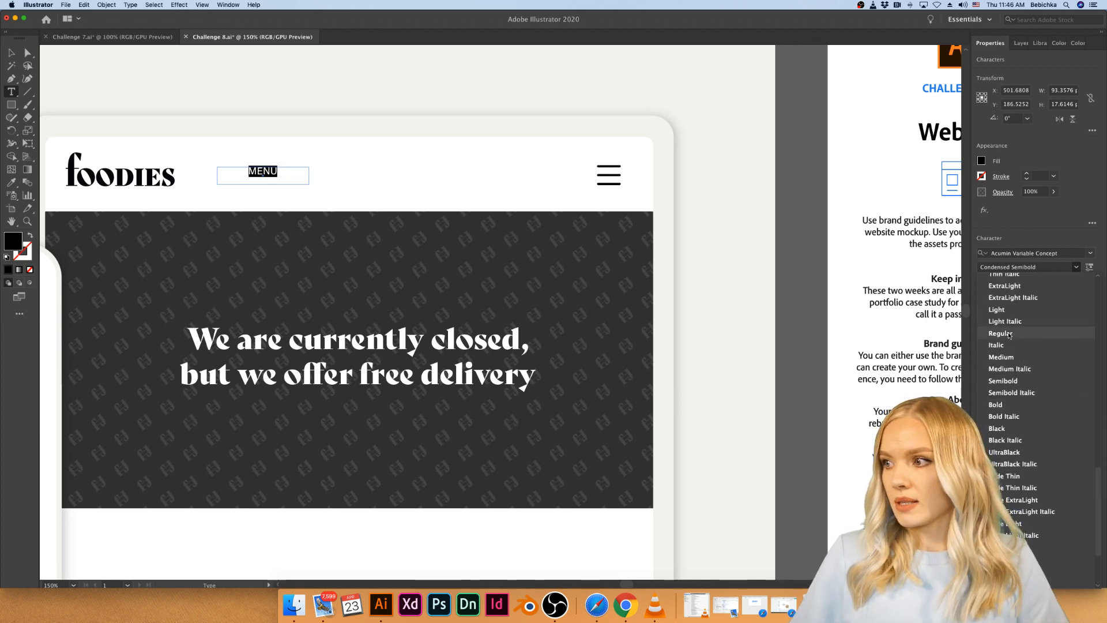
{"action": "left_click", "coordinate": [1007, 334]}
- Move the MENU label down about 4 px in the header and set its tracking to 100
{"action": "left_click", "coordinate": [11, 52]}
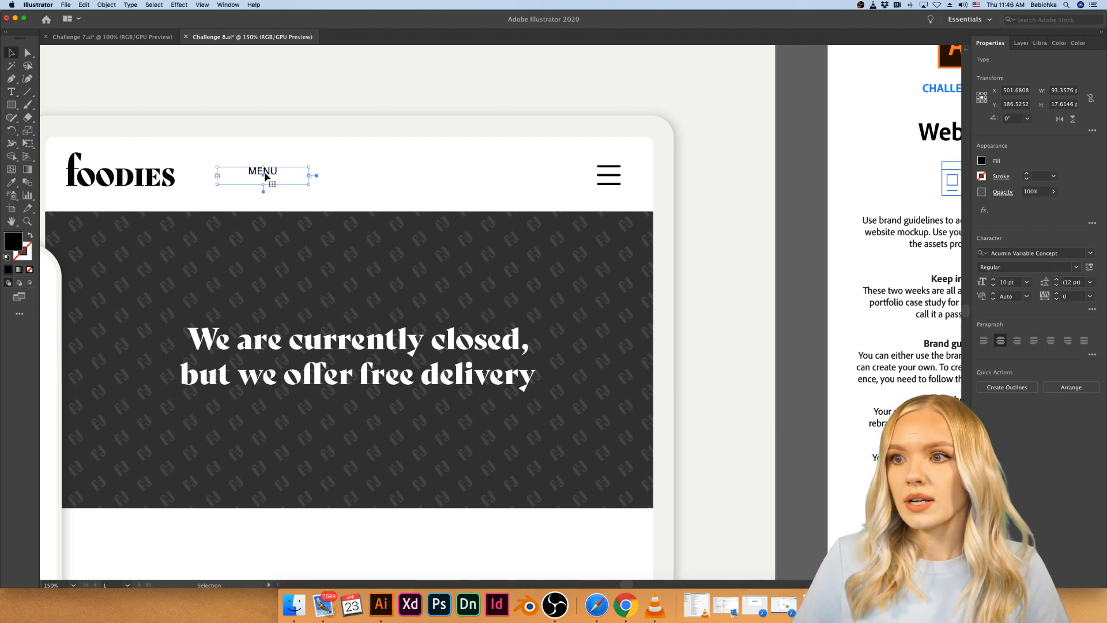
{"action": "left_click_drag", "start_coordinate": [275, 171], "coordinate": [271, 176]}
{"action": "left_click", "coordinate": [302, 119]}
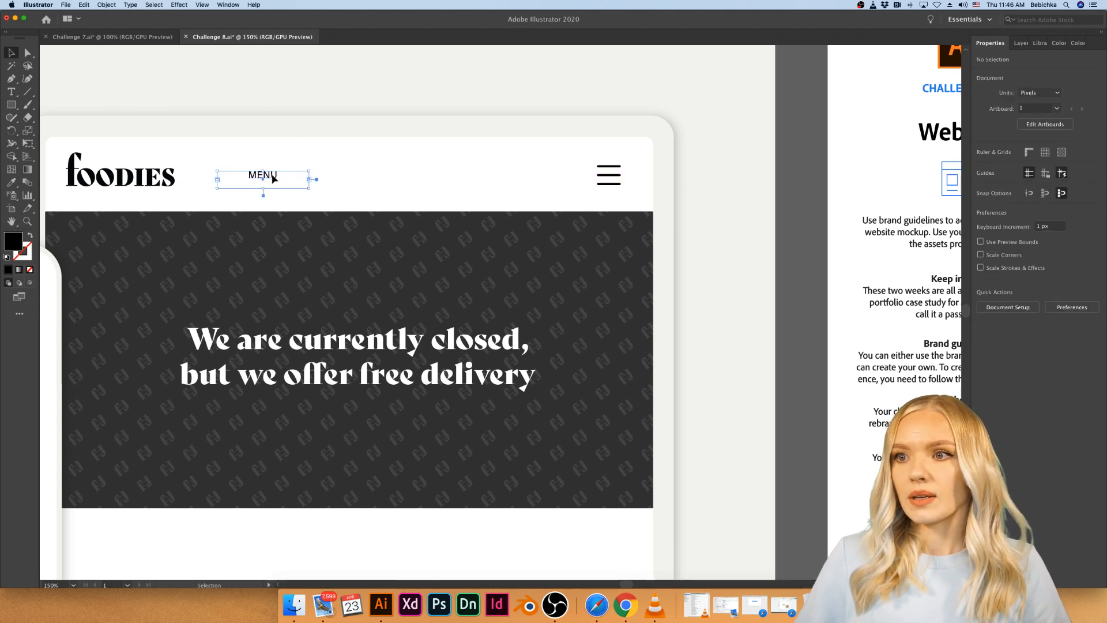
{"action": "double_click", "coordinate": [272, 175]}
{"action": "key", "text": "super+a"}
{"action": "left_click", "coordinate": [1090, 296]}
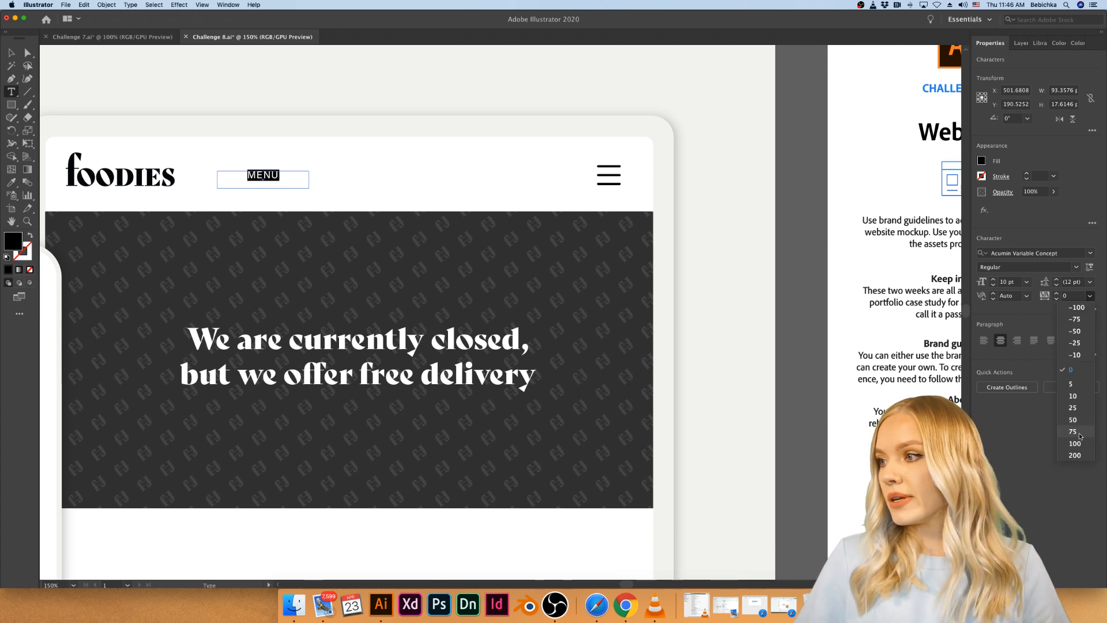
{"action": "left_click", "coordinate": [1080, 445]}
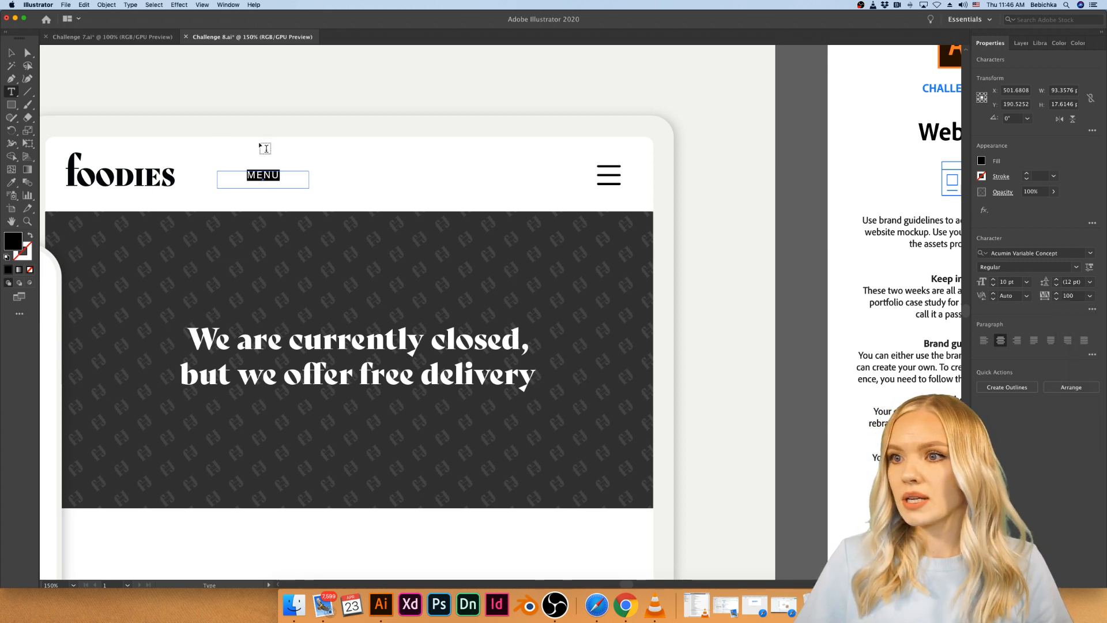
- Duplicate the MENU label horizontally to about X 590 px and select the copy's text for editing
{"action": "left_click", "coordinate": [12, 53]}
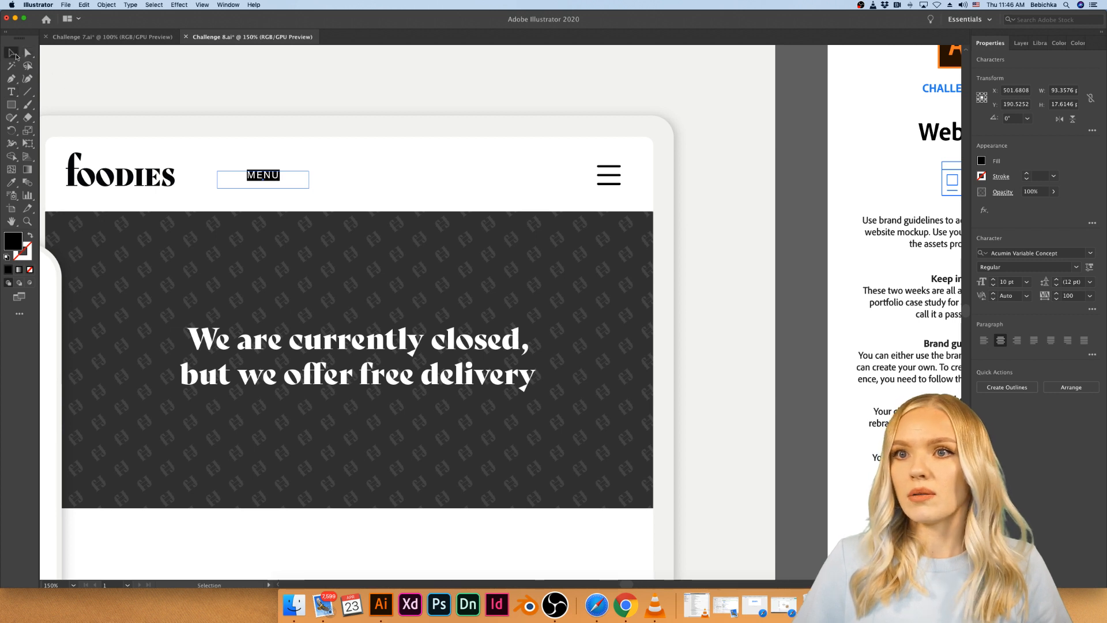
{"action": "left_click_drag", "start_coordinate": [282, 177], "coordinate": [368, 179]}
{"action": "double_click", "coordinate": [355, 176]}
{"action": "double_click", "coordinate": [356, 175]}
{"action": "type", "text": "C"}
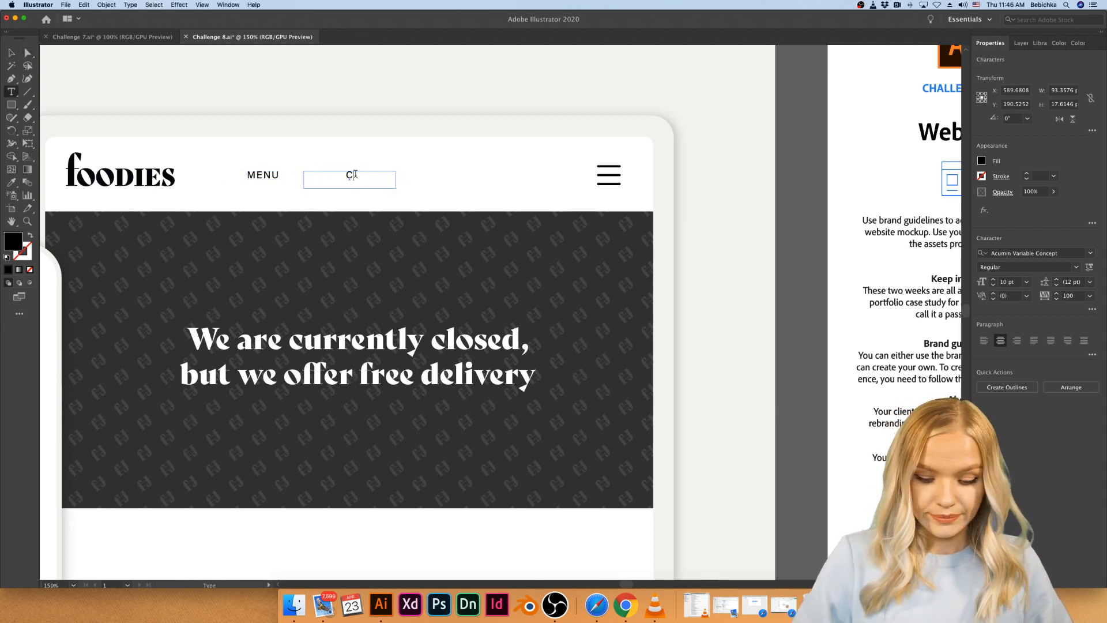
{"action": "type", "text": "ONTACT"}
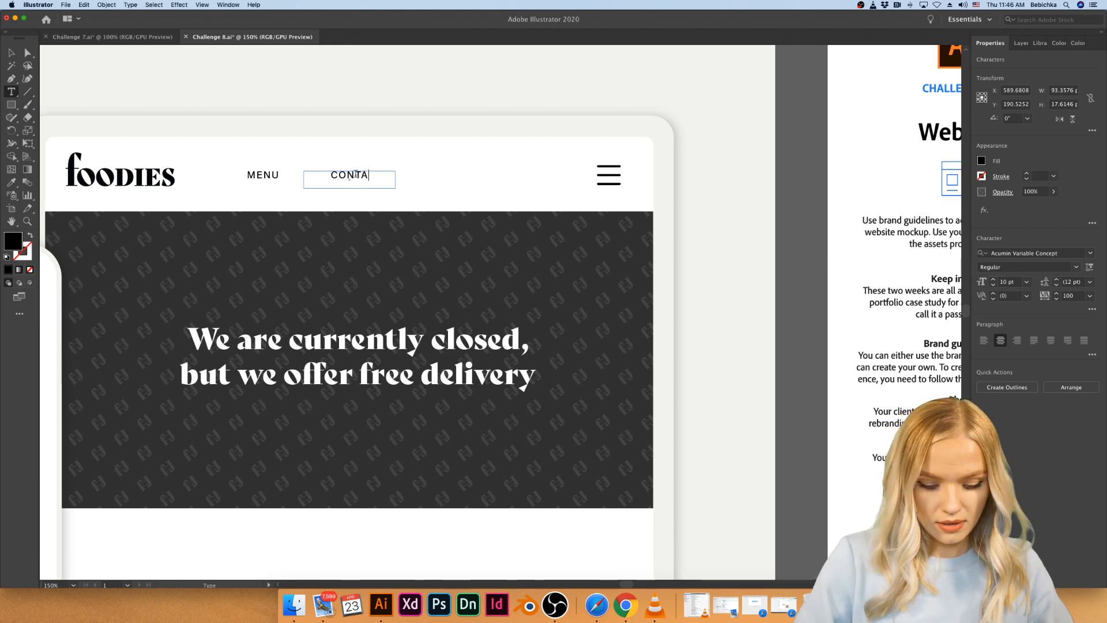
{"action": "key", "text": "BackSpace"}
{"action": "key", "text": "BackSpace"}
{"action": "key", "text": "BackSpace"}
{"action": "key", "text": "BackSpace"}
{"action": "key", "text": "BackSpace"}
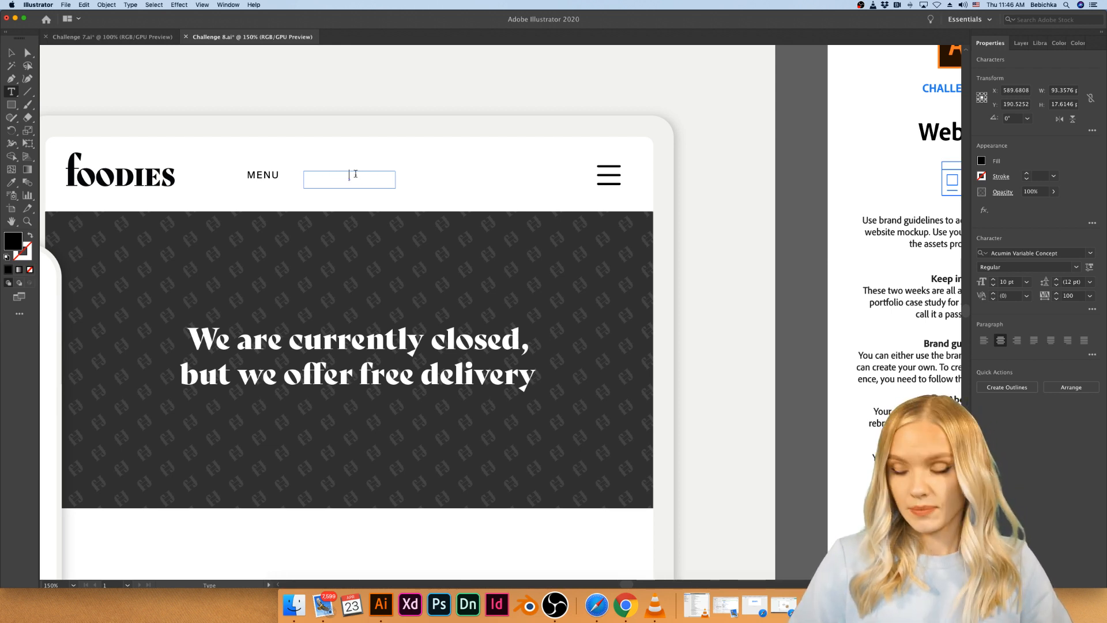
- Enter LOCATIONS as the text of the second header label
{"action": "type", "text": "ATIONS"}
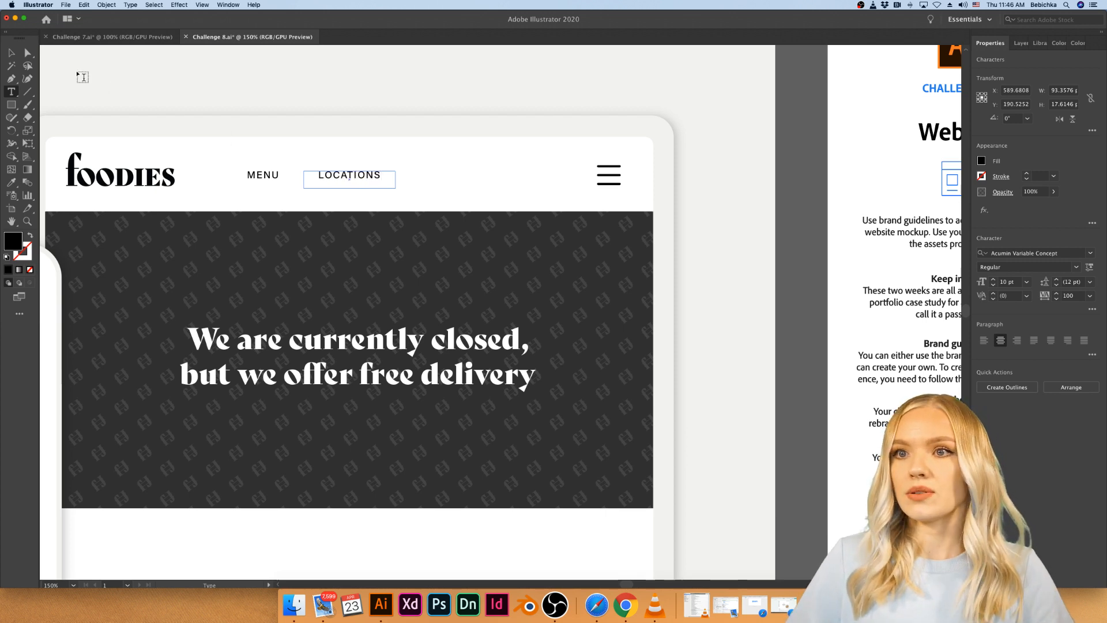
{"action": "left_click", "coordinate": [11, 52]}
- Duplicate the LOCATIONS label horizontally to about X 693 px and replace the copy's text with NEWS
{"action": "left_click_drag", "start_coordinate": [370, 178], "coordinate": [471, 178]}
{"action": "double_click", "coordinate": [470, 175]}
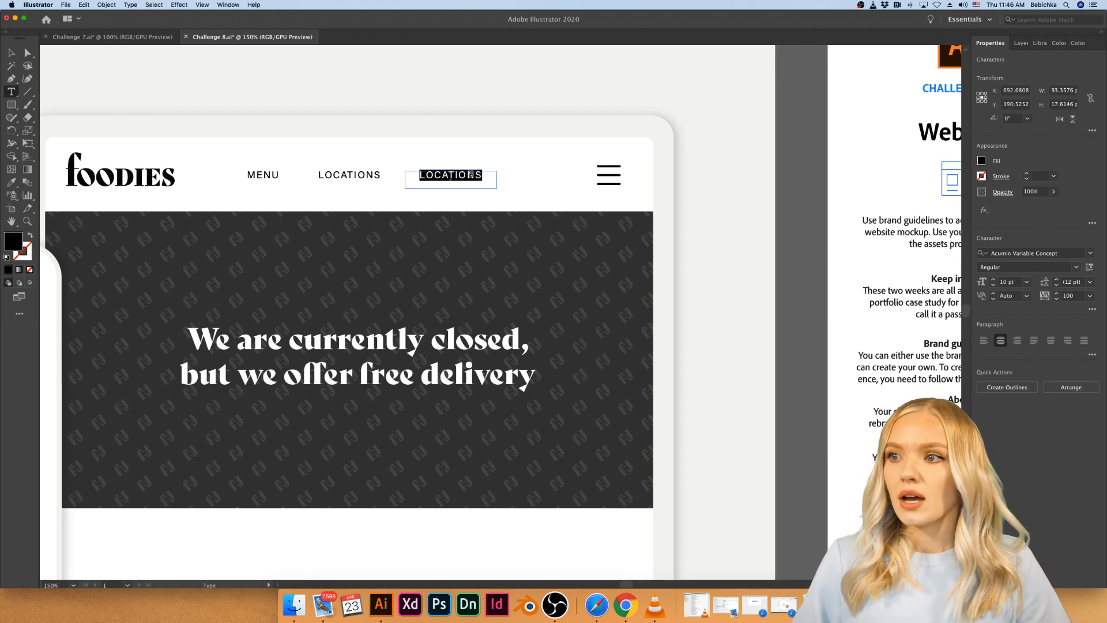
{"action": "type", "text": "NEWS"}
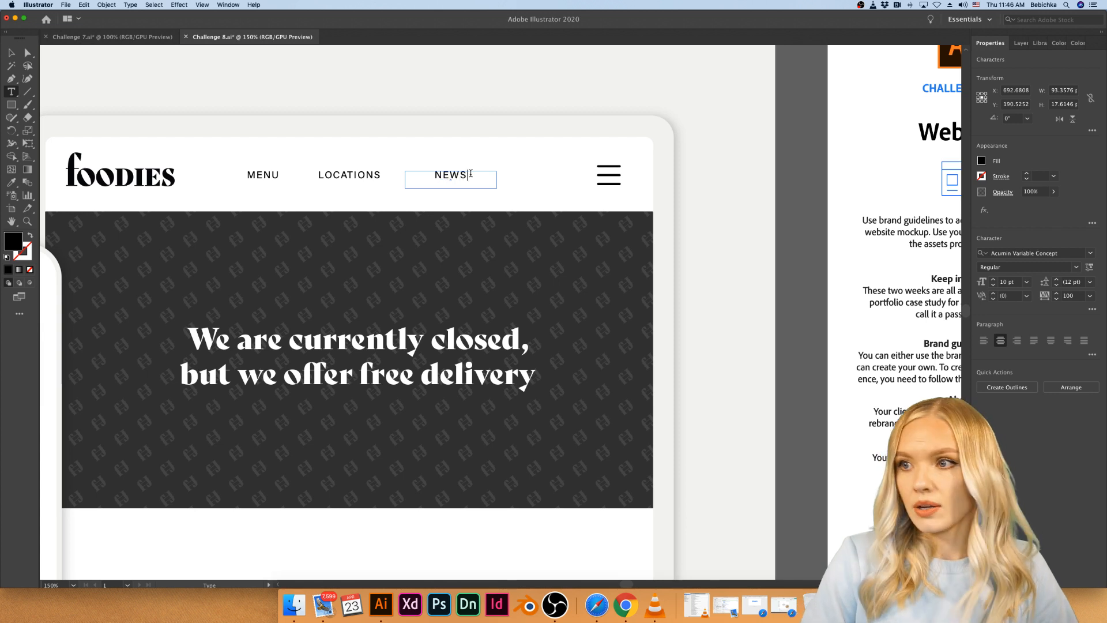
{"action": "key", "text": "Escape"}
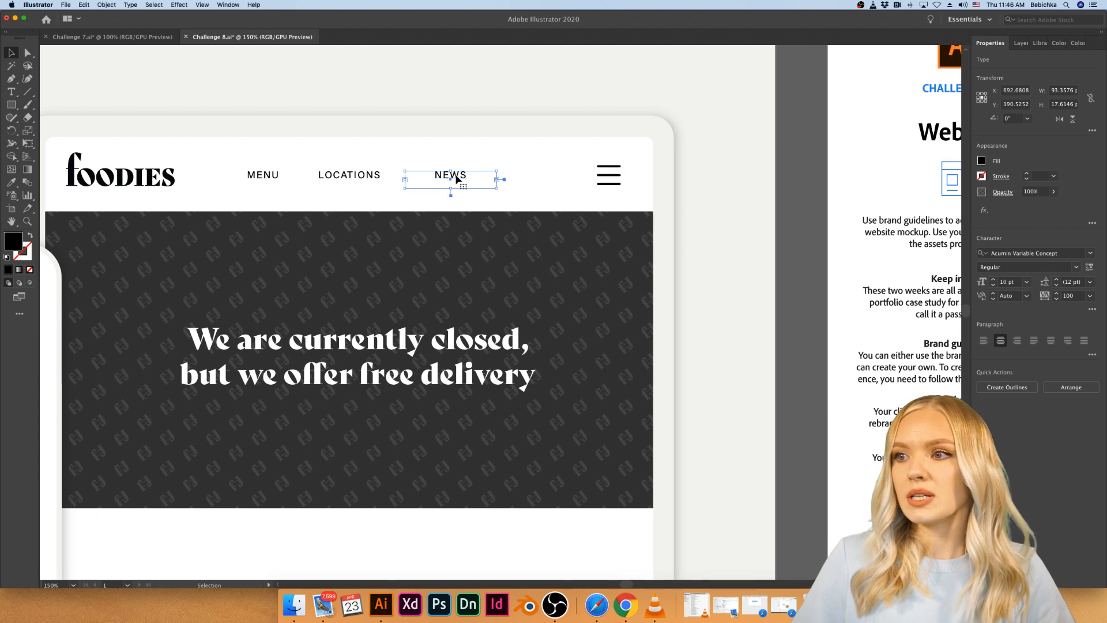
- Space out the header labels by moving LOCATIONS to about X 598 px and NEWS to about X 731, Y 195 px
{"action": "left_click_drag", "start_coordinate": [376, 180], "coordinate": [382, 181]}
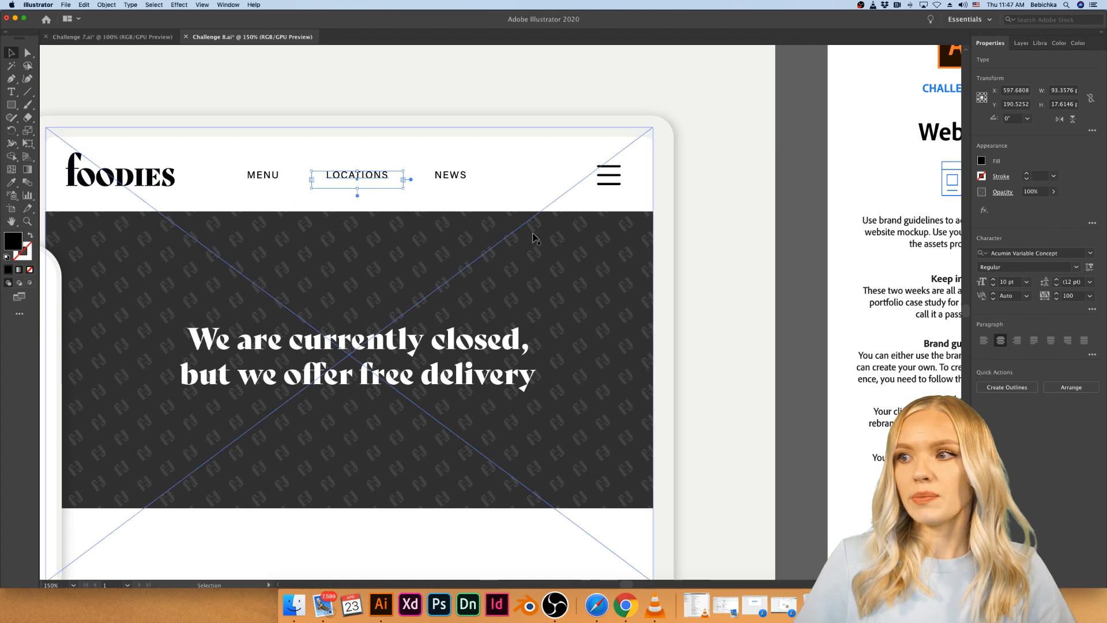
{"action": "scroll", "coordinate": [740, 251], "scroll_direction": "down", "scroll_amount": 2}
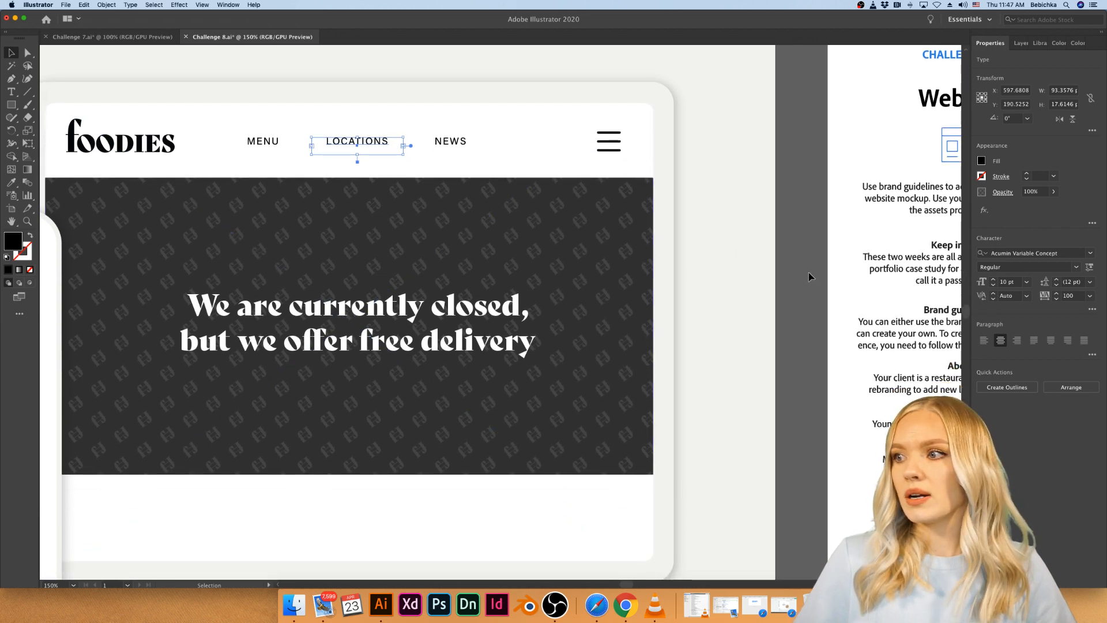
{"action": "scroll", "coordinate": [809, 276], "scroll_direction": "left", "scroll_amount": 3}
{"action": "left_click_drag", "start_coordinate": [510, 146], "coordinate": [548, 149]}
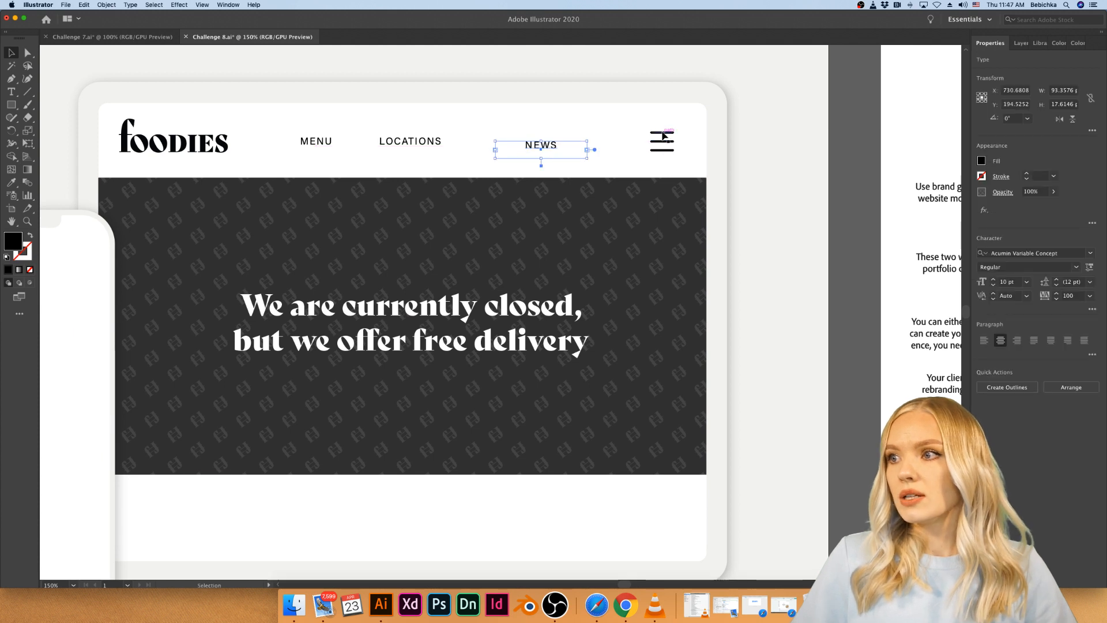
- Isolate the hamburger icon's group, select its three lines and distribute their vertical spacing evenly
{"action": "left_click", "coordinate": [665, 138]}
{"action": "double_click", "coordinate": [663, 134]}
{"action": "left_click", "coordinate": [662, 133]}
{"action": "left_click", "coordinate": [664, 142], "text": "shift"}
{"action": "left_click", "coordinate": [666, 150], "text": "shift"}
{"action": "left_click", "coordinate": [666, 151], "text": "shift"}
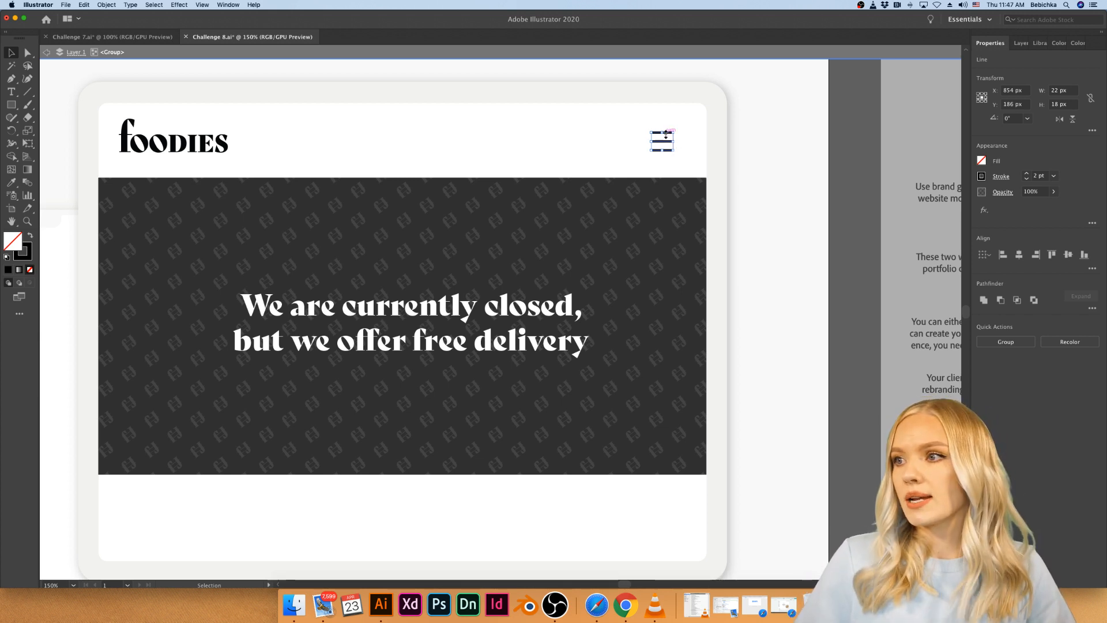
{"action": "left_click", "coordinate": [1092, 270]}
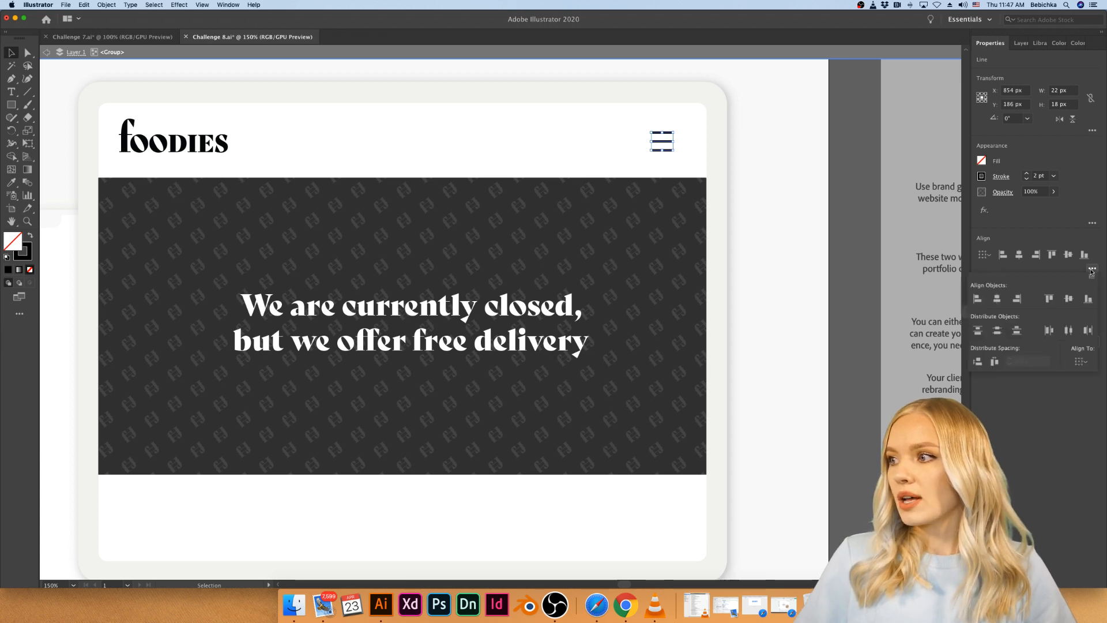
{"action": "left_click", "coordinate": [978, 362]}
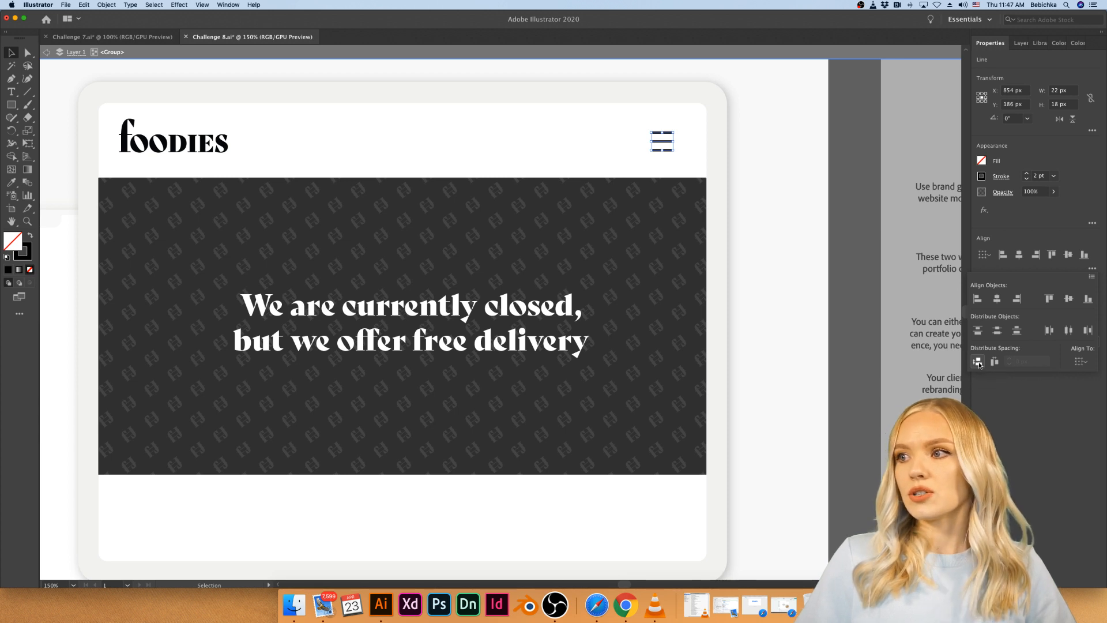
- Shift the MENU, LOCATIONS and NEWS labels right to span about 301 px of the header, and align their vertical centers
{"action": "double_click", "coordinate": [697, 145]}
{"action": "left_click_drag", "start_coordinate": [552, 148], "coordinate": [594, 146]}
{"action": "left_click_drag", "start_coordinate": [440, 146], "coordinate": [503, 145]}
{"action": "left_click_drag", "start_coordinate": [349, 144], "coordinate": [388, 146]}
{"action": "left_click", "coordinate": [483, 145], "text": "shift"}
{"action": "left_click", "coordinate": [600, 146], "text": "shift"}
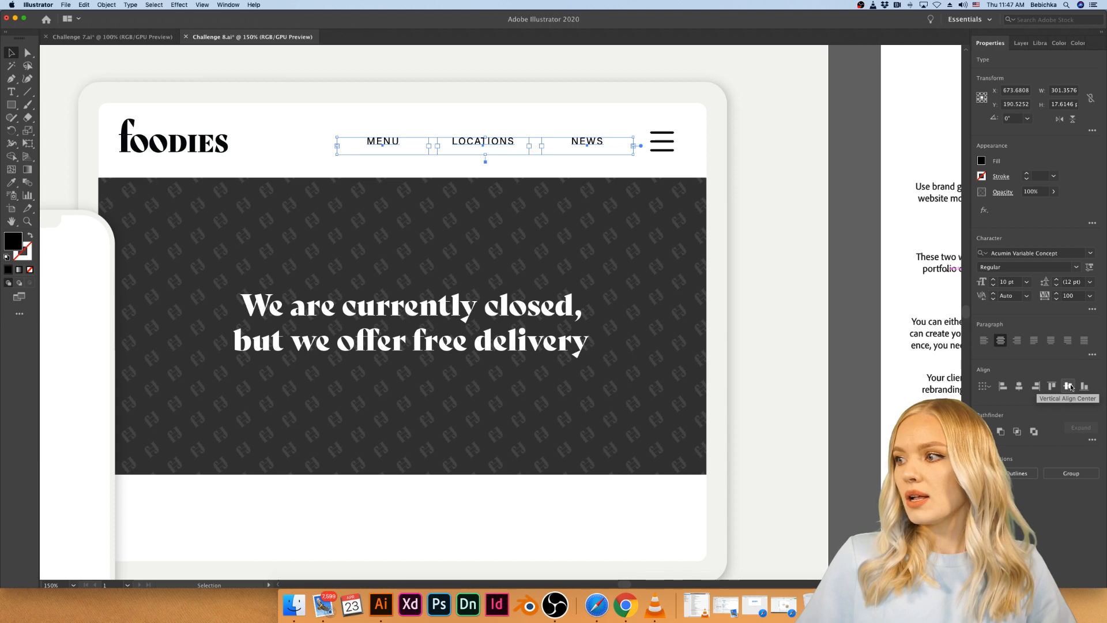
{"action": "left_click", "coordinate": [772, 249]}
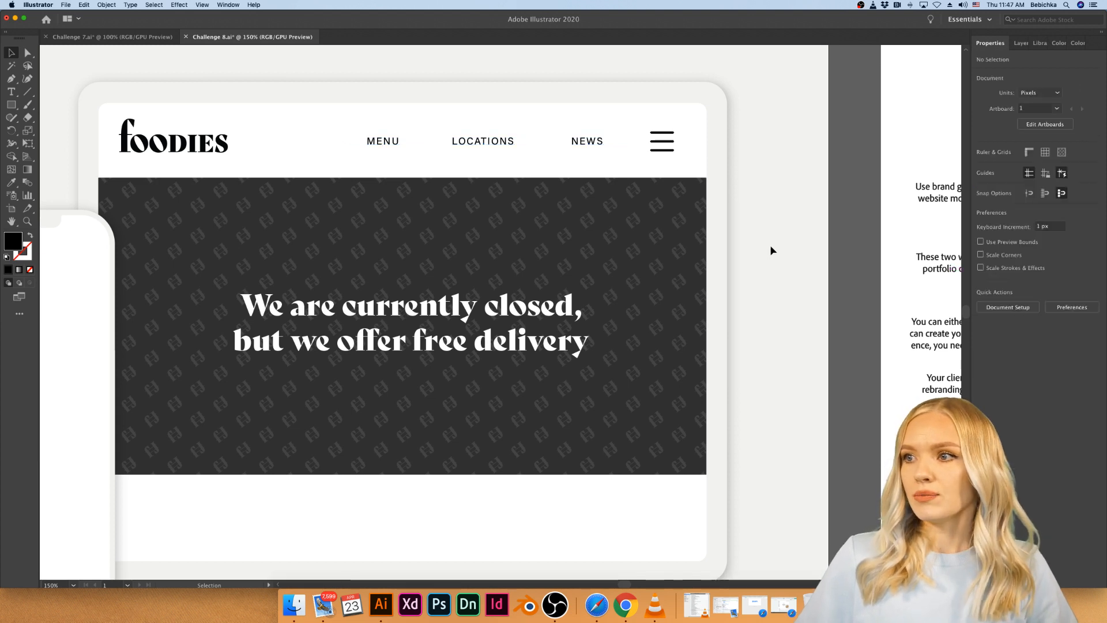
- Isolate the tablet group and nudge the foodies logo slightly right and up
{"action": "left_click", "coordinate": [218, 141]}
{"action": "double_click", "coordinate": [219, 141]}
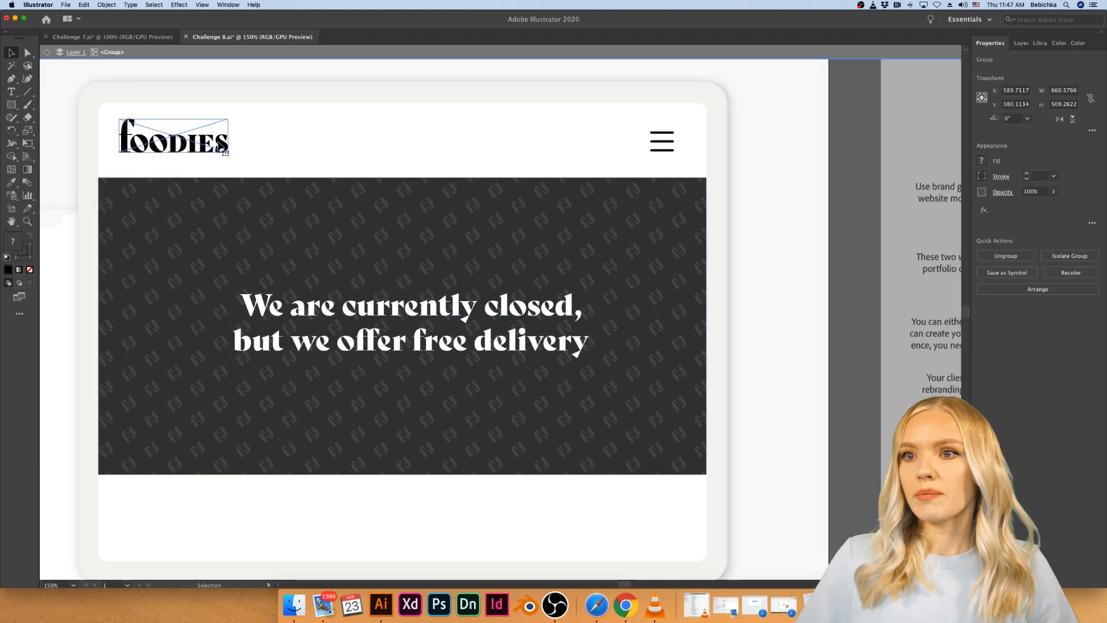
{"action": "left_click_drag", "start_coordinate": [221, 145], "coordinate": [223, 144]}
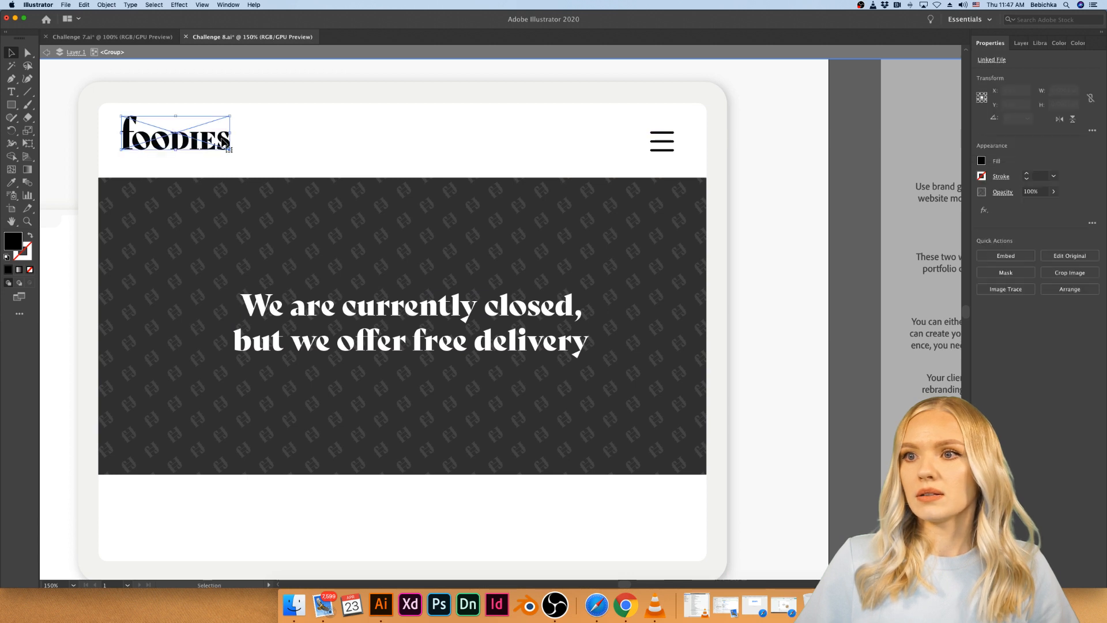
- Group the hamburger icon's three lines, then bottom-align the icon with the foodies logo
{"action": "left_click", "coordinate": [663, 138]}
{"action": "left_click", "coordinate": [663, 133], "text": "shift"}
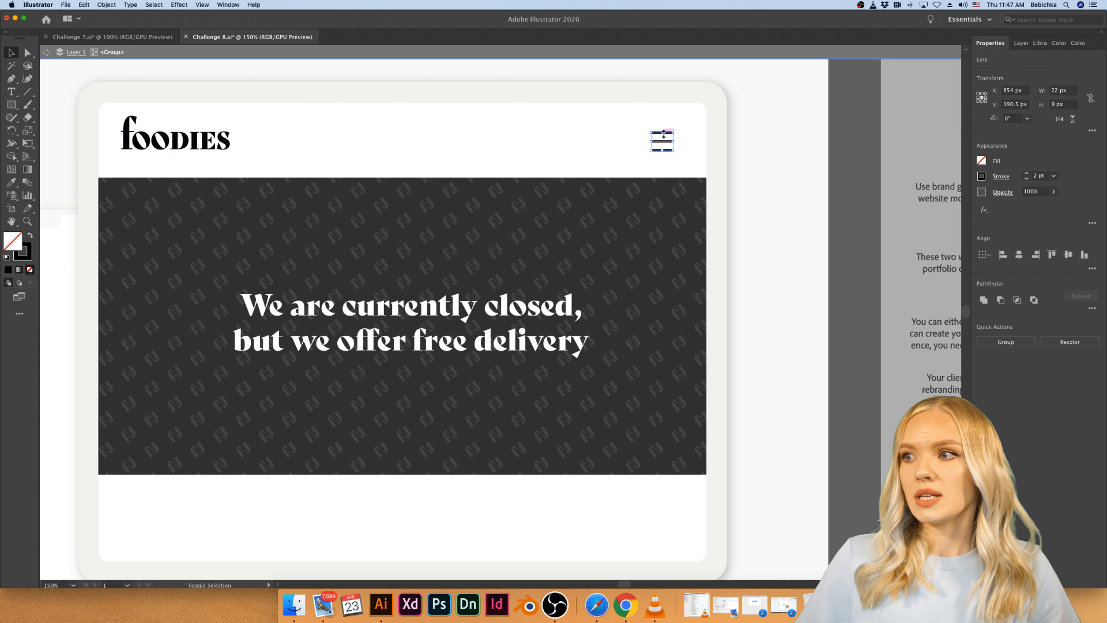
{"action": "key", "text": "super+g"}
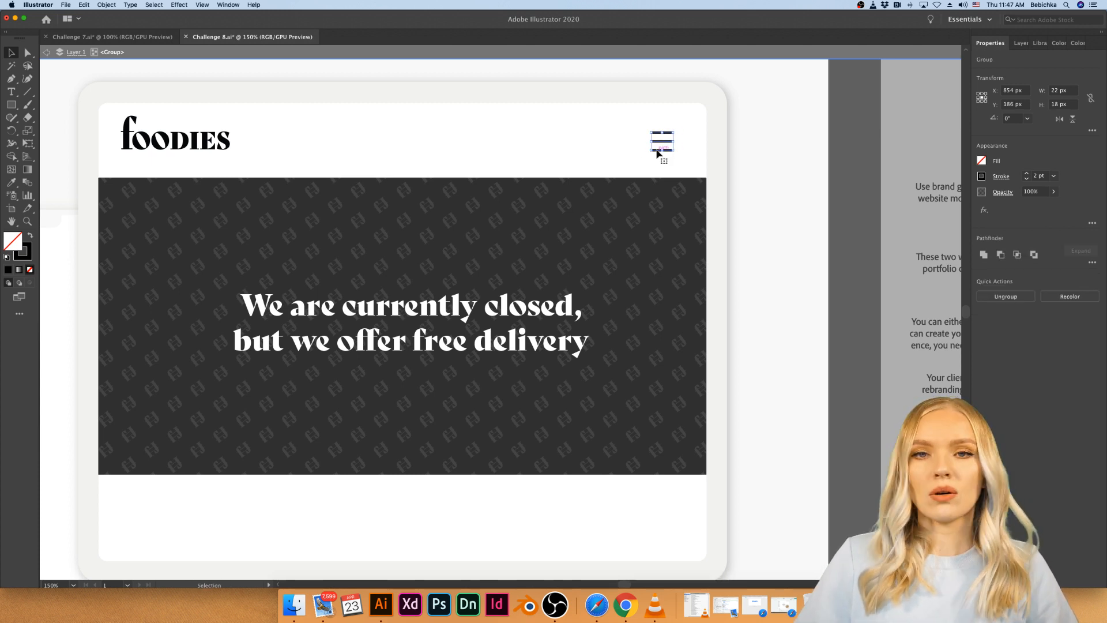
{"action": "left_click", "coordinate": [209, 148], "text": "shift"}
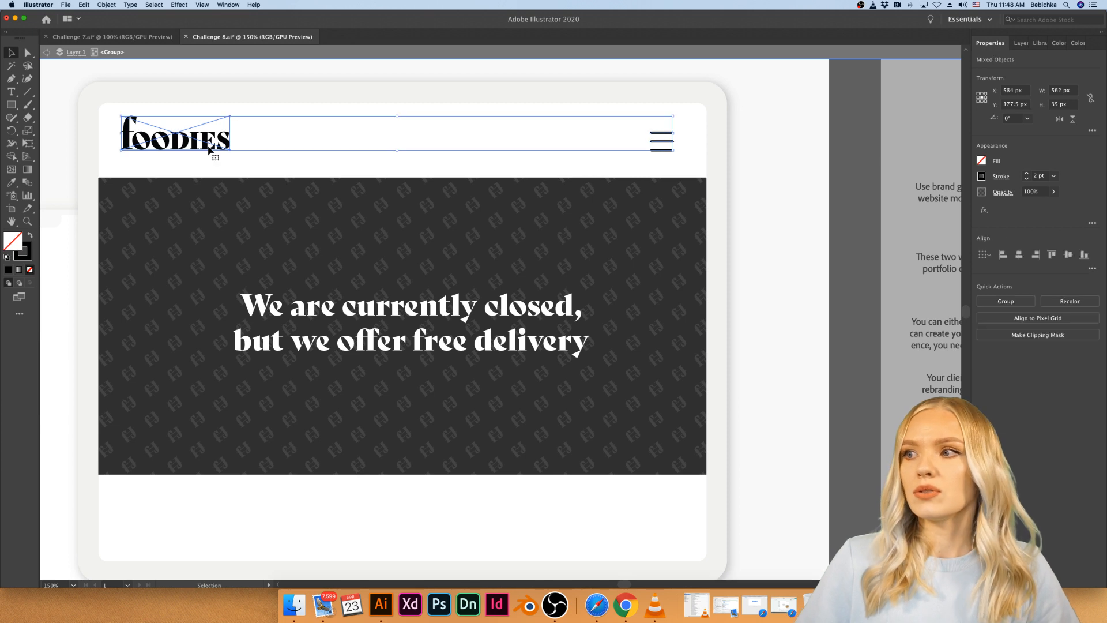
{"action": "left_click", "coordinate": [1084, 254]}
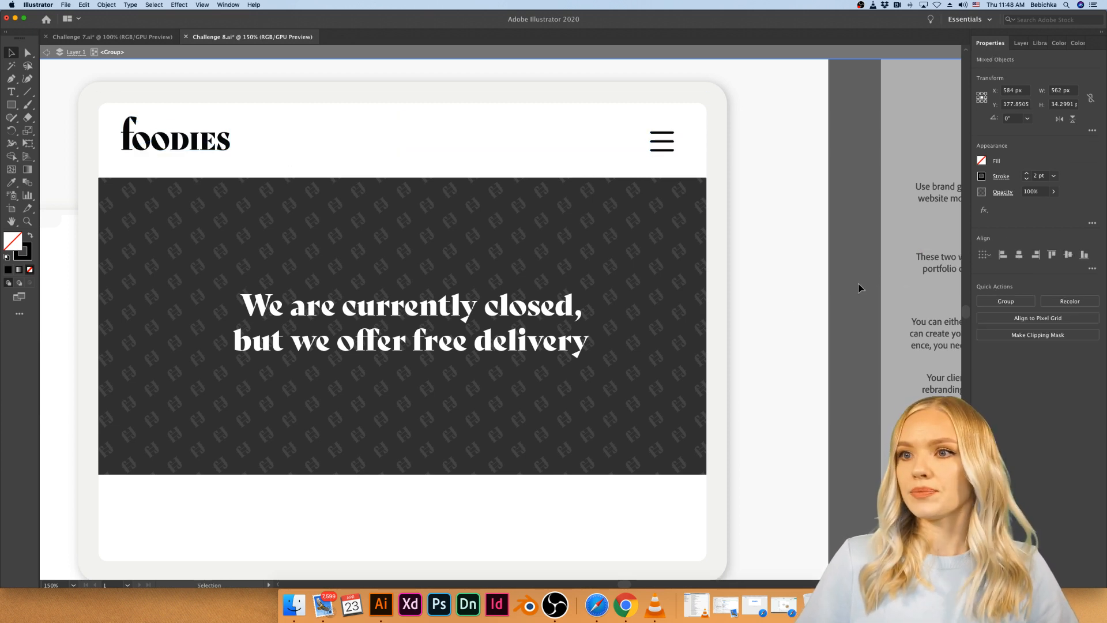
{"action": "left_click", "coordinate": [836, 297]}
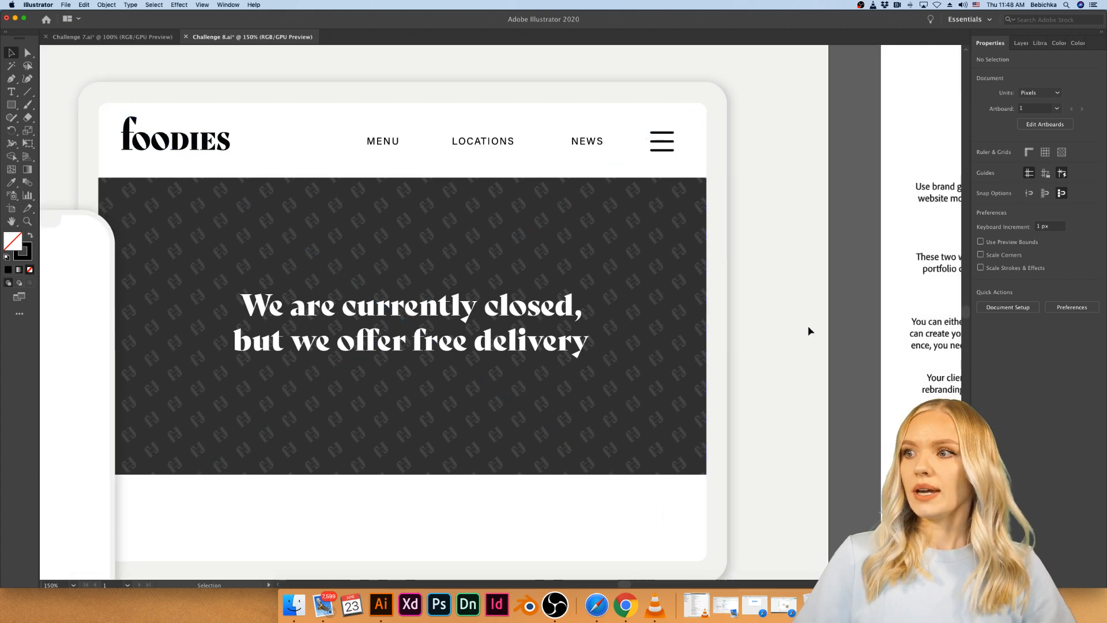
- Nudge the NEWS label slightly left to even out the spacing between the header labels
{"action": "key", "text": "super+1"}
{"action": "left_click_drag", "start_coordinate": [666, 203], "coordinate": [663, 203]}
{"action": "left_click", "coordinate": [817, 257]}
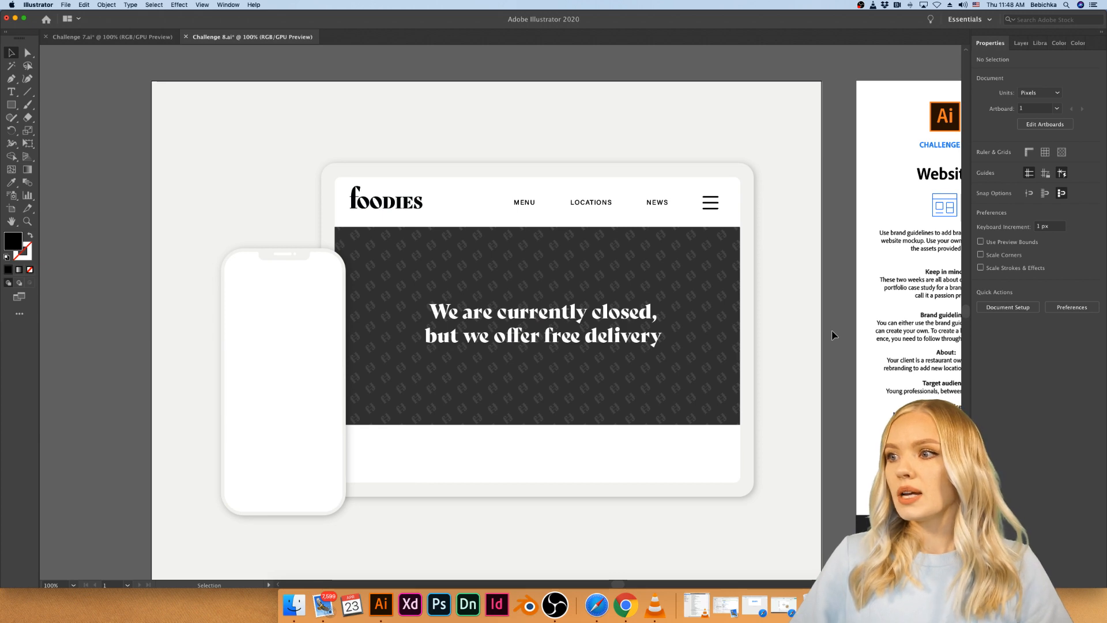
{"action": "scroll", "coordinate": [751, 341], "scroll_direction": "up", "scroll_amount": 1}
{"action": "scroll", "coordinate": [751, 342], "scroll_direction": "down", "scroll_amount": 1}
{"action": "scroll", "coordinate": [751, 342], "scroll_direction": "down", "scroll_amount": 2}
{"action": "scroll", "coordinate": [751, 341], "scroll_direction": "right", "scroll_amount": 2}
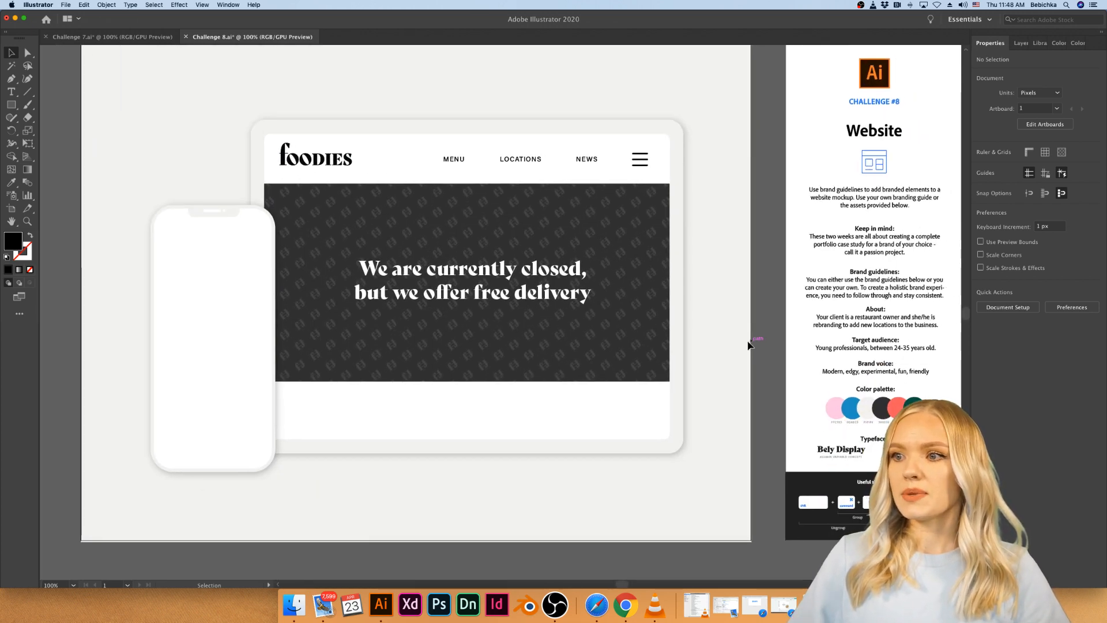
{"action": "left_click", "coordinate": [11, 104]}
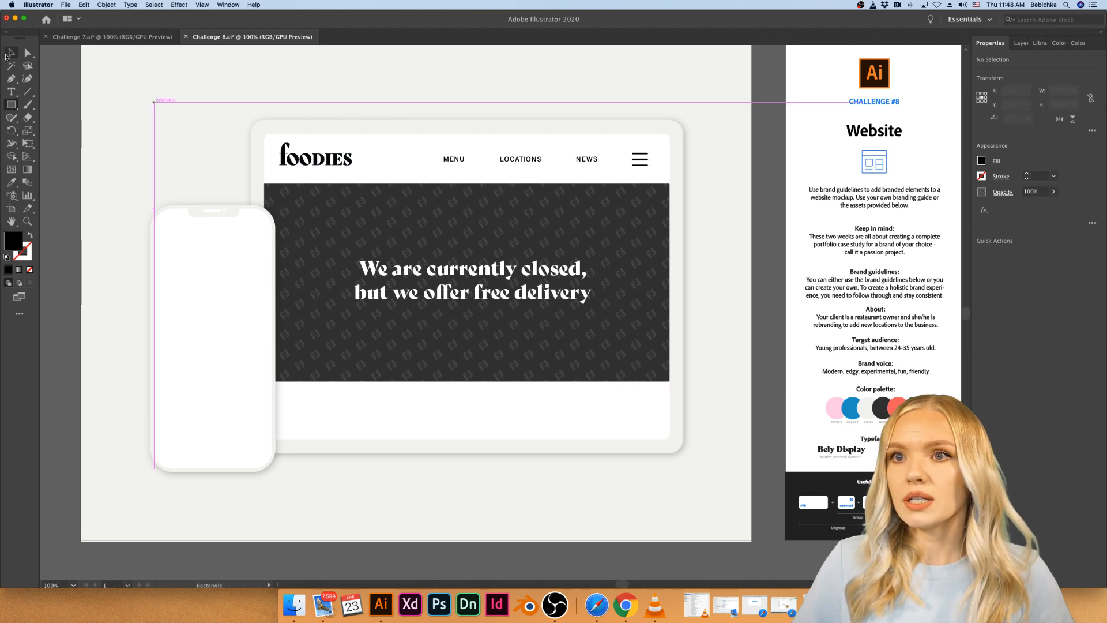
{"action": "left_click", "coordinate": [9, 54]}
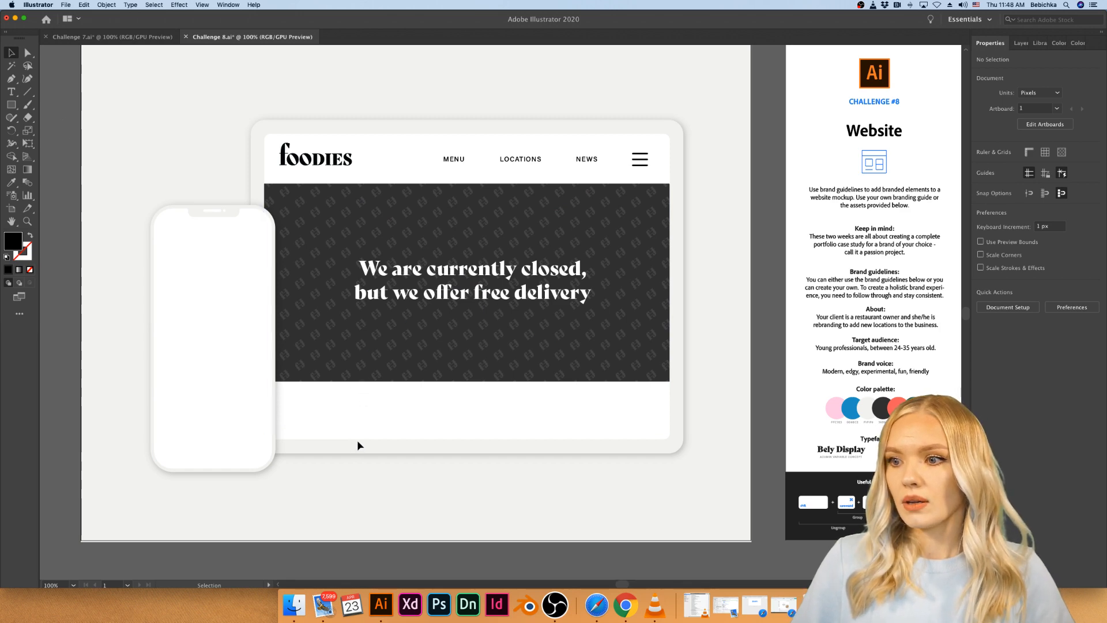
- Isolate the tablet's white screen rectangle, duplicate it and place the copy directly over the original
{"action": "key", "text": "super+a"}
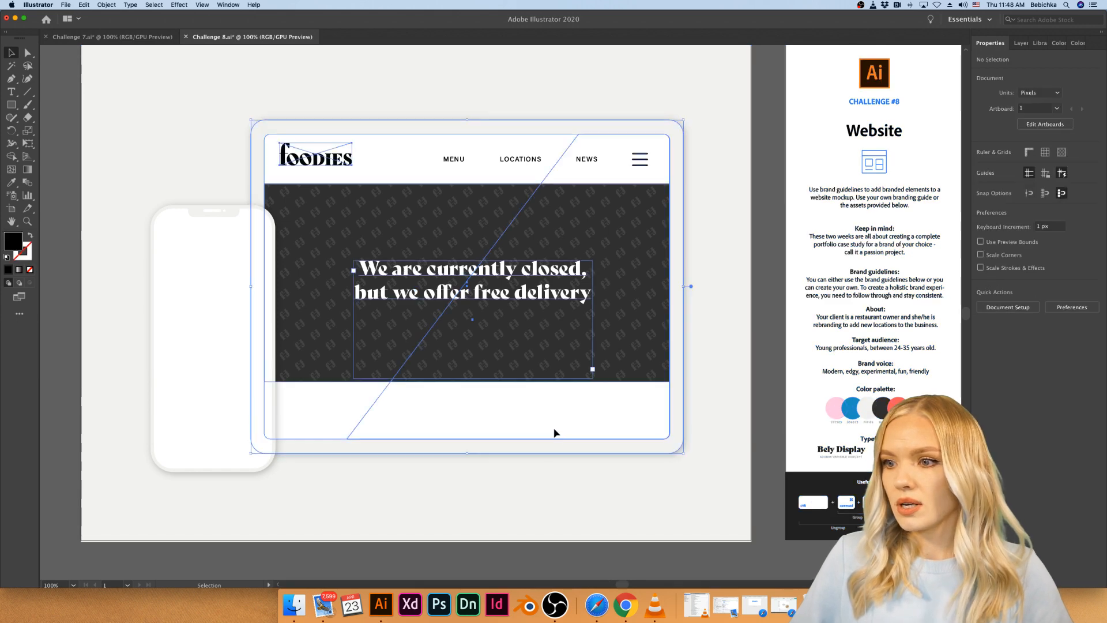
{"action": "double_click", "coordinate": [390, 432]}
{"action": "double_click", "coordinate": [369, 433]}
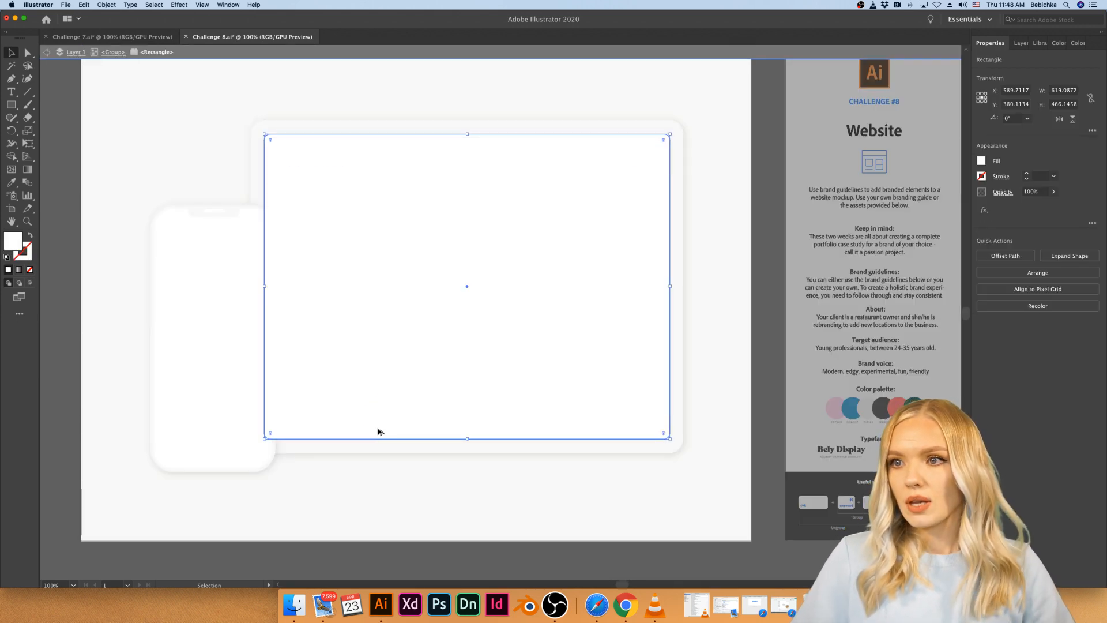
{"action": "scroll", "coordinate": [378, 433], "scroll_direction": "right", "scroll_amount": 5}
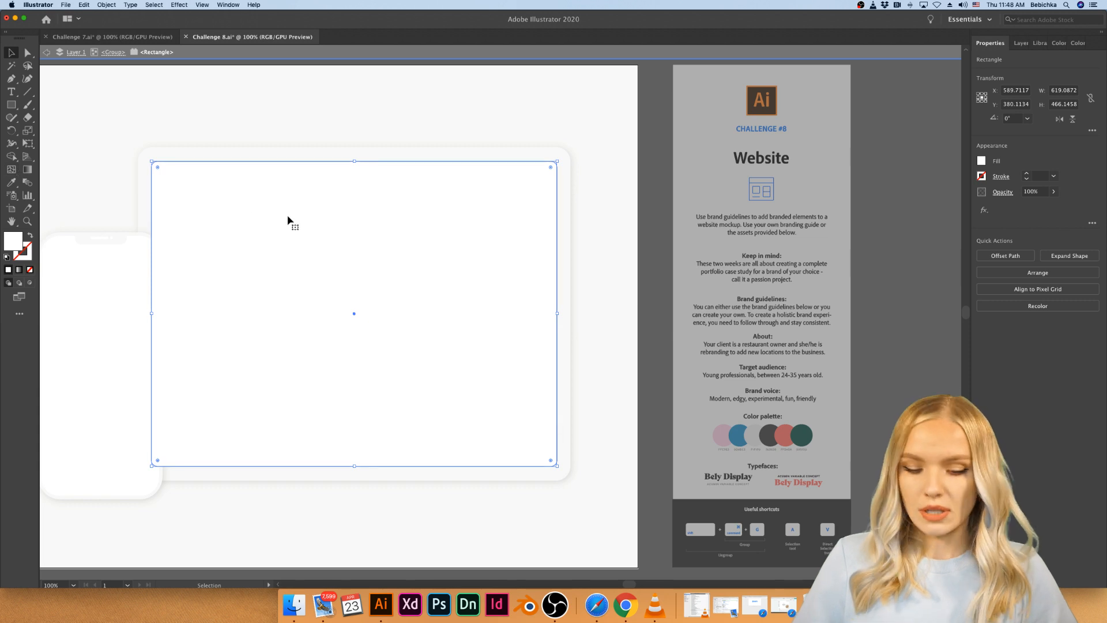
{"action": "key", "text": "super+c"}
{"action": "key", "text": "super+v"}
{"action": "left_click_drag", "start_coordinate": [331, 233], "coordinate": [188, 235]}
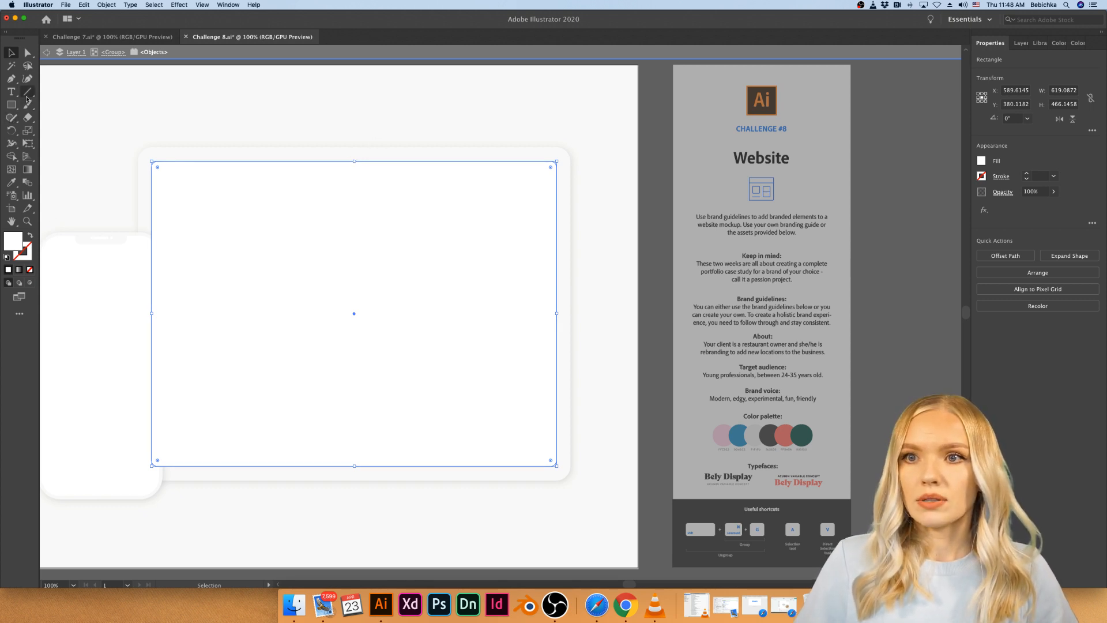
- Draw a wavy line about 951 px wide across the lower part of the screen rectangle with the Pencil tool
{"action": "left_click", "coordinate": [16, 118]}
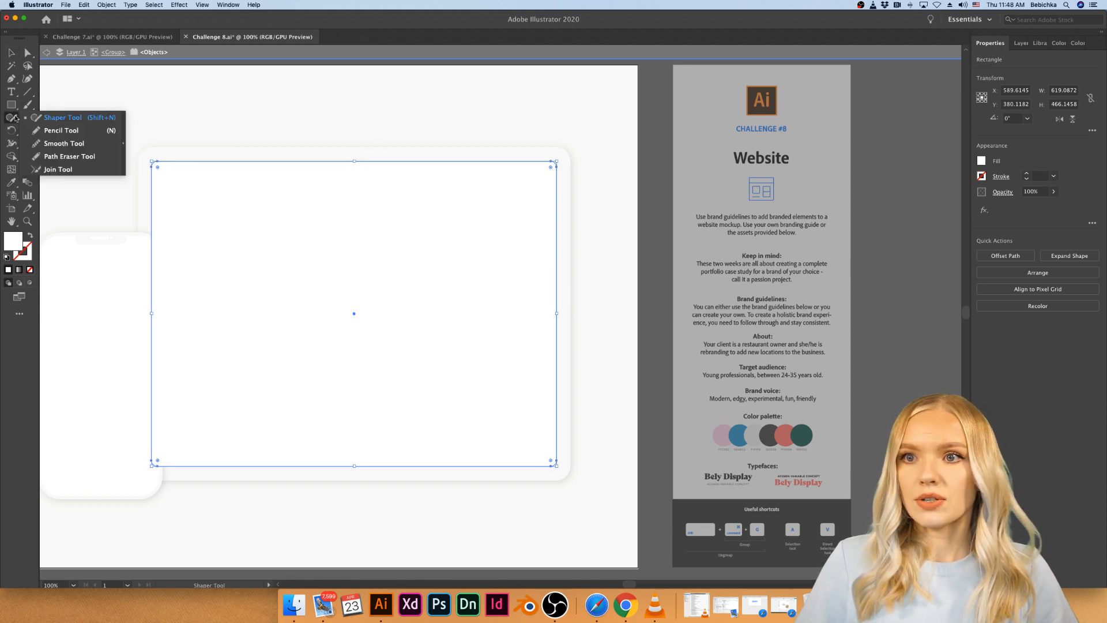
{"action": "left_click", "coordinate": [72, 131]}
{"action": "left_click_drag", "start_coordinate": [571, 397], "coordinate": [715, 400]}
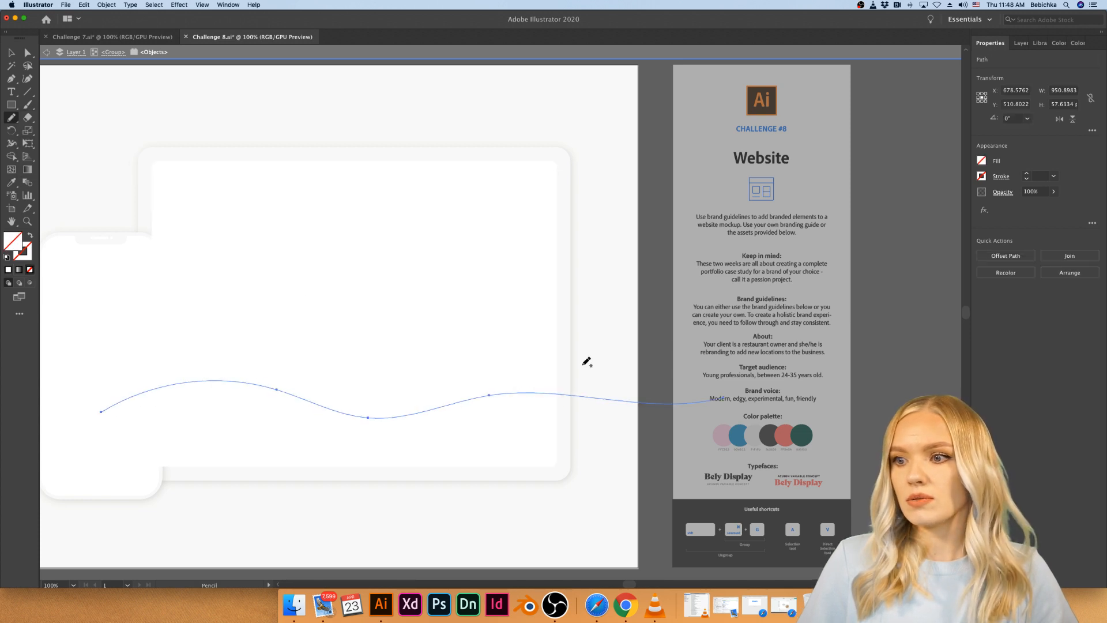
- Divide the copied screen rectangle along the wavy line with Pathfinder and remove the part above the wave
{"action": "left_click", "coordinate": [12, 52]}
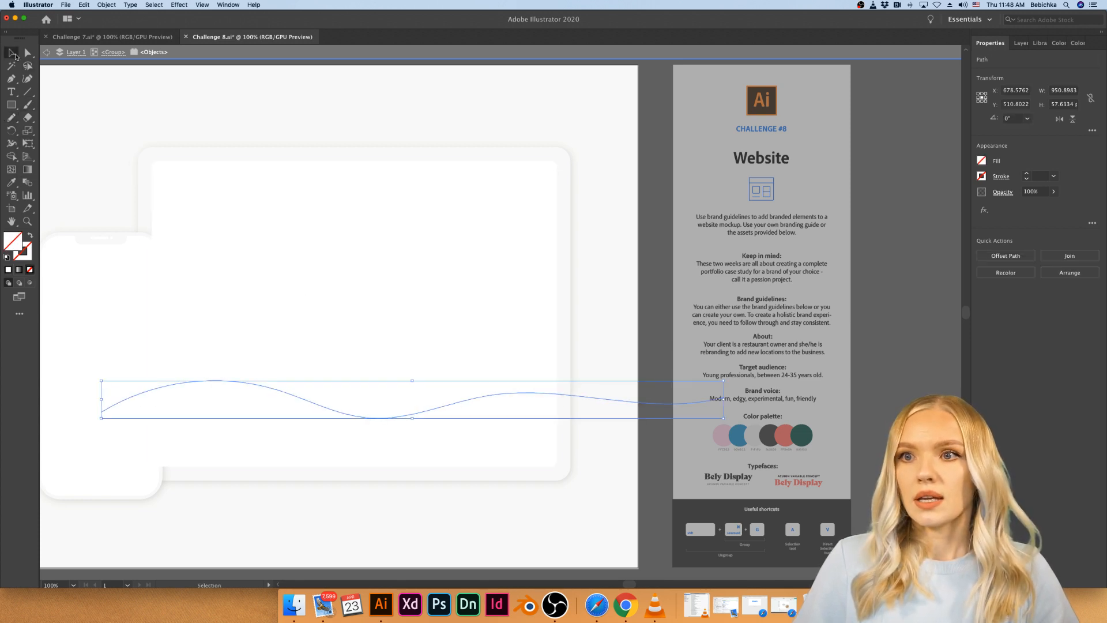
{"action": "left_click", "coordinate": [257, 304], "text": "shift"}
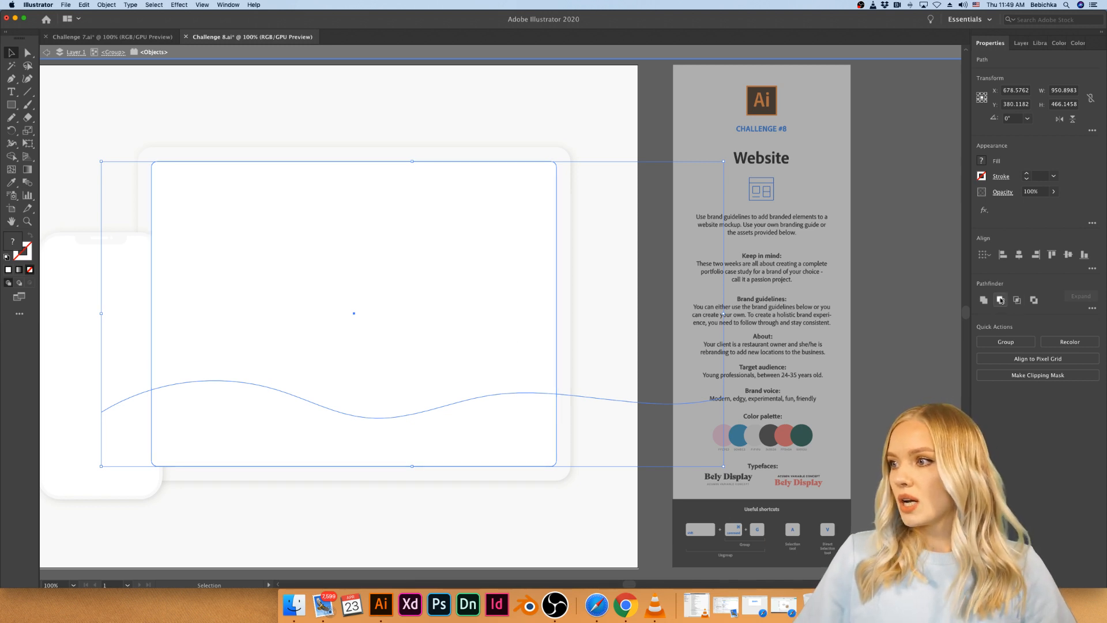
{"action": "left_click", "coordinate": [1092, 308]}
{"action": "left_click", "coordinate": [980, 366]}
{"action": "double_click", "coordinate": [182, 276]}
{"action": "double_click", "coordinate": [236, 277]}
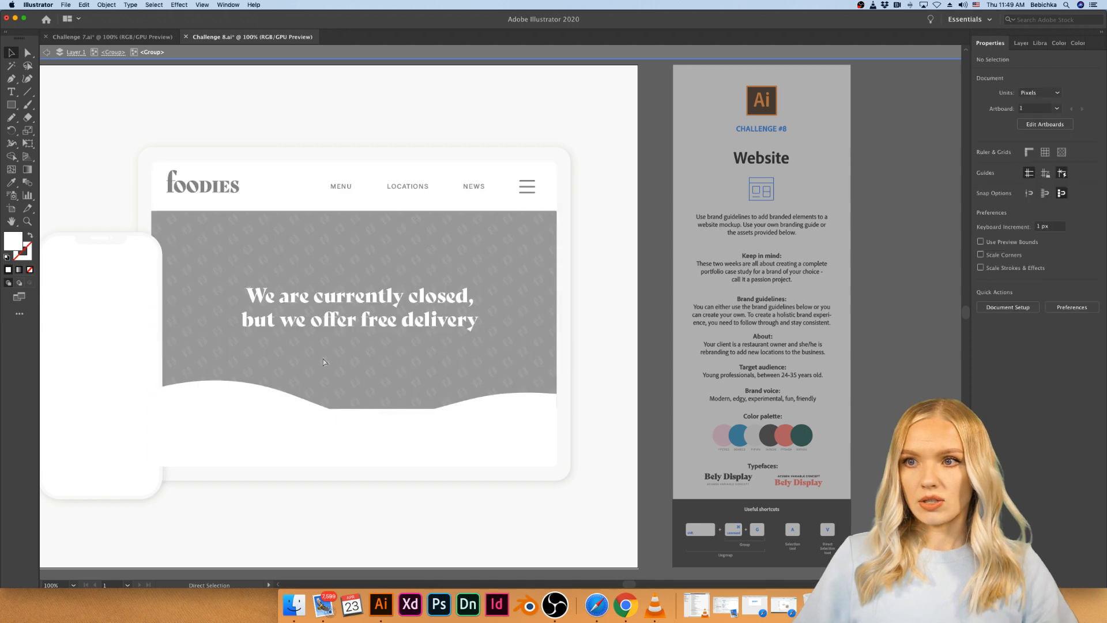
{"action": "double_click", "coordinate": [655, 397]}
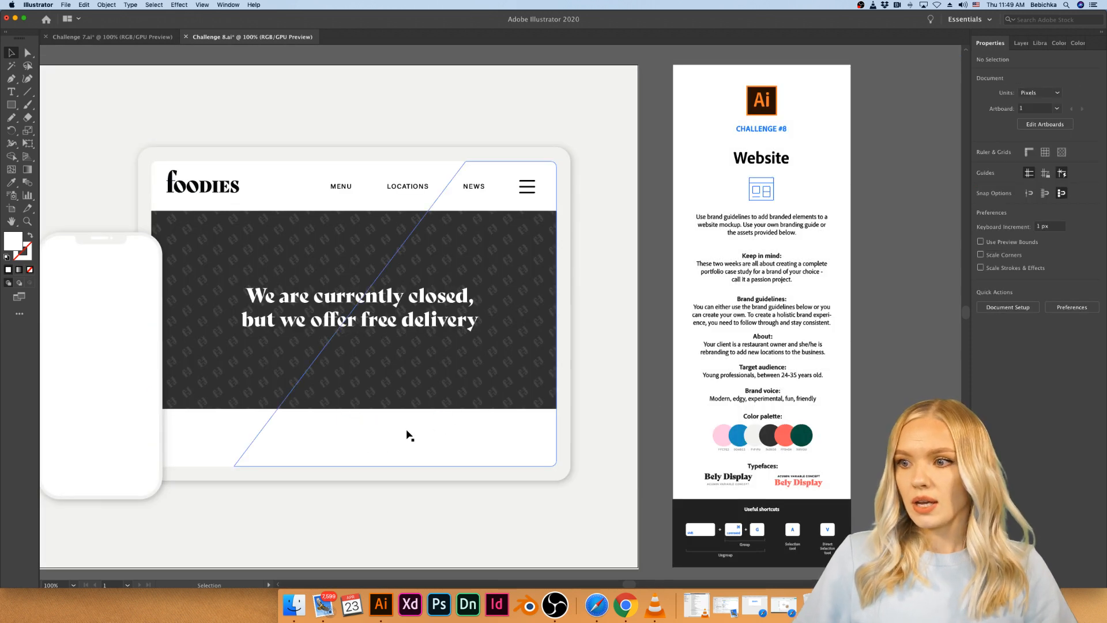
- Isolate the tablet group and bring the white wave shape to the front, over the dark pattern banner
{"action": "left_click", "coordinate": [206, 444]}
{"action": "double_click", "coordinate": [206, 444]}
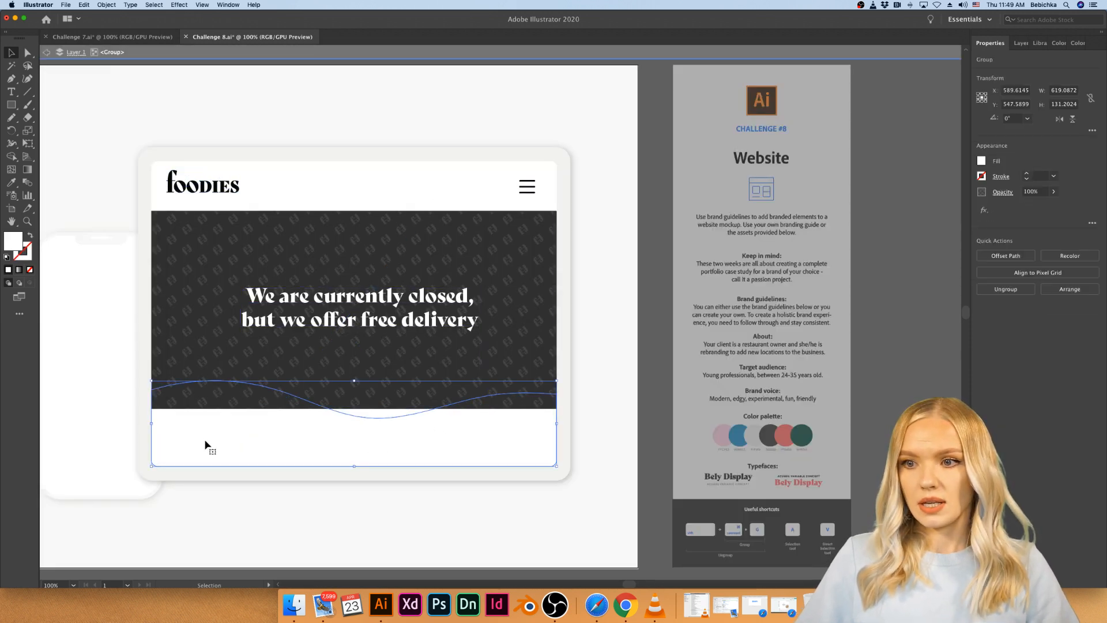
{"action": "right_click", "coordinate": [248, 443]}
{"action": "mouse_move", "coordinate": [291, 547]}
{"action": "left_click", "coordinate": [375, 543]}
{"action": "double_click", "coordinate": [657, 429]}
- Stretch the white wave shape's upper edge upward to make it about 159 px high
{"action": "left_click", "coordinate": [477, 427]}
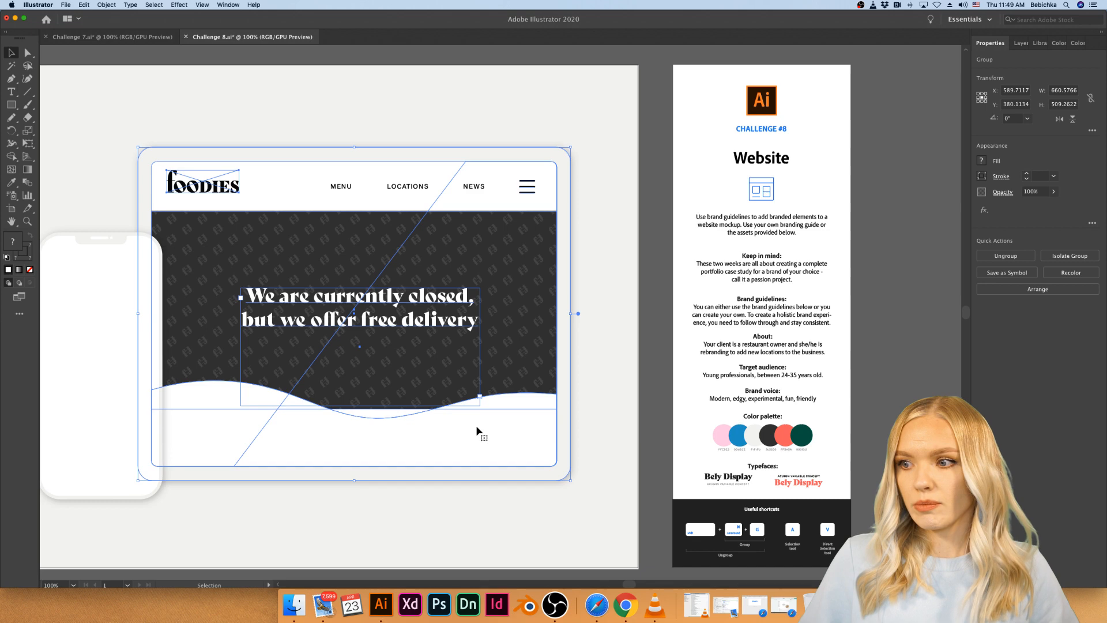
{"action": "double_click", "coordinate": [477, 430]}
{"action": "left_click", "coordinate": [380, 399]}
{"action": "left_click_drag", "start_coordinate": [355, 383], "coordinate": [355, 362]}
{"action": "double_click", "coordinate": [646, 423]}
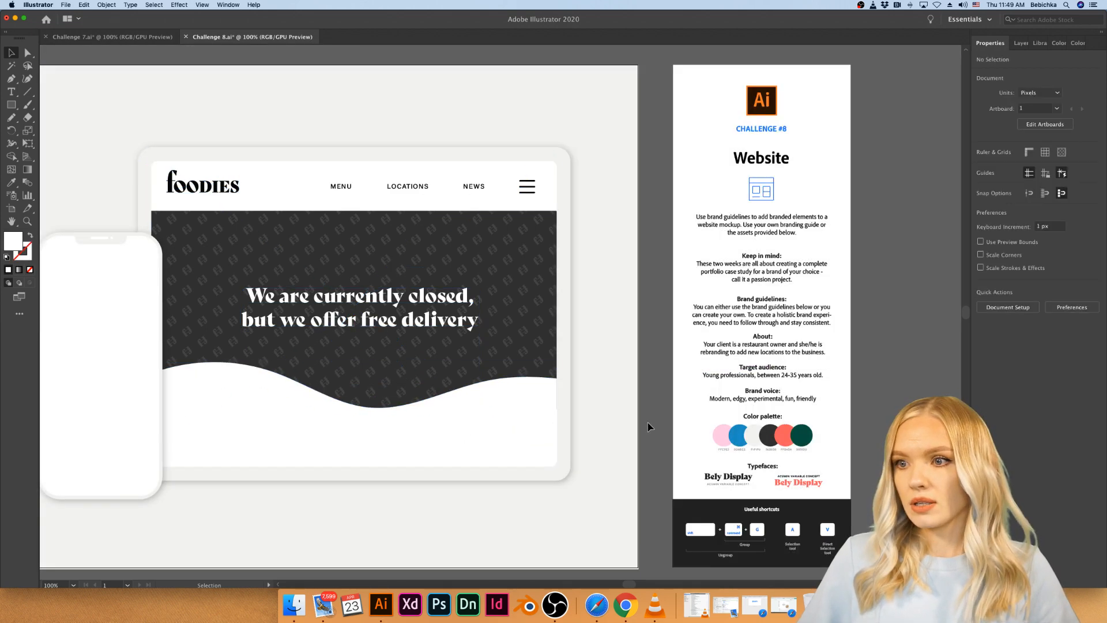
- Fill the wave shape with the pink sampled from the brief's color palette
{"action": "double_click", "coordinate": [396, 431]}
{"action": "left_click", "coordinate": [396, 430]}
{"action": "left_click", "coordinate": [13, 183]}
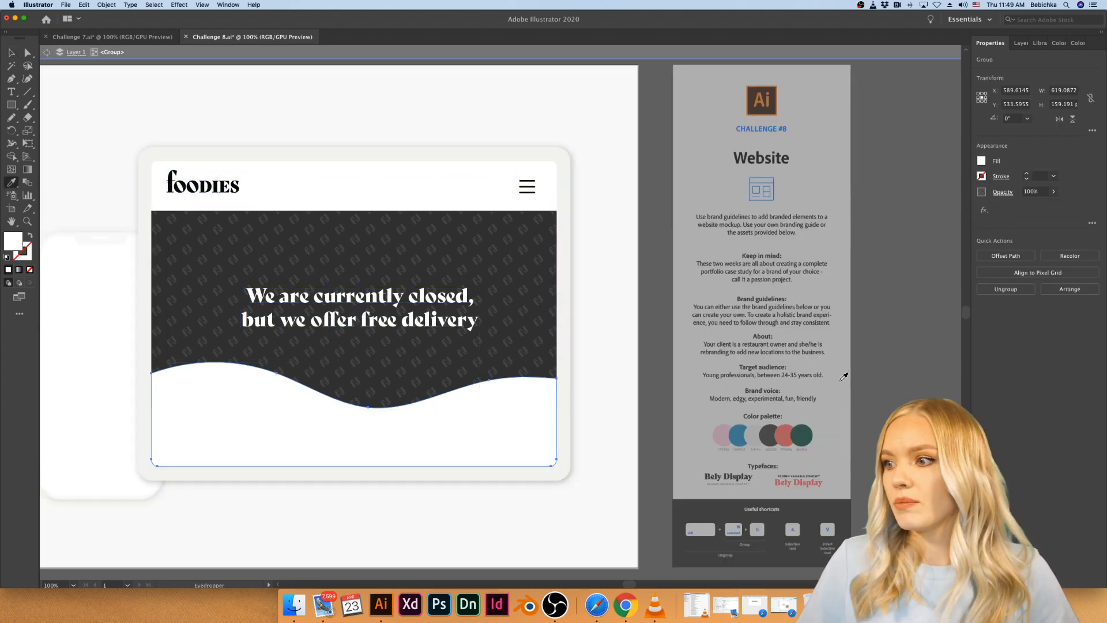
{"action": "left_click", "coordinate": [725, 433]}
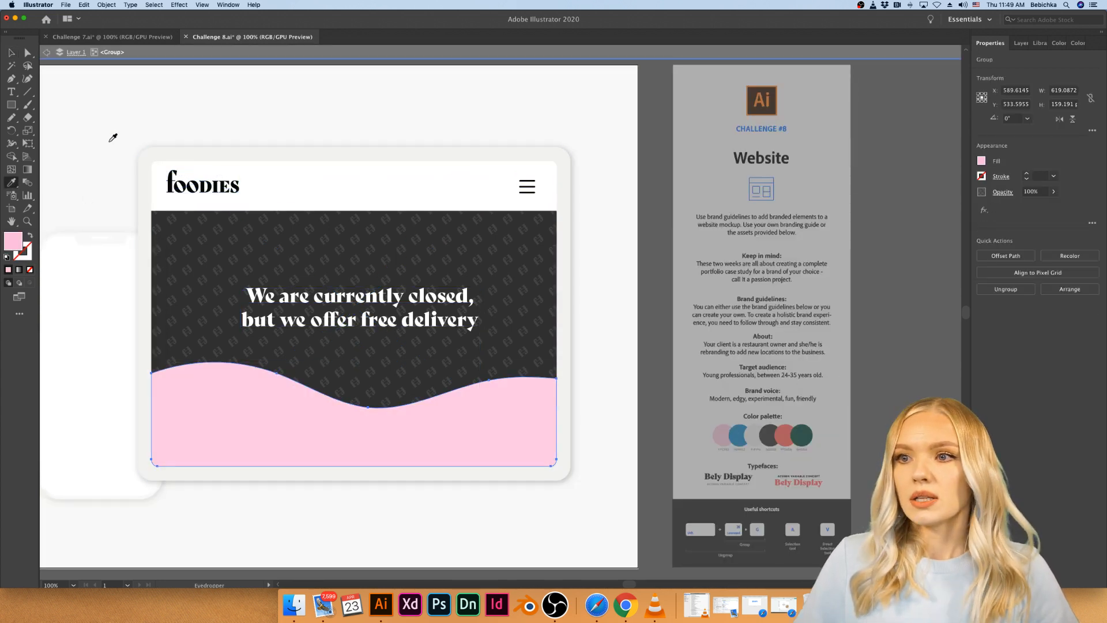
{"action": "left_click", "coordinate": [11, 53]}
{"action": "double_click", "coordinate": [650, 349]}
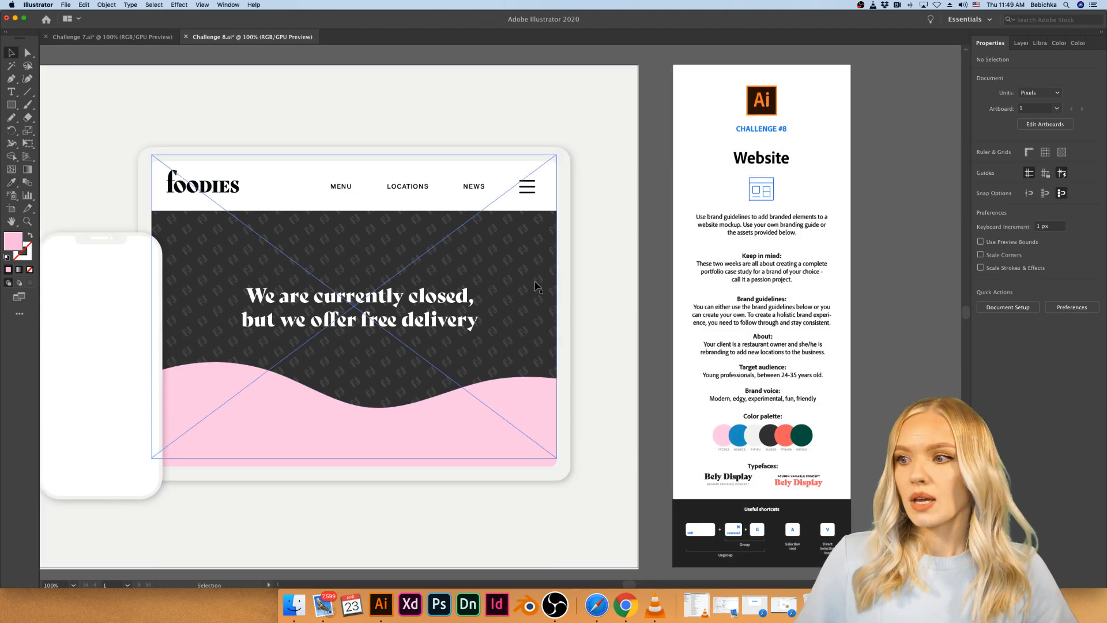
{"action": "scroll", "coordinate": [650, 349], "scroll_direction": "down", "scroll_amount": 1}
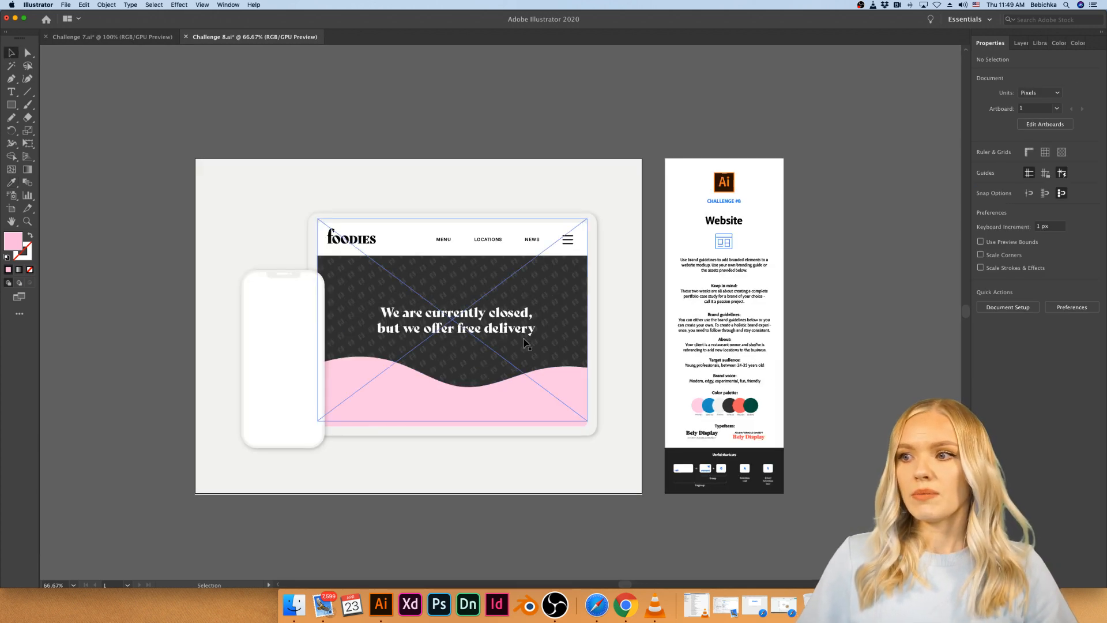
{"action": "scroll", "coordinate": [524, 344], "scroll_direction": "up", "scroll_amount": 1}
{"action": "scroll", "coordinate": [525, 343], "scroll_direction": "left", "scroll_amount": 1}
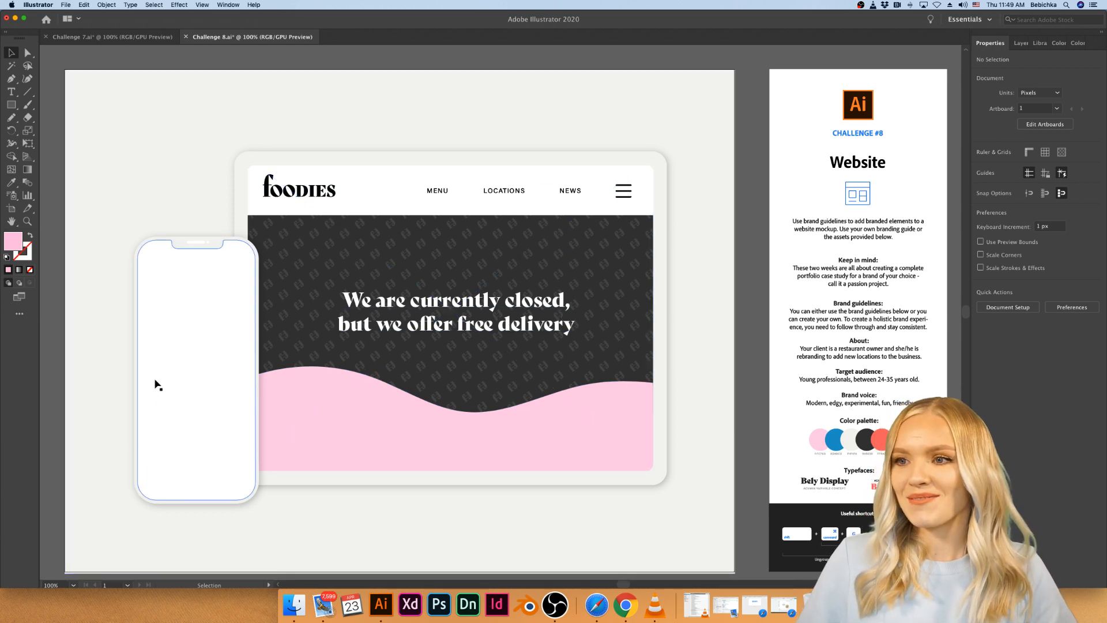
{"action": "left_click_drag", "start_coordinate": [300, 195], "coordinate": [247, 254]}
{"action": "key", "text": "super+z"}
- Select the tablet mockup together with its three header labels and group them
{"action": "left_click", "coordinate": [796, 266]}
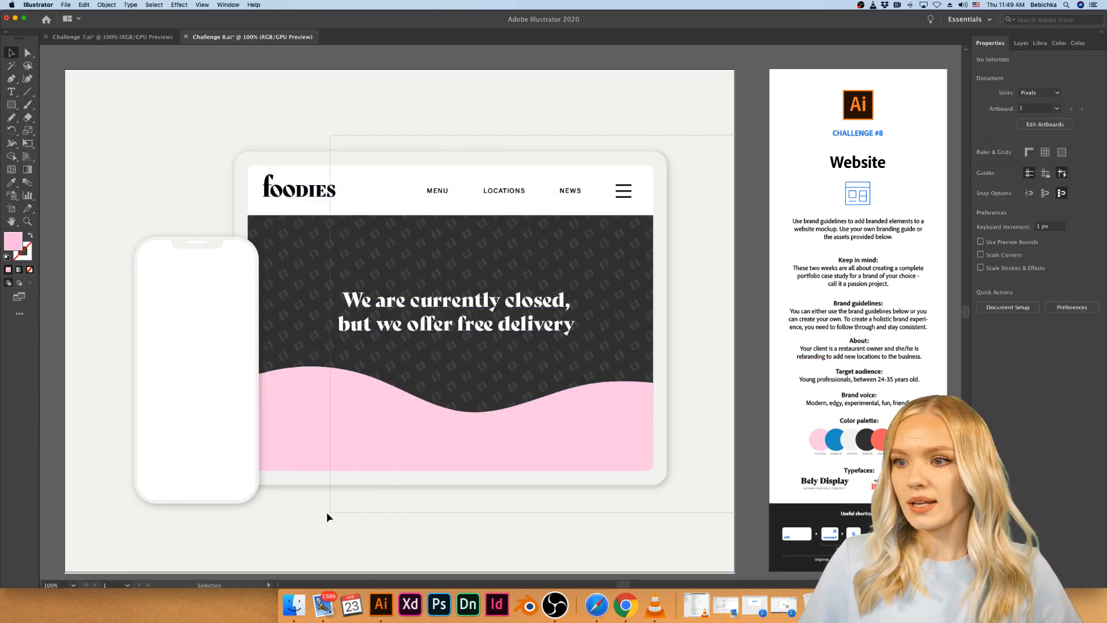
{"action": "left_click_drag", "start_coordinate": [333, 512], "coordinate": [334, 512]}
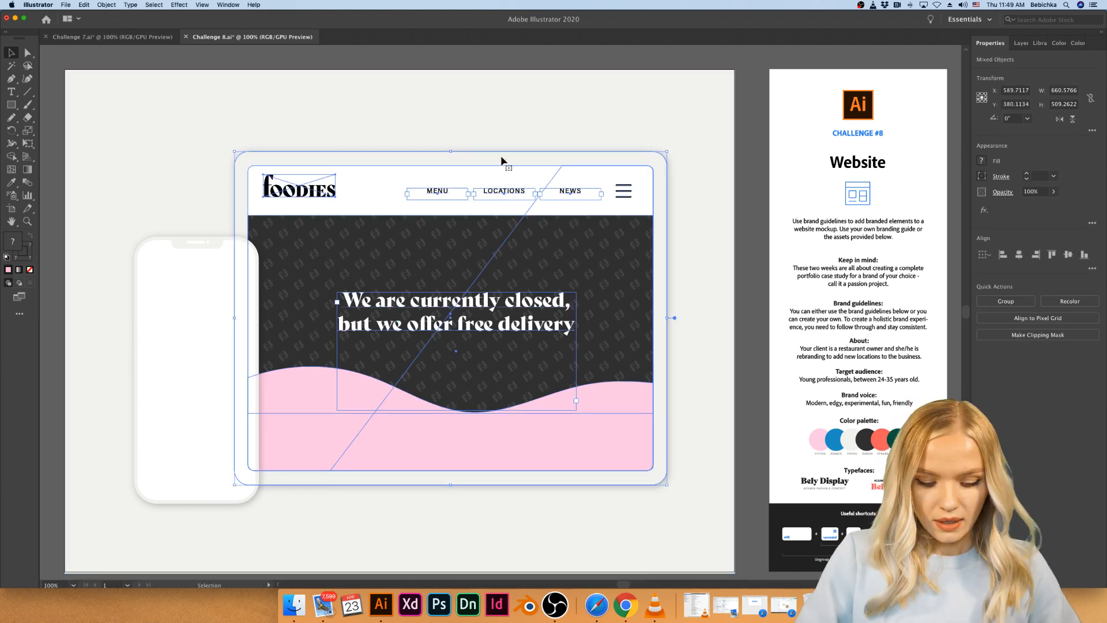
{"action": "left_click", "coordinate": [759, 230]}
- Bring the phone mockup group to the front so that it overlaps the tablet
{"action": "left_click", "coordinate": [180, 385]}
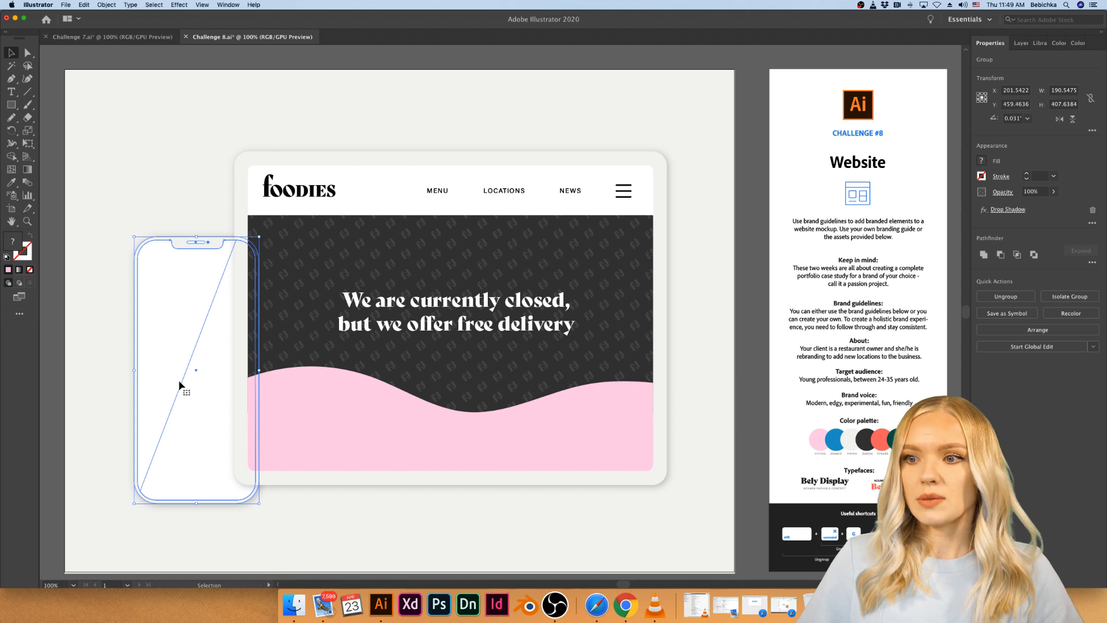
{"action": "right_click", "coordinate": [180, 386]}
{"action": "mouse_move", "coordinate": [242, 489]}
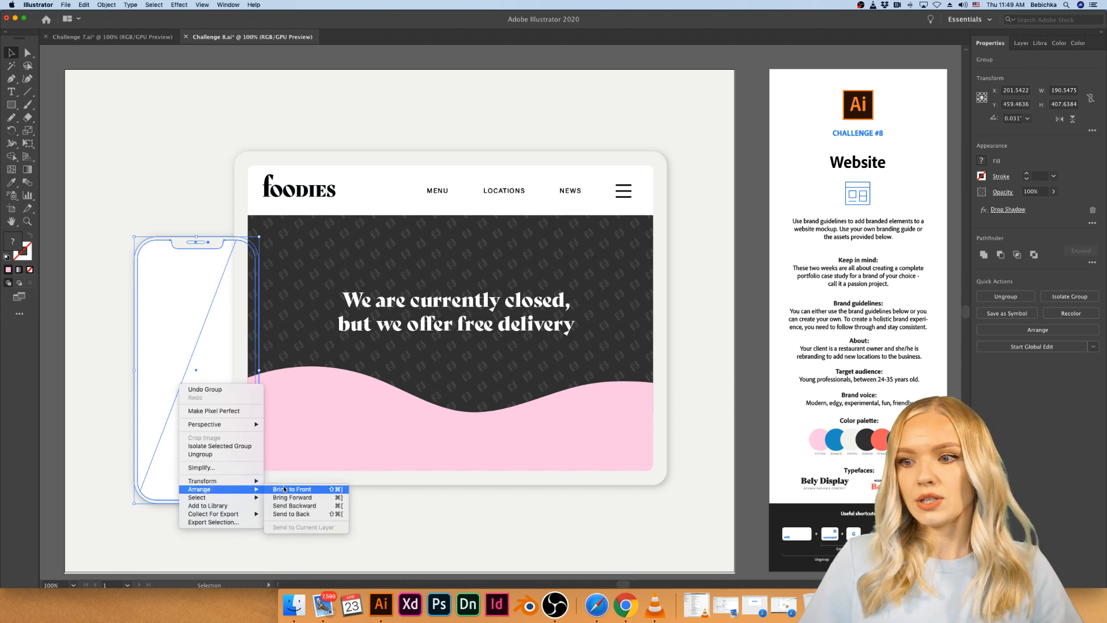
{"action": "left_click", "coordinate": [284, 489]}
{"action": "left_click", "coordinate": [298, 527]}
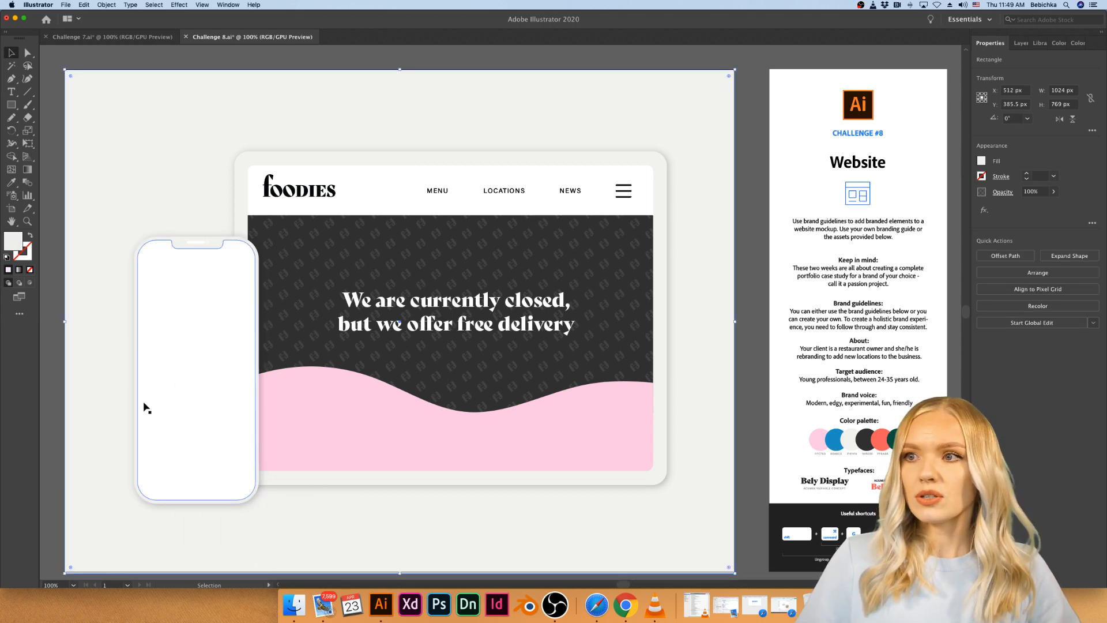
{"action": "left_click", "coordinate": [53, 420]}
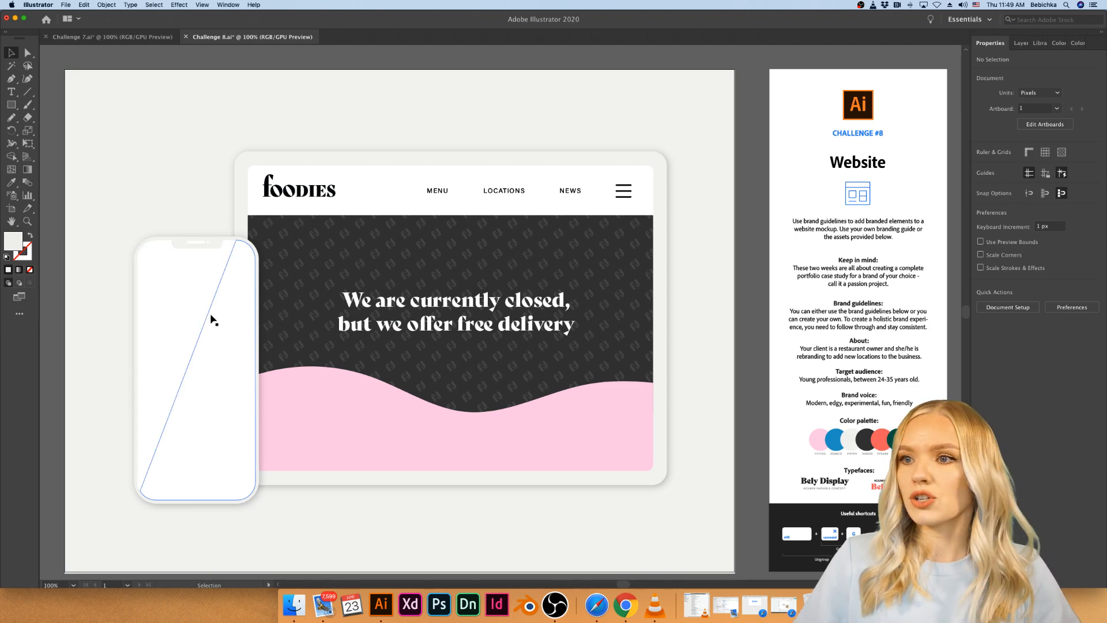
- Place the Foodies logo from the library inside the phone mockup group and scale it down to fit centered below the notch
{"action": "double_click", "coordinate": [168, 265]}
{"action": "left_click", "coordinate": [168, 264]}
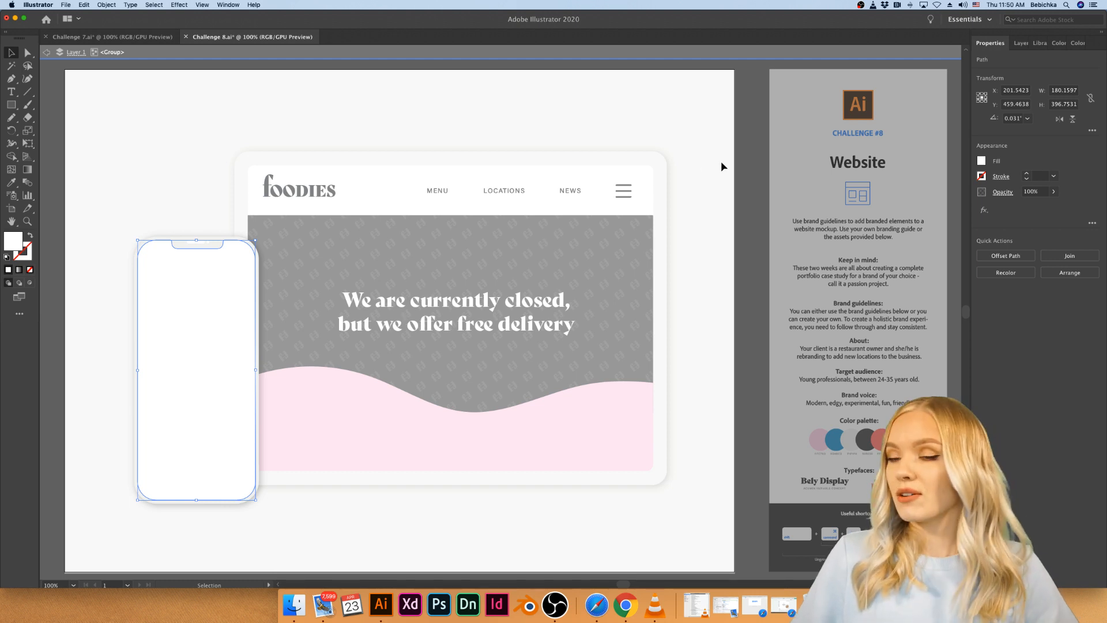
{"action": "left_click", "coordinate": [1040, 43]}
{"action": "left_click_drag", "start_coordinate": [977, 267], "coordinate": [162, 306]}
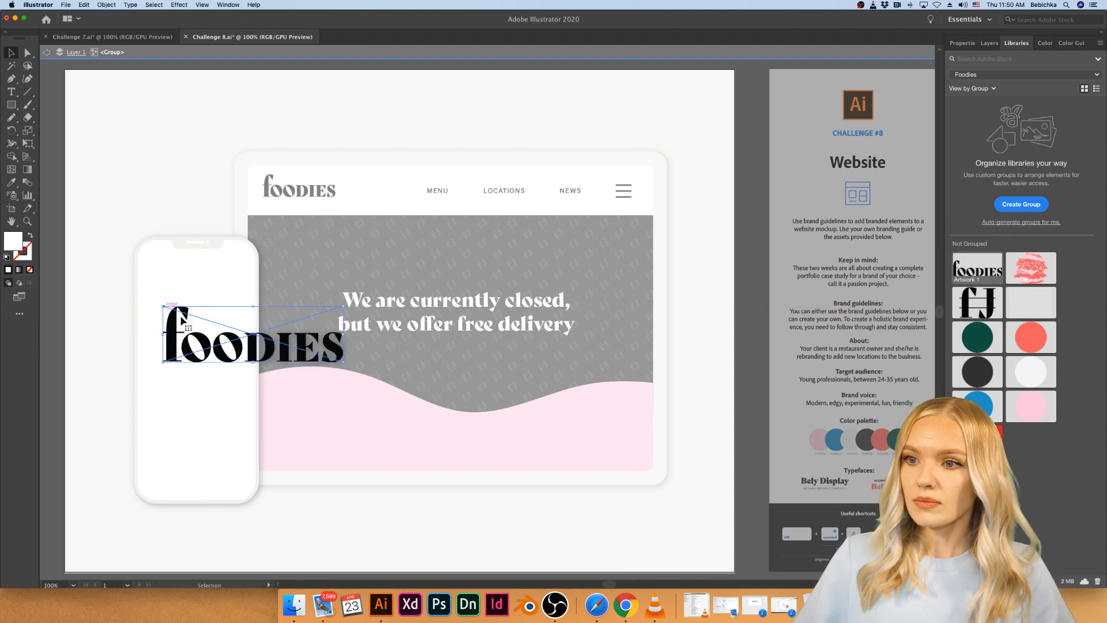
{"action": "left_click_drag", "start_coordinate": [344, 333], "coordinate": [206, 269]}
{"action": "double_click", "coordinate": [764, 369]}
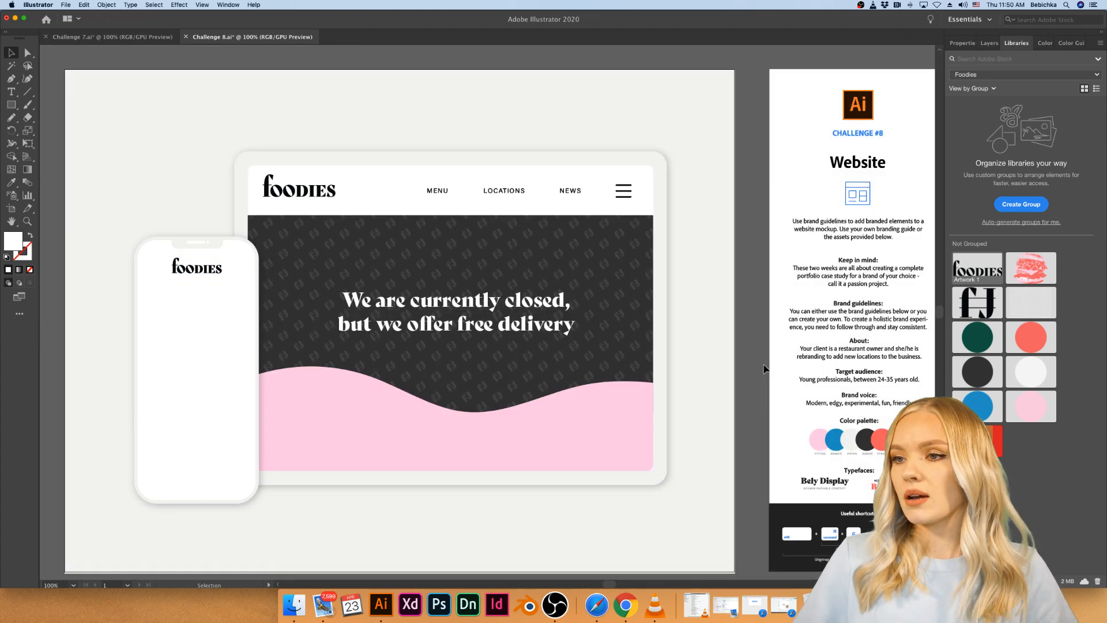
- Copy the headline, three-line menu icon, pattern and pink wave from inside the tablet group, leaving isolation when done
{"action": "double_click", "coordinate": [554, 415]}
{"action": "left_click", "coordinate": [583, 344]}
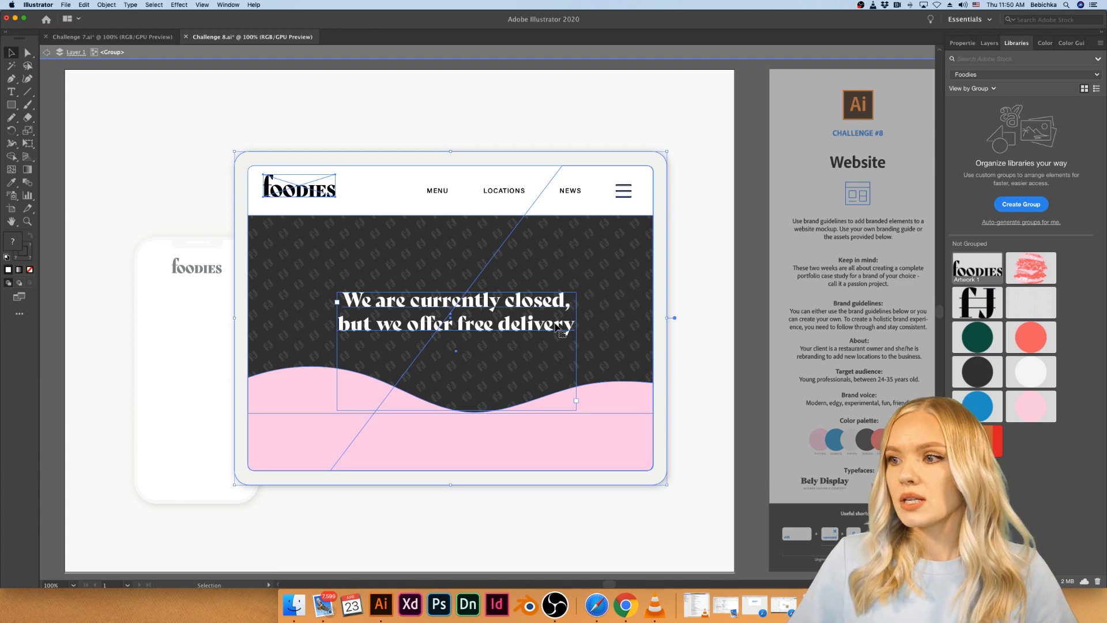
{"action": "double_click", "coordinate": [556, 328]}
{"action": "left_click", "coordinate": [557, 327]}
{"action": "left_click", "coordinate": [627, 194], "text": "shift"}
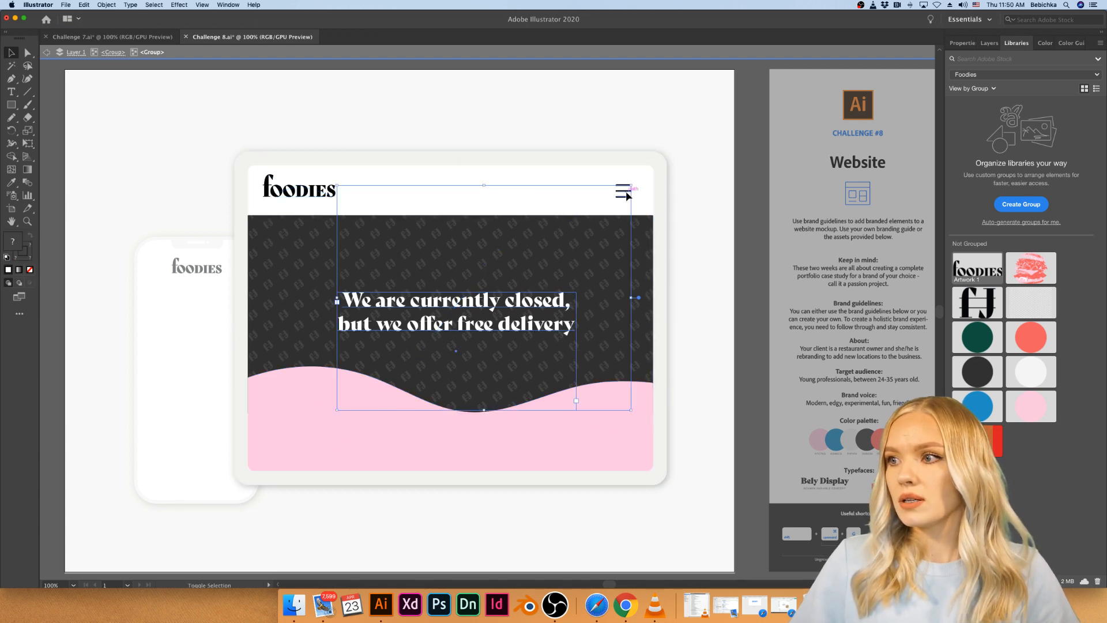
{"action": "left_click", "coordinate": [478, 433], "text": "shift"}
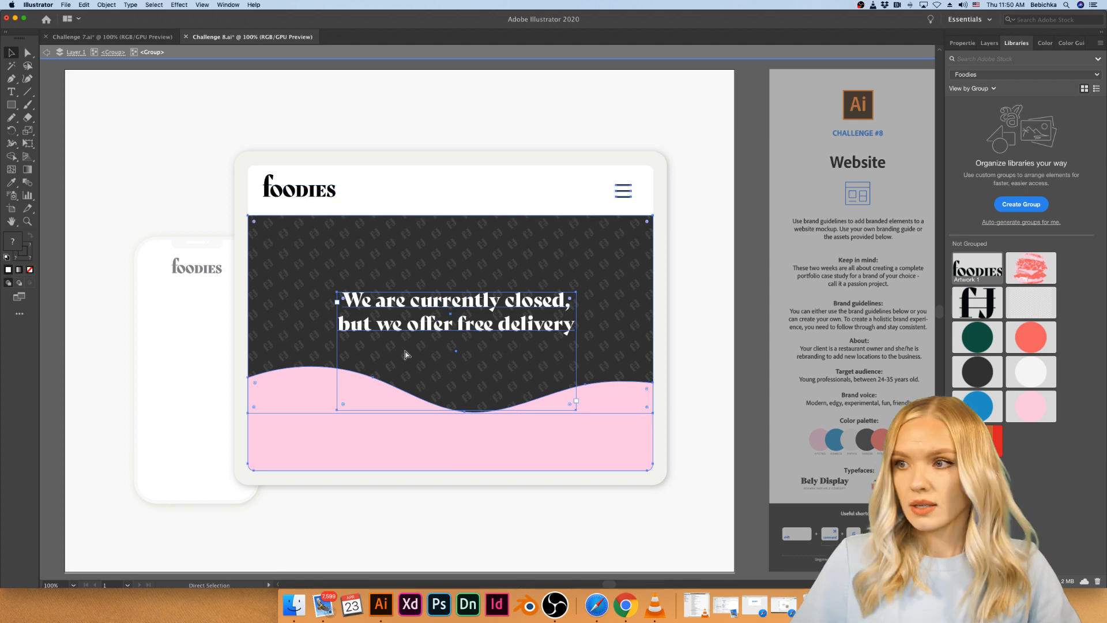
{"action": "double_click", "coordinate": [748, 370]}
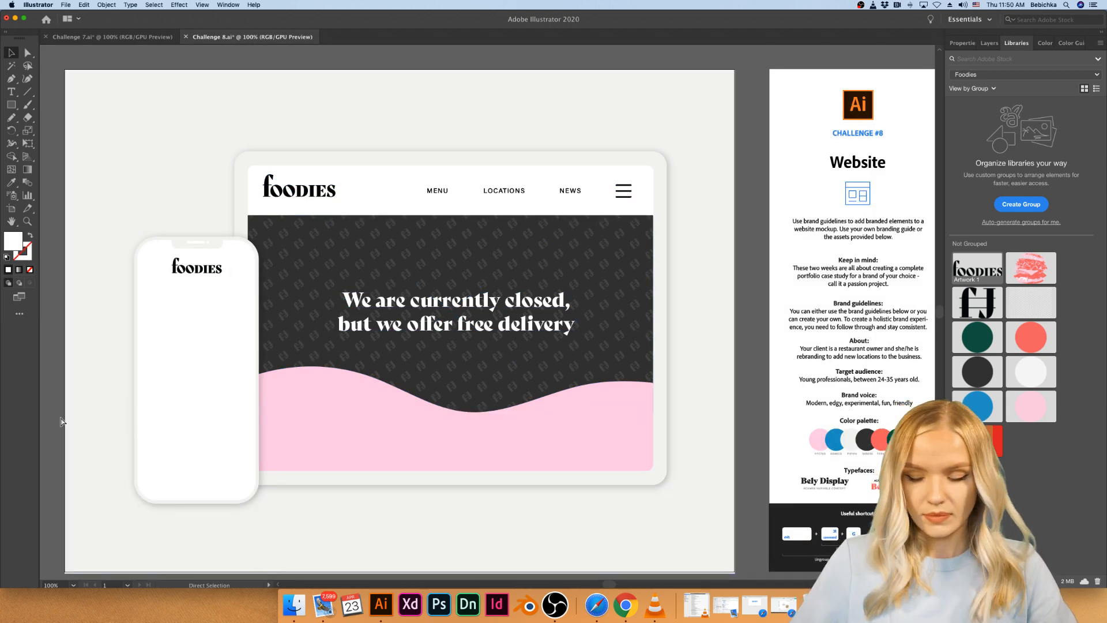
- Paste the copied tablet elements and move them over to the left side of the artboard, clear of the tablet
{"action": "key", "text": "super+v"}
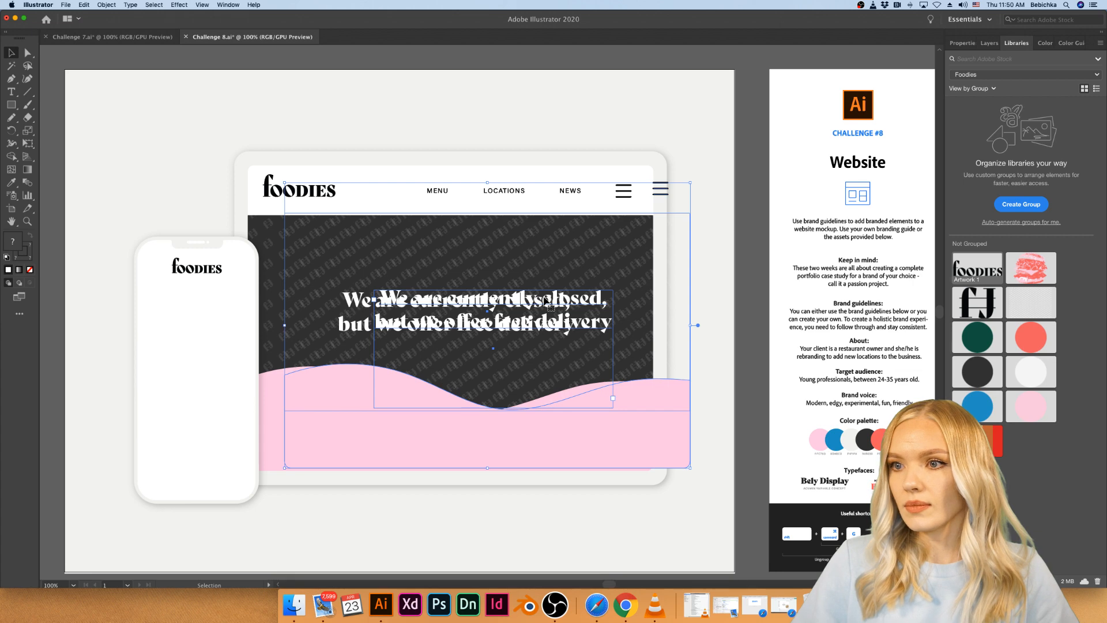
{"action": "scroll", "coordinate": [547, 301], "scroll_direction": "down", "scroll_amount": 2}
{"action": "scroll", "coordinate": [564, 299], "scroll_direction": "up", "scroll_amount": 1}
{"action": "left_click_drag", "start_coordinate": [571, 301], "coordinate": [182, 335]}
{"action": "left_click", "coordinate": [178, 210]}
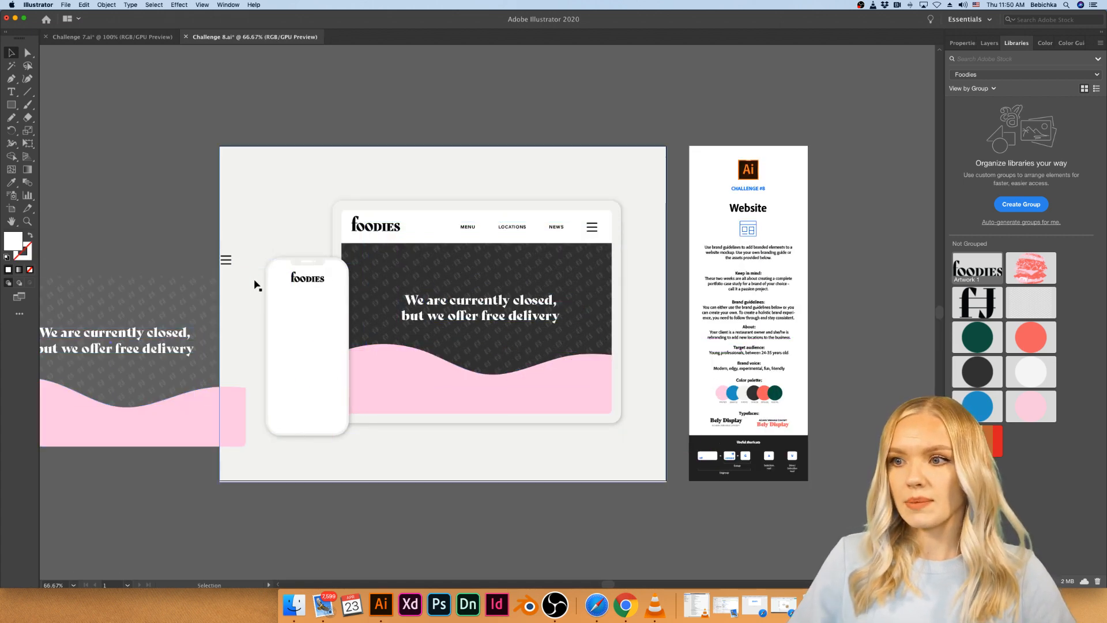
- Move the copied menu icon into the phone's header, to the left of the Foodies logo
{"action": "scroll", "coordinate": [254, 285], "scroll_direction": "up", "scroll_amount": 1}
{"action": "scroll", "coordinate": [234, 253], "scroll_direction": "up", "scroll_amount": 1}
{"action": "left_click_drag", "start_coordinate": [209, 245], "coordinate": [452, 279]}
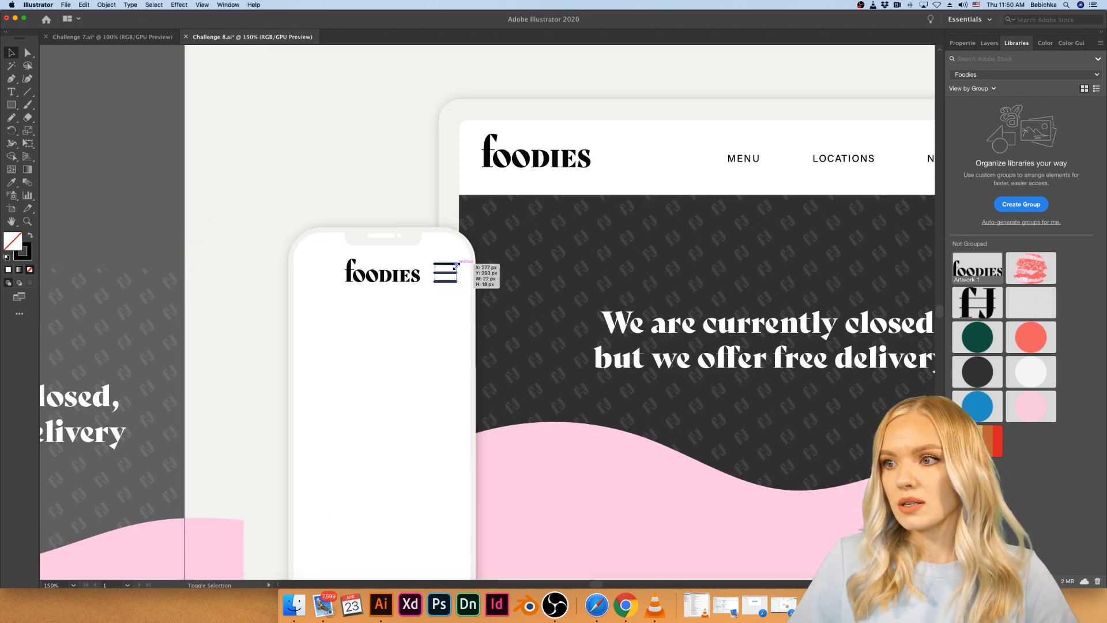
{"action": "left_click_drag", "start_coordinate": [446, 272], "coordinate": [378, 281]}
{"action": "left_click", "coordinate": [153, 203]}
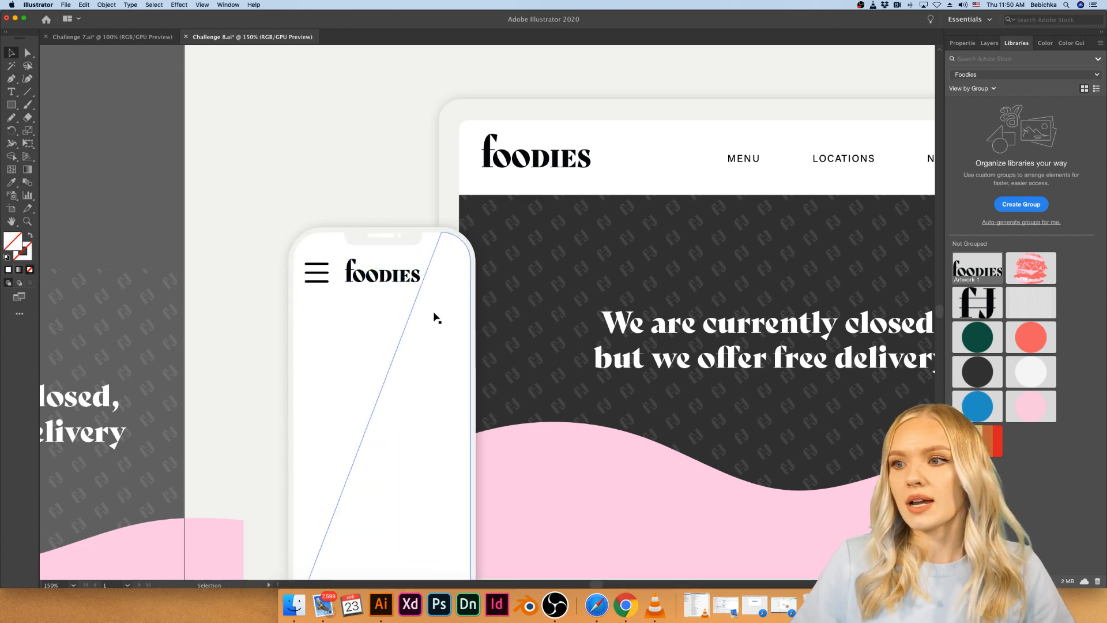
- Scale the phone's menu icon down to 18 px wide and set its stroke weight to 1 pt
{"action": "key", "text": "super+minus"}
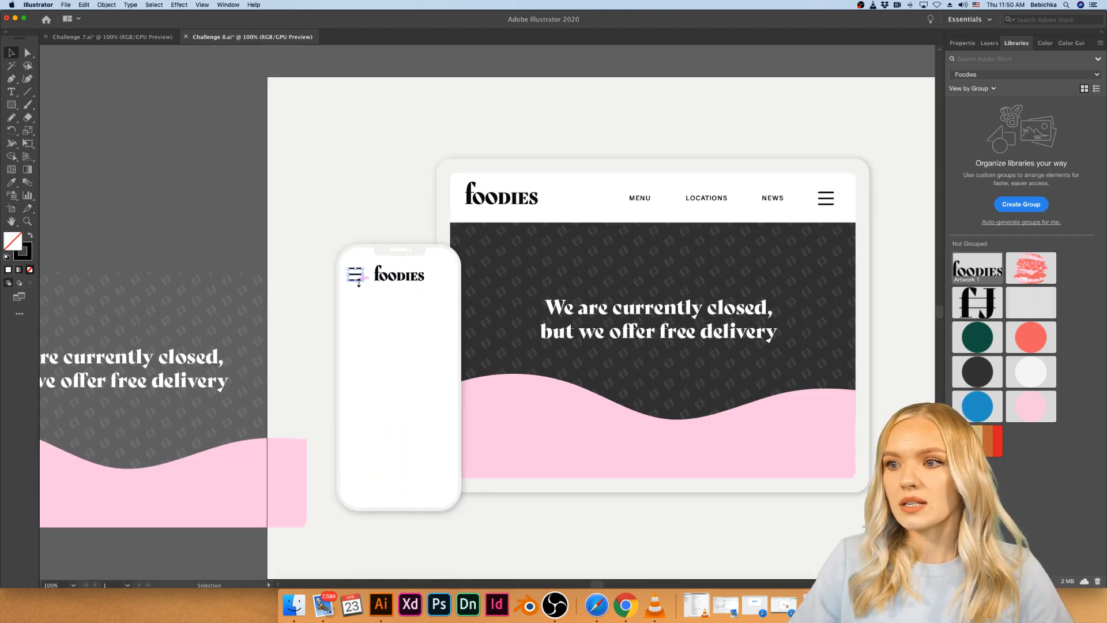
{"action": "scroll", "coordinate": [359, 281], "scroll_direction": "up", "scroll_amount": 2}
{"action": "left_click_drag", "start_coordinate": [366, 254], "coordinate": [365, 257]}
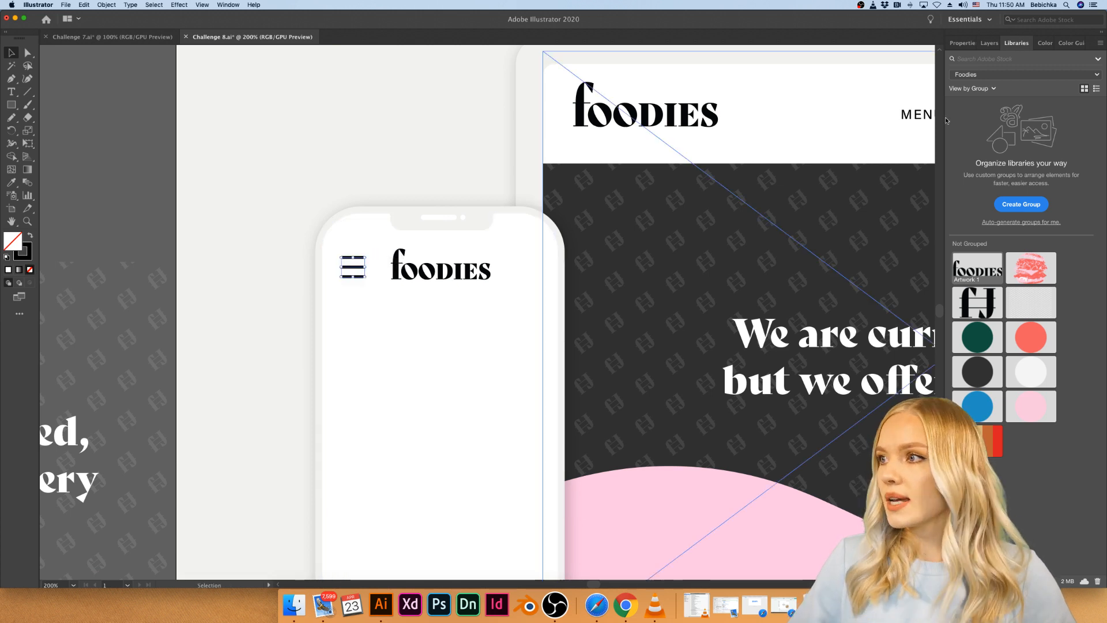
{"action": "left_click", "coordinate": [972, 45]}
{"action": "left_click", "coordinate": [1054, 176]}
{"action": "left_click", "coordinate": [1067, 223]}
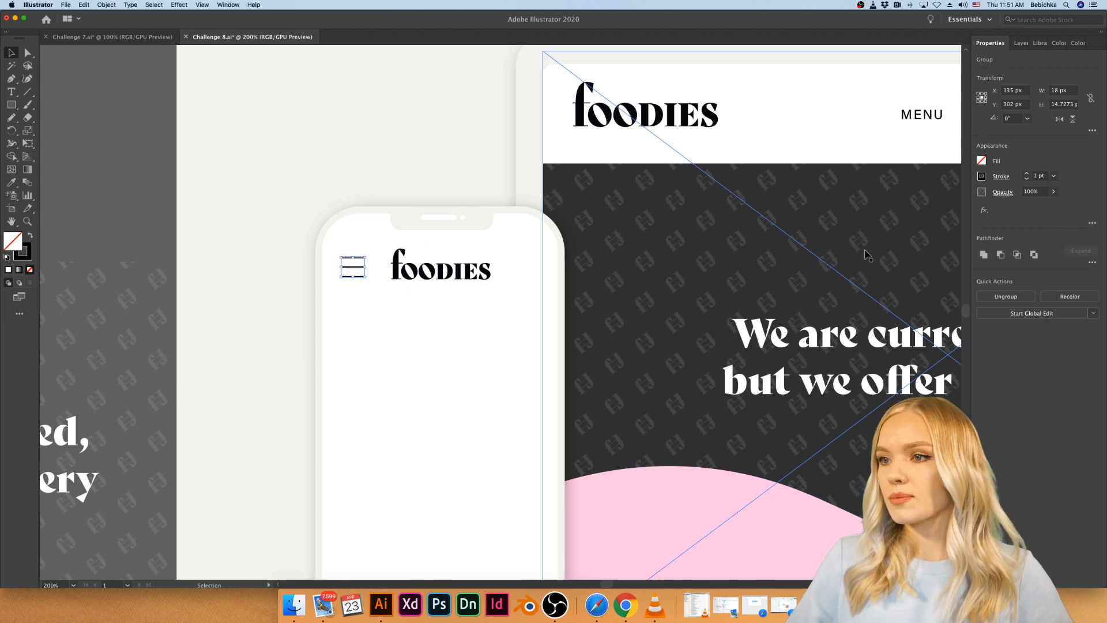
{"action": "left_click", "coordinate": [168, 182]}
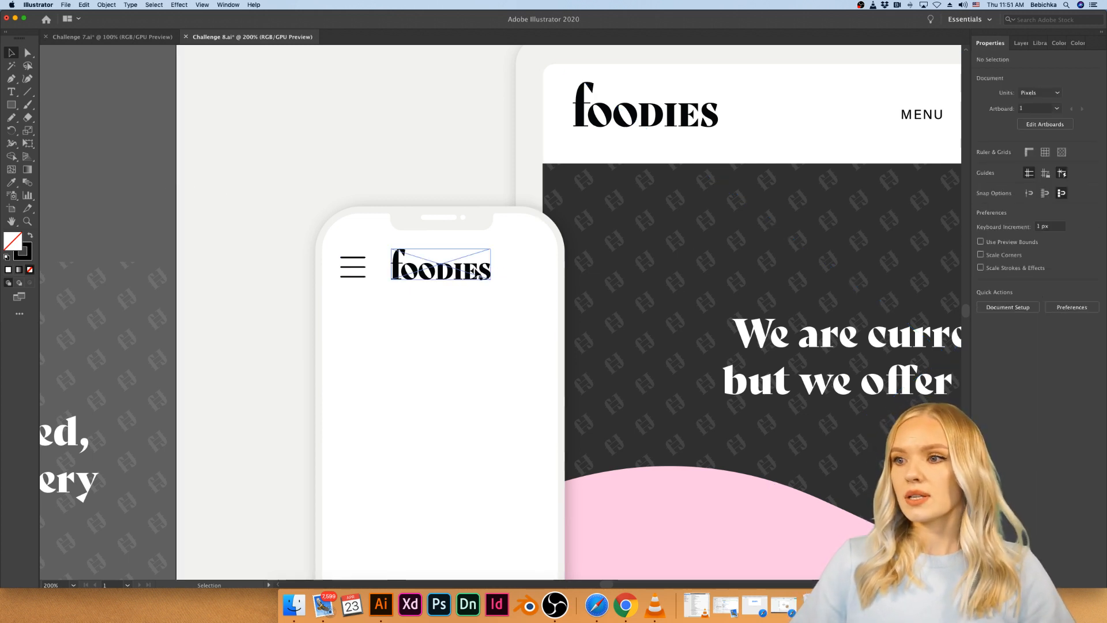
- Isolate the phone group and scale its Foodies logo down slightly, keeping it centered in the header
{"action": "left_click", "coordinate": [479, 275]}
{"action": "double_click", "coordinate": [479, 275]}
{"action": "left_click", "coordinate": [493, 274]}
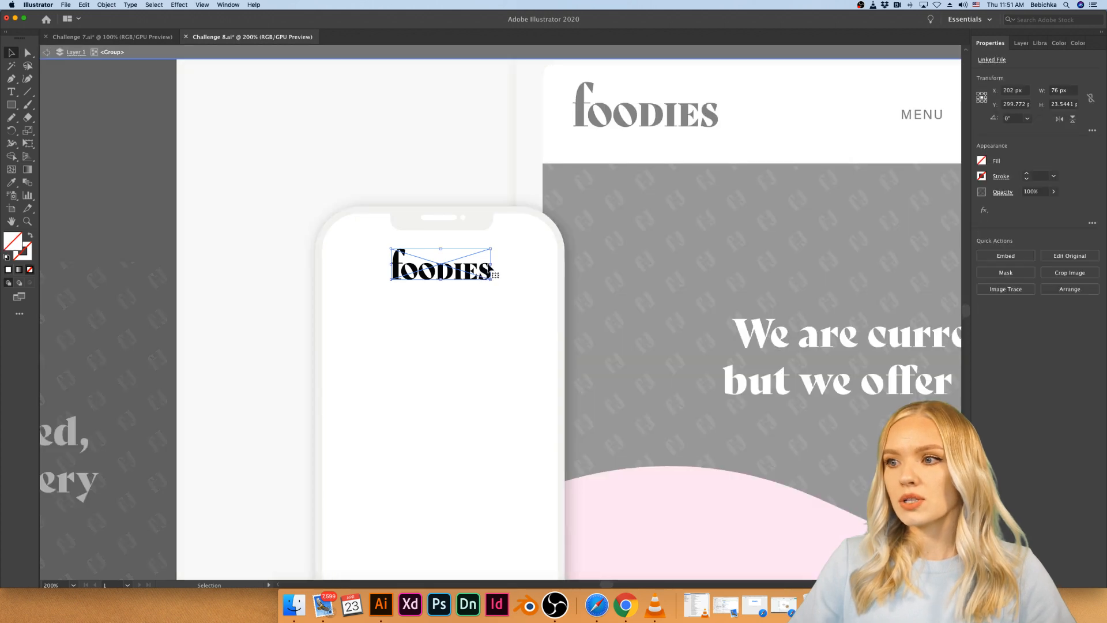
{"action": "left_click_drag", "start_coordinate": [493, 265], "coordinate": [466, 270]}
{"action": "double_click", "coordinate": [89, 188]}
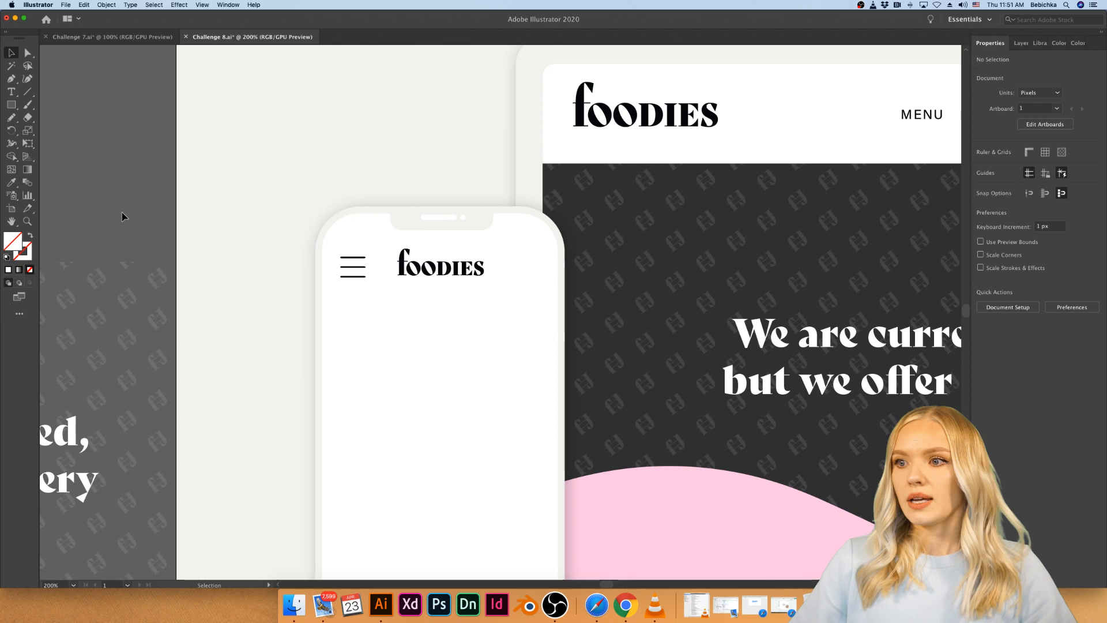
{"action": "scroll", "coordinate": [123, 213], "scroll_direction": "down", "scroll_amount": 2}
{"action": "scroll", "coordinate": [122, 213], "scroll_direction": "left", "scroll_amount": 5}
{"action": "left_click", "coordinate": [164, 264]}
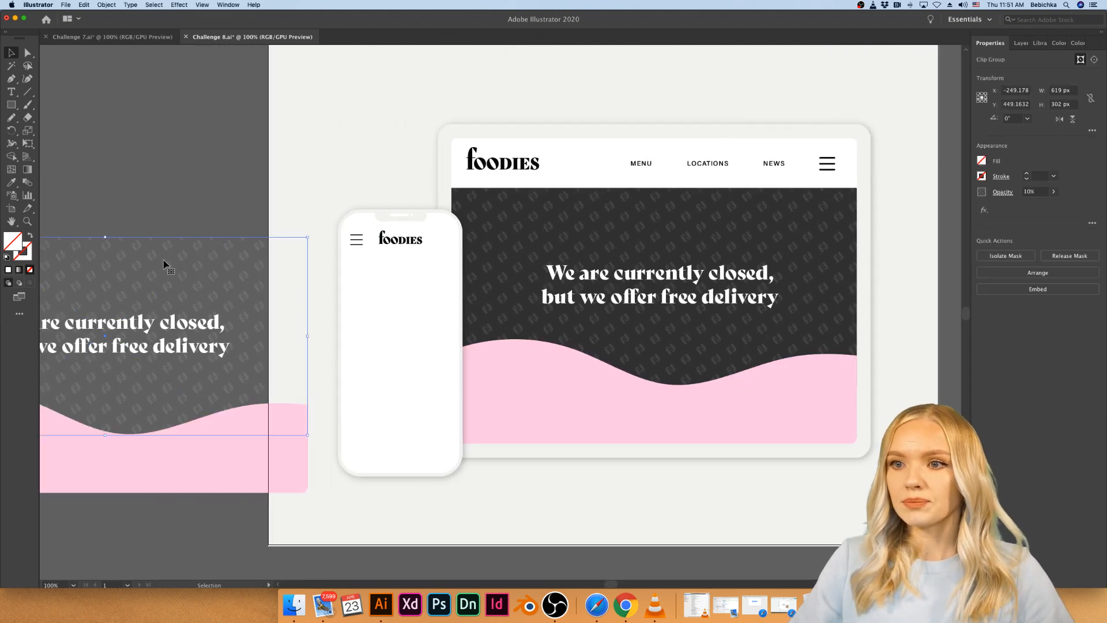
{"action": "scroll", "coordinate": [165, 264], "scroll_direction": "left", "scroll_amount": 5}
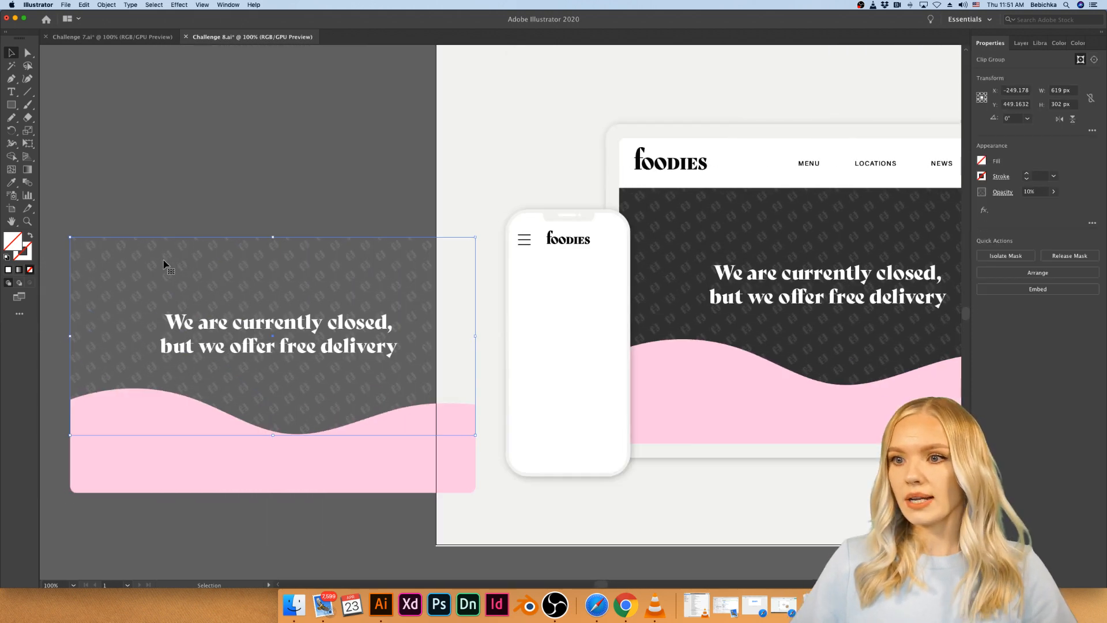
{"action": "double_click", "coordinate": [234, 271]}
{"action": "left_click", "coordinate": [291, 290]}
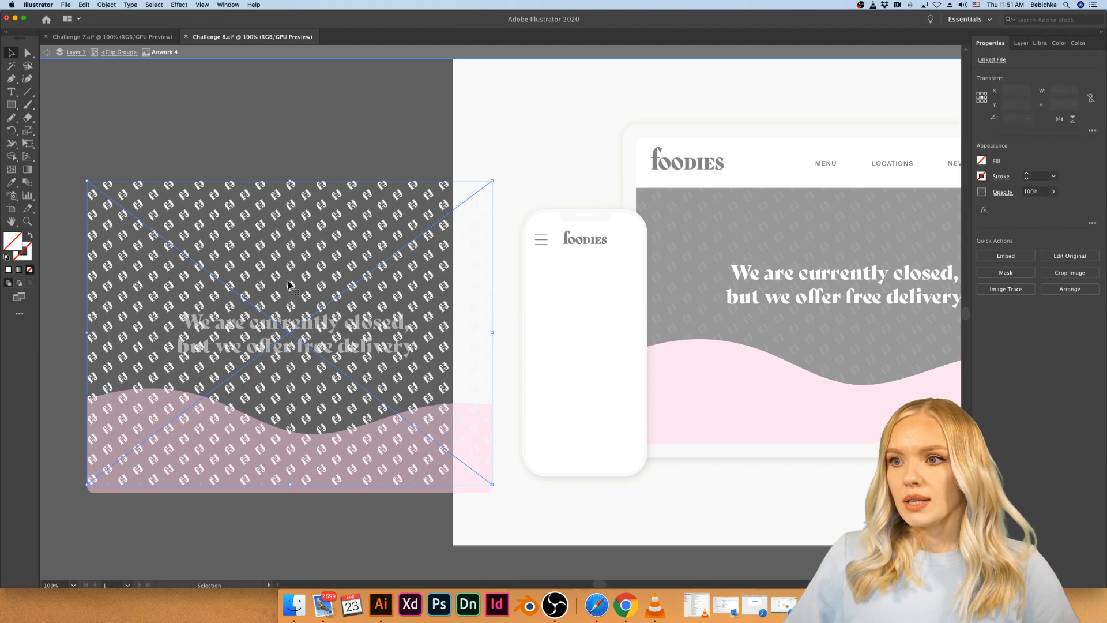
{"action": "double_click", "coordinate": [319, 156]}
- Isolate the copied pattern's clip group and narrow its clipping rectangle from the right to about 200 px wide
{"action": "left_click", "coordinate": [297, 296]}
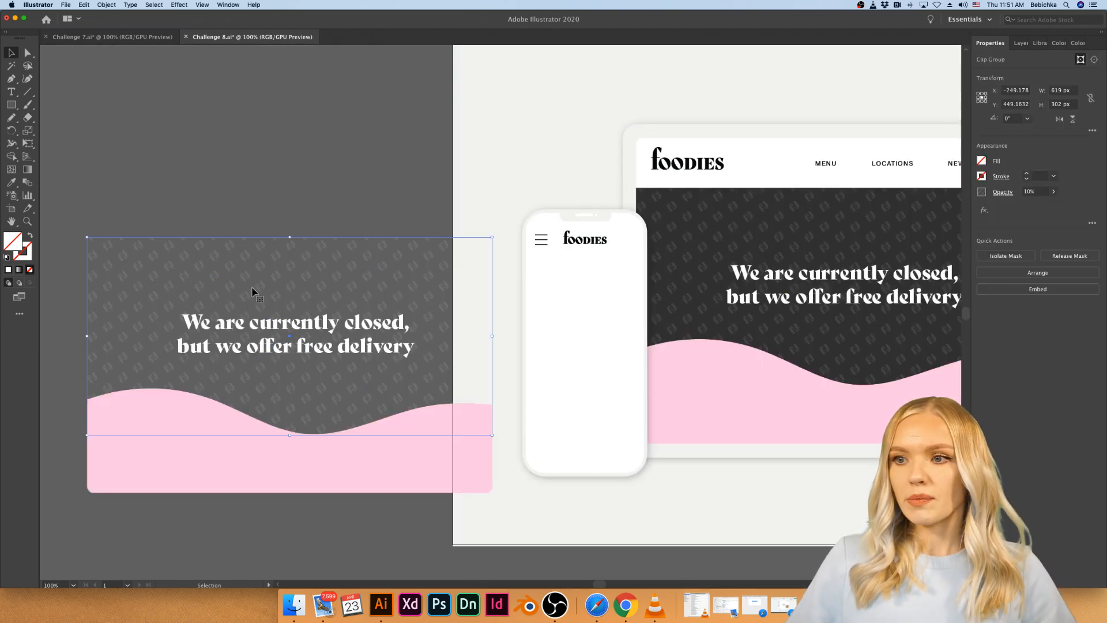
{"action": "double_click", "coordinate": [354, 240]}
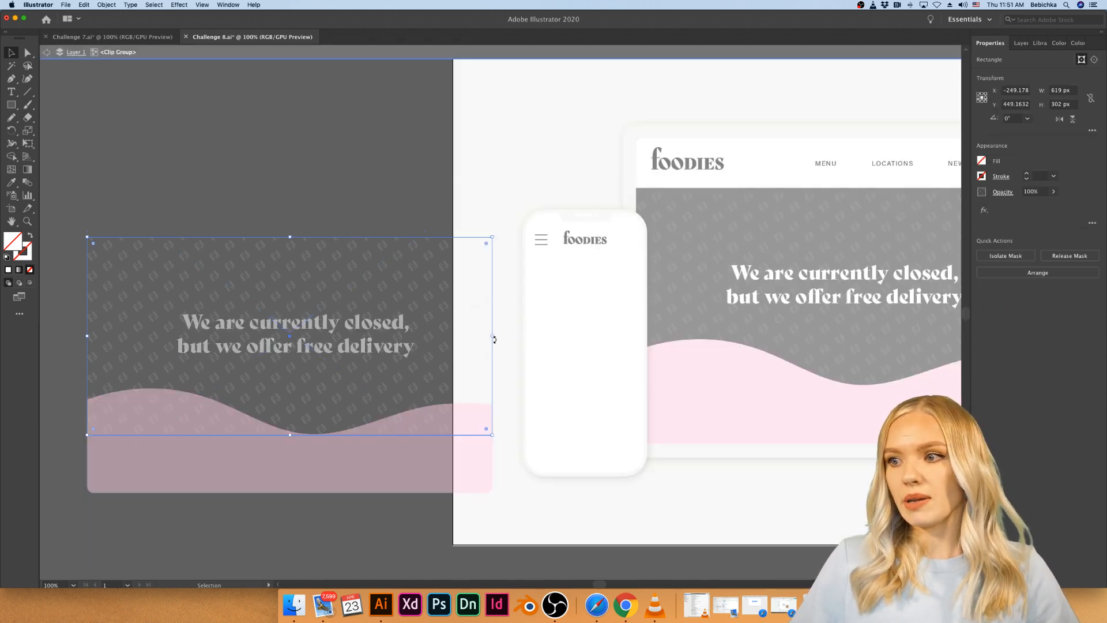
{"action": "left_click_drag", "start_coordinate": [493, 337], "coordinate": [218, 337]}
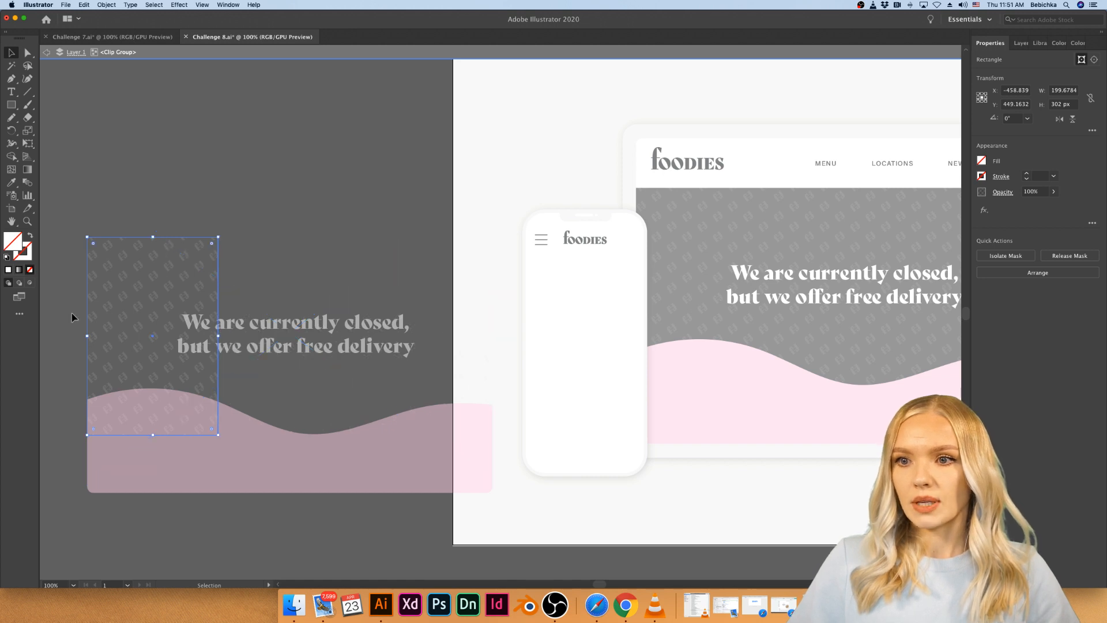
{"action": "double_click", "coordinate": [71, 314]}
- Move the narrowed pattern onto the phone screen, below the header with the menu icon and logo
{"action": "left_click_drag", "start_coordinate": [183, 317], "coordinate": [571, 339]}
{"action": "key", "text": "super+minus"}
{"action": "key", "text": "super+minus"}
{"action": "key", "text": "super+minus"}
{"action": "key", "text": "super+minus"}
{"action": "key", "text": "super+minus"}
{"action": "key", "text": "super+minus"}
{"action": "key", "text": "super+minus"}
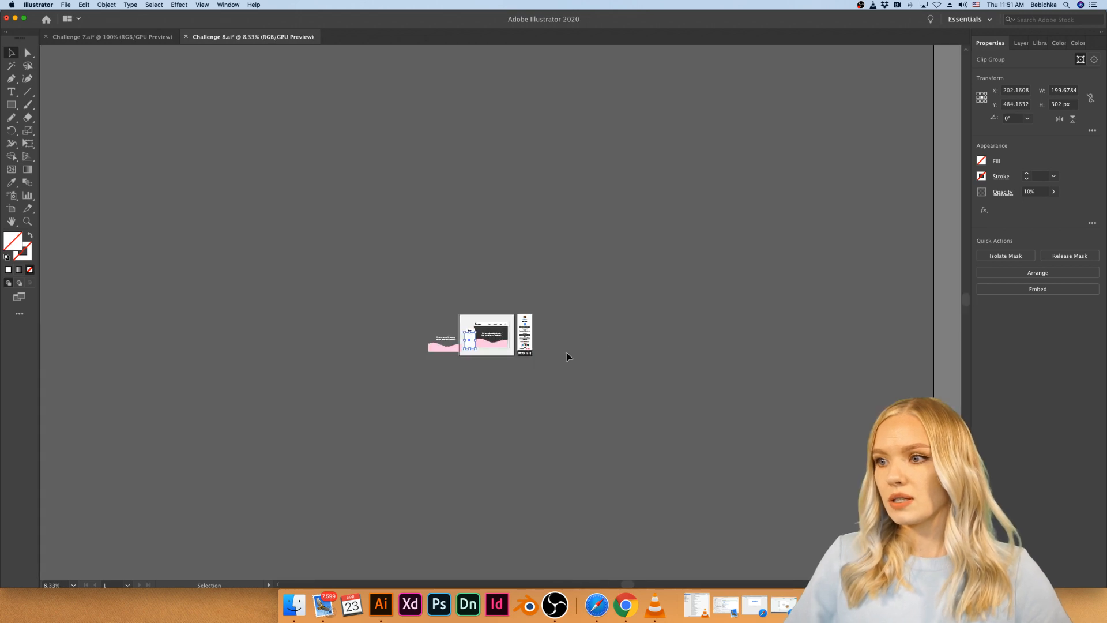
{"action": "key", "text": "super+1"}
{"action": "scroll", "coordinate": [282, 469], "scroll_direction": "down", "scroll_amount": 2}
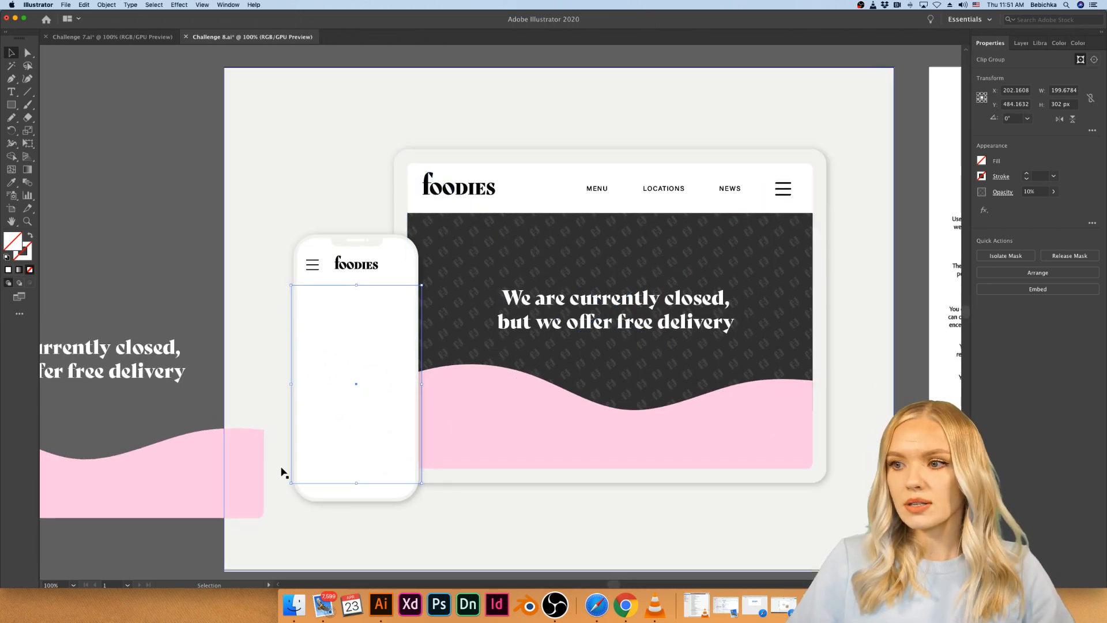
- Bring the phone's pattern clip group to the front and deselect it
{"action": "right_click", "coordinate": [338, 447]}
{"action": "mouse_move", "coordinate": [404, 547]}
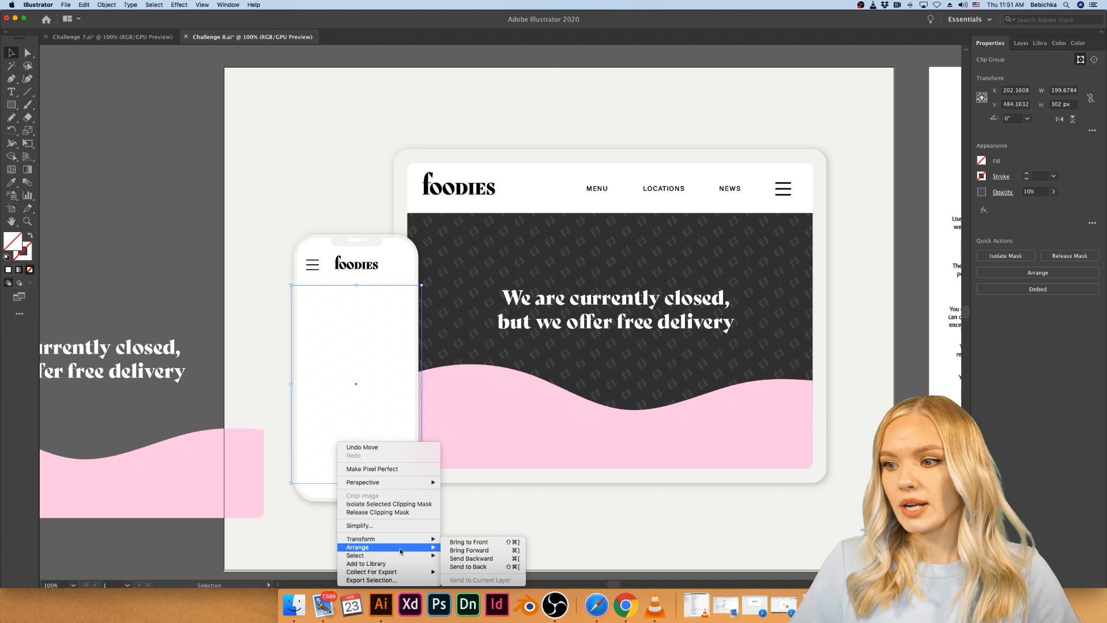
{"action": "left_click", "coordinate": [464, 542]}
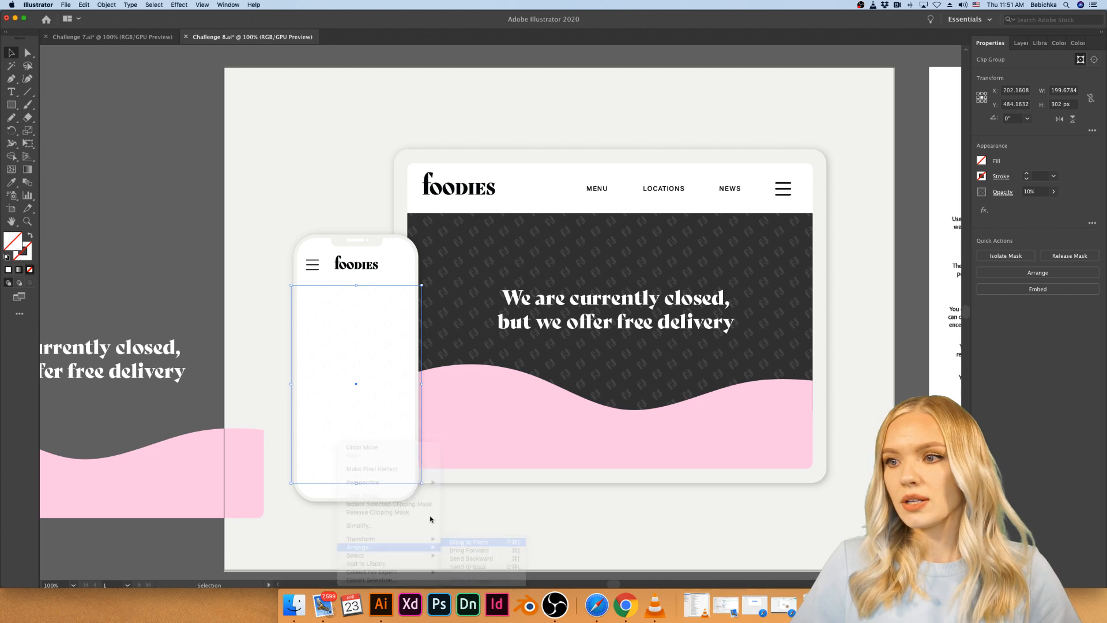
{"action": "left_click", "coordinate": [172, 284]}
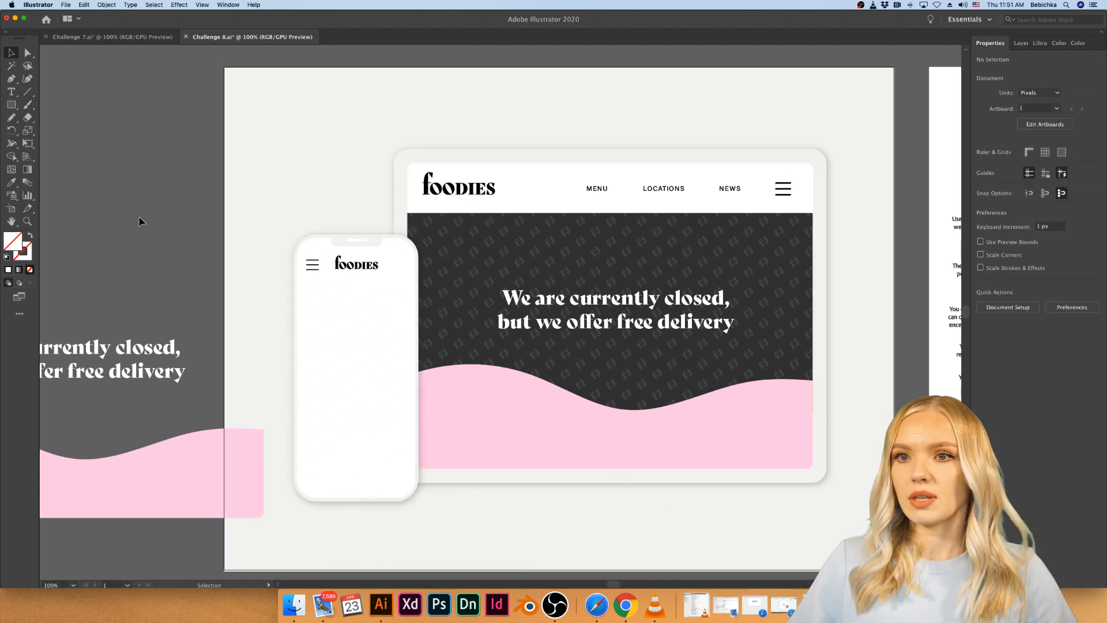
- Isolate the tablet group, copy the dark rectangle behind its banner pattern, and leave isolation
{"action": "double_click", "coordinate": [431, 231]}
{"action": "double_click", "coordinate": [431, 231]}
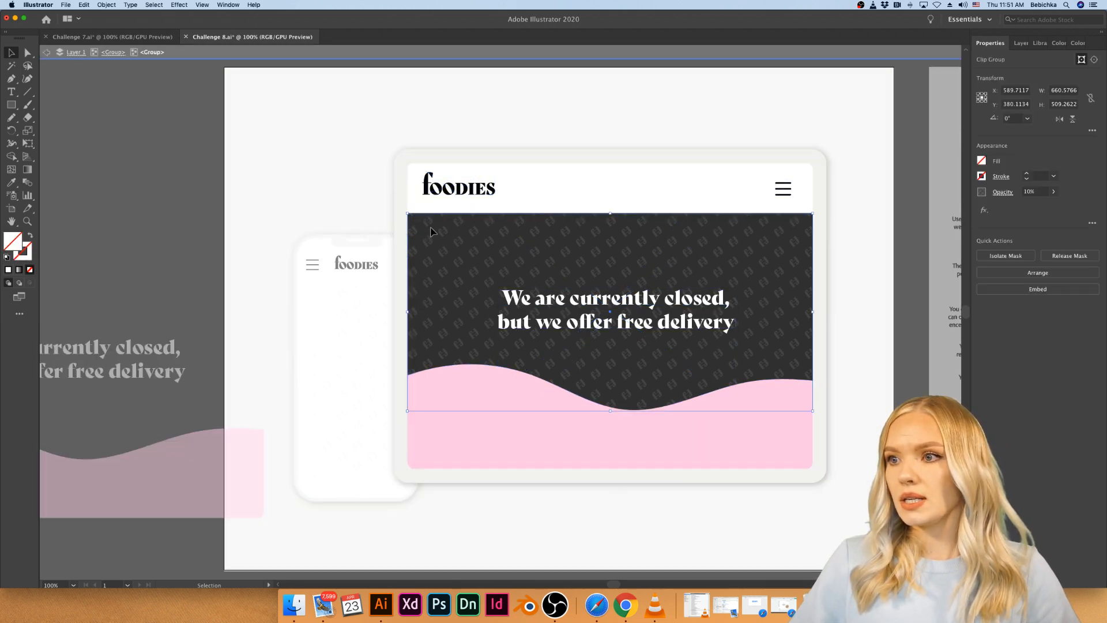
{"action": "left_click_drag", "start_coordinate": [432, 232], "coordinate": [402, 245]}
{"action": "key", "text": "v"}
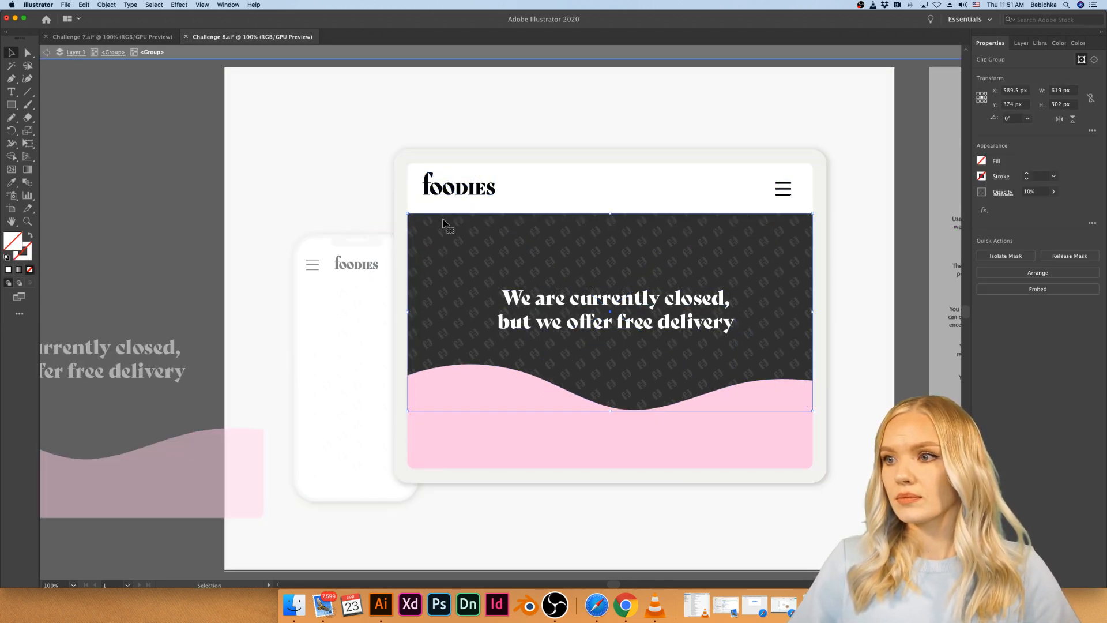
{"action": "key", "text": "super+shift+a"}
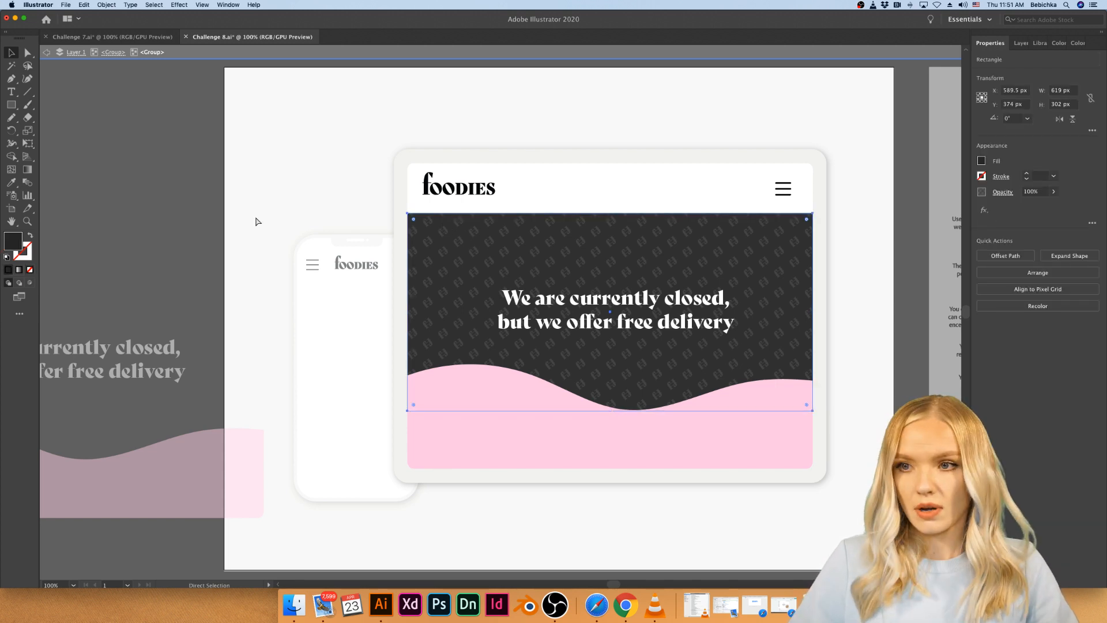
{"action": "double_click", "coordinate": [98, 216]}
- Paste the dark rectangle, place it on the phone screen below the header, and narrow it to 179 px wide
{"action": "key", "text": "super+v"}
{"action": "left_click_drag", "start_coordinate": [541, 287], "coordinate": [539, 347]}
{"action": "left_click_drag", "start_coordinate": [703, 375], "coordinate": [416, 389]}
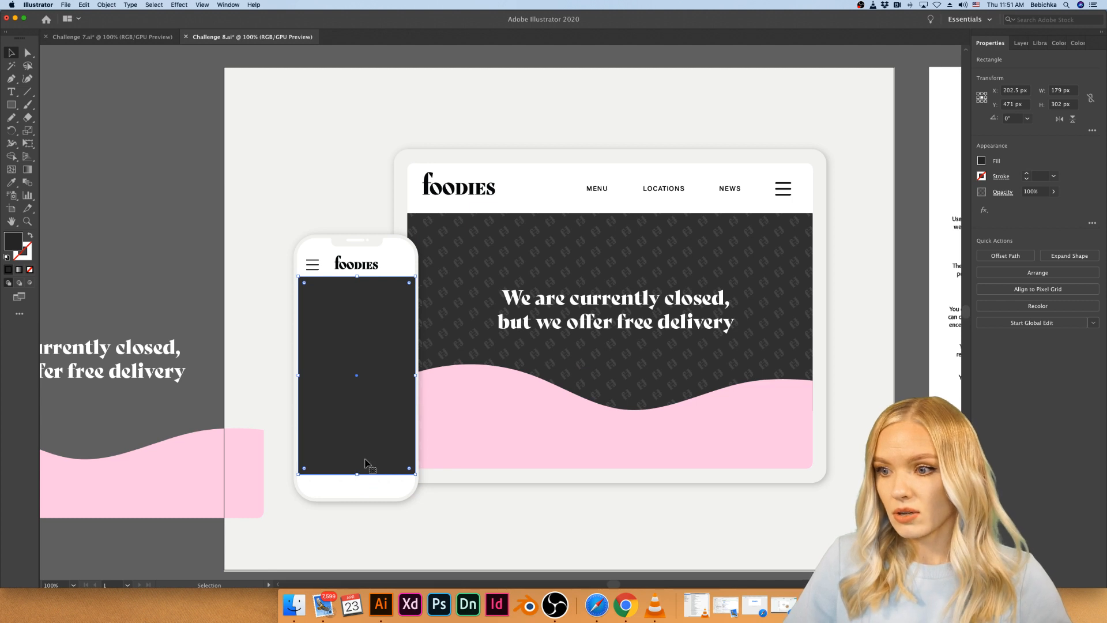
- Shrink the spare pink wave beside the phone to about 160 px wide and 86 px tall
{"action": "left_click_drag", "start_coordinate": [244, 499], "coordinate": [348, 466]}
{"action": "left_click_drag", "start_coordinate": [271, 405], "coordinate": [271, 441]}
{"action": "left_click_drag", "start_coordinate": [348, 475], "coordinate": [298, 474]}
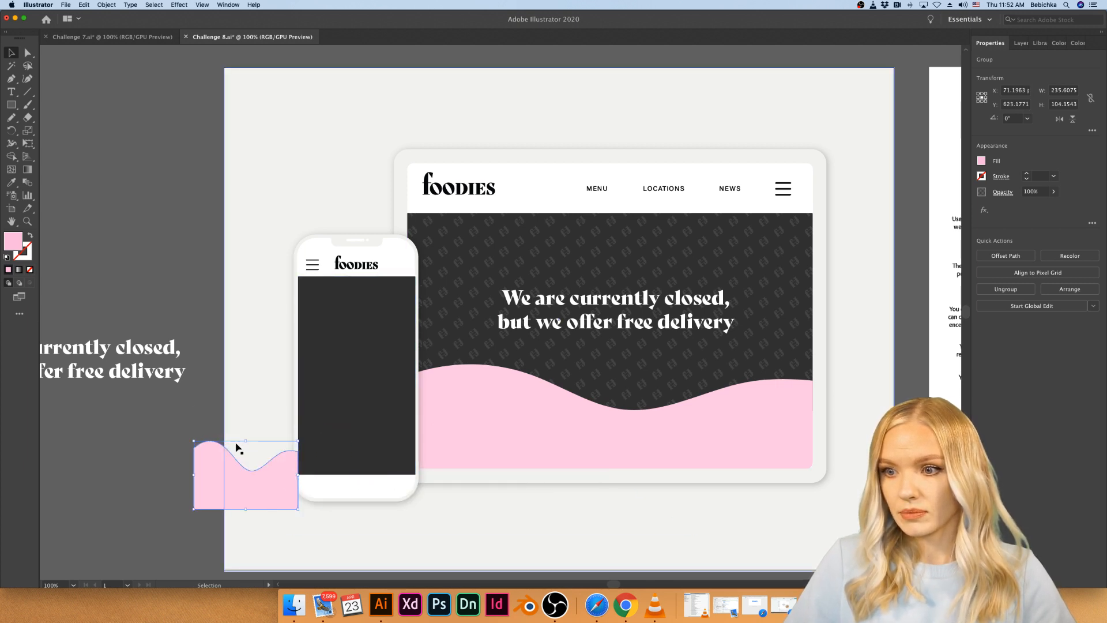
{"action": "left_click_drag", "start_coordinate": [246, 442], "coordinate": [245, 455]}
- Move the small pink wave onto the lower part of the phone's dark rectangle and bring it to the front
{"action": "left_click_drag", "start_coordinate": [249, 496], "coordinate": [349, 465]}
{"action": "scroll", "coordinate": [369, 459], "scroll_direction": "up", "scroll_amount": 2}
{"action": "right_click", "coordinate": [381, 442]}
{"action": "mouse_move", "coordinate": [441, 549]}
{"action": "left_click", "coordinate": [493, 542]}
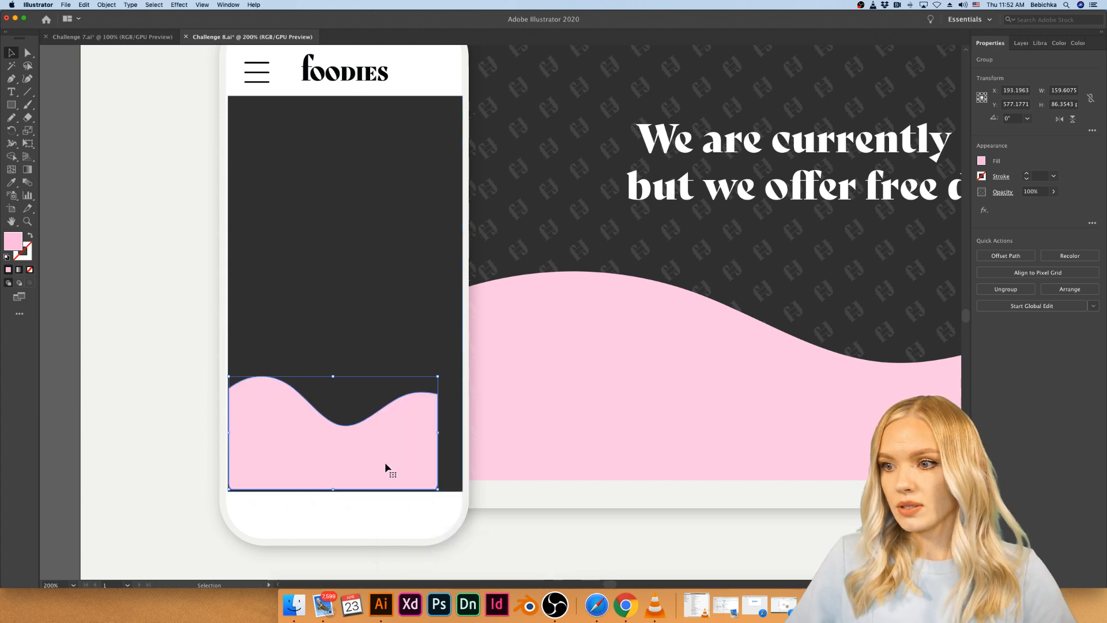
- Align the wave's base with the bottom of the phone's dark rectangle and widen it to about 179 px, then deselect
{"action": "left_click_drag", "start_coordinate": [385, 467], "coordinate": [384, 469]}
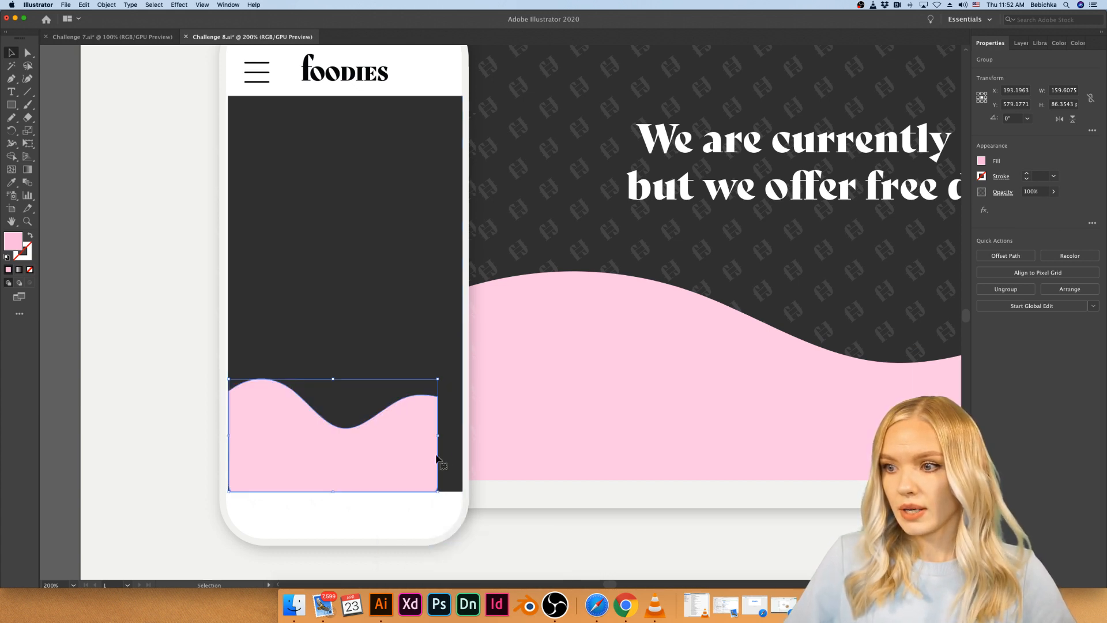
{"action": "left_click_drag", "start_coordinate": [439, 437], "coordinate": [462, 437]}
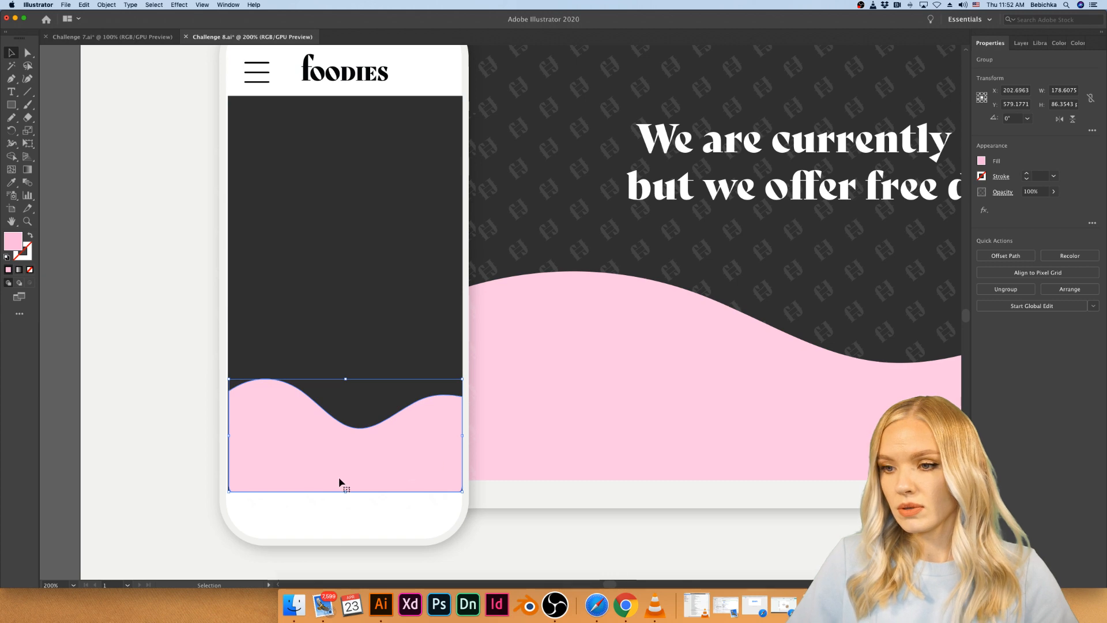
{"action": "left_click", "coordinate": [93, 471]}
- Select the tablet group together with the light artboard background and lock both
{"action": "key", "text": "super+minus"}
{"action": "key", "text": "super+minus"}
{"action": "key", "text": "super+minus"}
{"action": "left_click", "coordinate": [153, 400]}
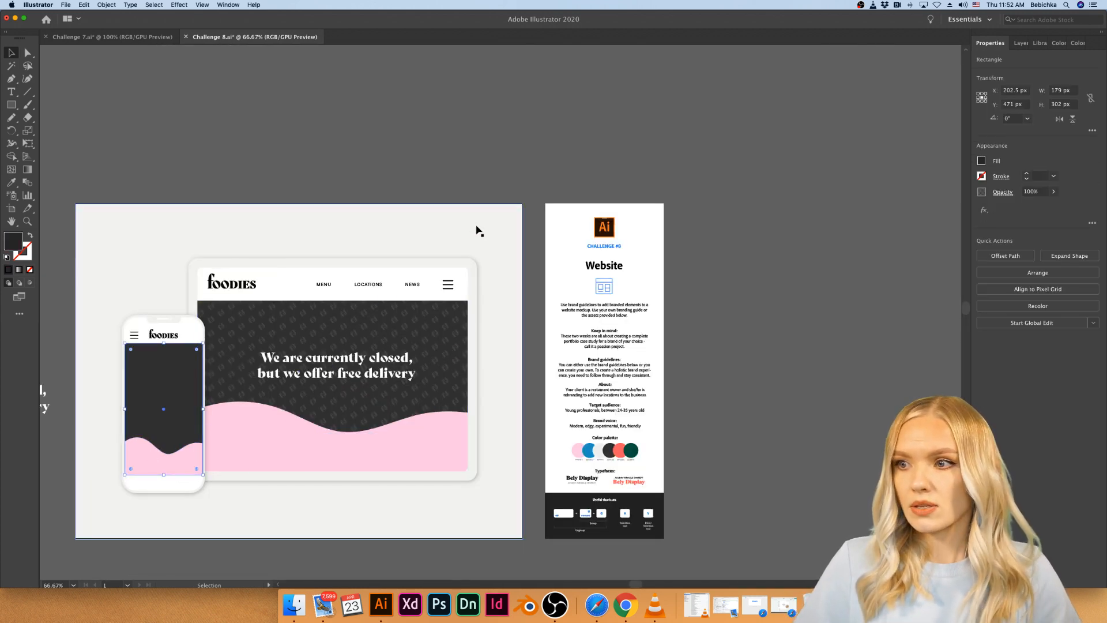
{"action": "left_click_drag", "start_coordinate": [229, 542], "coordinate": [230, 542]}
{"action": "left_click", "coordinate": [427, 243], "text": "shift"}
{"action": "key", "text": "v"}
{"action": "left_click", "coordinate": [431, 241]}
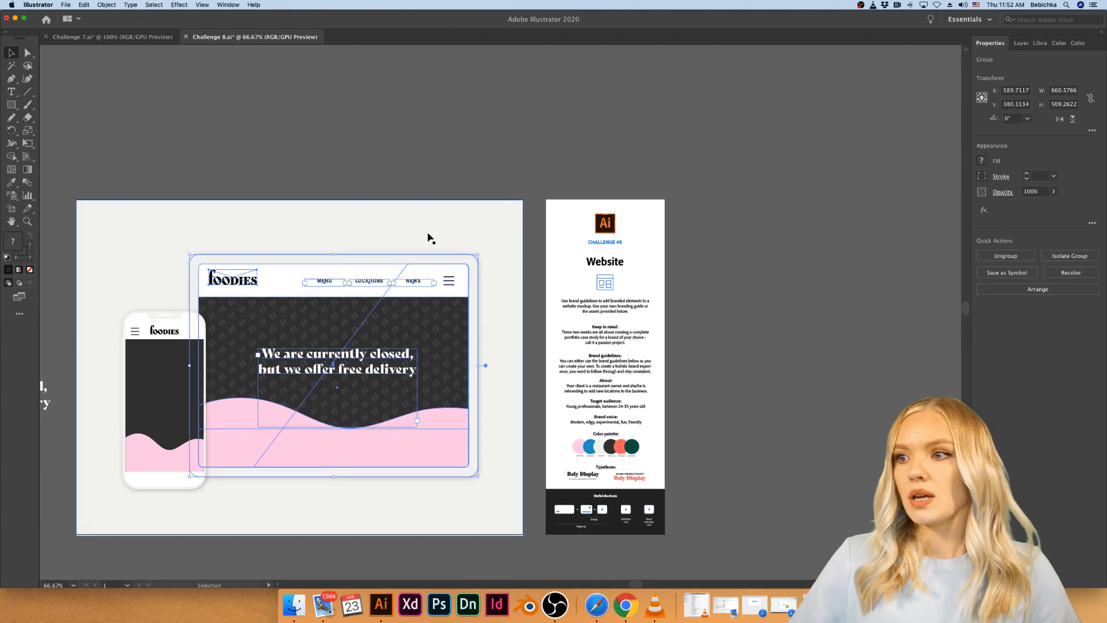
{"action": "left_click_drag", "start_coordinate": [395, 329], "coordinate": [398, 327]}
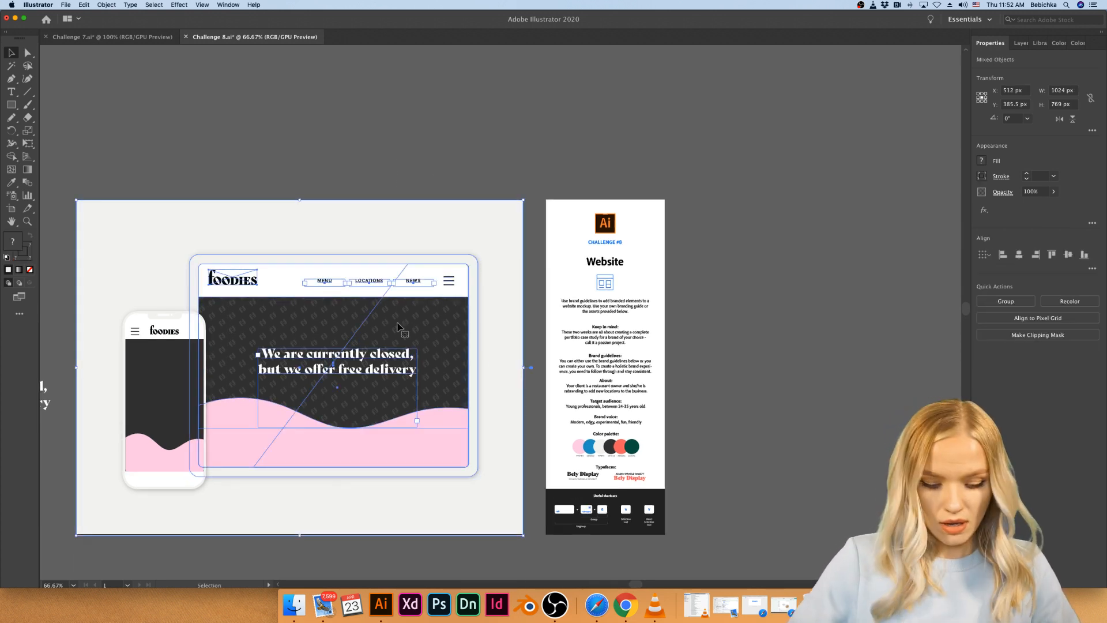
{"action": "key", "text": "super+2"}
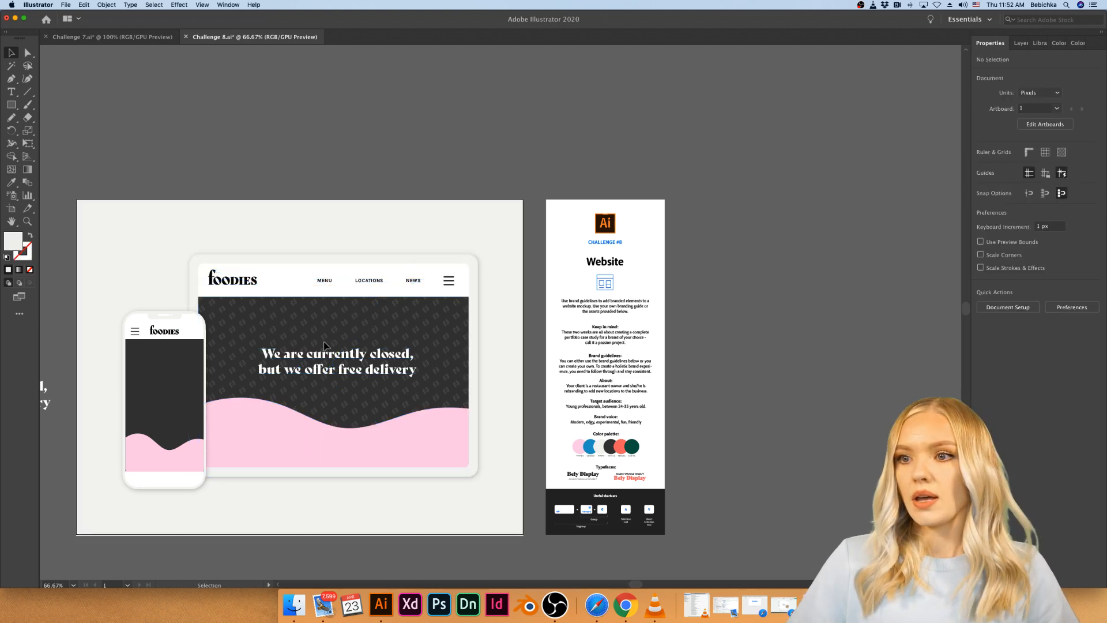
- Send the phone's dark rectangle backward, behind the phone's logo pattern, and deselect it
{"action": "scroll", "coordinate": [173, 356], "scroll_direction": "up", "scroll_amount": 1}
{"action": "scroll", "coordinate": [173, 355], "scroll_direction": "down", "scroll_amount": 3}
{"action": "left_click", "coordinate": [225, 347]}
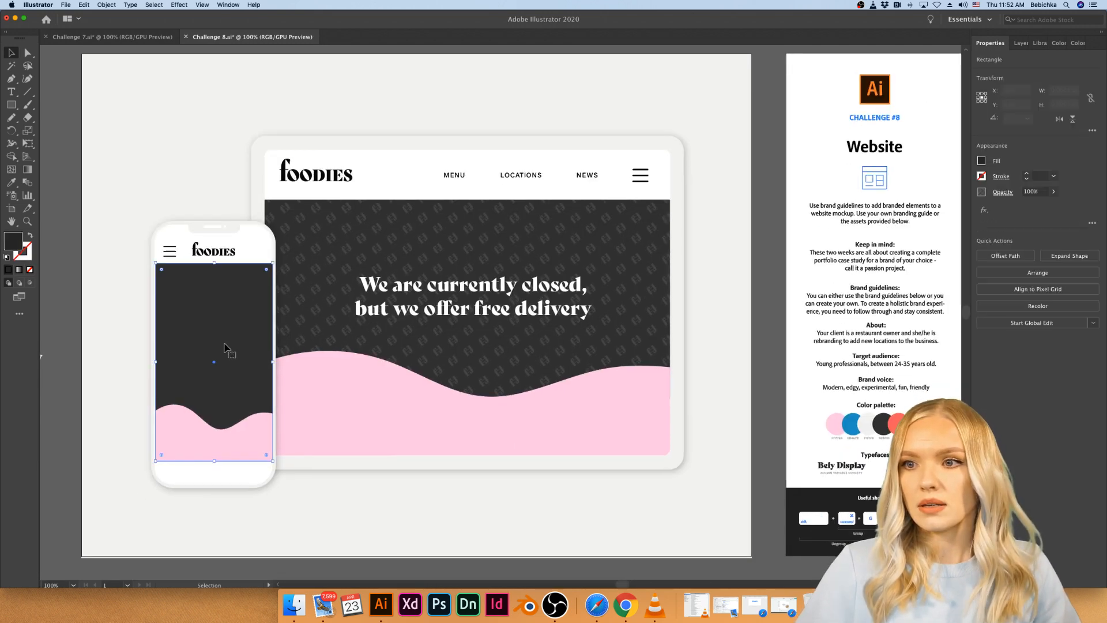
{"action": "right_click", "coordinate": [200, 303]}
{"action": "mouse_move", "coordinate": [242, 441]}
{"action": "left_click", "coordinate": [319, 458]}
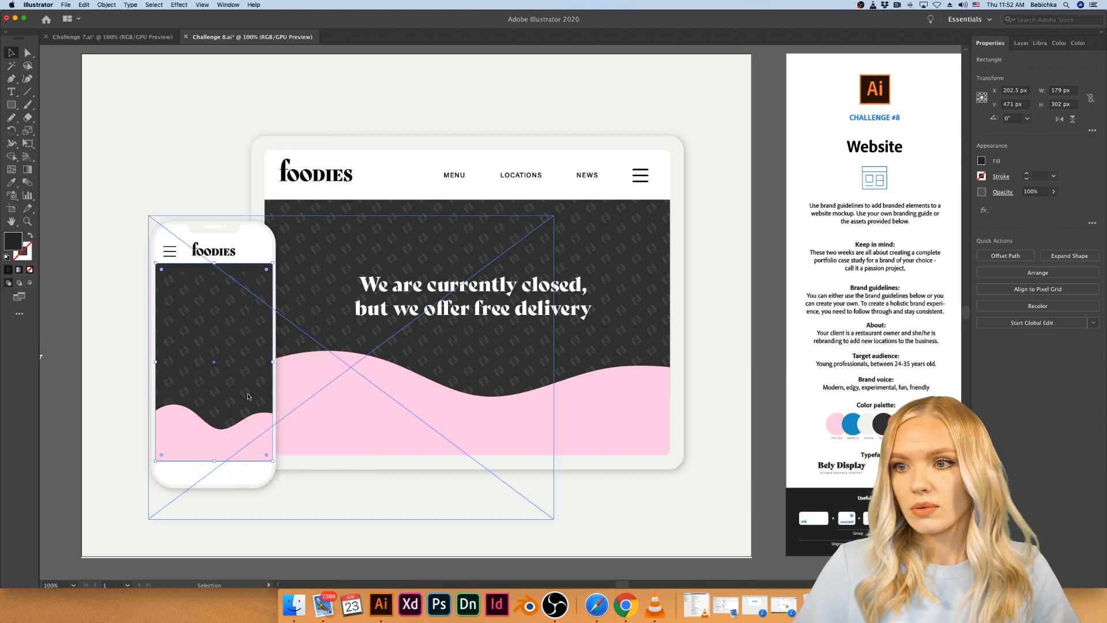
{"action": "left_click", "coordinate": [80, 374]}
- Move the spare headline closer to the phone and set its font size to 12 pt
{"action": "scroll", "coordinate": [78, 374], "scroll_direction": "left", "scroll_amount": 5}
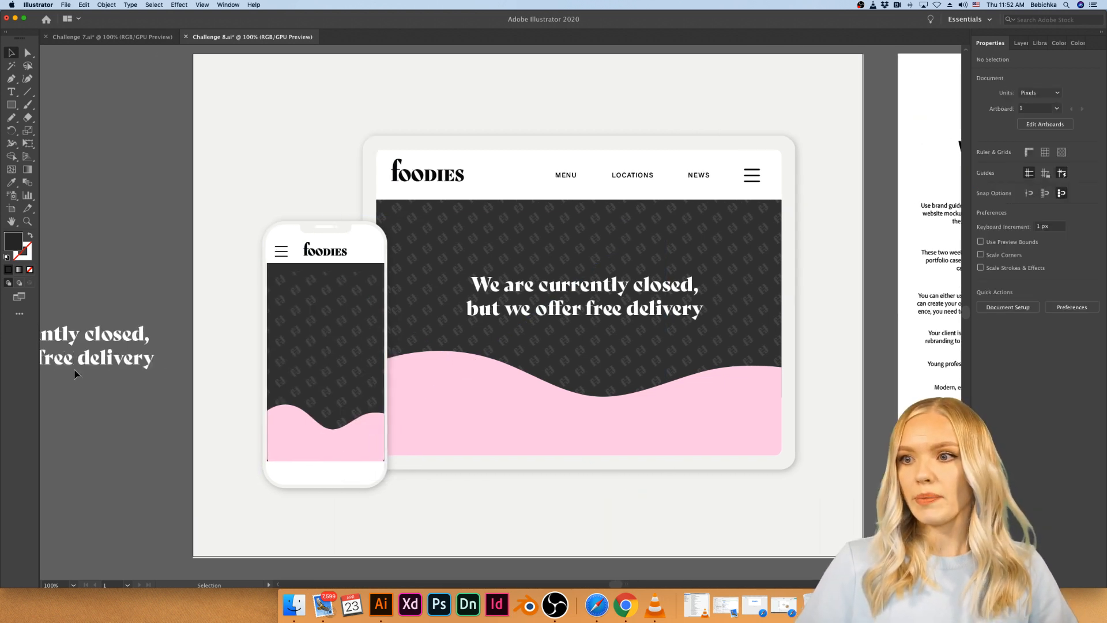
{"action": "left_click_drag", "start_coordinate": [87, 358], "coordinate": [110, 362]}
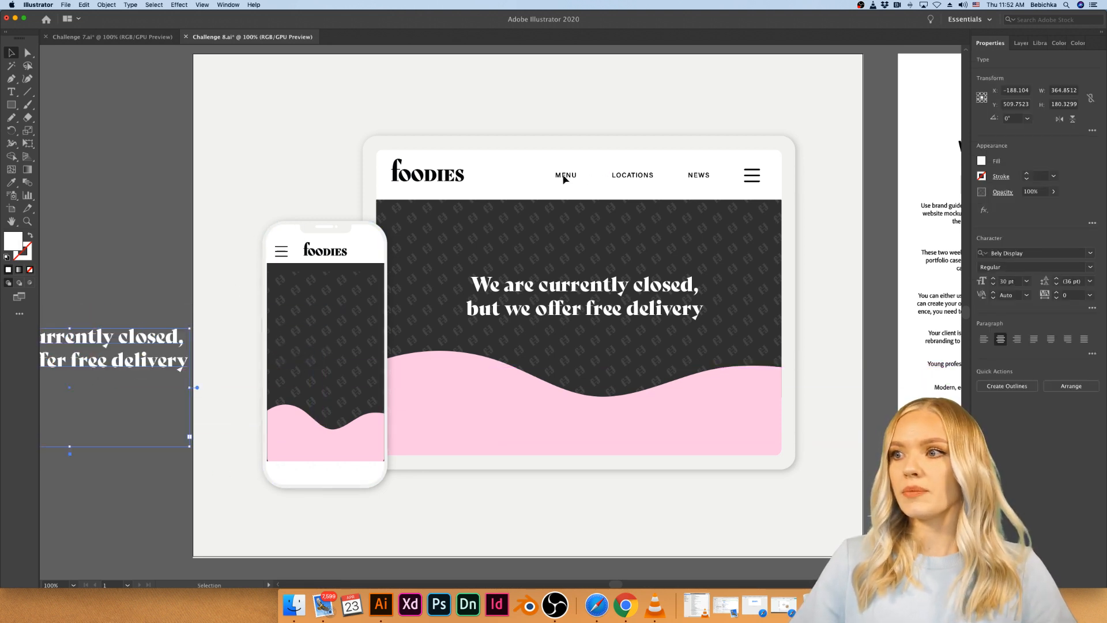
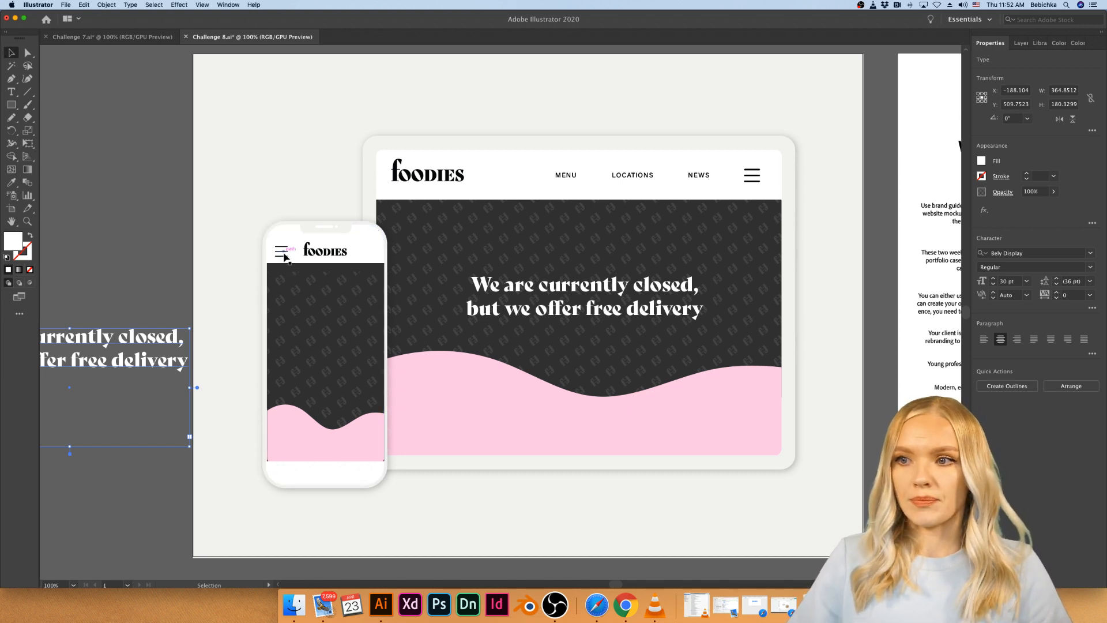
{"action": "scroll", "coordinate": [283, 255], "scroll_direction": "up", "scroll_amount": 2}
{"action": "scroll", "coordinate": [283, 255], "scroll_direction": "down", "scroll_amount": 1}
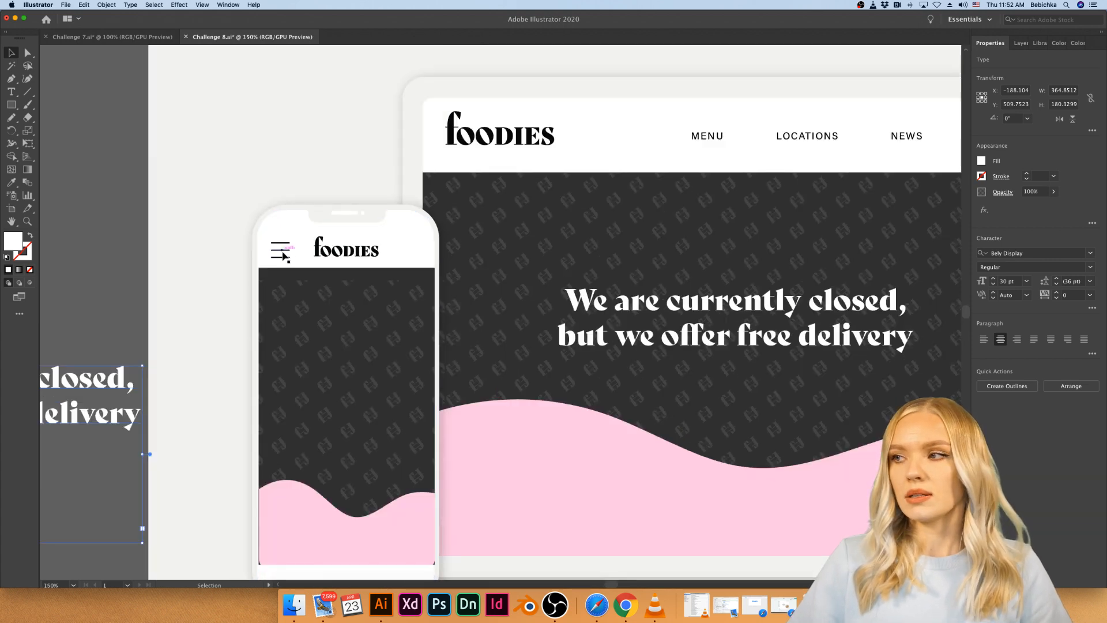
{"action": "scroll", "coordinate": [284, 255], "scroll_direction": "down", "scroll_amount": 1}
{"action": "left_click_drag", "start_coordinate": [52, 340], "coordinate": [150, 317]}
{"action": "double_click", "coordinate": [150, 317]}
{"action": "key", "text": "super+a"}
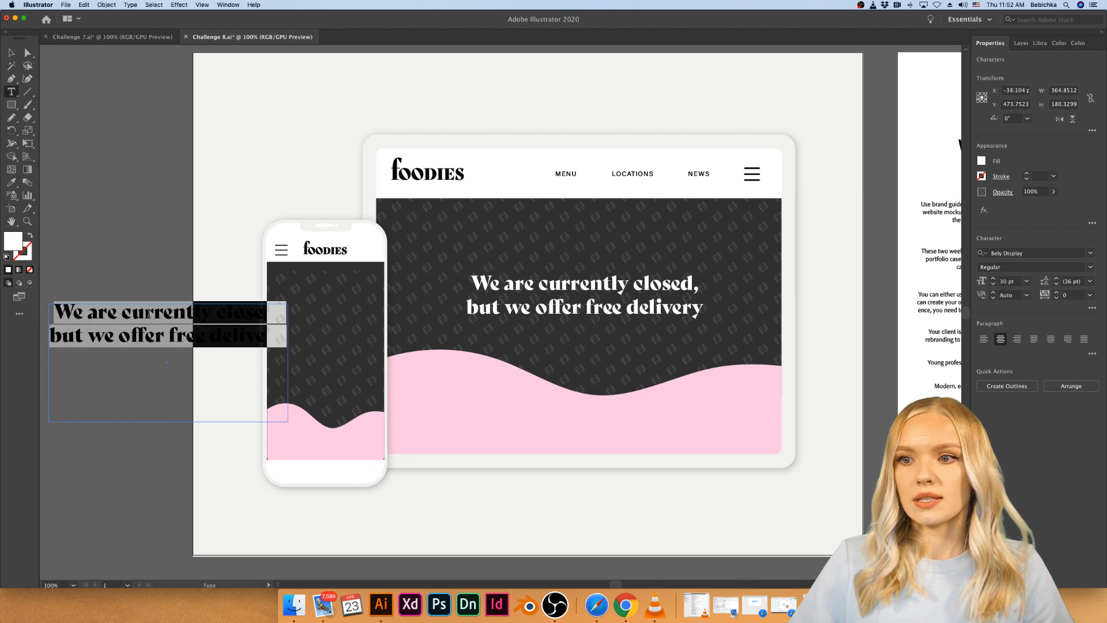
{"action": "left_click", "coordinate": [1026, 281]}
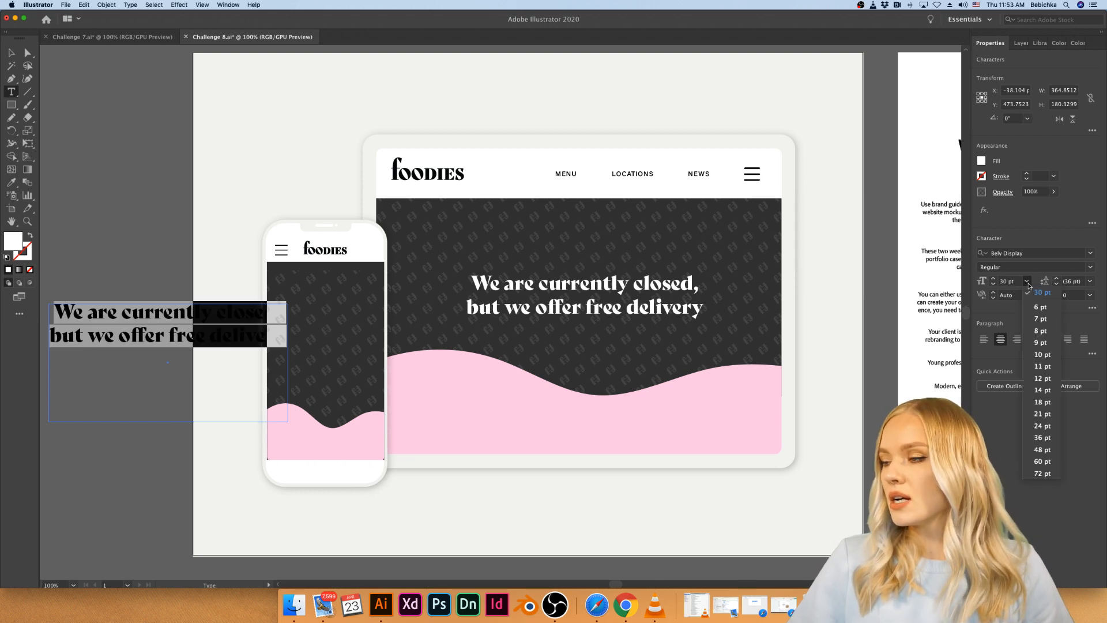
{"action": "left_click", "coordinate": [1044, 378]}
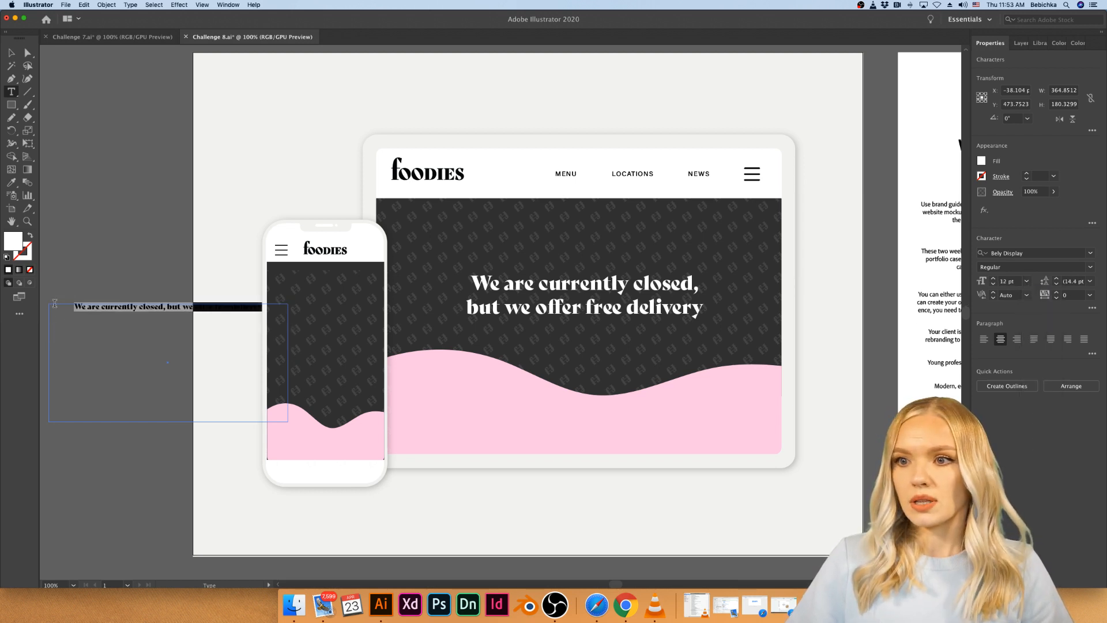
- Rebreak the small headline into three lines: "We are currently", "closed, but we offer" and "free delivery"
{"action": "left_click", "coordinate": [168, 305]}
{"action": "key", "text": "Return"}
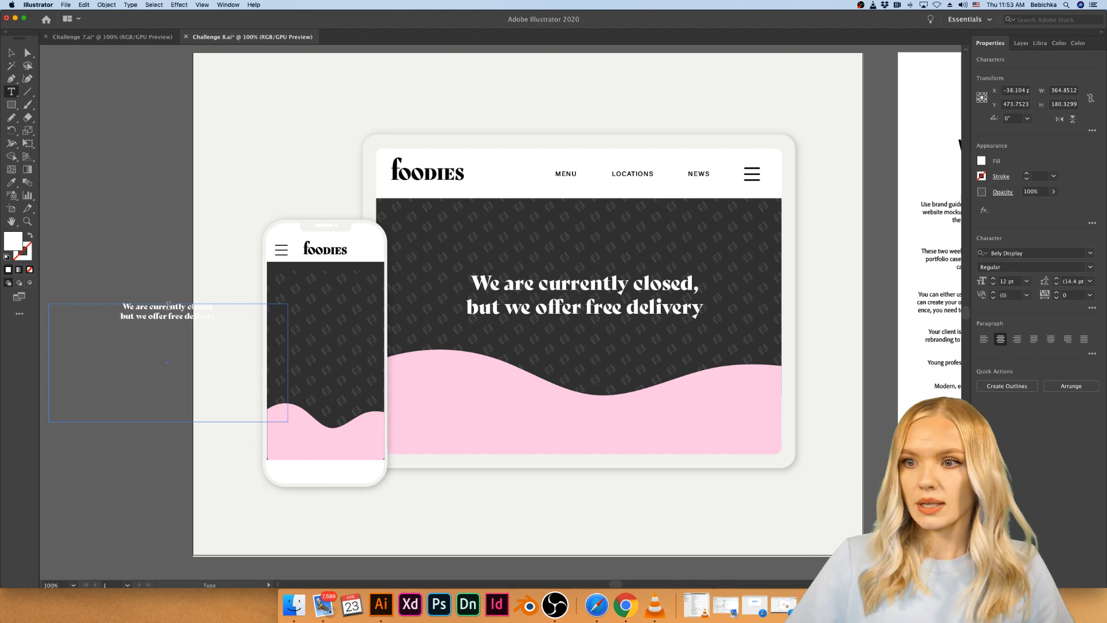
{"action": "key", "text": "alt"}
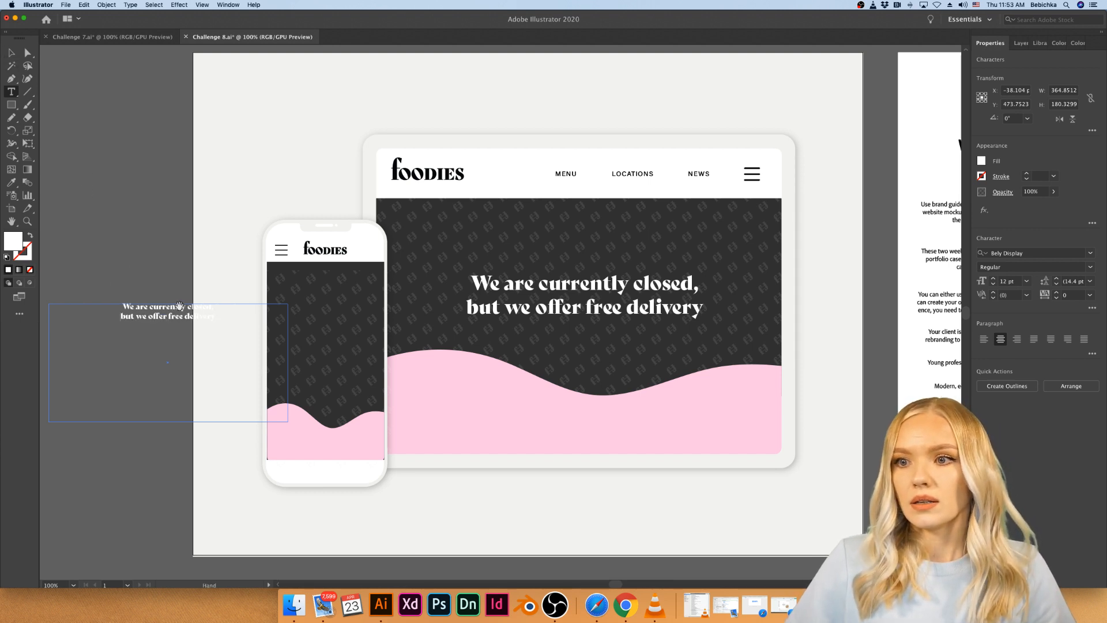
{"action": "left_click", "coordinate": [189, 306]}
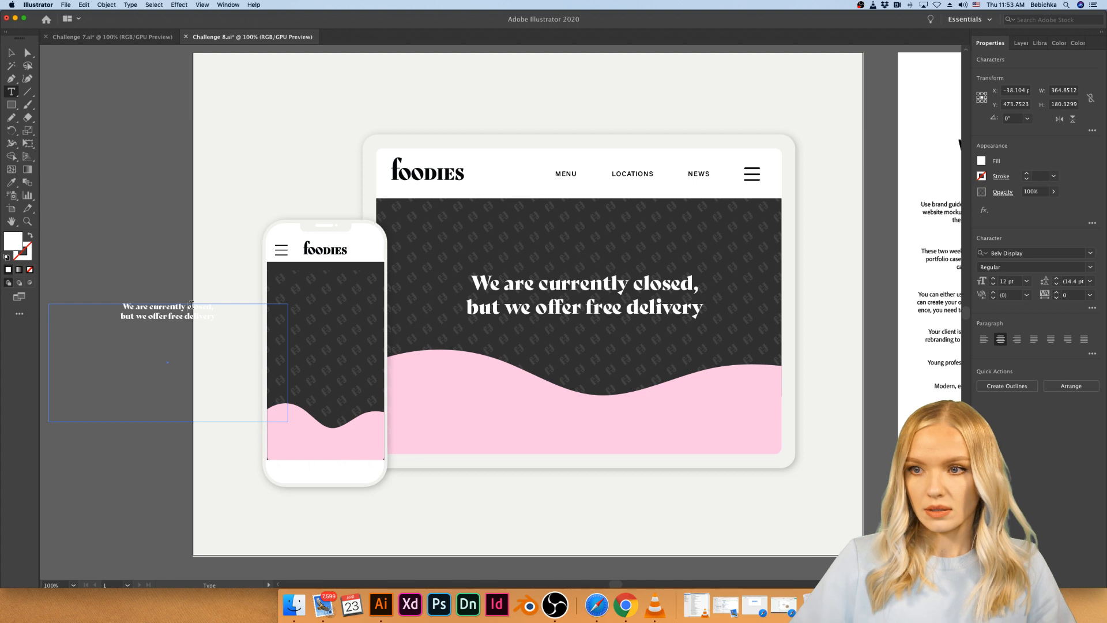
{"action": "key", "text": "Return"}
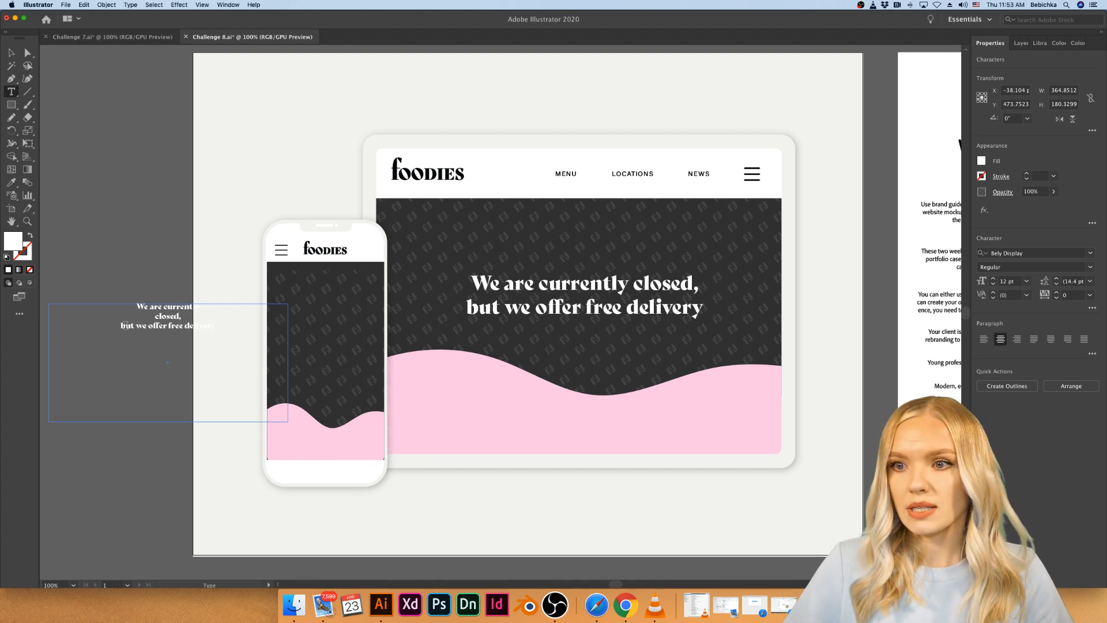
{"action": "key", "text": "BackSpace"}
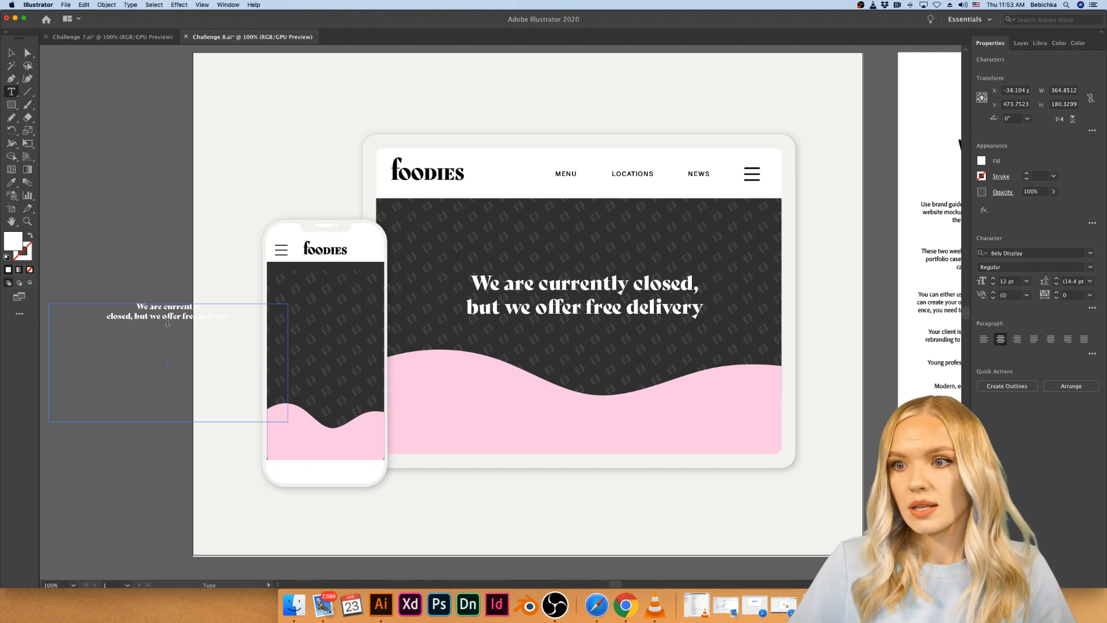
{"action": "left_click", "coordinate": [185, 314]}
{"action": "key", "text": "Return"}
- Move the three-line headline onto the phone's patterned area, bring it to the front, and deselect it
{"action": "left_click", "coordinate": [11, 53]}
{"action": "left_click_drag", "start_coordinate": [172, 309], "coordinate": [333, 328]}
{"action": "right_click", "coordinate": [327, 338]}
{"action": "mouse_move", "coordinate": [358, 469]}
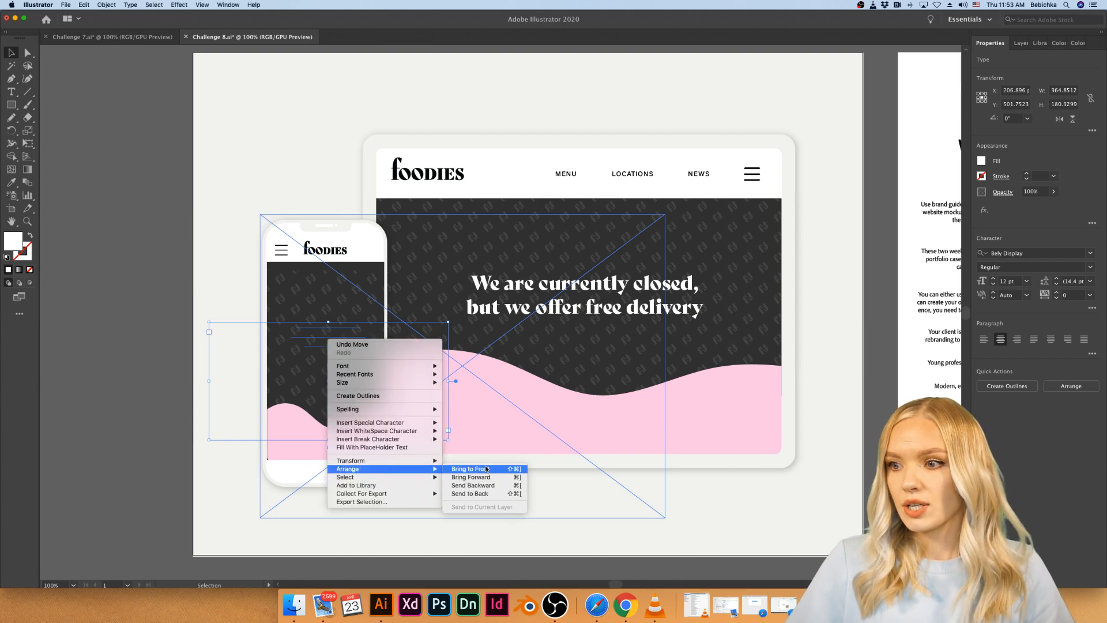
{"action": "left_click", "coordinate": [465, 469]}
{"action": "left_click", "coordinate": [92, 362]}
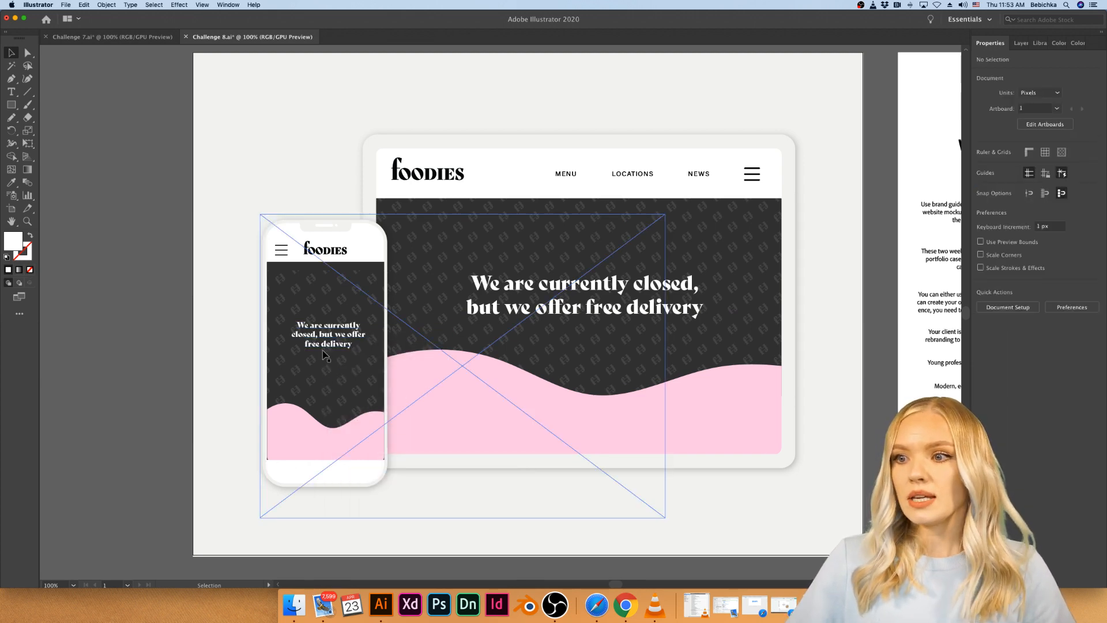
- Select all of the phone's headline text and set its font size to 18 pt
{"action": "scroll", "coordinate": [327, 346], "scroll_direction": "up", "scroll_amount": 2}
{"action": "triple_click", "coordinate": [324, 334]}
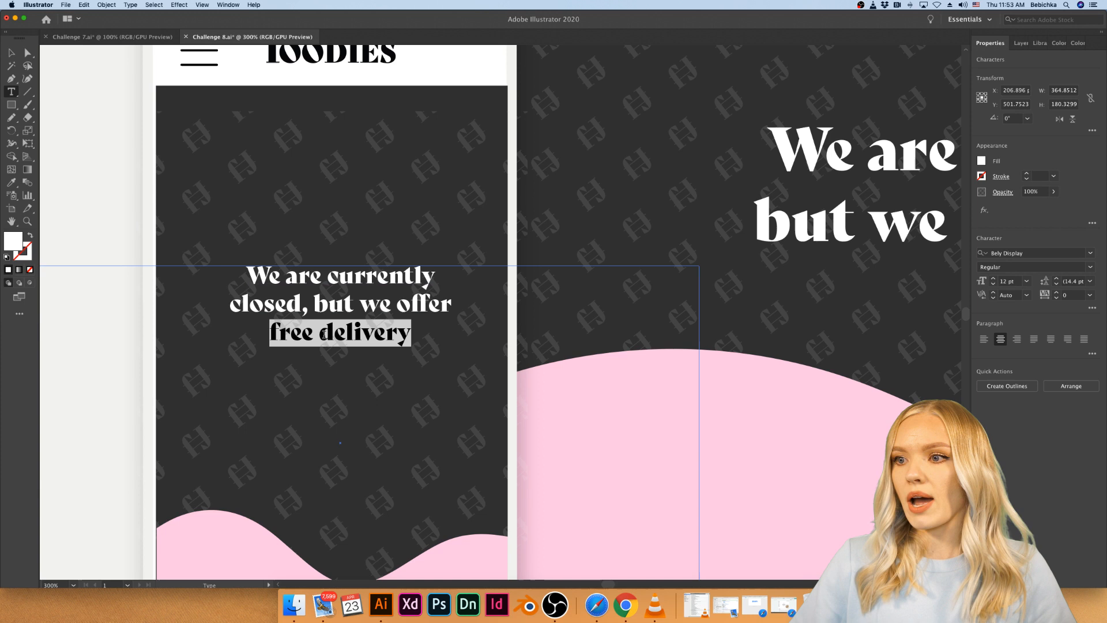
{"action": "left_click", "coordinate": [407, 334]}
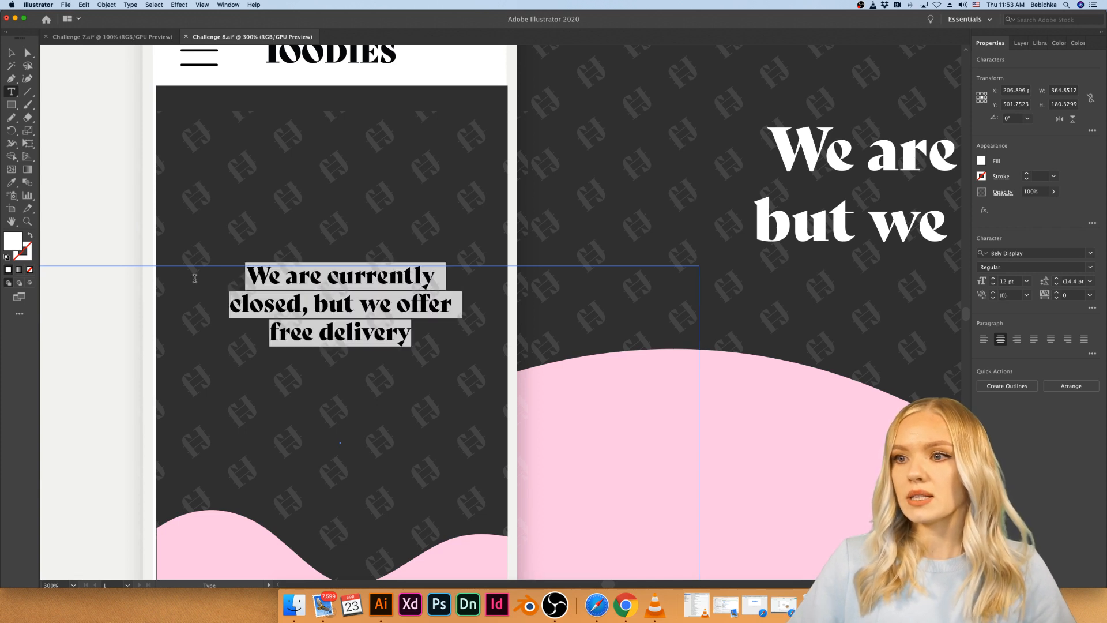
{"action": "key", "text": "super+a"}
{"action": "left_click", "coordinate": [1027, 281]}
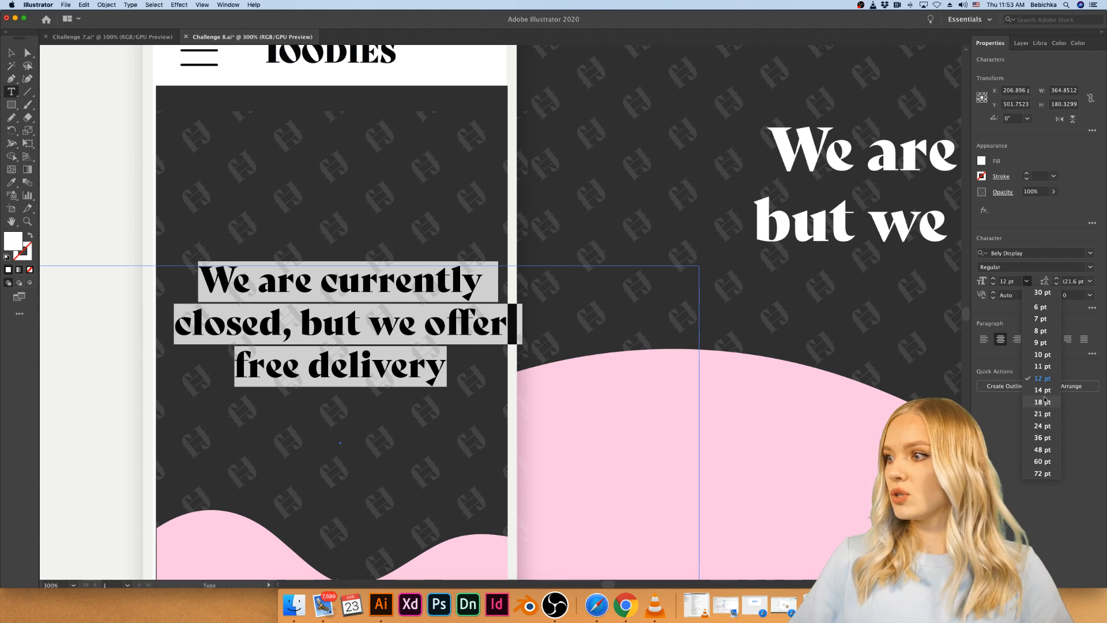
{"action": "left_click", "coordinate": [1043, 402]}
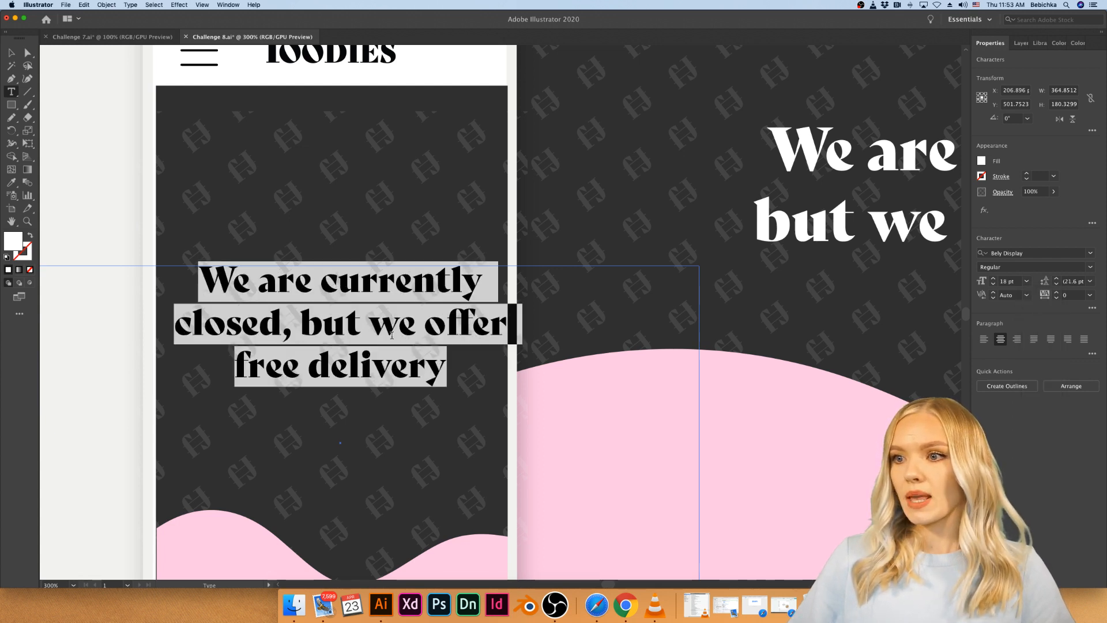
- Shift the last line break in the phone's headline so the third line reads "offer free delivery"
{"action": "left_click", "coordinate": [424, 326]}
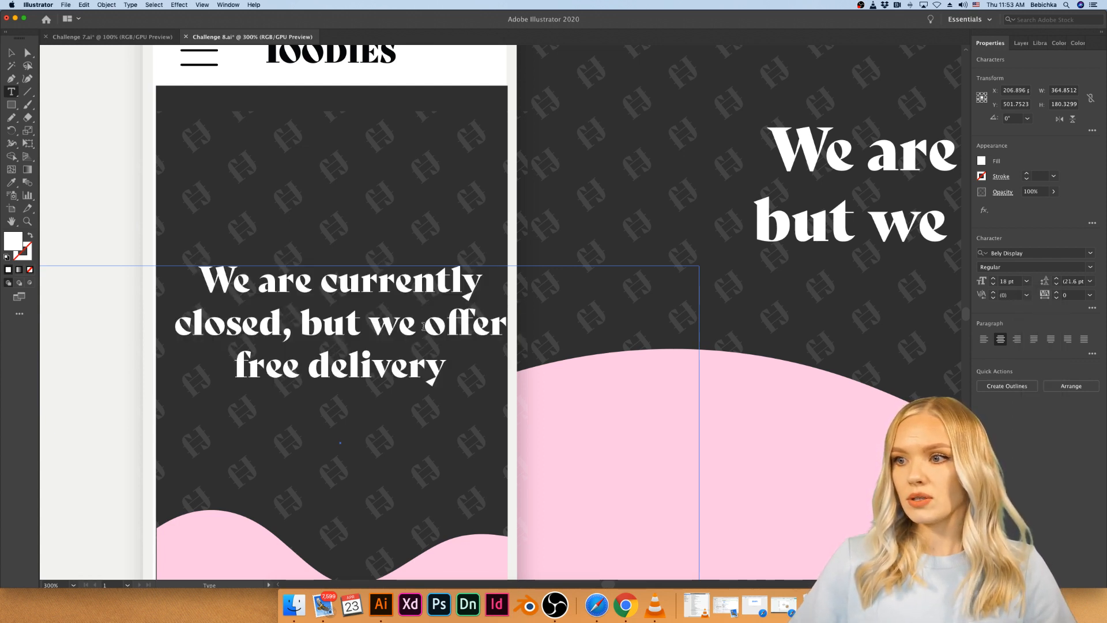
{"action": "key", "text": "Return"}
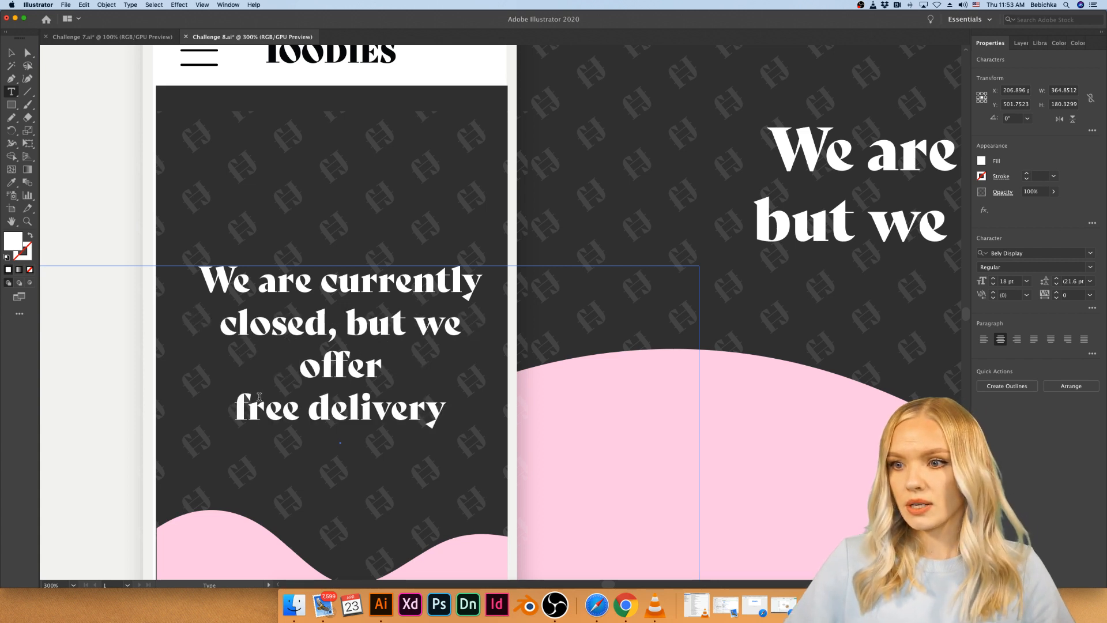
{"action": "key", "text": "BackSpace"}
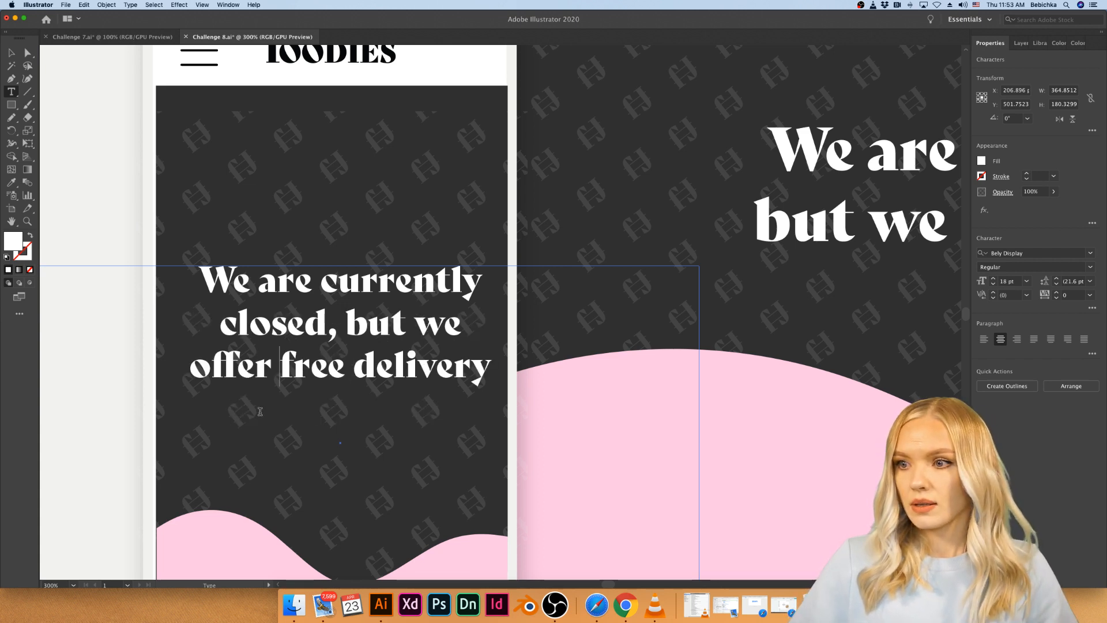
- Break the phone's headline so "delivery" sits on its own fourth line and end it with an exclamation mark
{"action": "left_click", "coordinate": [355, 364]}
{"action": "key", "text": "Return"}
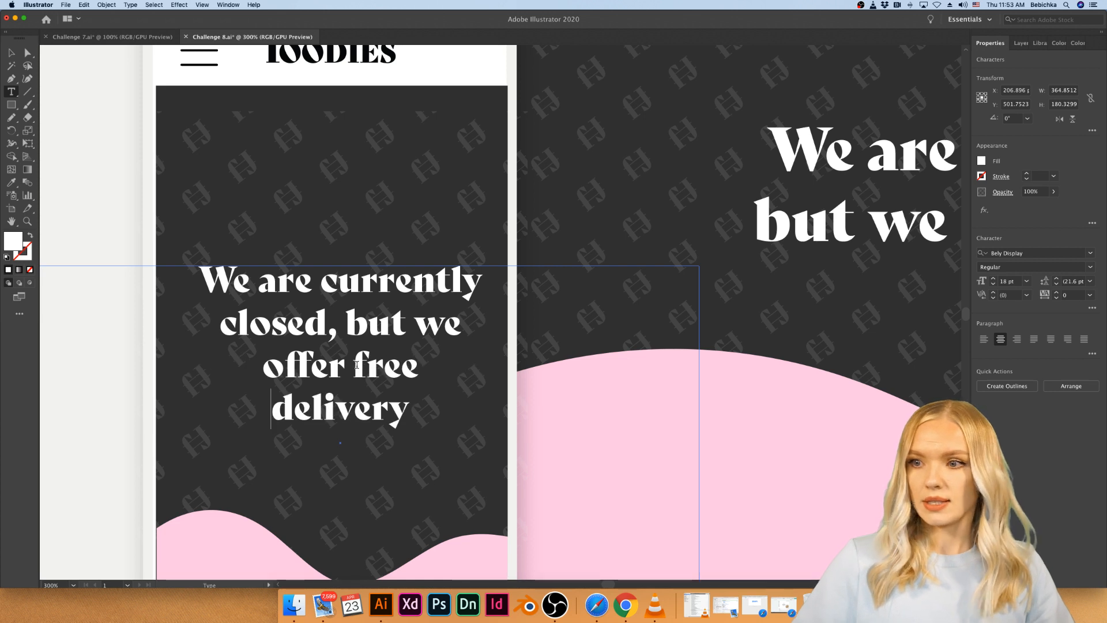
{"action": "left_click", "coordinate": [412, 412]}
{"action": "type", "text": "!"}
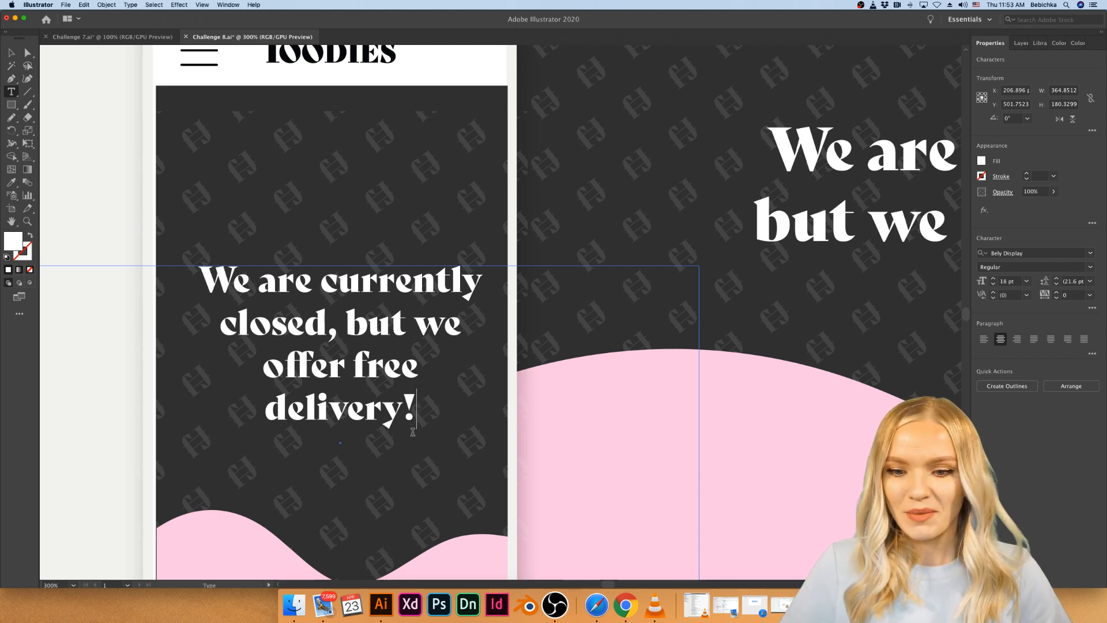
- Move the four-line headline slightly higher within the phone's dark patterned area and deselect it
{"action": "key", "text": "super+0"}
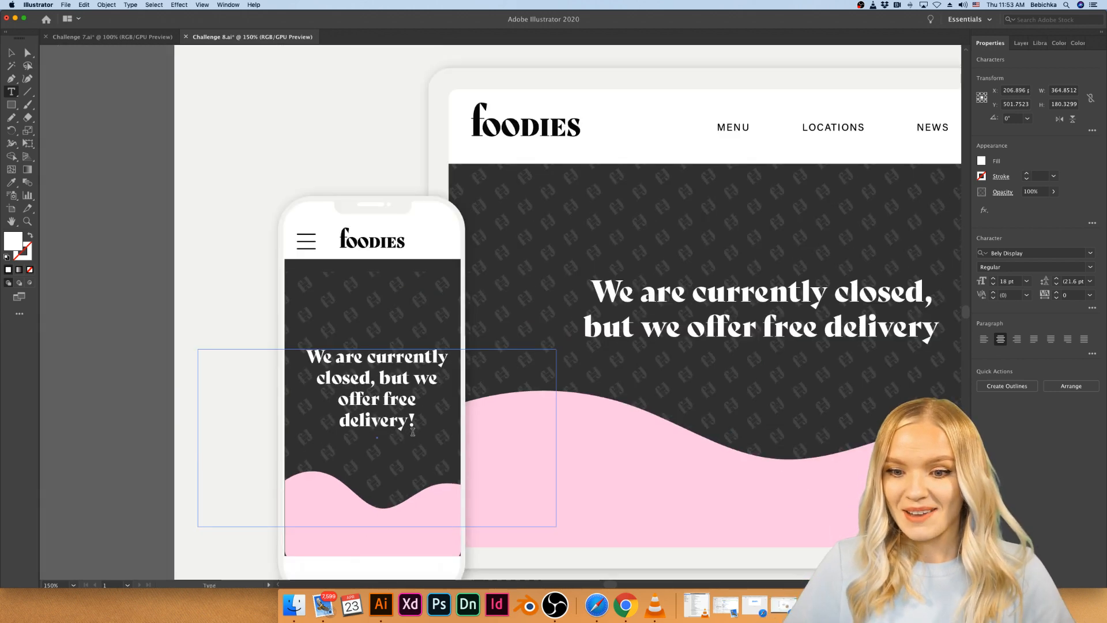
{"action": "left_click", "coordinate": [11, 53]}
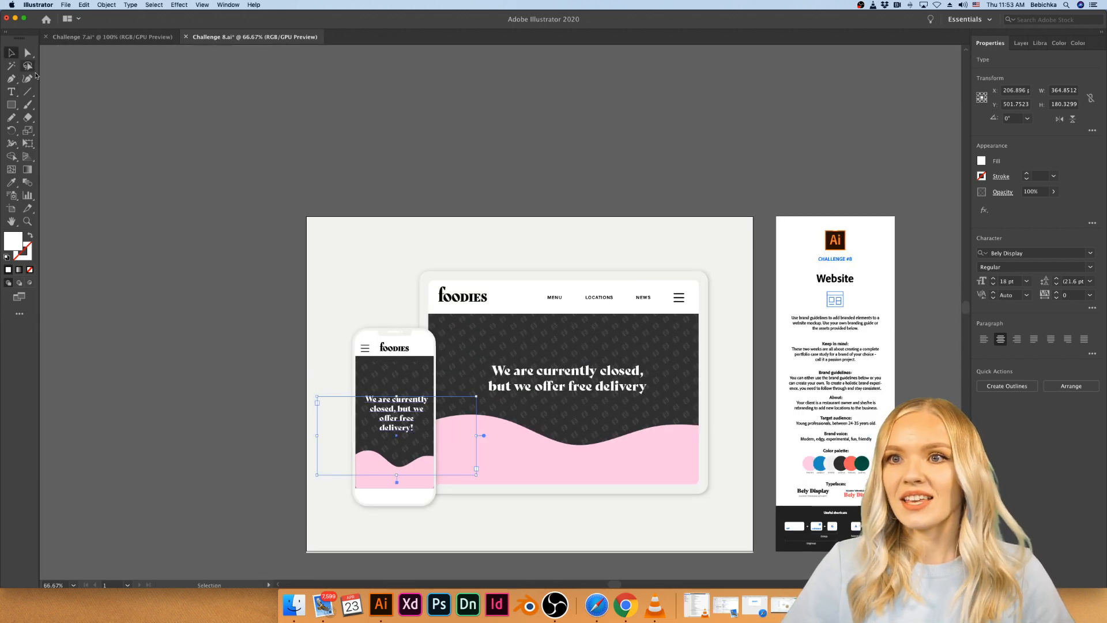
{"action": "left_click", "coordinate": [156, 308]}
{"action": "scroll", "coordinate": [316, 386], "scroll_direction": "right", "scroll_amount": 3}
{"action": "scroll", "coordinate": [317, 386], "scroll_direction": "up", "scroll_amount": 1}
{"action": "left_click_drag", "start_coordinate": [293, 347], "coordinate": [290, 335]}
{"action": "left_click", "coordinate": [64, 337]}
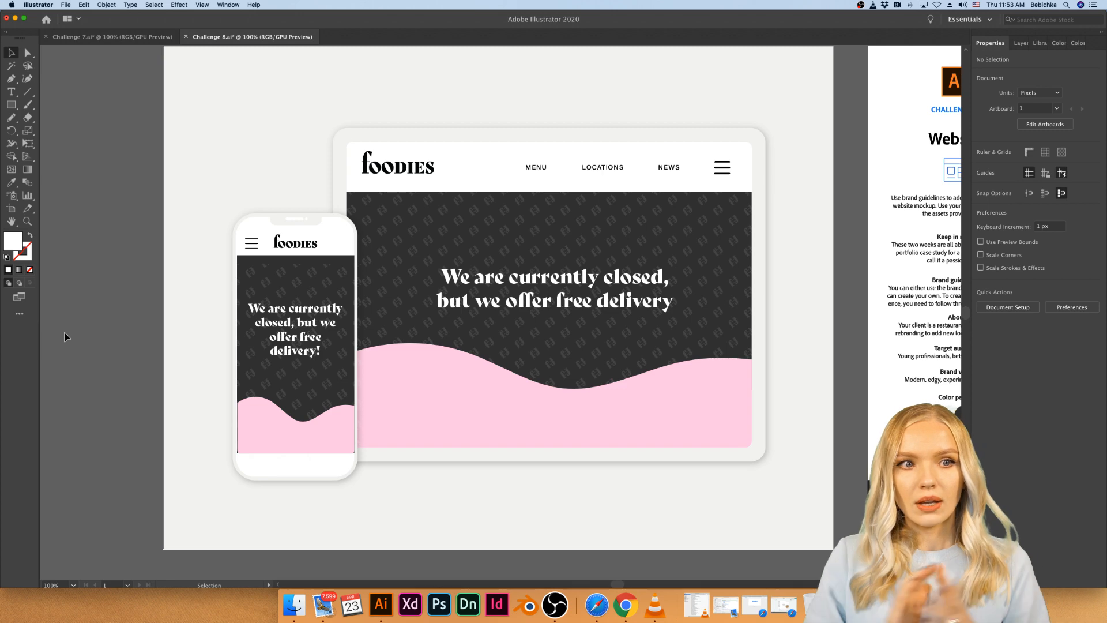
- Extend the phone's logo pattern upward to the top edge of its dark background and deselect it
{"action": "key", "text": "super+minus"}
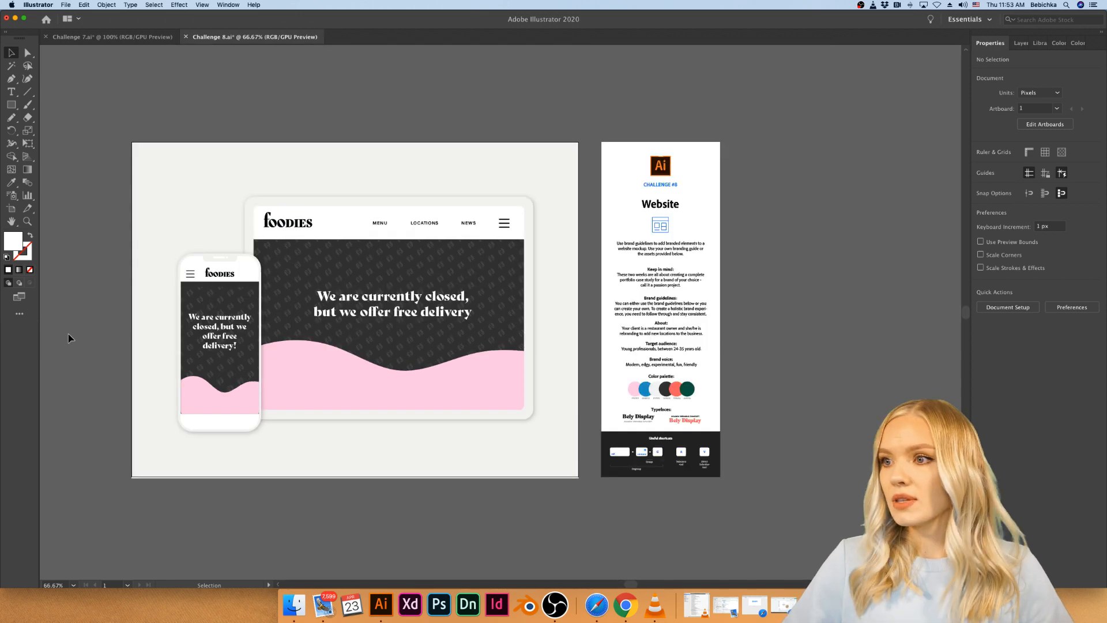
{"action": "key", "text": "super+plus"}
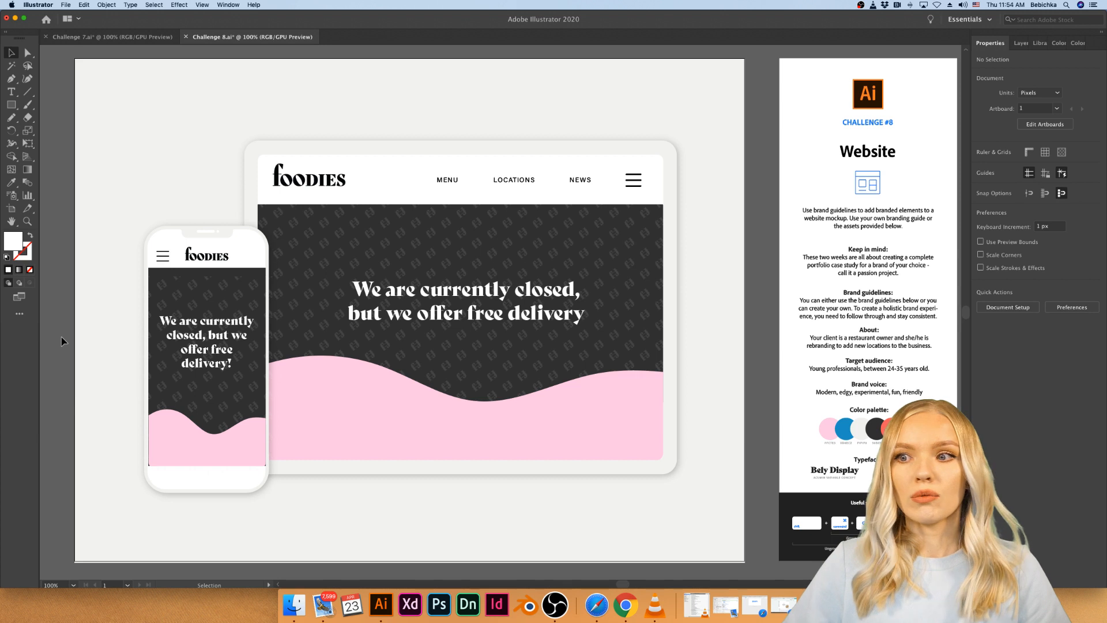
{"action": "left_click", "coordinate": [192, 280]}
{"action": "left_click_drag", "start_coordinate": [206, 277], "coordinate": [208, 268]}
{"action": "left_click", "coordinate": [46, 333]}
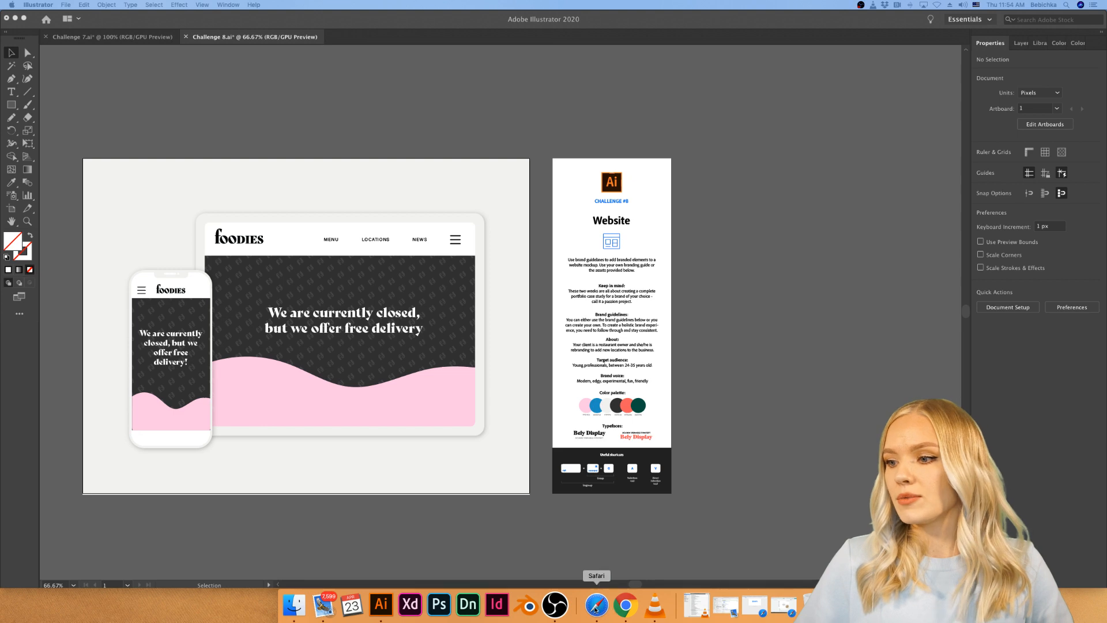
- Switch to Safari and open the Discord challenge channel of the Adobe Illustrator server
{"action": "left_click", "coordinate": [597, 606]}
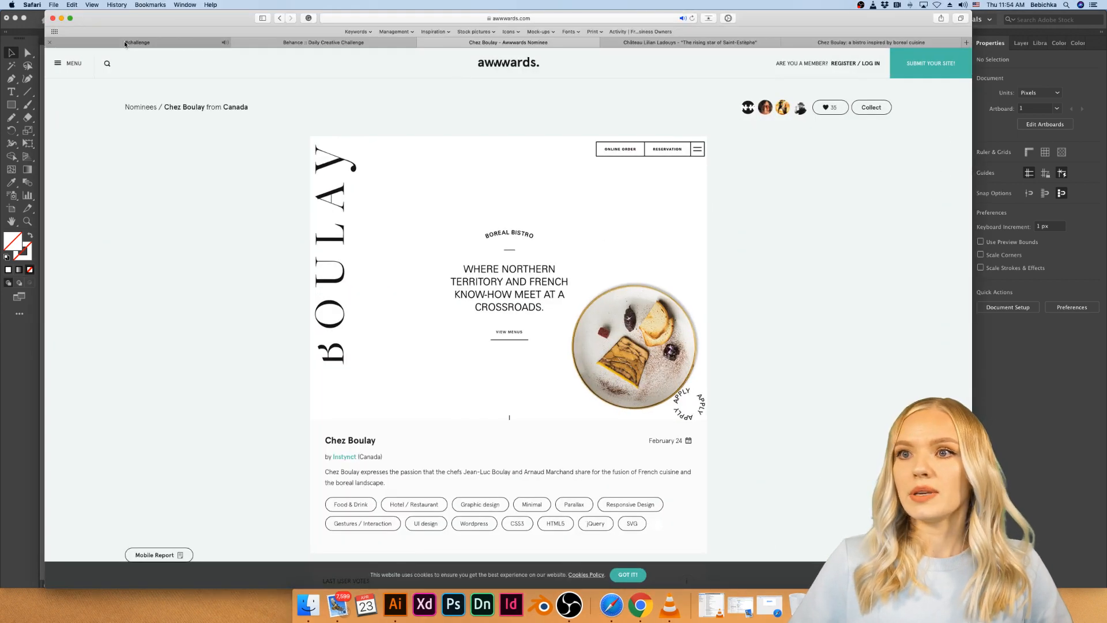
{"action": "left_click", "coordinate": [138, 42]}
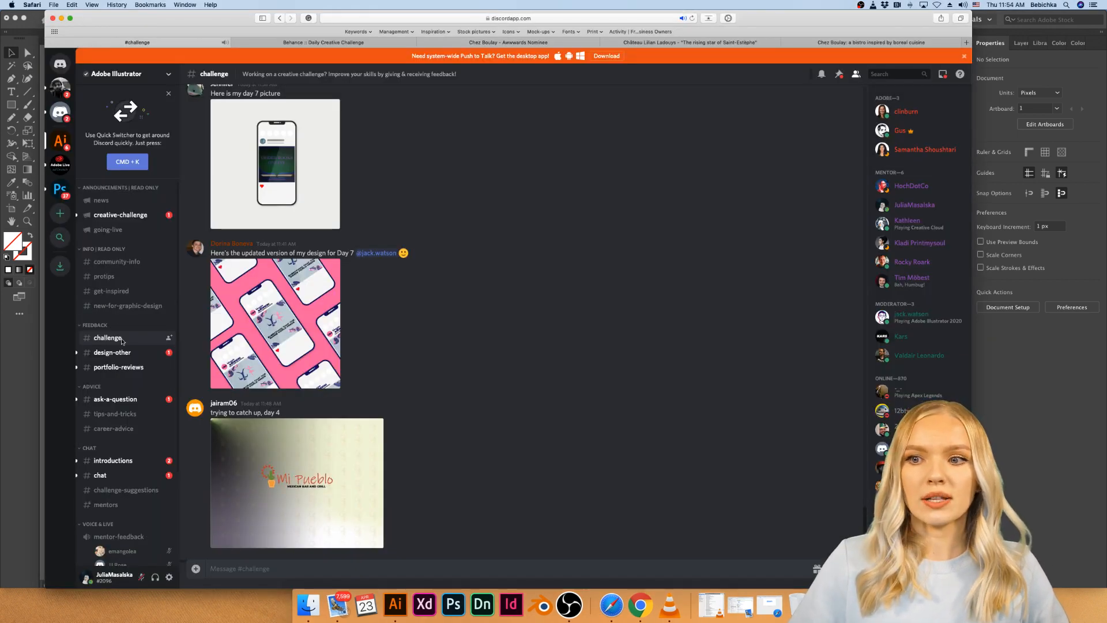